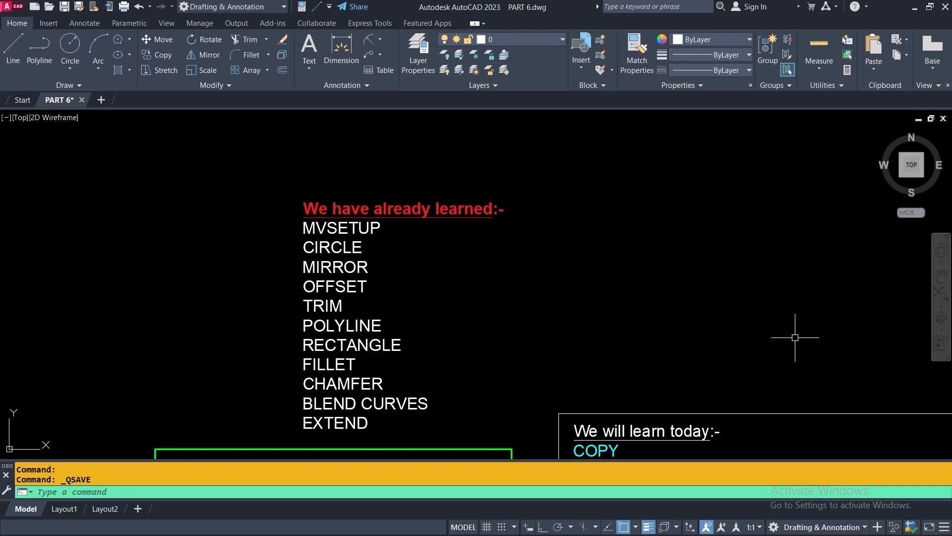
Draw a vertical line with Ortho on, ending on the lesson frame's bottom edge
mouse_move(694, 323)
middle_down()
mouse_move(522, 210)
mouse_move(482, 125)
middle_up()
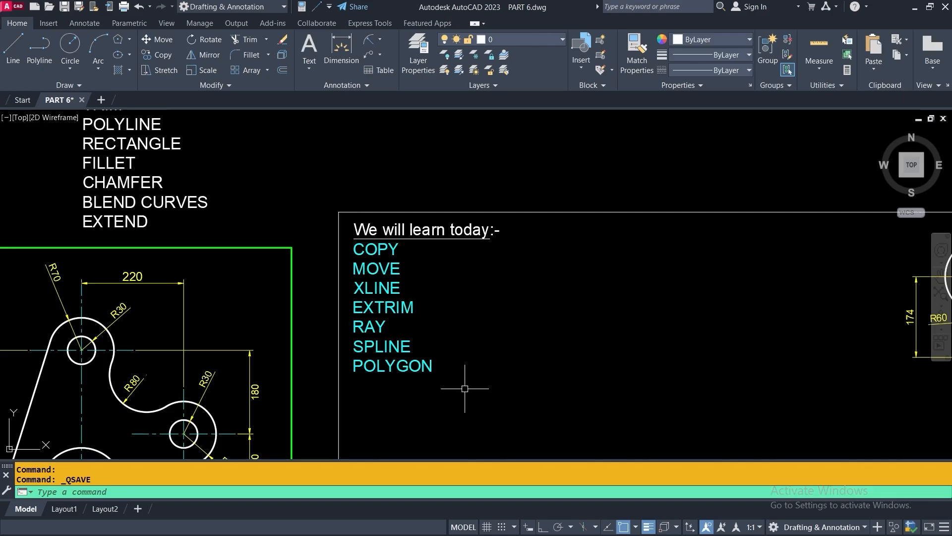
scroll(491, 362, down, 5)
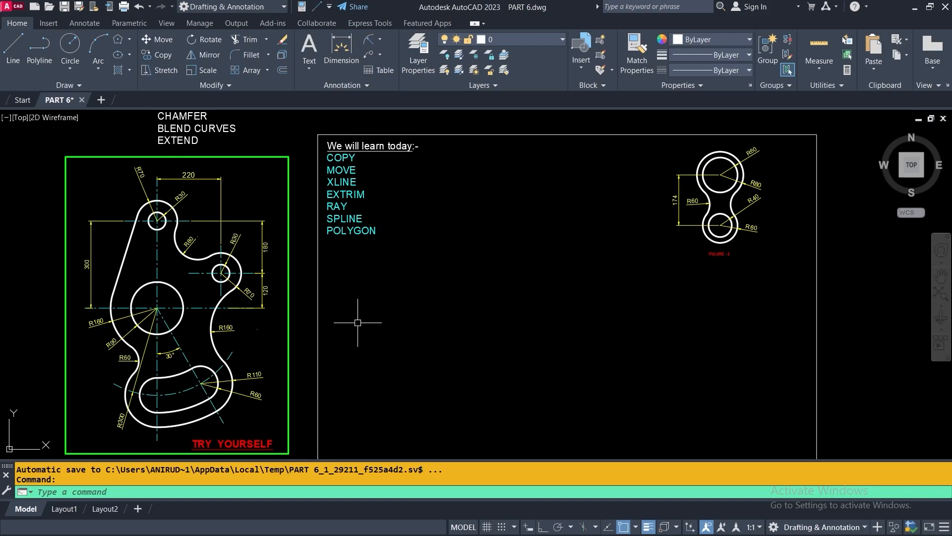
mouse_move(366, 323)
middle_down()
mouse_move(379, 280)
mouse_move(377, 293)
middle_up()
scroll(189, 218, up, 2)
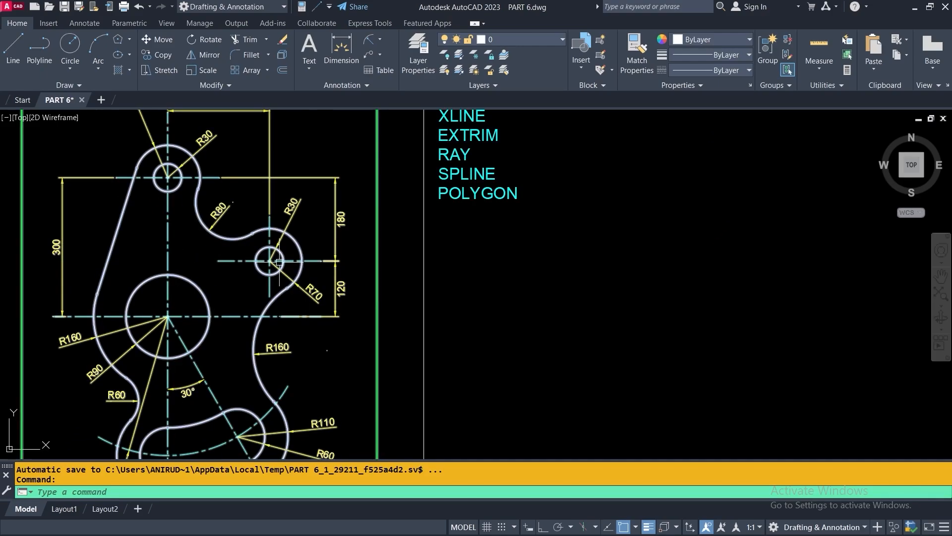
middle_drag(324, 218, 381, 535)
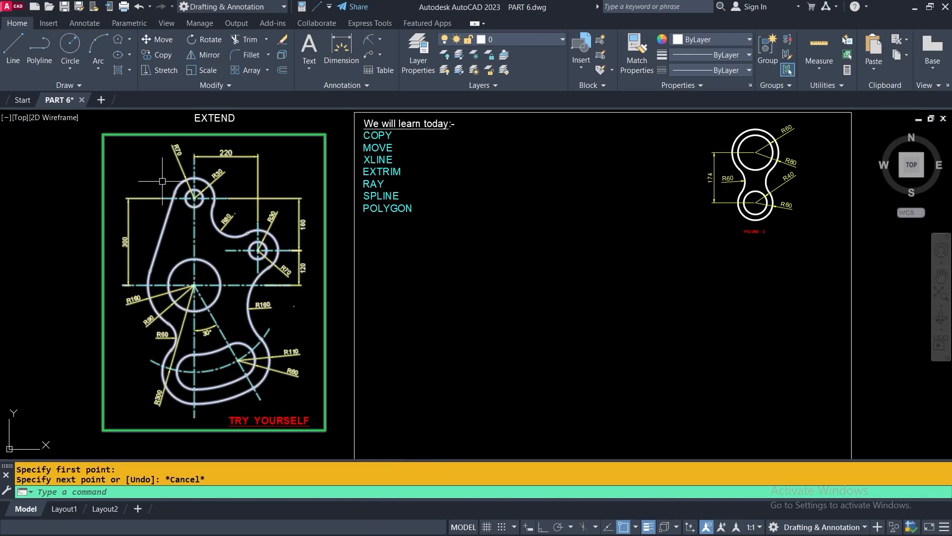
click(13, 50)
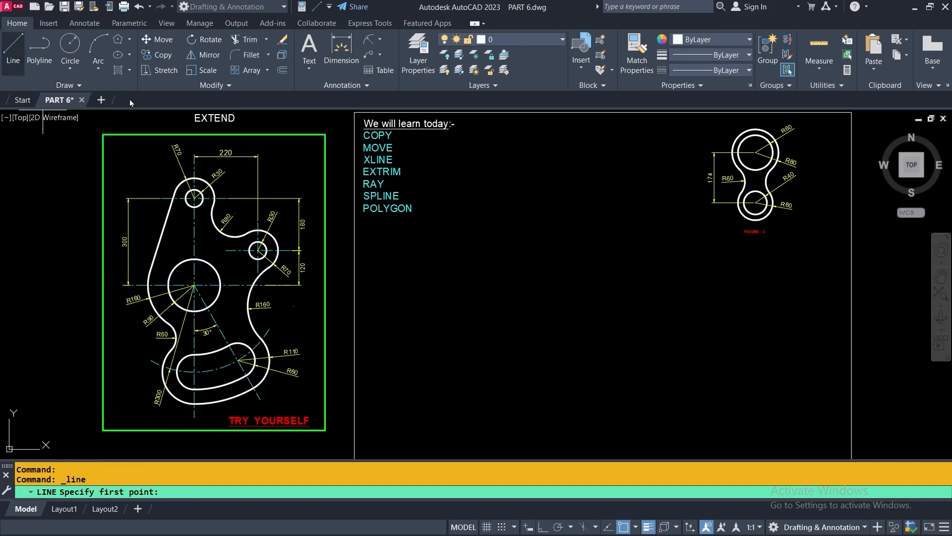
click(567, 157)
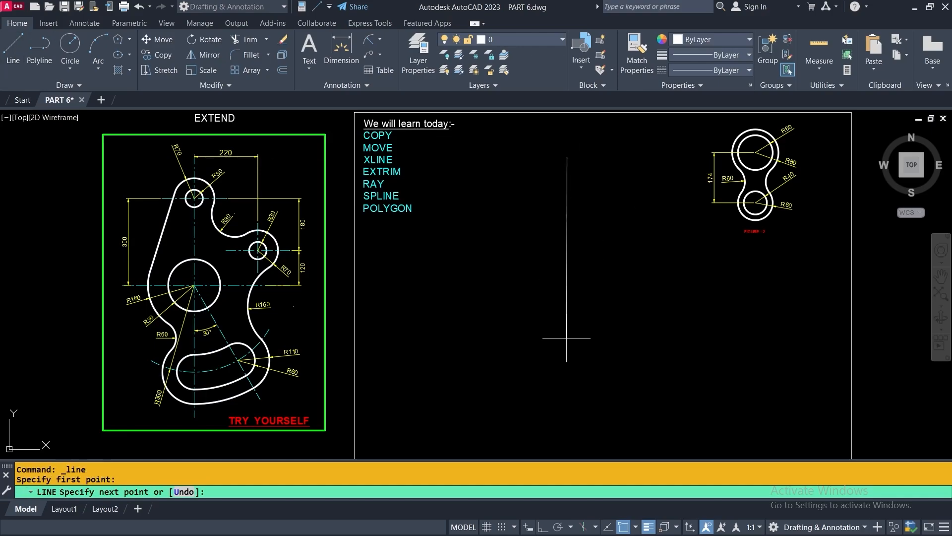
click(542, 527)
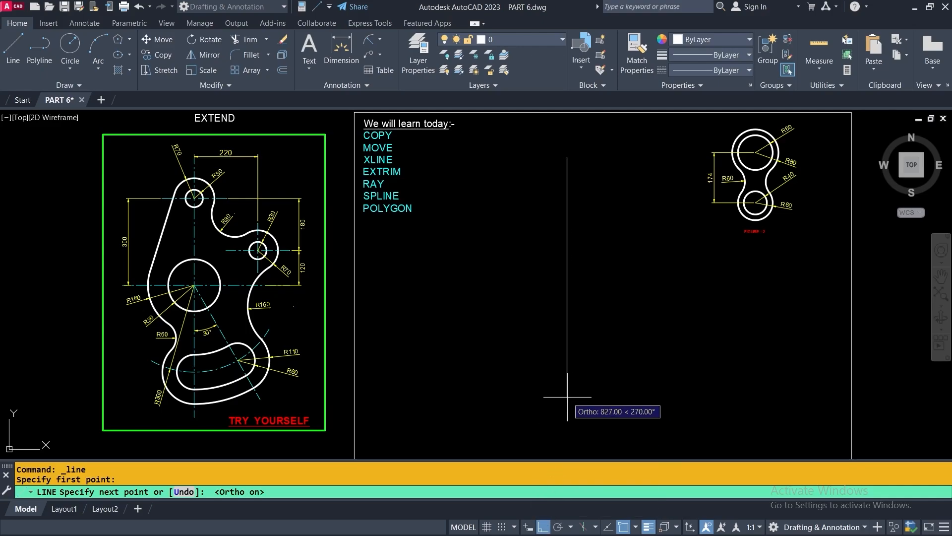
middle_drag(570, 444, 570, 393)
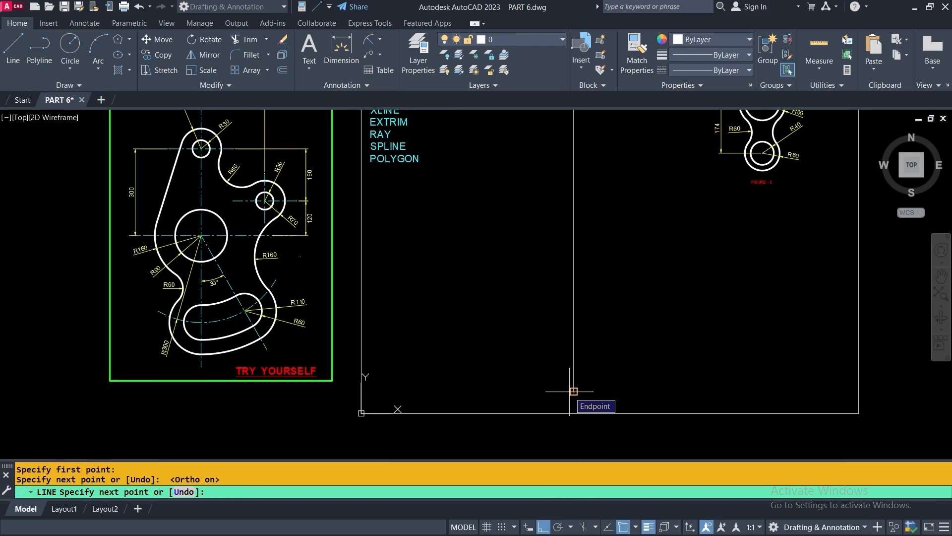
click(573, 391)
key(Return)
Draw a horizontal line crossing the vertical line
scroll(616, 355, down, 2)
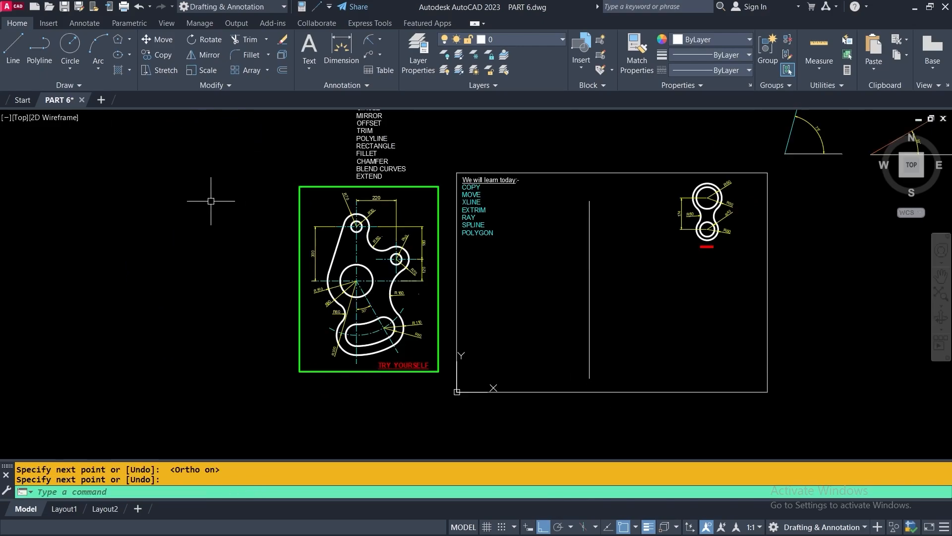
middle_drag(549, 289, 501, 308)
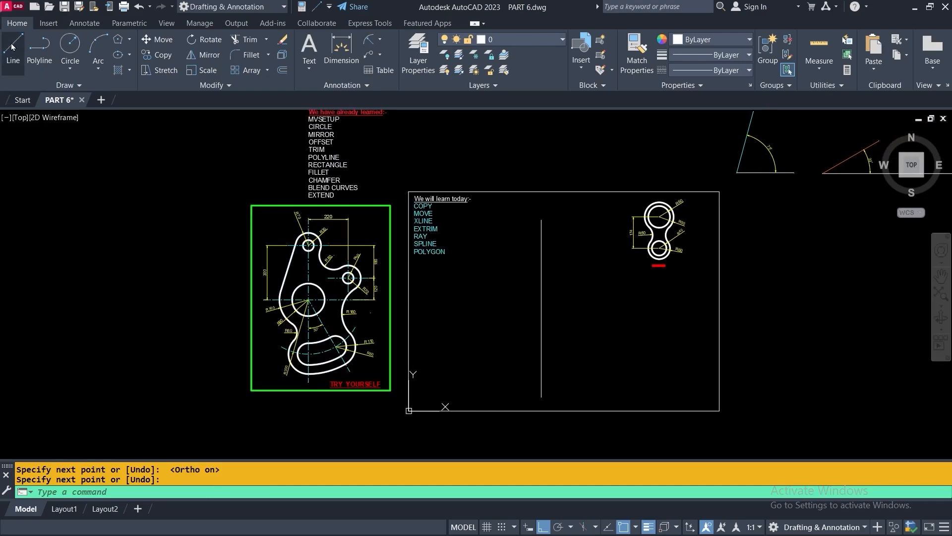
click(3, 68)
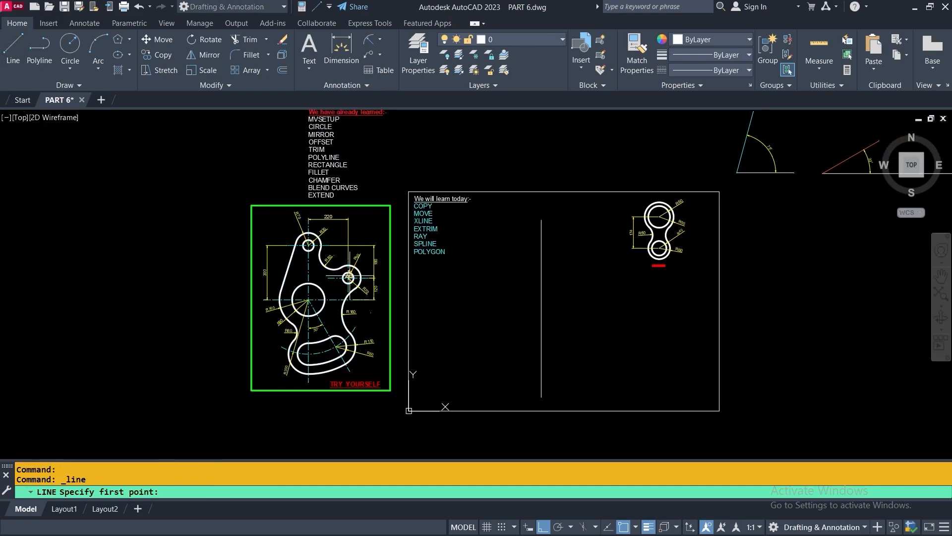
click(451, 314)
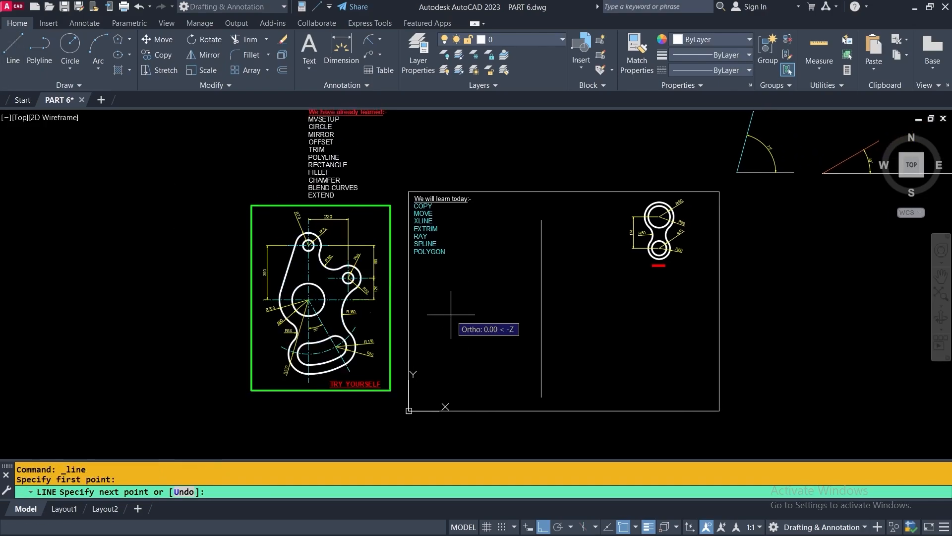
click(633, 314)
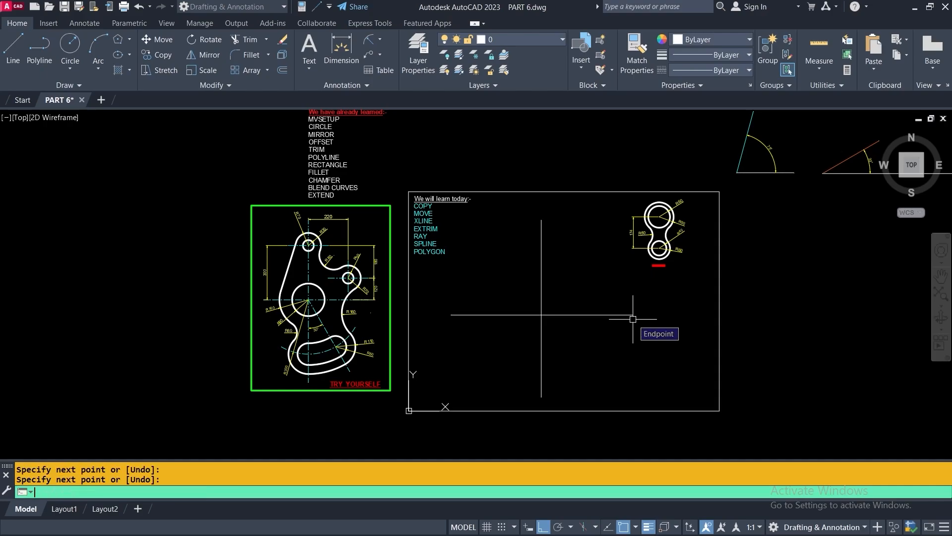
key(Return)
scroll(606, 313, up, 2)
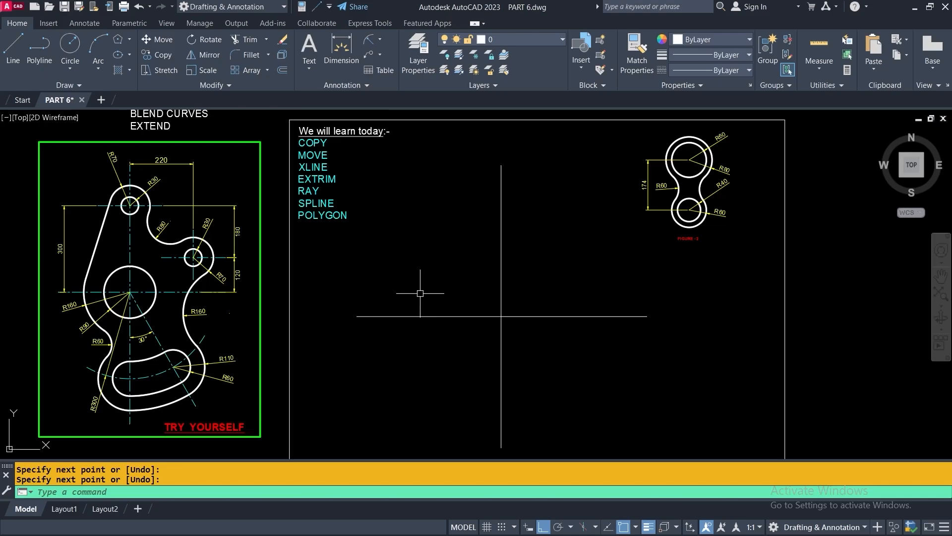
Offset the horizontal line 120 to make a parallel copy above it
click(283, 73)
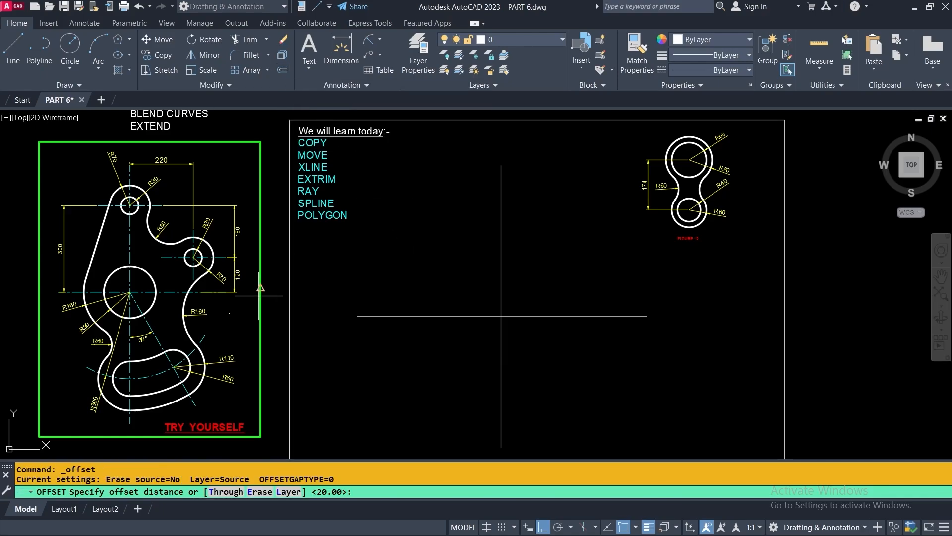
scroll(226, 278, up, 4)
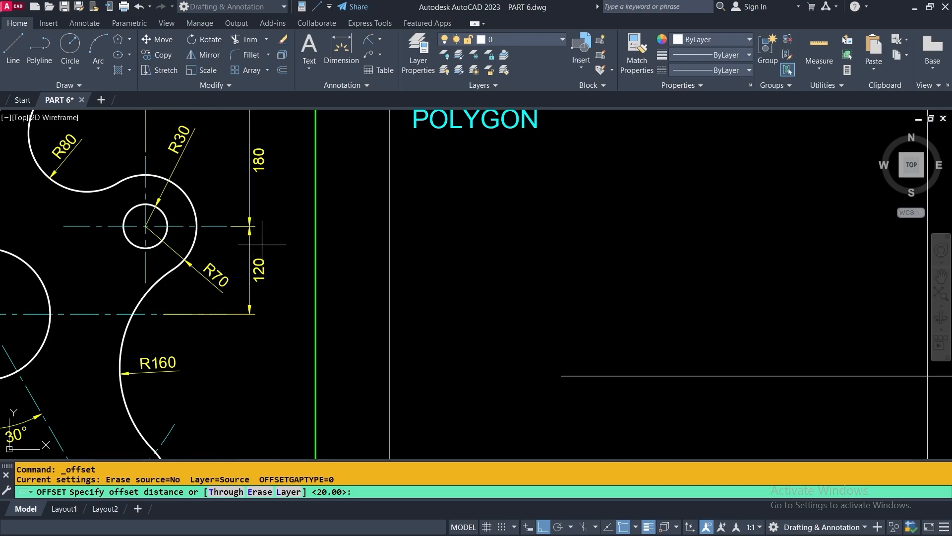
scroll(277, 272, up, 2)
scroll(278, 272, down, 4)
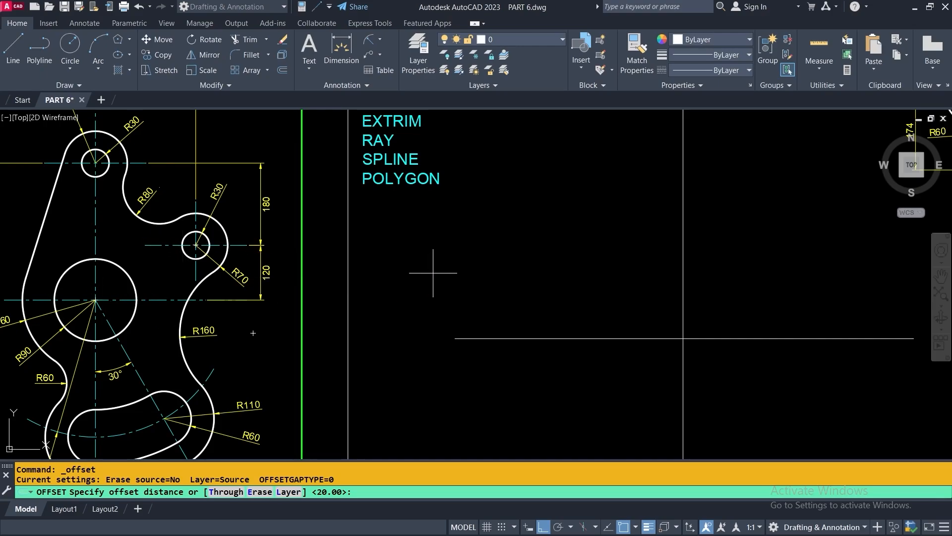
text(120)
key(Return)
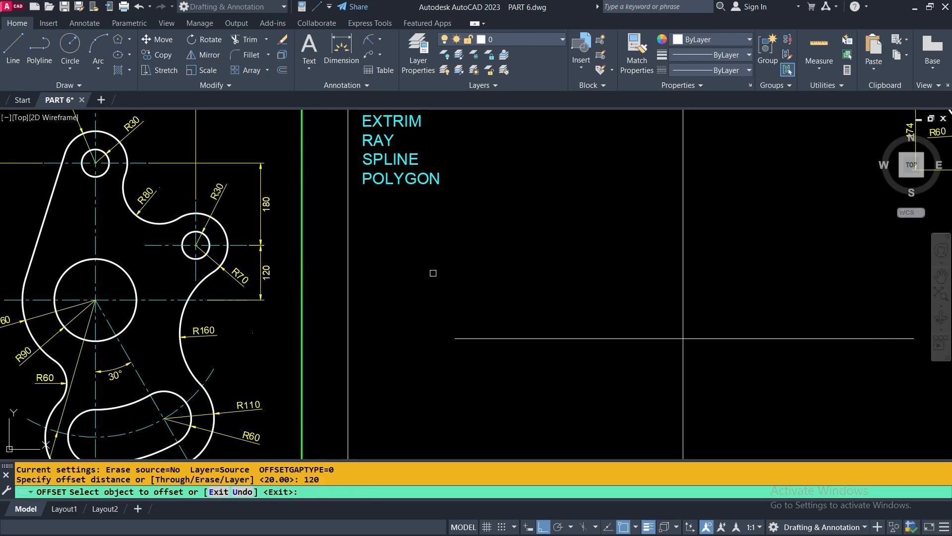
click(516, 338)
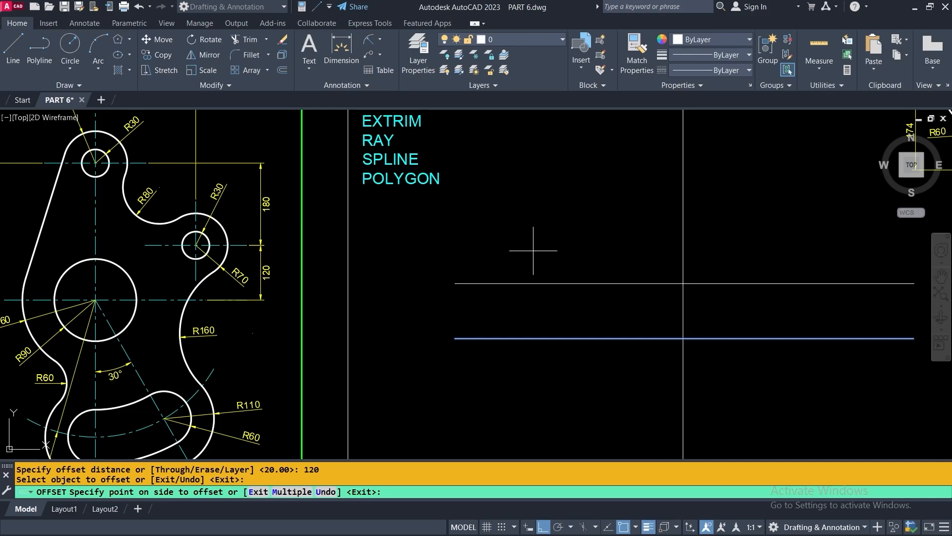
click(533, 250)
scroll(516, 250, down, 1)
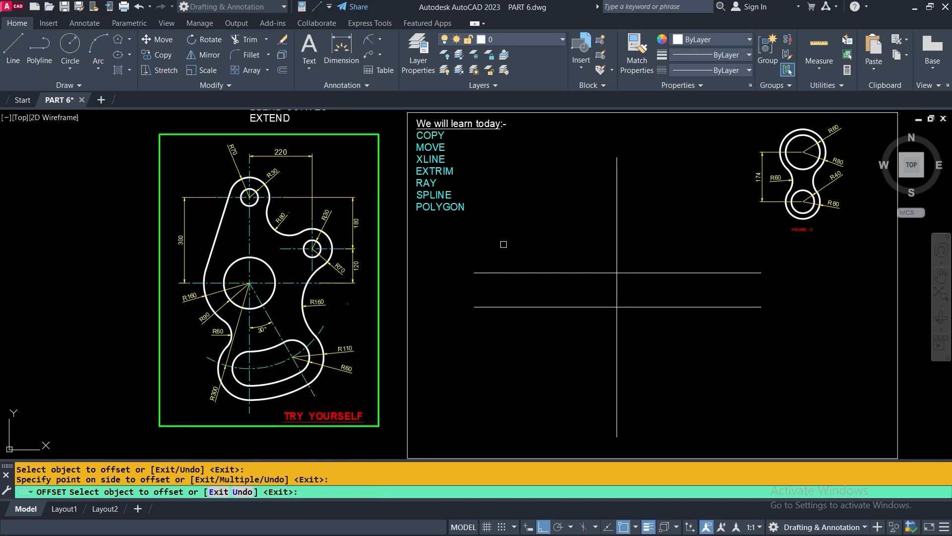
key(Return)
key(Return)
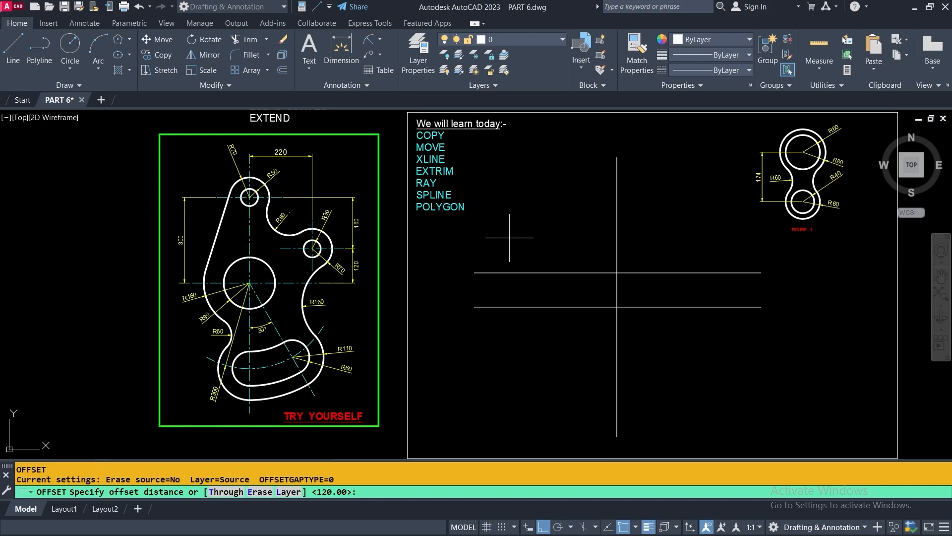
Offset that new line 180 to add a third parallel horizontal line
scroll(362, 221, up, 2)
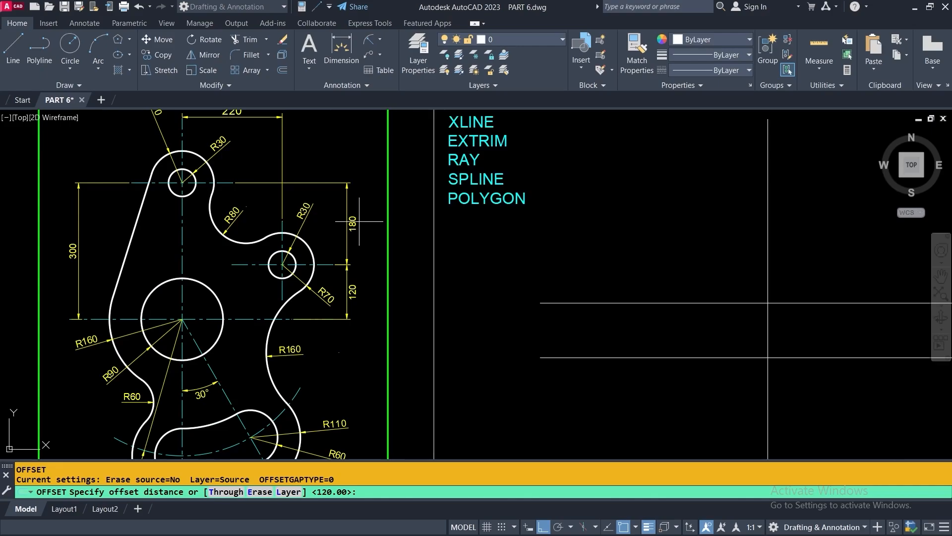
scroll(347, 223, up, 5)
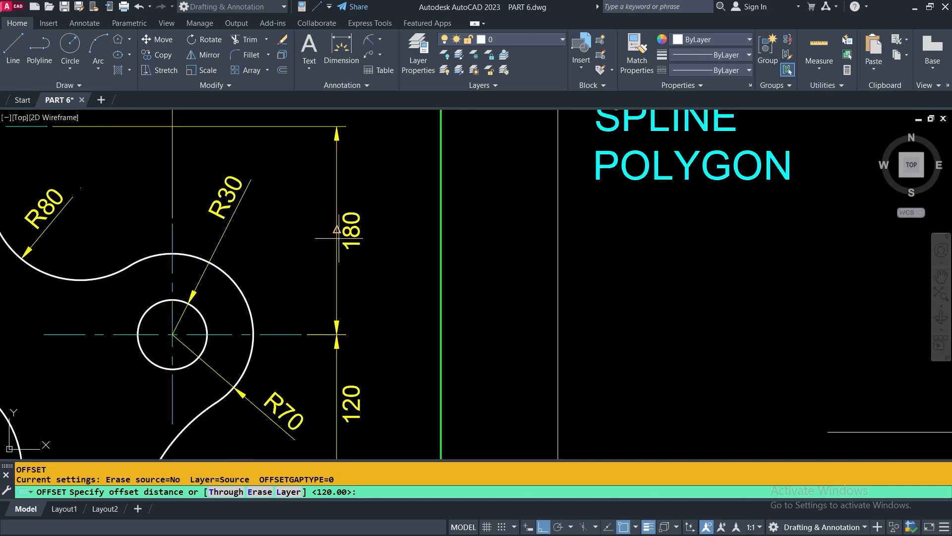
scroll(340, 218, down, 5)
text(1)
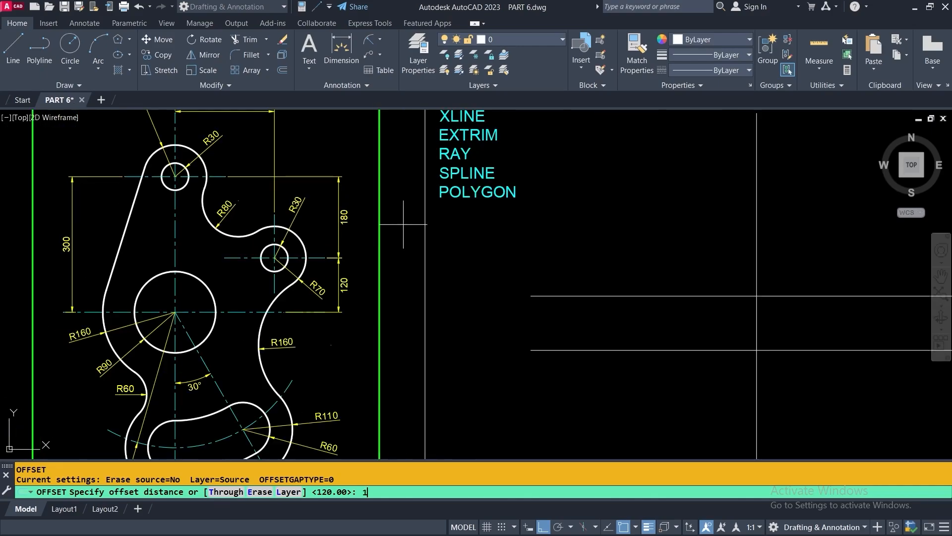
text(80)
key(Return)
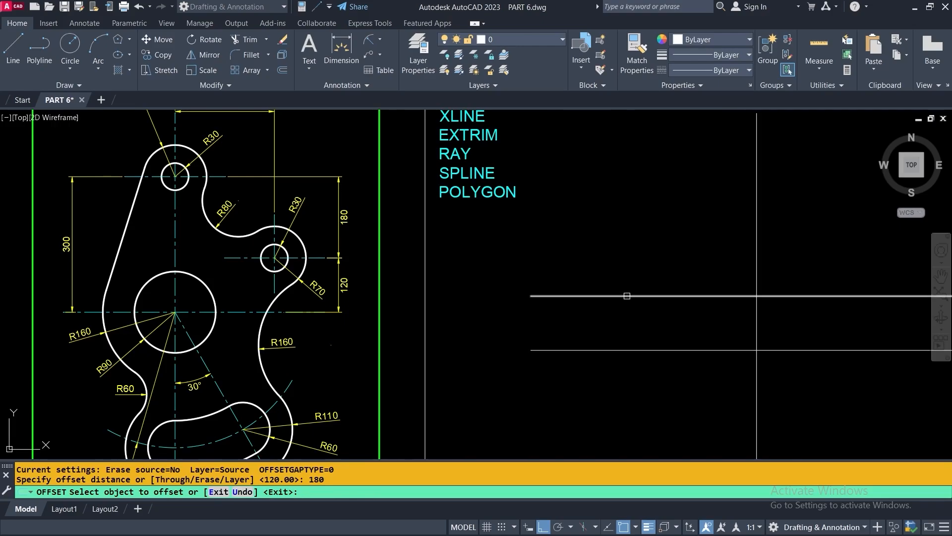
click(620, 296)
middle_drag(617, 298, 394, 342)
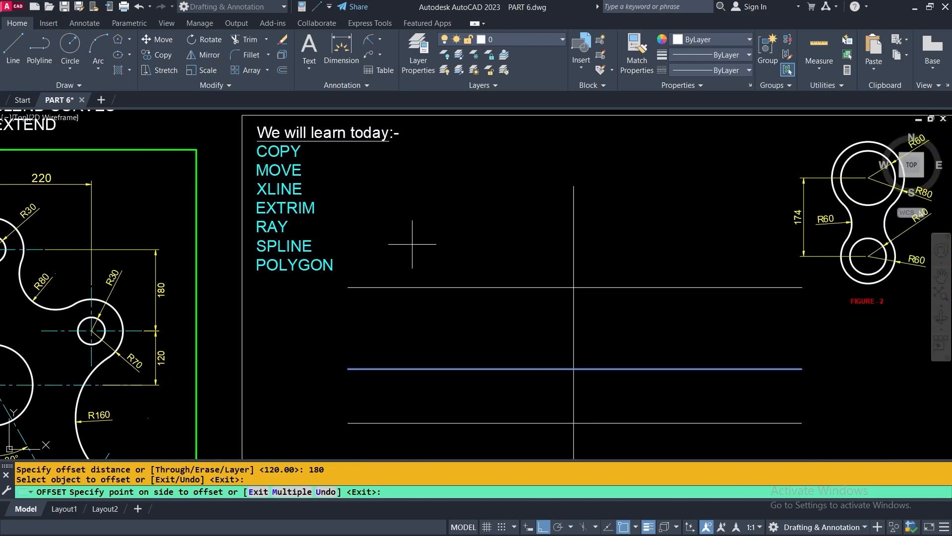
click(425, 235)
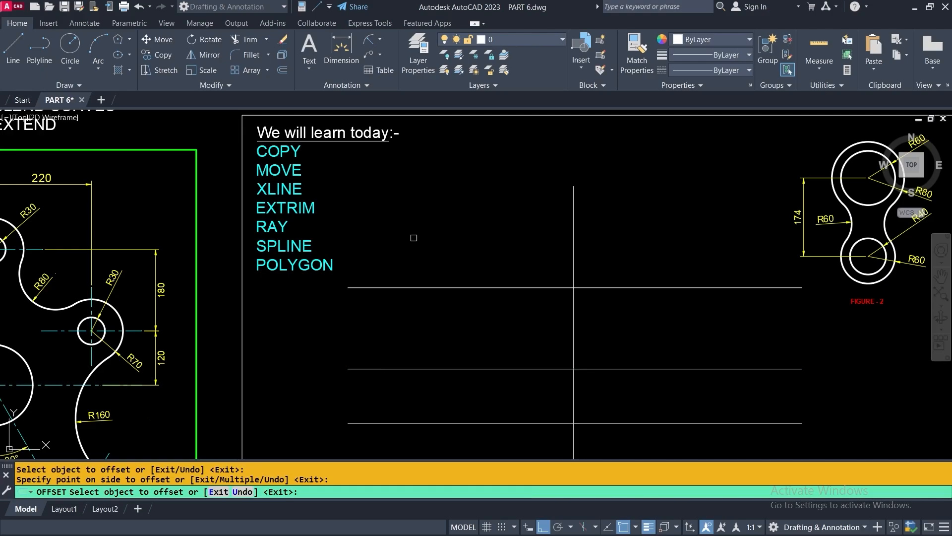
key(Return)
scroll(493, 222, down, 4)
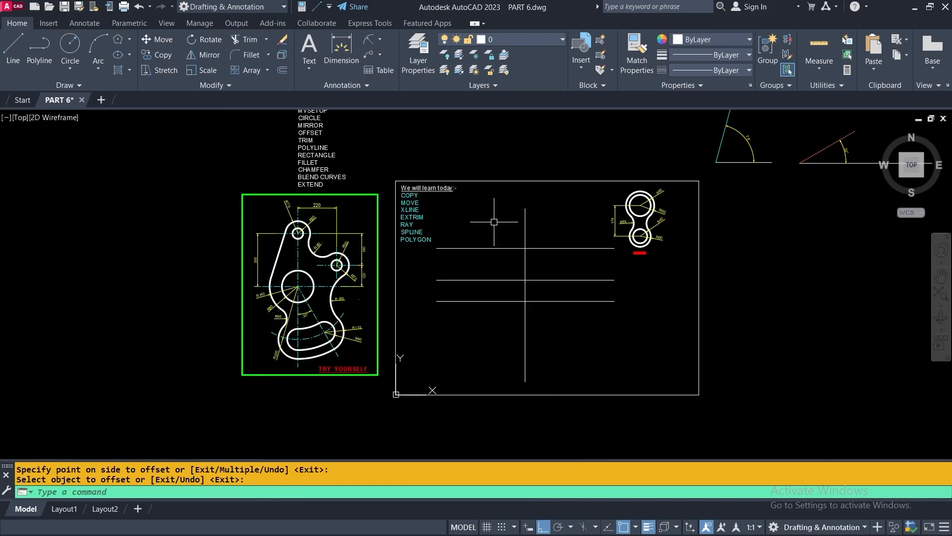
middle_drag(502, 216, 481, 236)
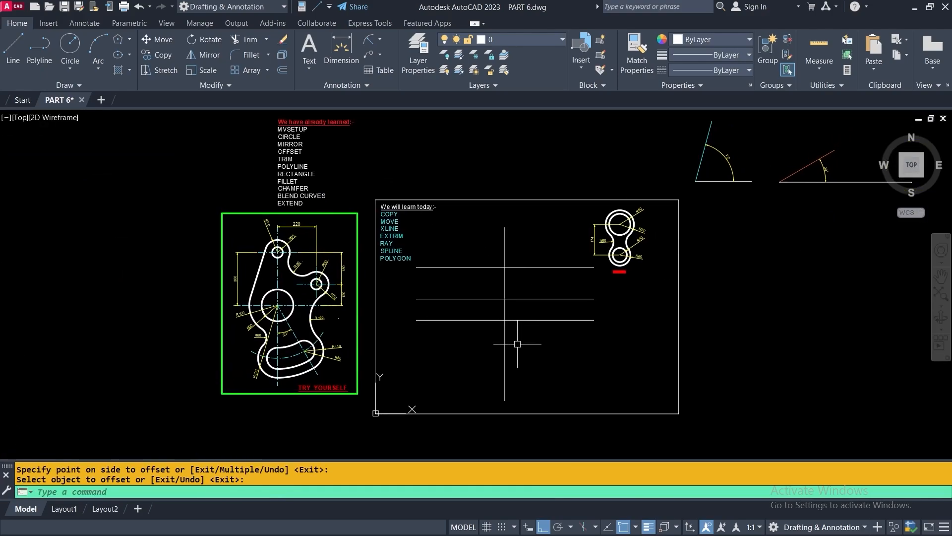
scroll(517, 342, up, 2)
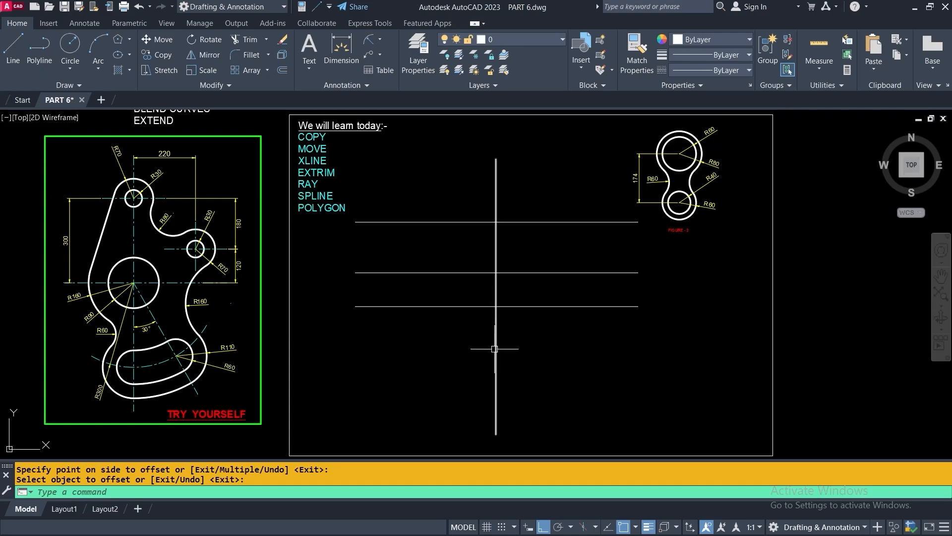
scroll(175, 214, up, 4)
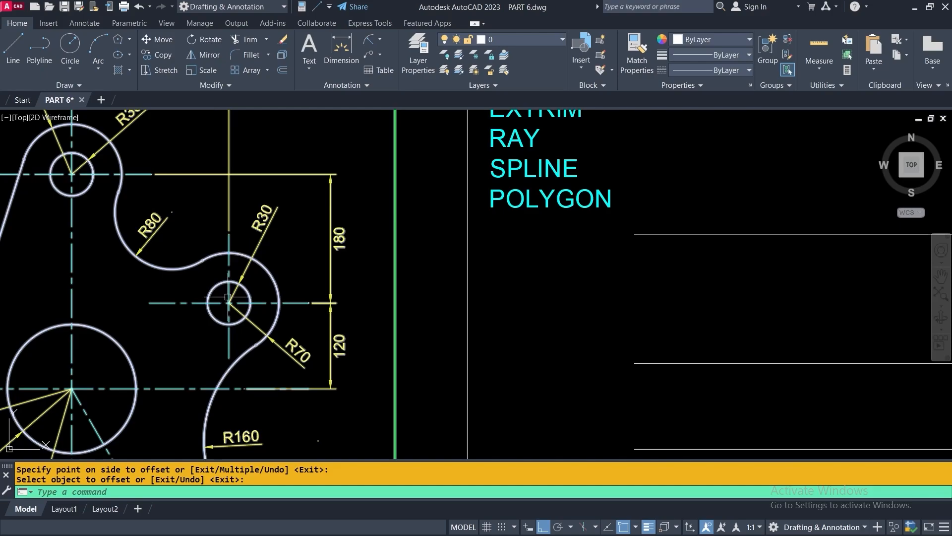
scroll(237, 250, down, 2)
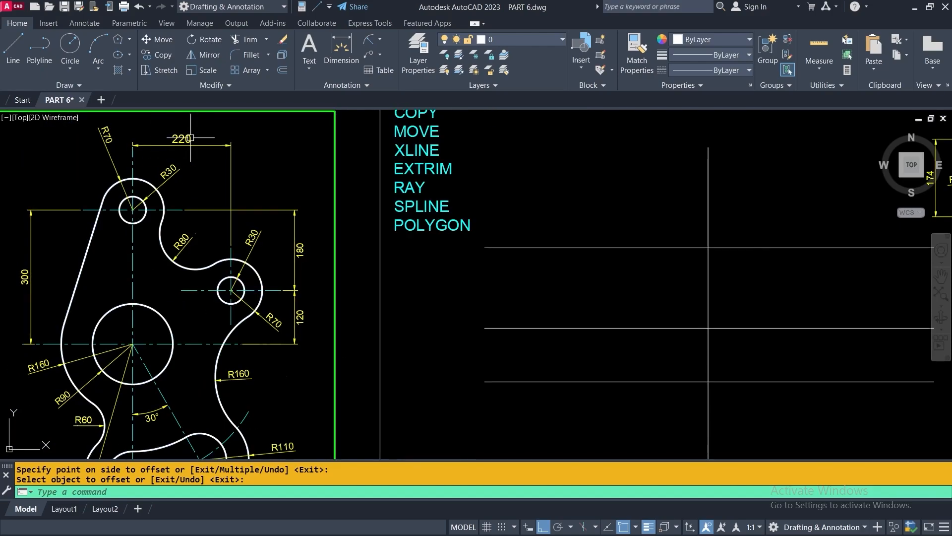
Offset the vertical construction line 220 to its right
click(282, 72)
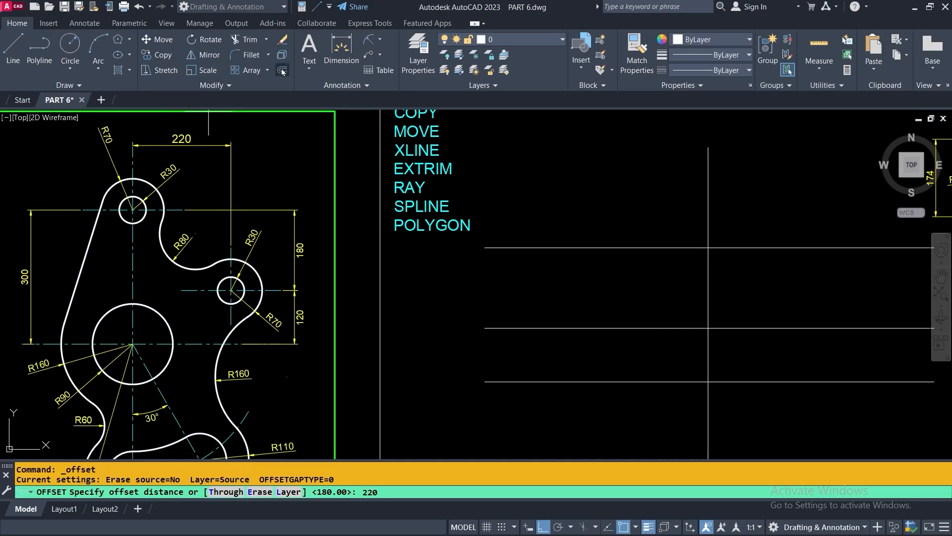
key(Return)
click(400, 161)
scroll(465, 234, down, 4)
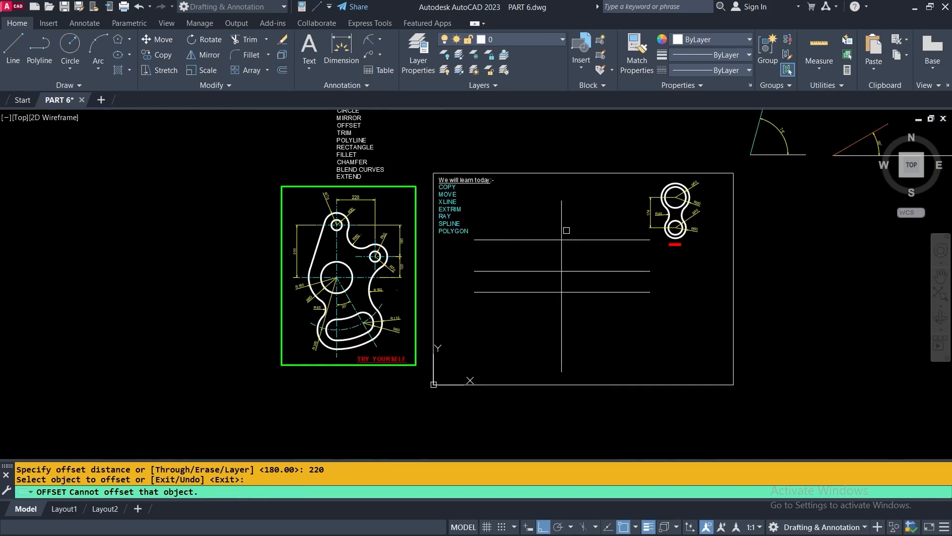
click(562, 225)
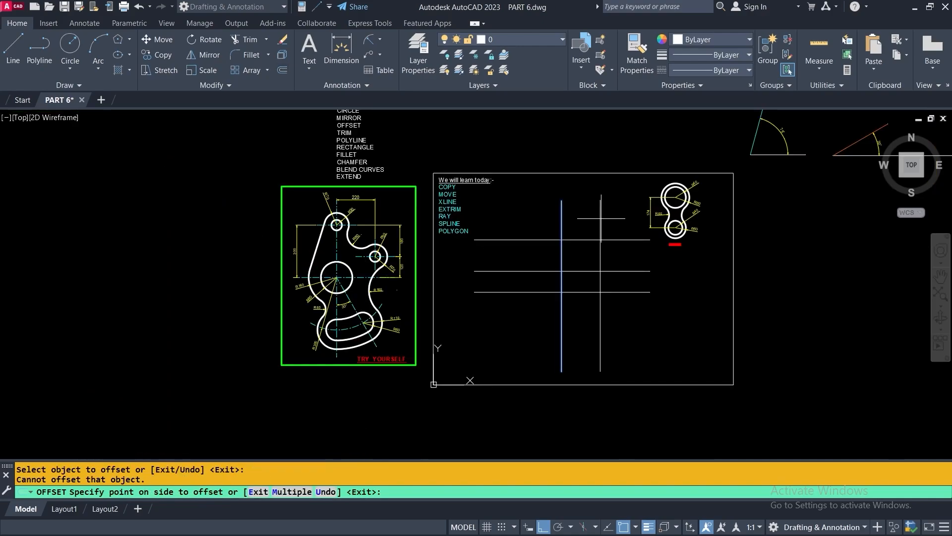
click(617, 219)
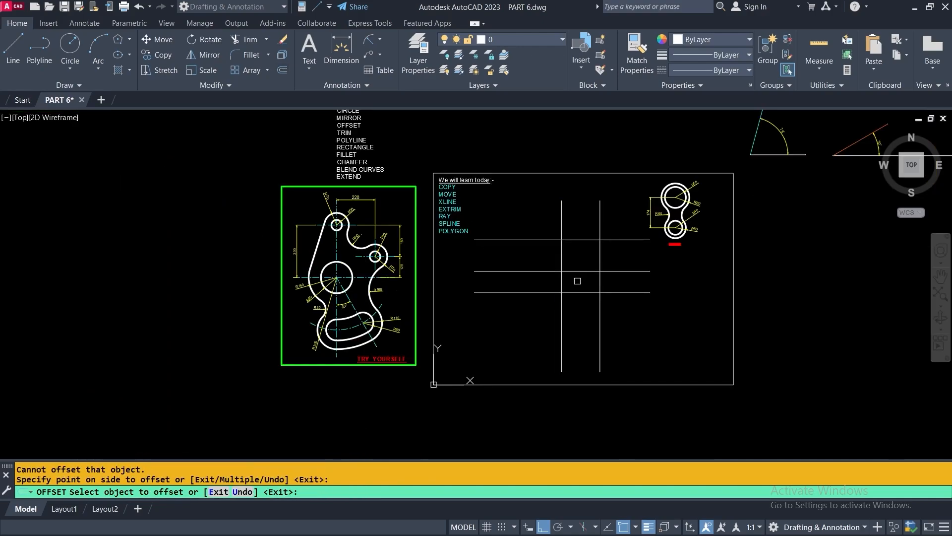
middle_drag(640, 311, 573, 319)
key(Return)
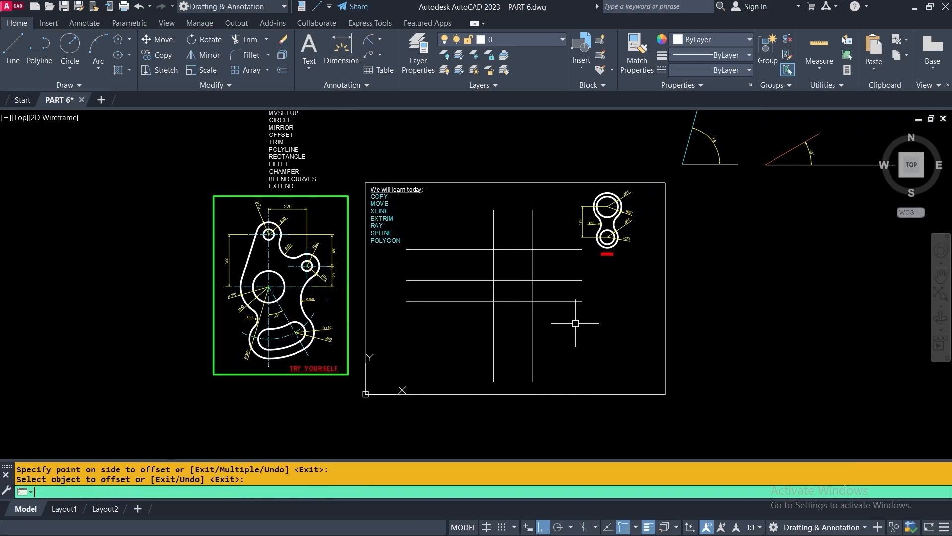
scroll(282, 240, up, 2)
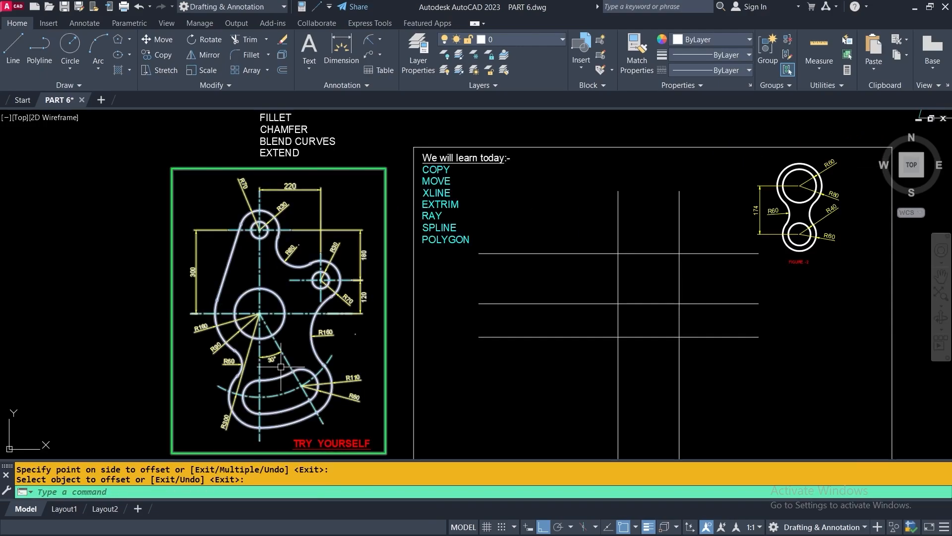
scroll(253, 317, up, 2)
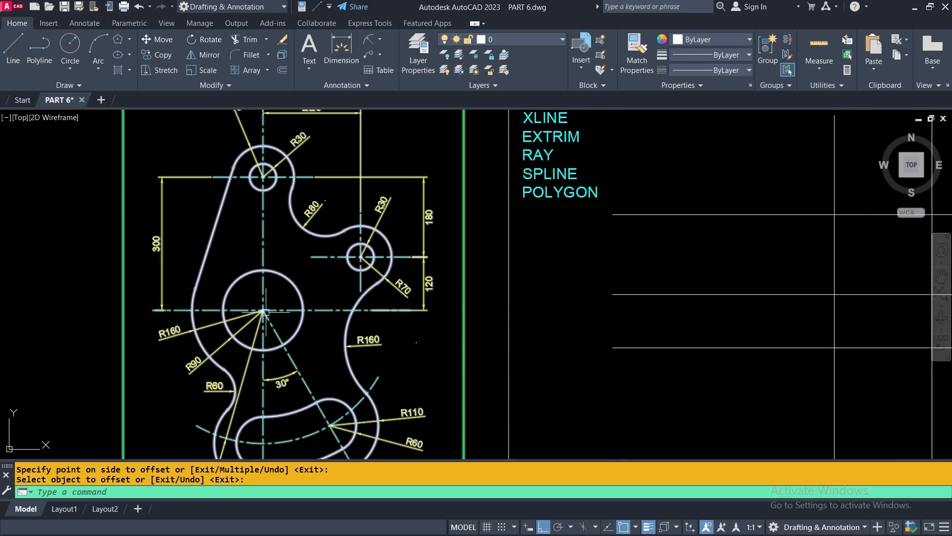
scroll(265, 319, up, 2)
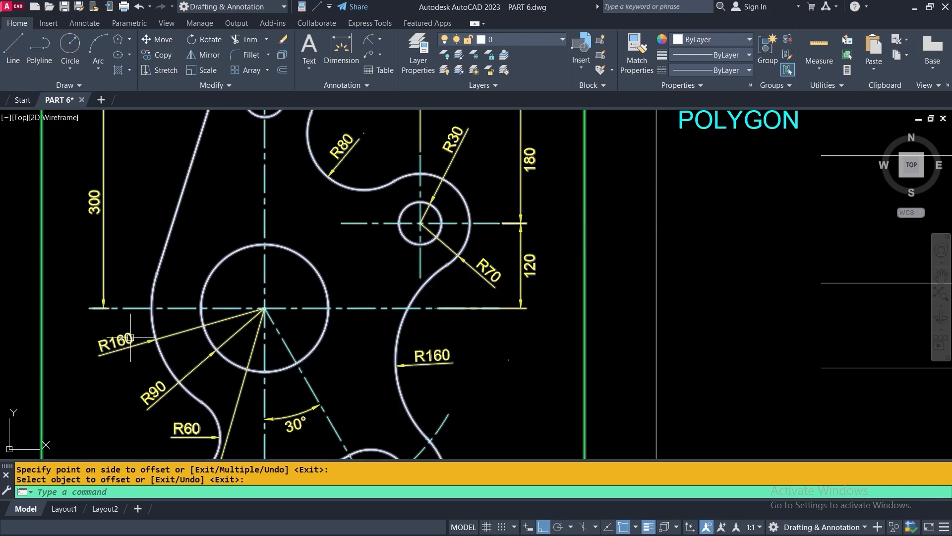
scroll(101, 359, down, 2)
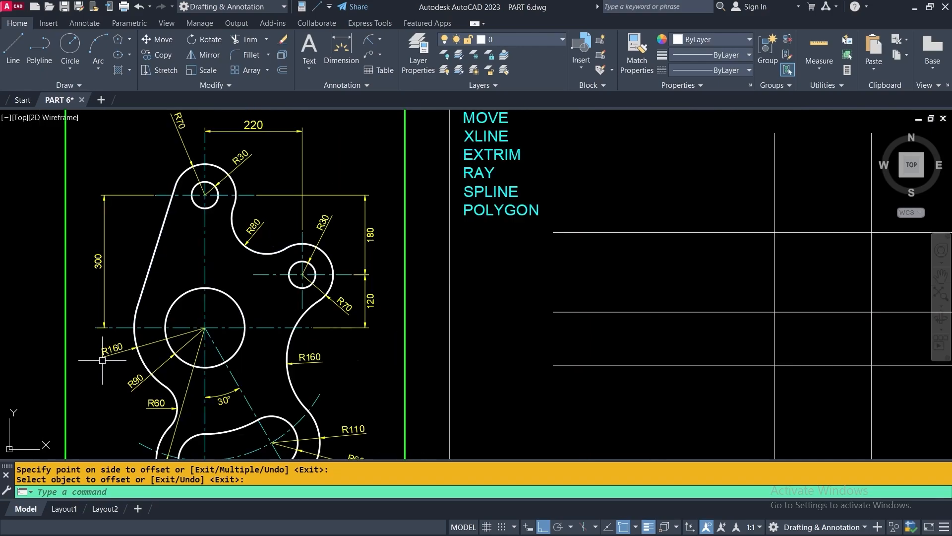
middle_drag(305, 316, 192, 318)
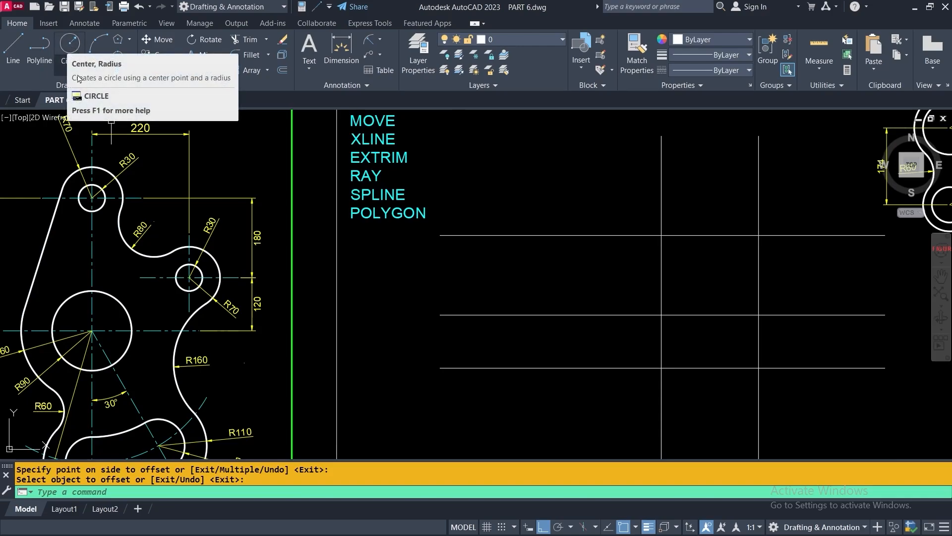
Draw a radius 90 circle centred on the lower-left line intersection
click(71, 46)
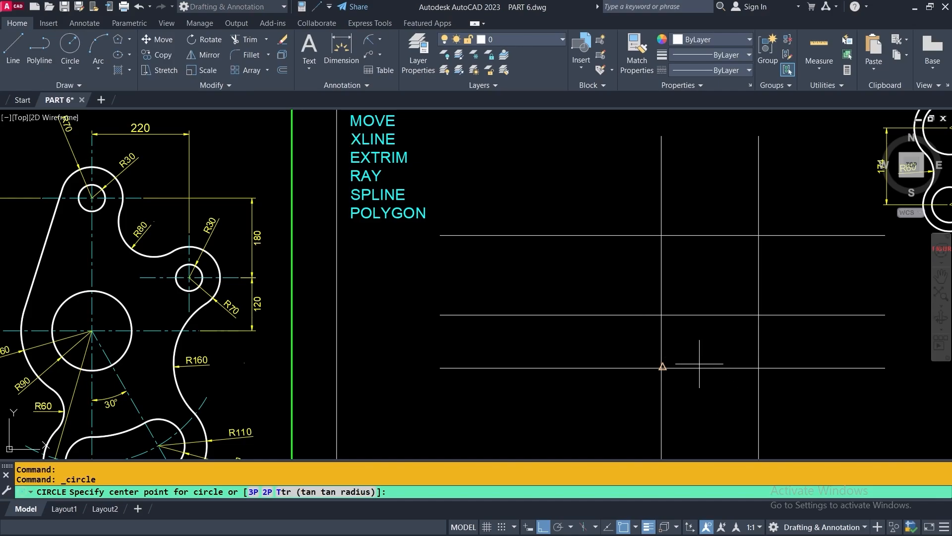
middle_drag(679, 358, 574, 321)
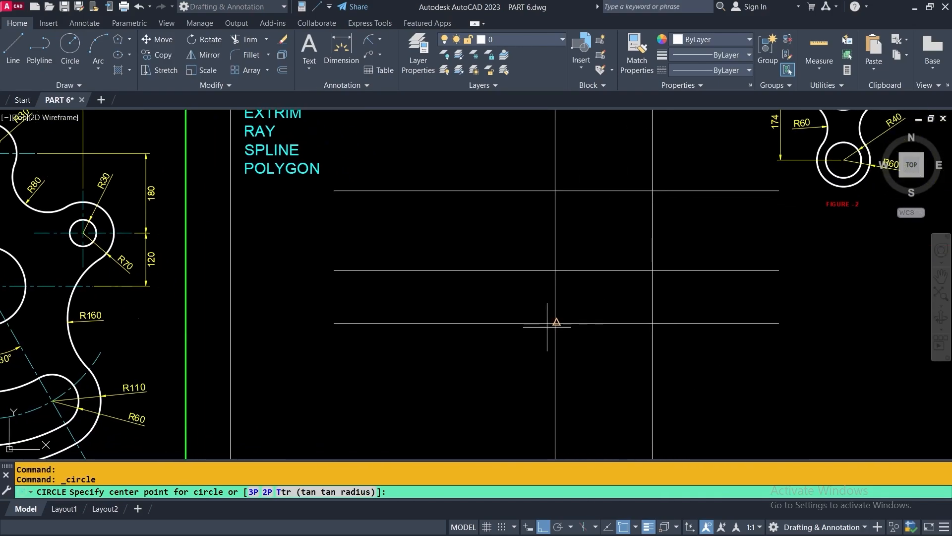
scroll(557, 323, up, 4)
scroll(550, 322, up, 3)
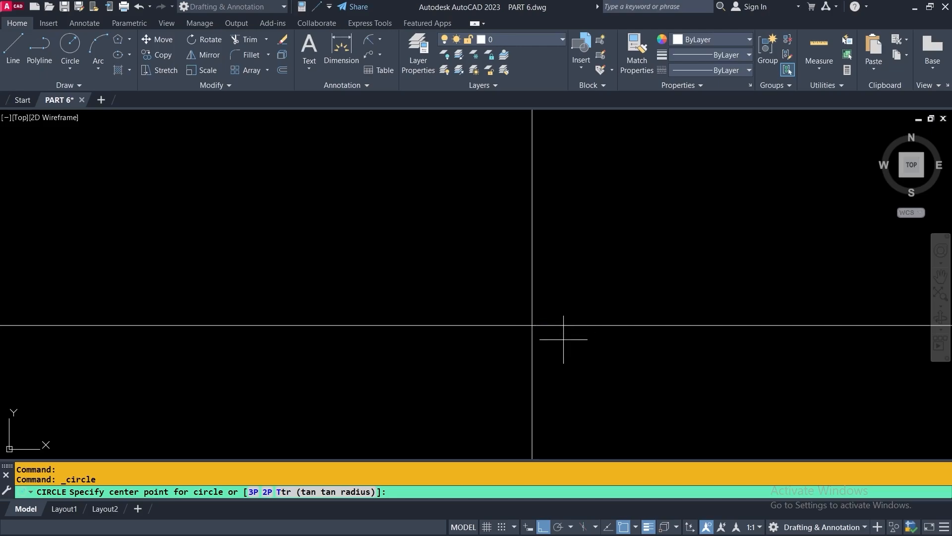
scroll(544, 323, up, 2)
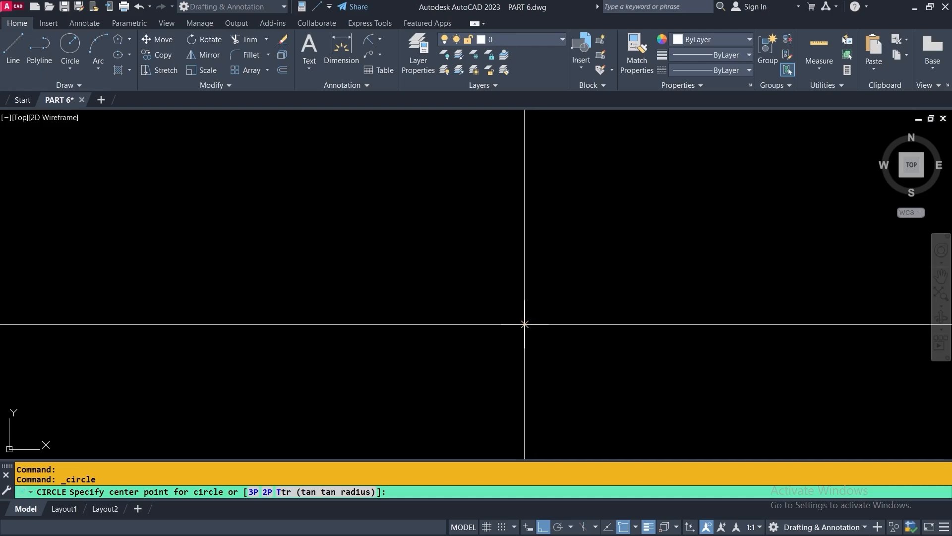
click(524, 323)
scroll(524, 323, down, 5)
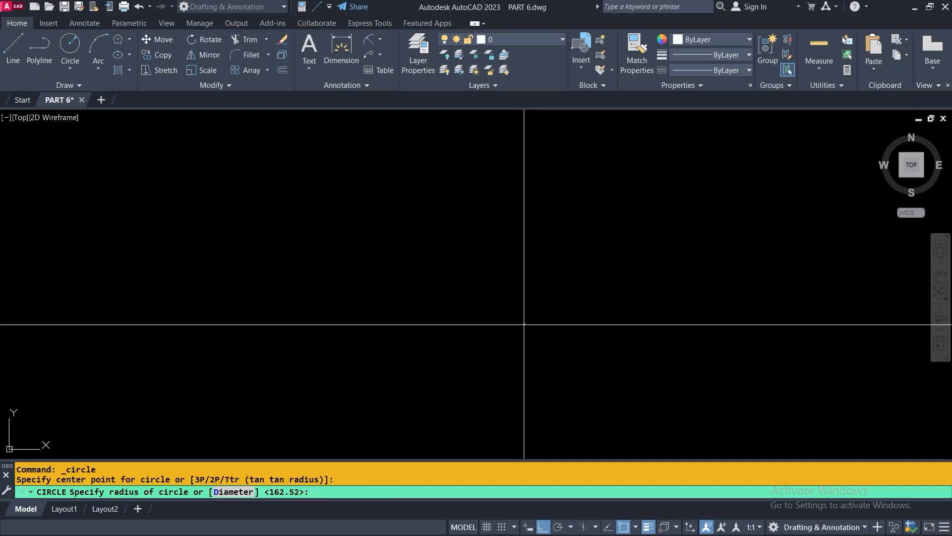
scroll(524, 323, down, 3)
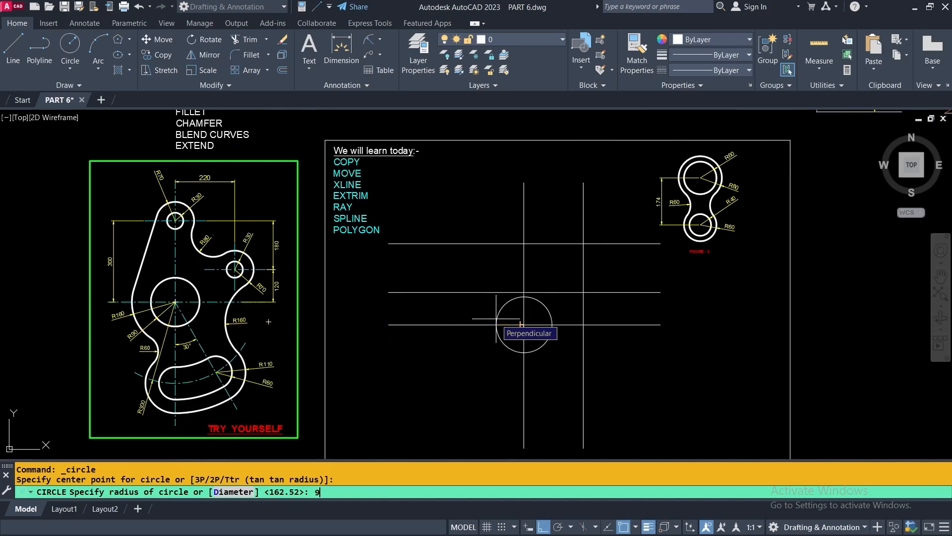
key(Return)
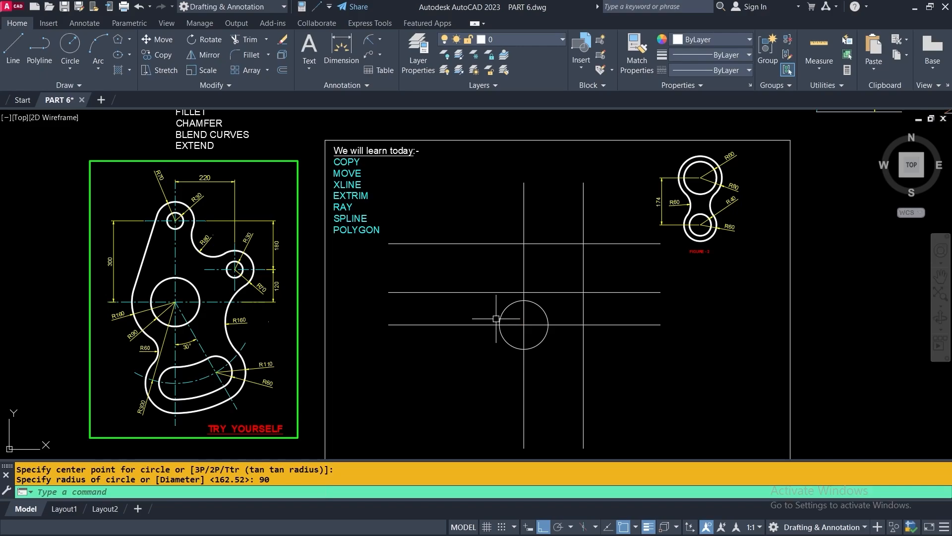
Draw a concentric radius 180 circle at the same centre
key(Return)
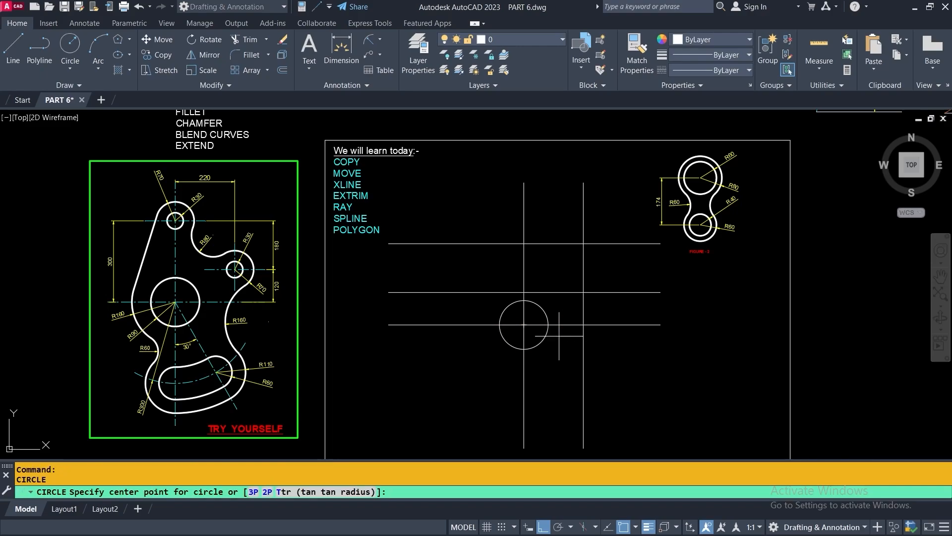
scroll(534, 327, up, 3)
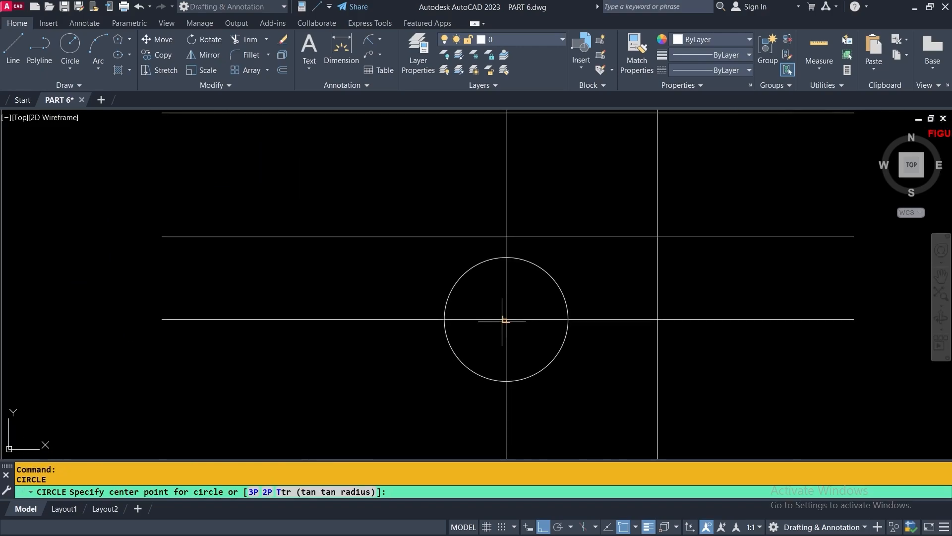
click(505, 319)
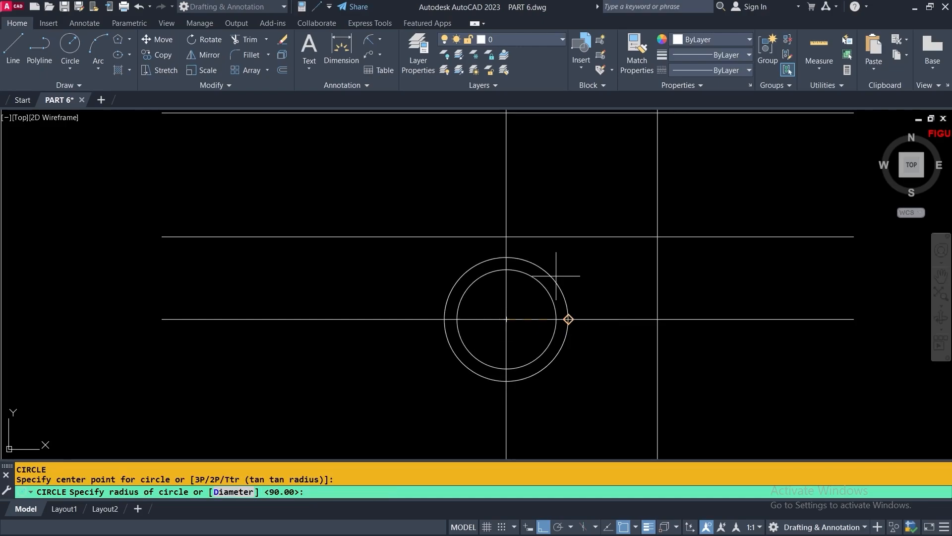
scroll(587, 251, down, 3)
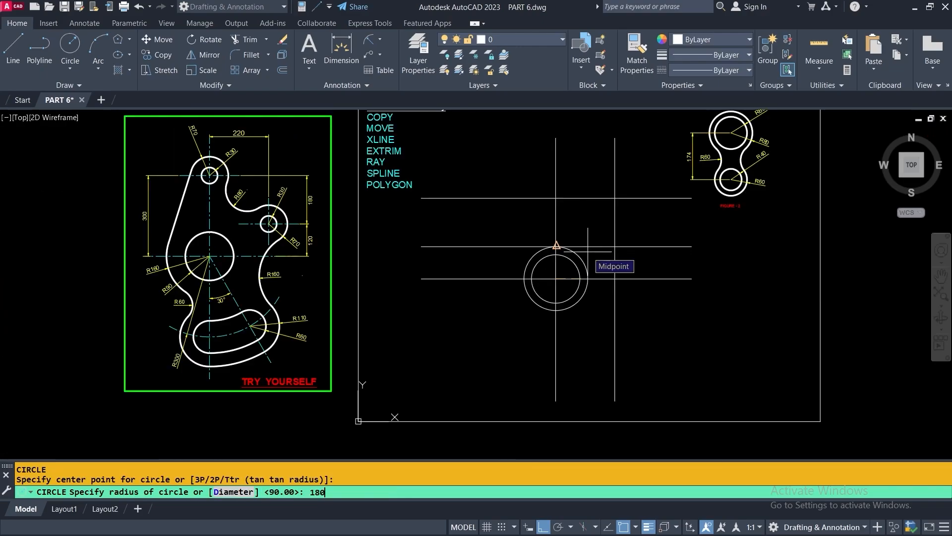
key(Return)
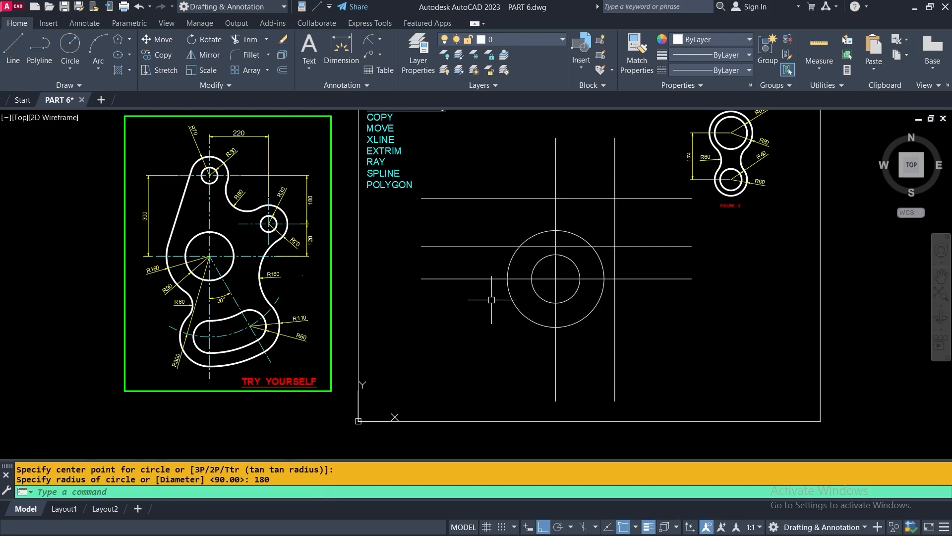
middle_drag(566, 297, 480, 335)
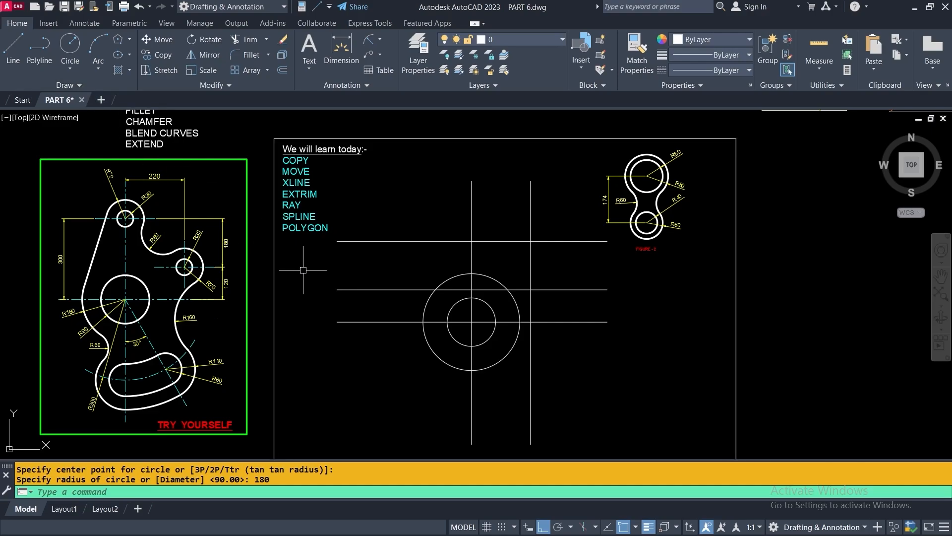
Draw a radius 30 circle where the top line meets the left vertical
key(Return)
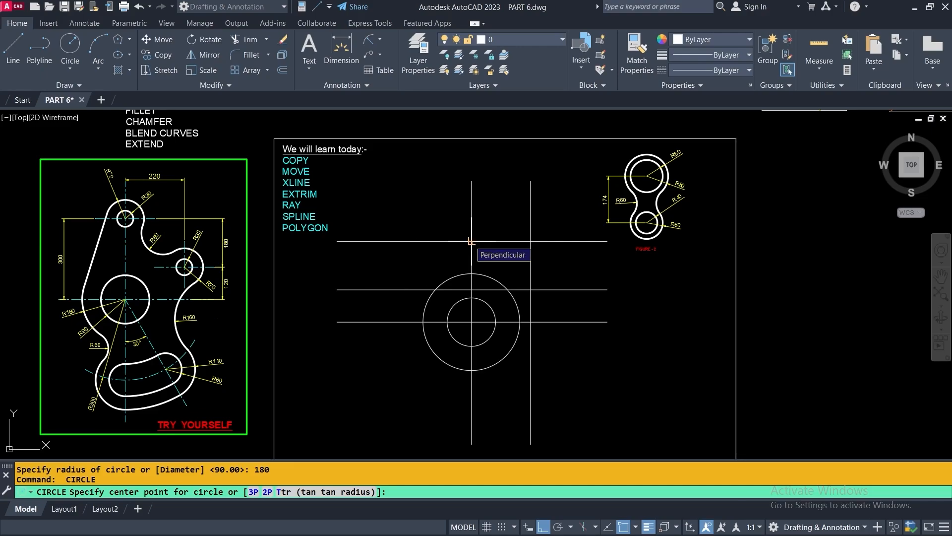
click(471, 241)
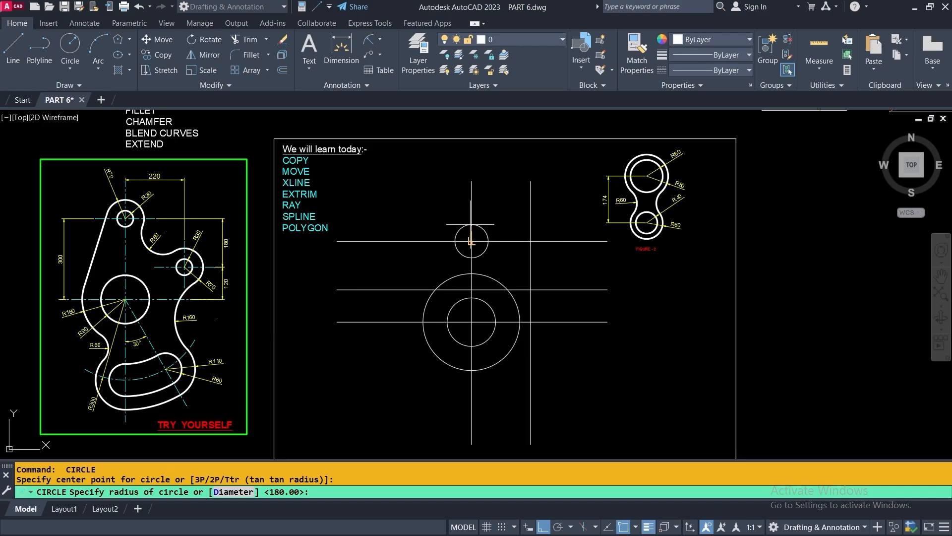
scroll(138, 195, up, 6)
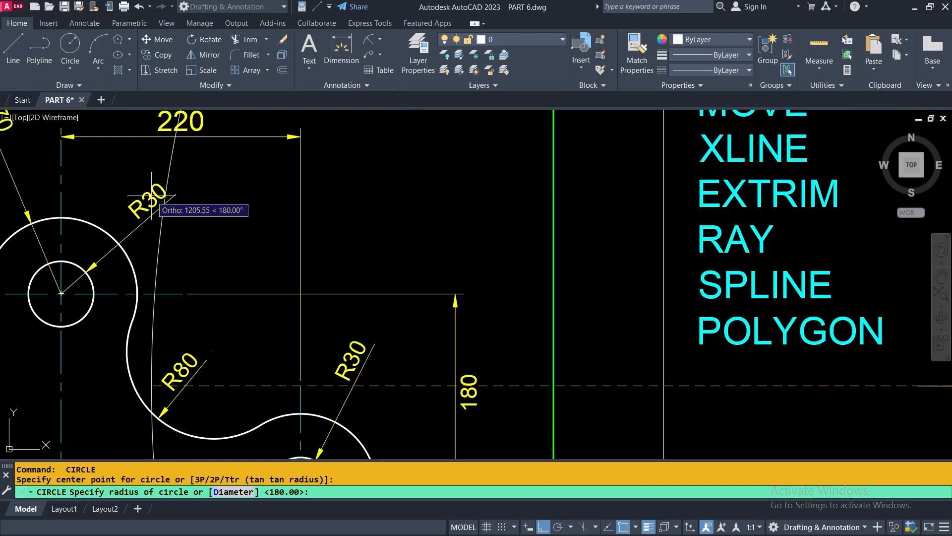
scroll(178, 211, down, 2)
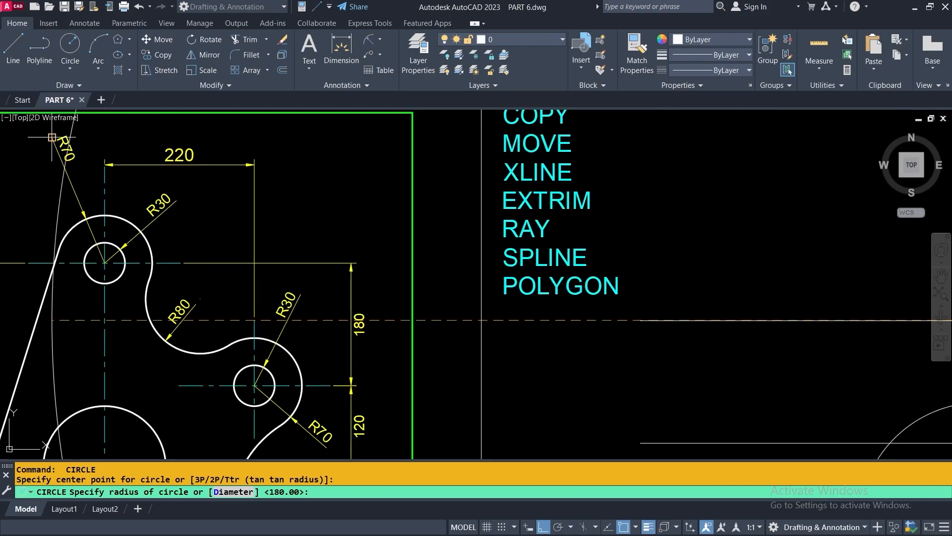
scroll(83, 207, down, 4)
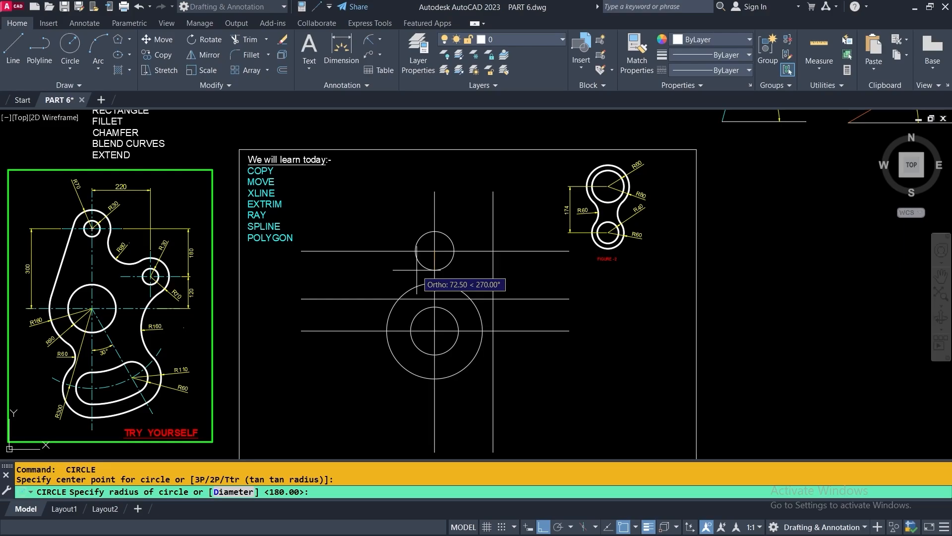
key(Return)
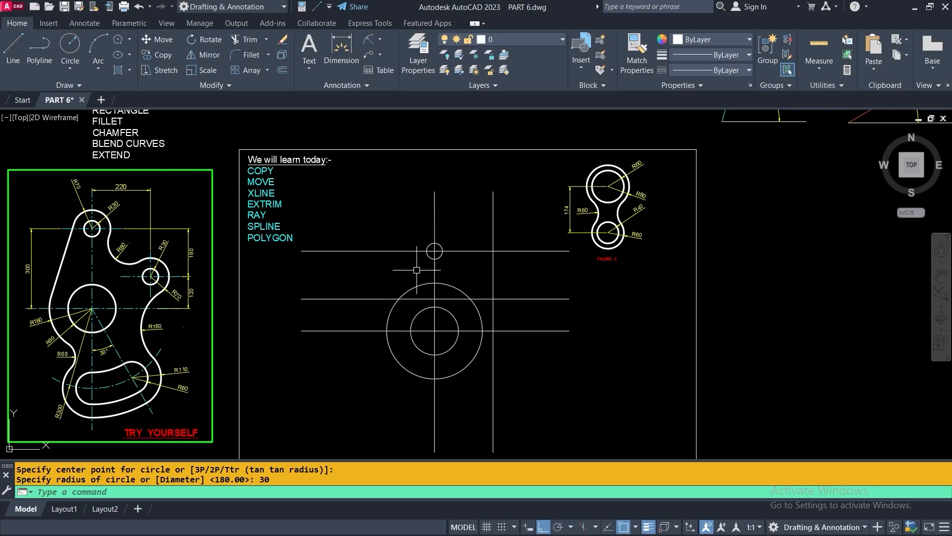
Draw a concentric radius 70 circle on the same intersection
key(Return)
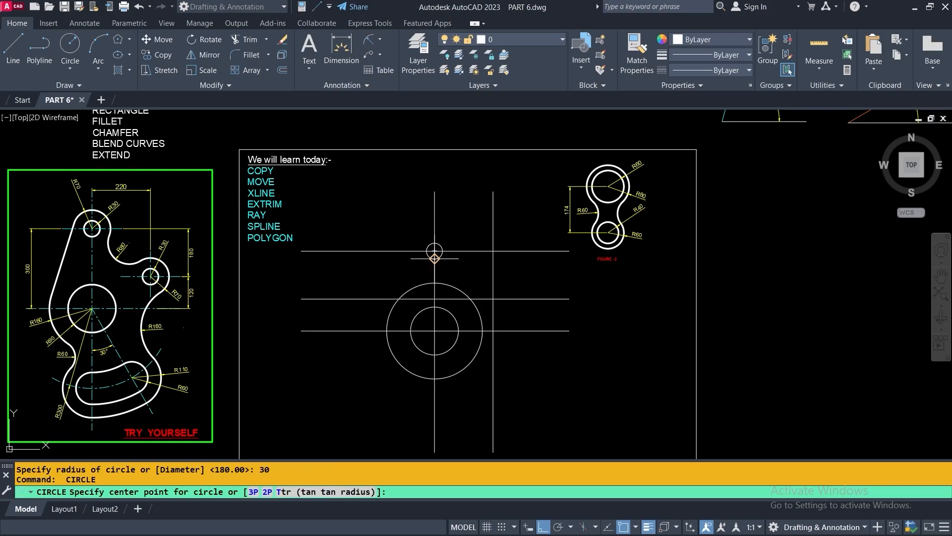
scroll(439, 250, up, 6)
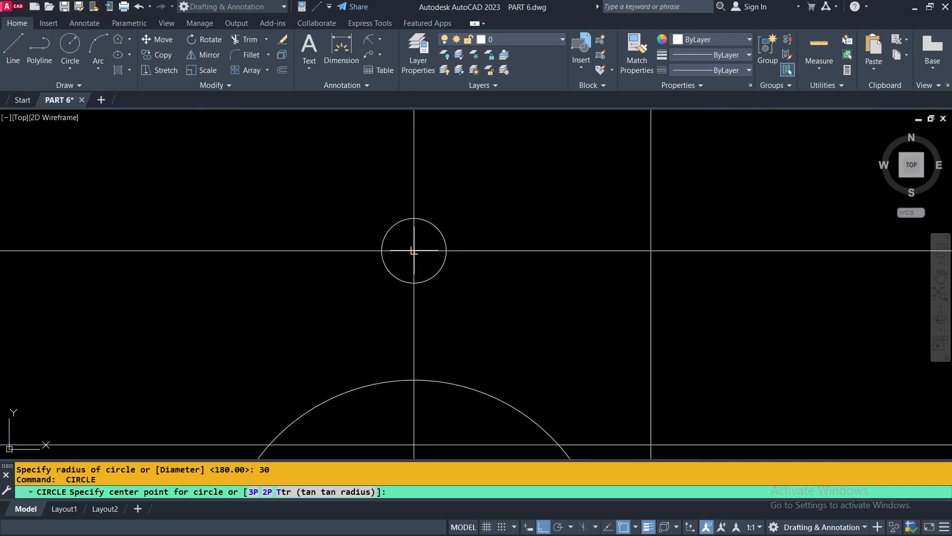
scroll(421, 251, up, 4)
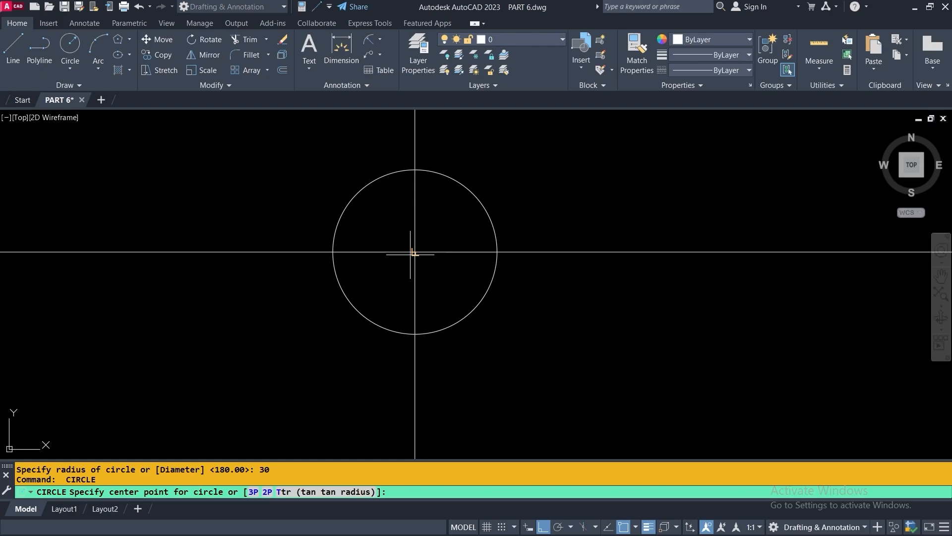
click(414, 252)
scroll(414, 252, down, 6)
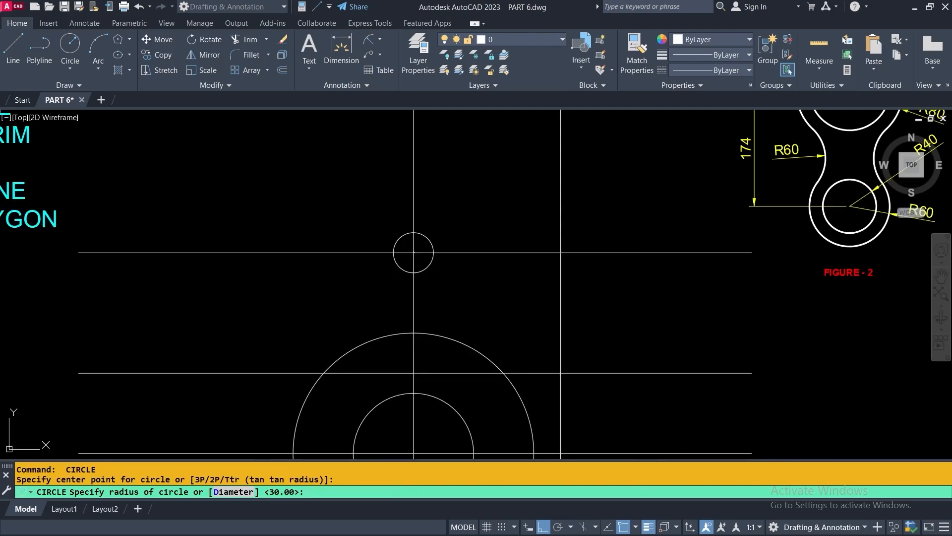
scroll(453, 223, down, 5)
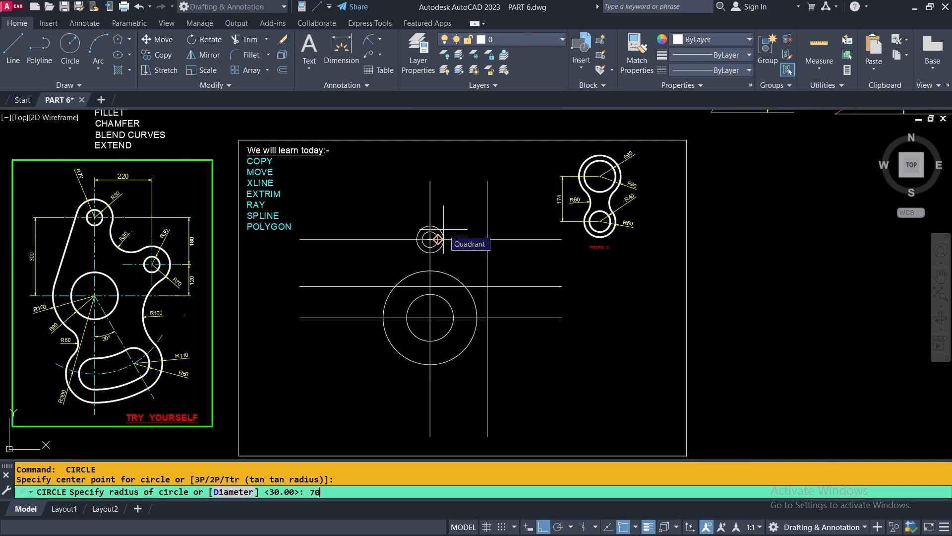
key(Return)
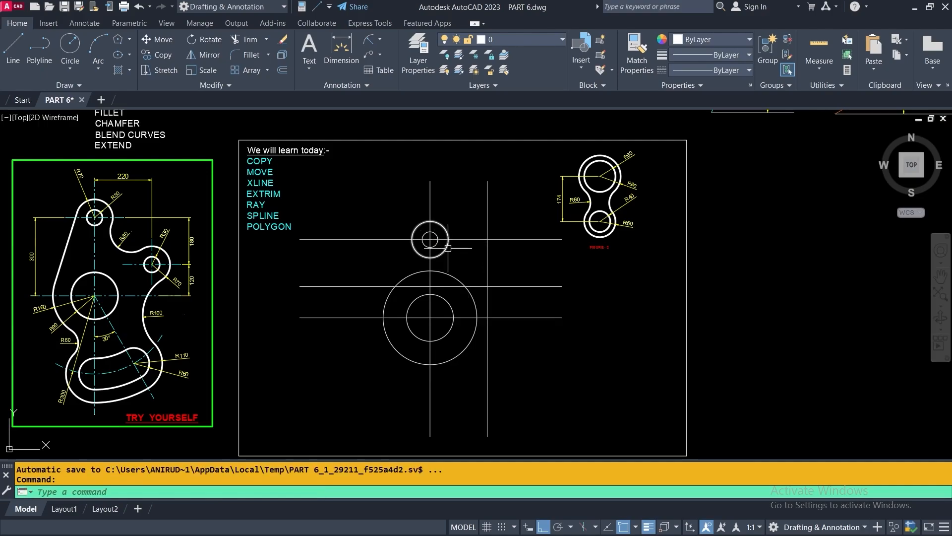
scroll(444, 229, up, 4)
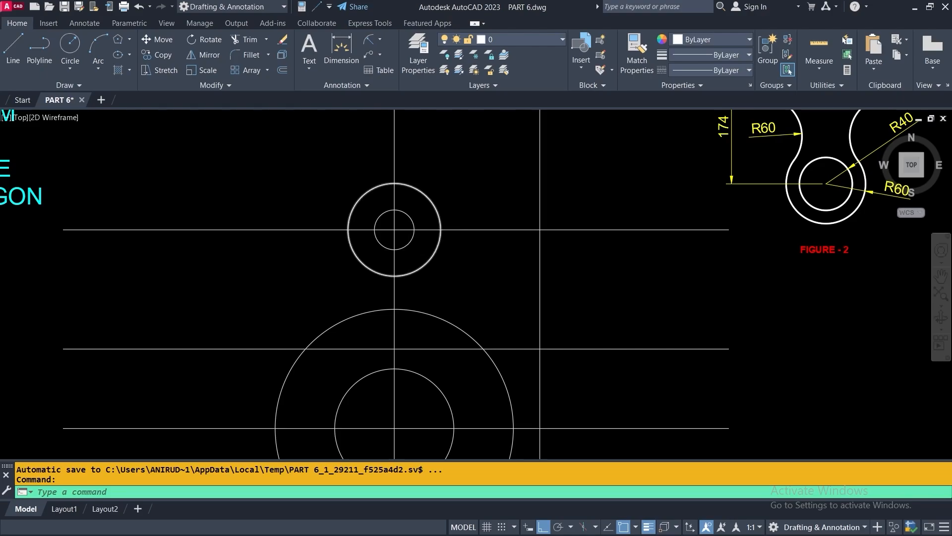
scroll(408, 249, down, 4)
middle_drag(116, 260, 201, 268)
scroll(224, 263, up, 5)
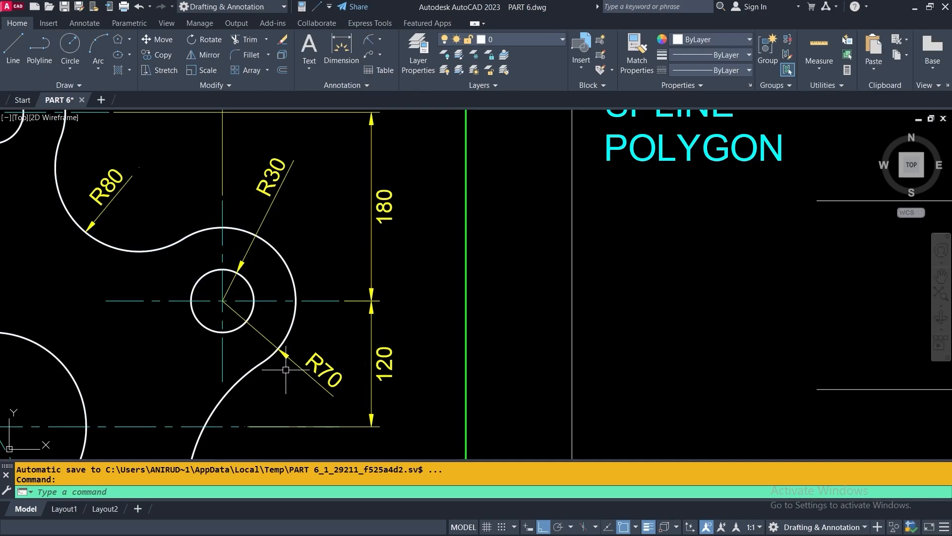
scroll(366, 381, down, 5)
scroll(477, 361, up, 5)
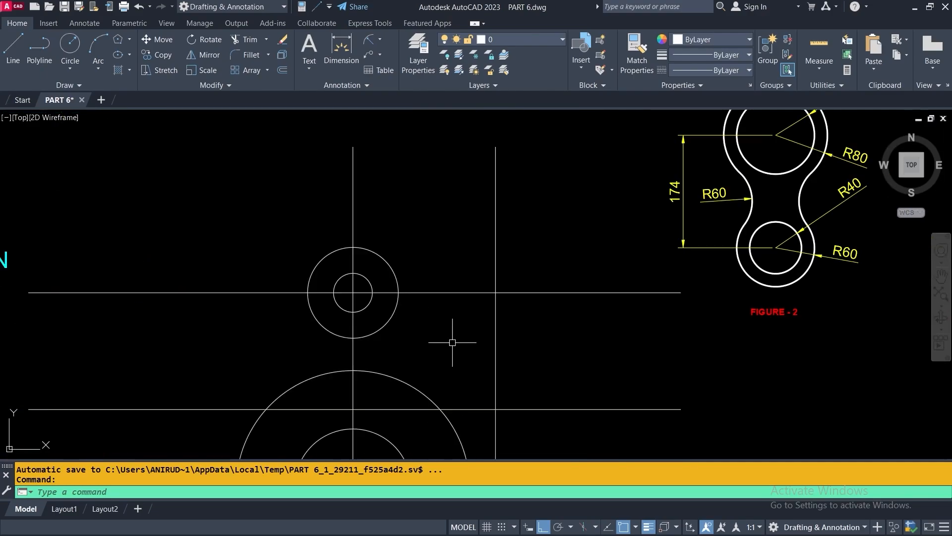
middle_drag(422, 337, 393, 247)
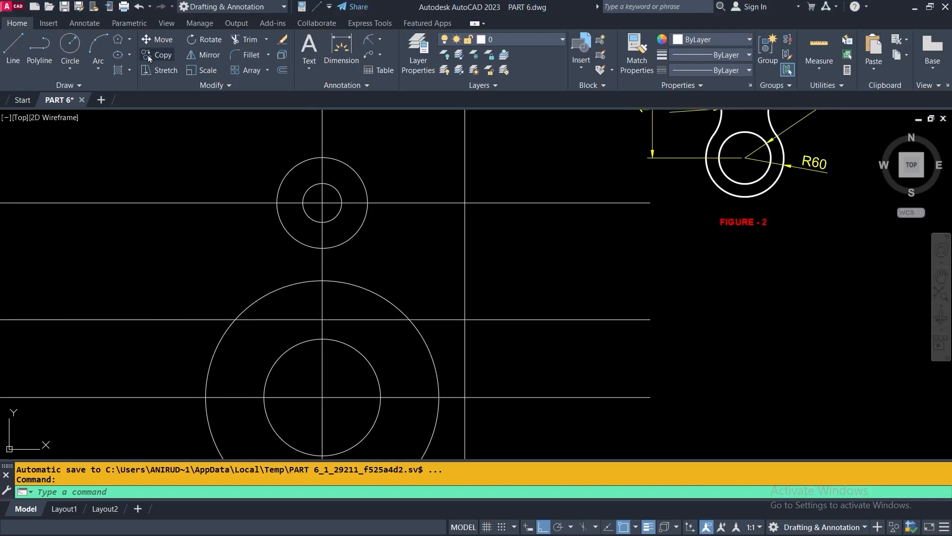
Select the upper 30/70 circle pair for copying
click(147, 55)
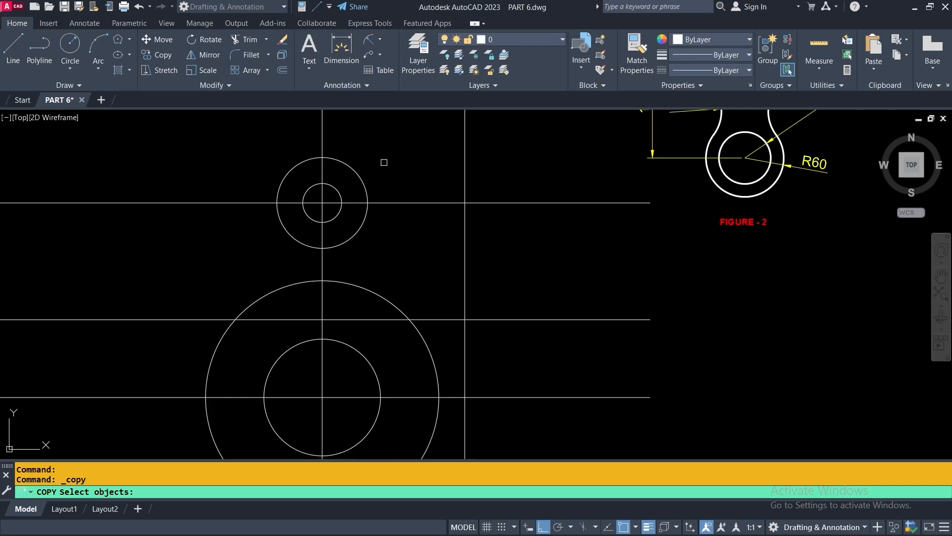
click(391, 148)
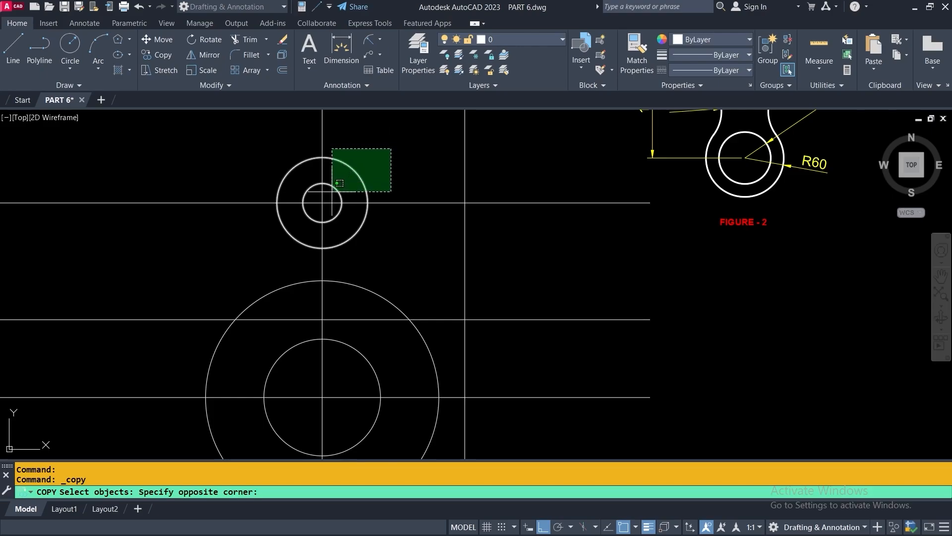
click(340, 183)
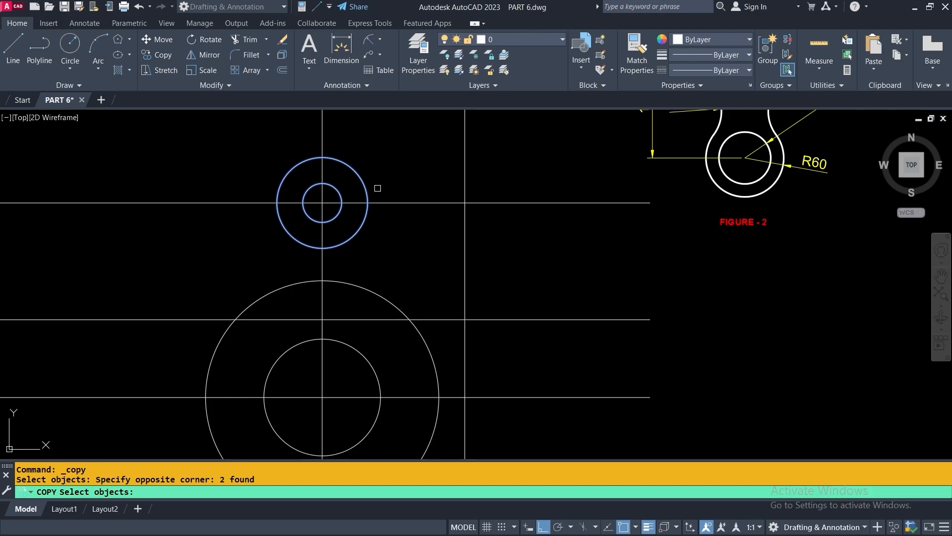
key(Return)
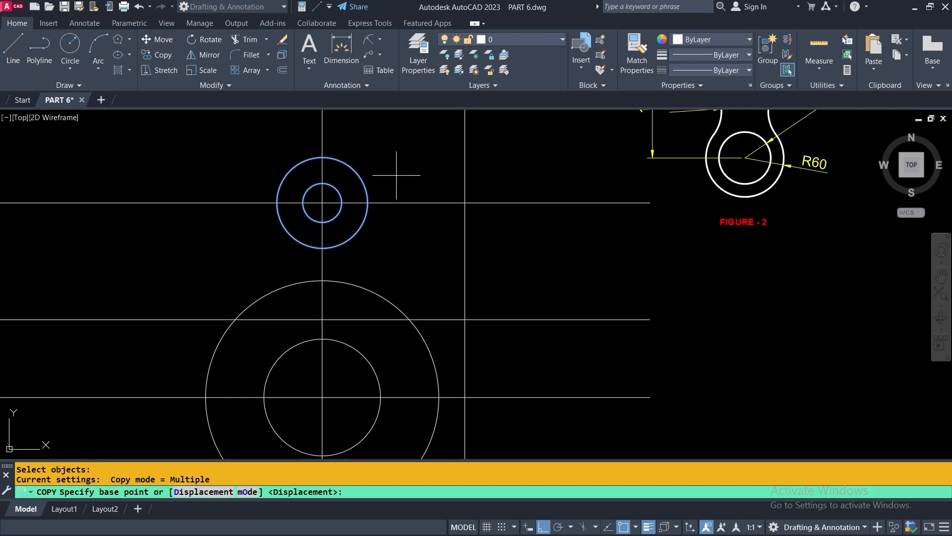
With Ortho off, place the copy from the circles' centre onto the right-hand line intersection
scroll(315, 200, up, 4)
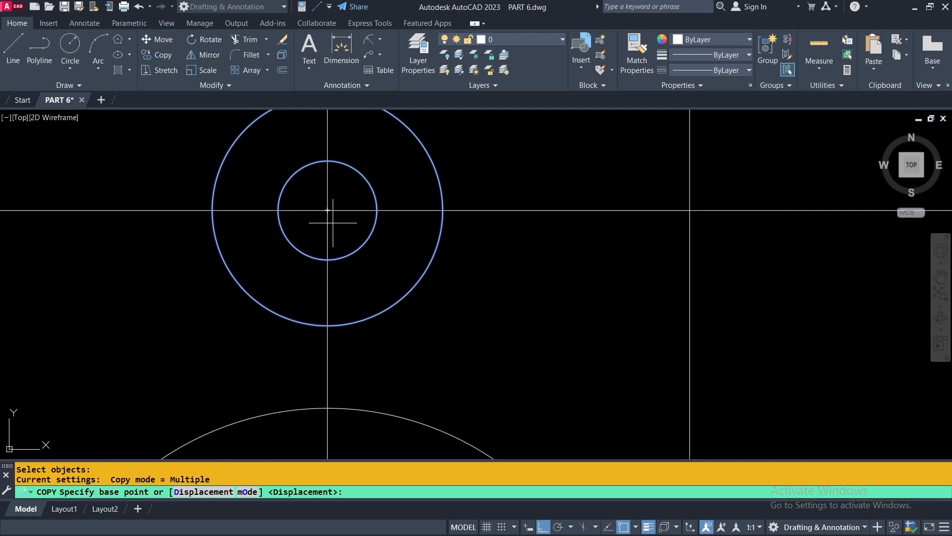
scroll(330, 213, down, 2)
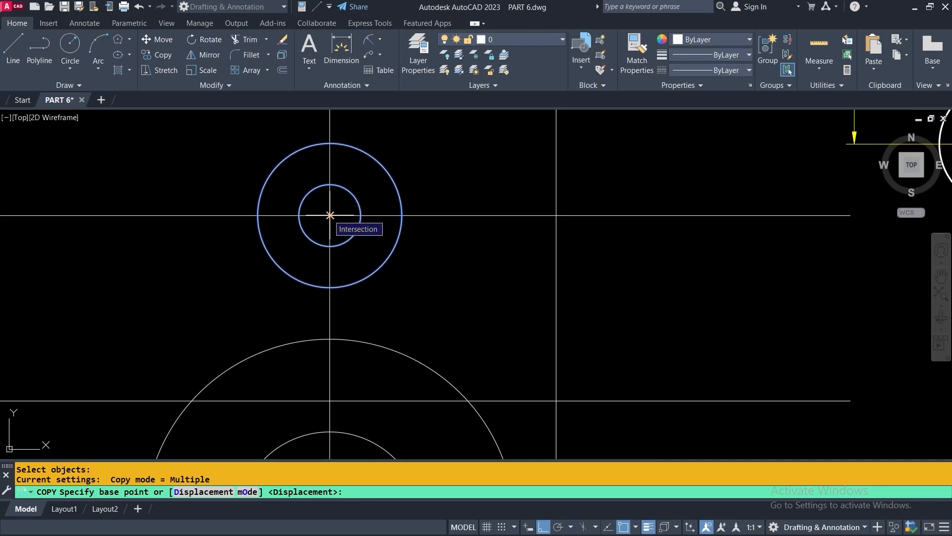
click(330, 215)
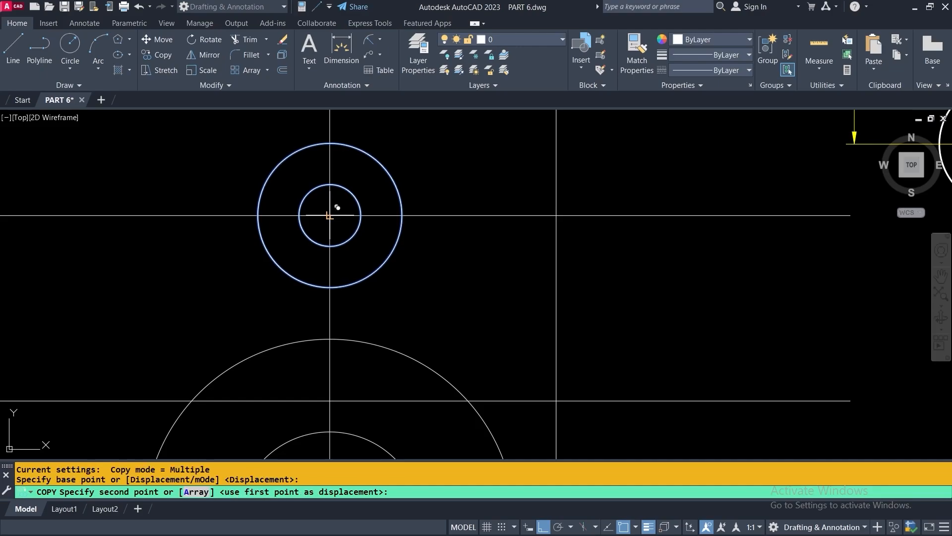
scroll(329, 216, down, 3)
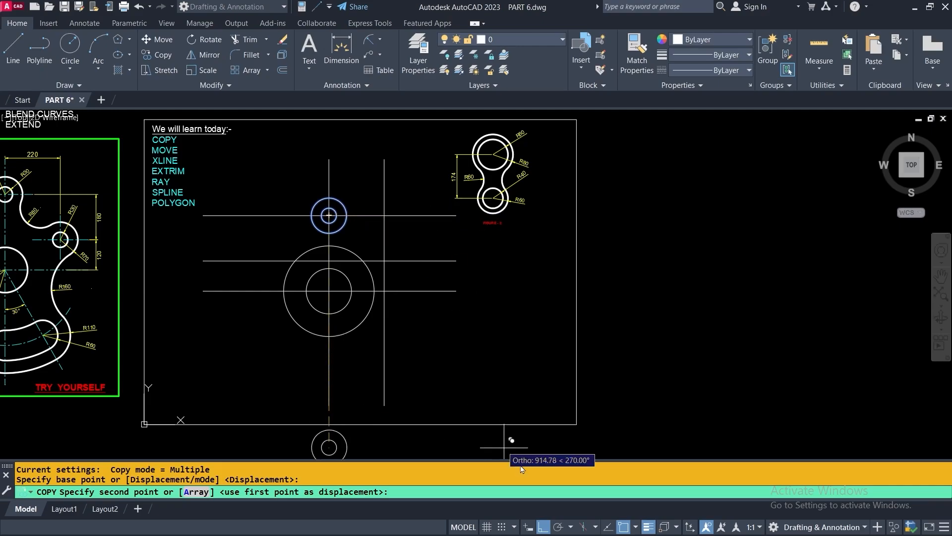
click(543, 528)
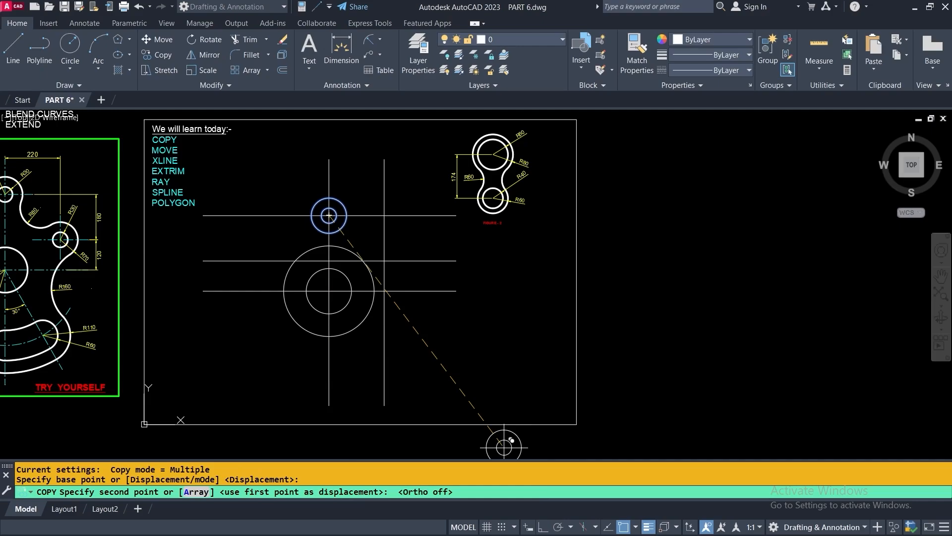
scroll(376, 242, up, 2)
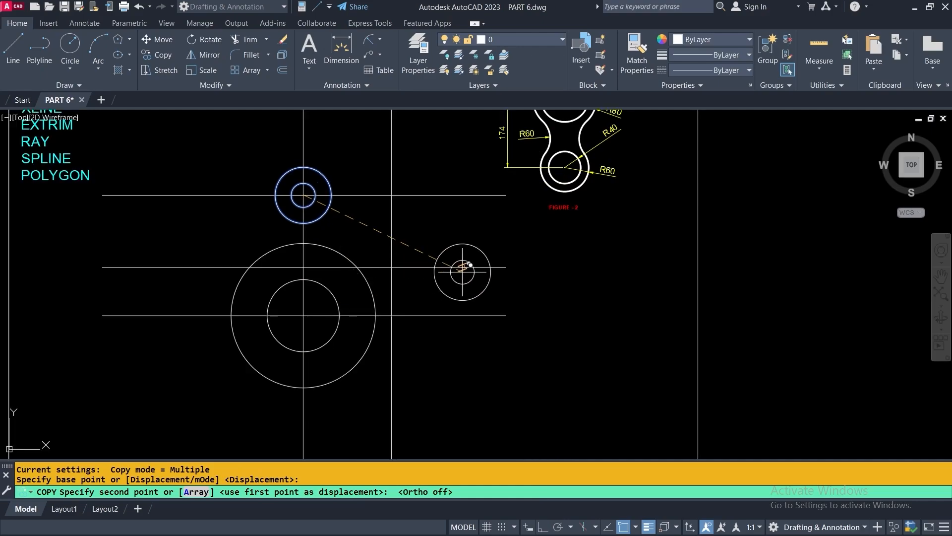
scroll(393, 268, up, 2)
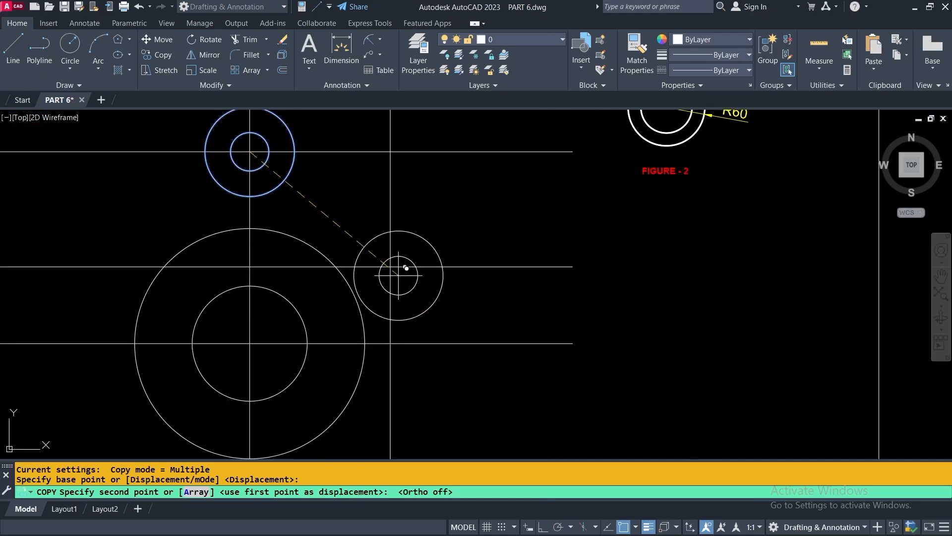
scroll(392, 266, up, 3)
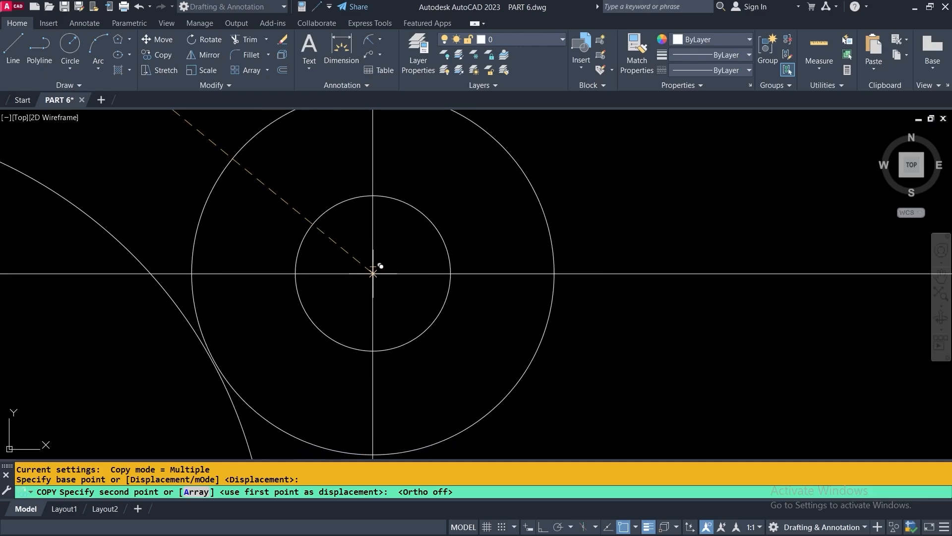
click(373, 274)
scroll(380, 266, down, 3)
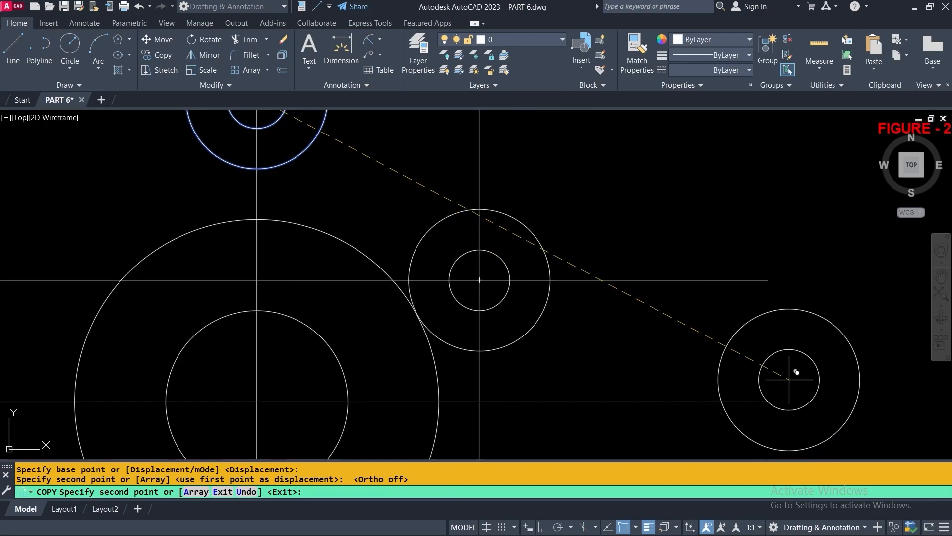
scroll(545, 322, down, 2)
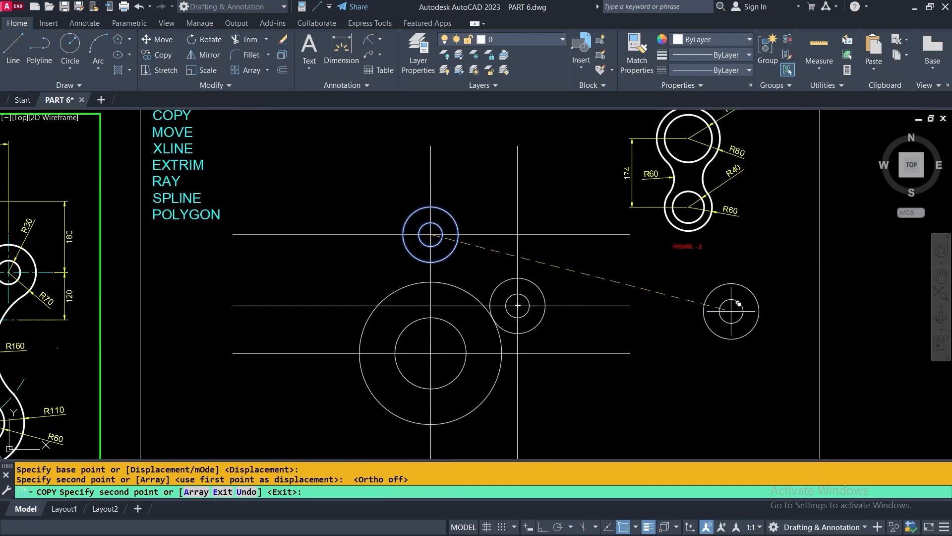
key(Return)
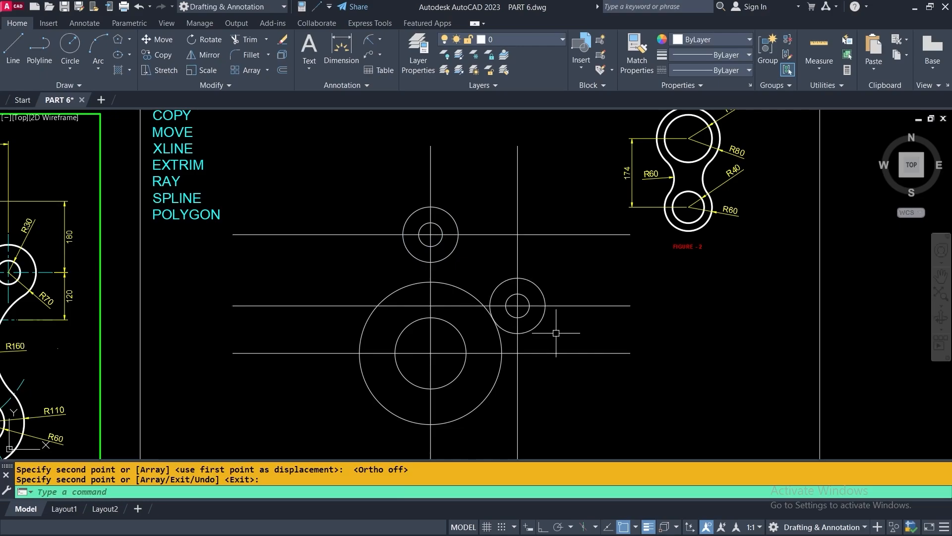
Draw a diagonal line running down to the lower left beside Figure 2
mouse_move(665, 330)
middle_down()
mouse_move(371, 365)
mouse_move(361, 405)
middle_up()
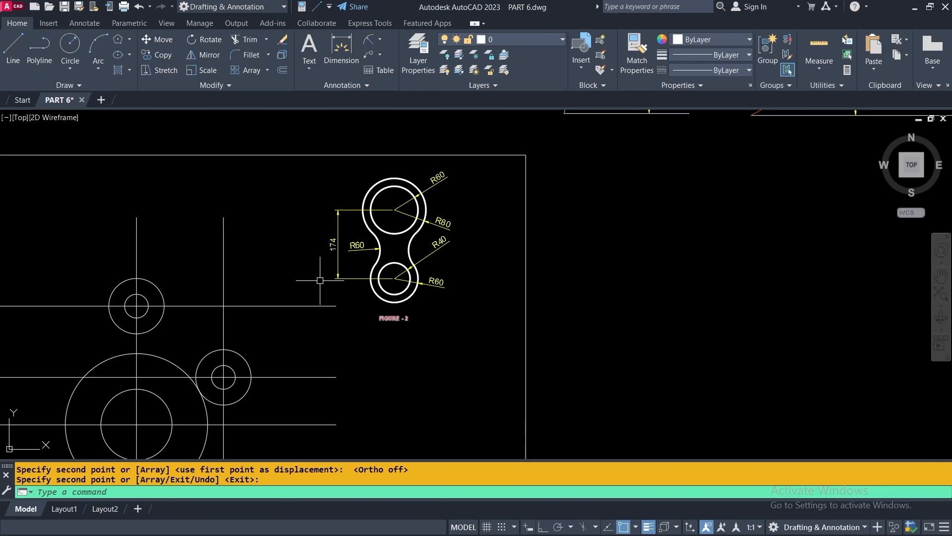
click(13, 47)
click(703, 213)
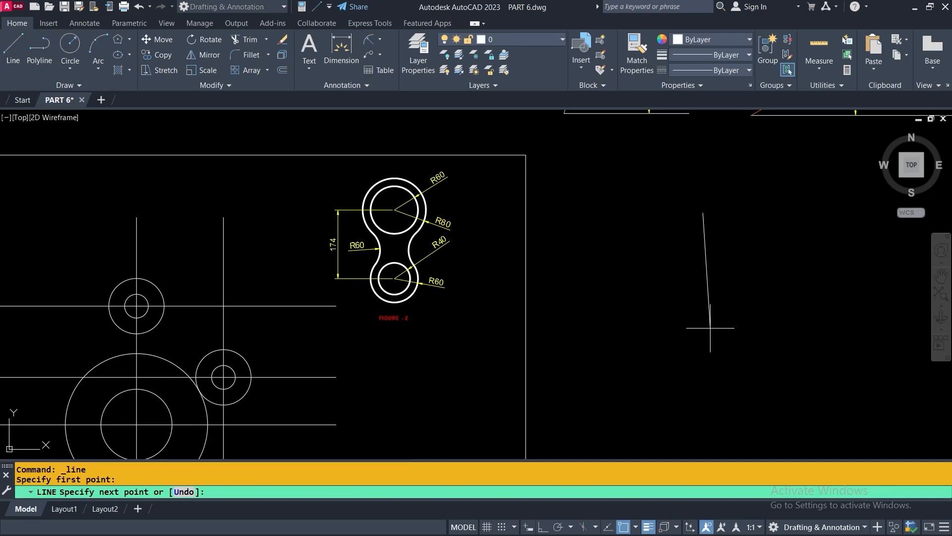
click(582, 372)
key(Return)
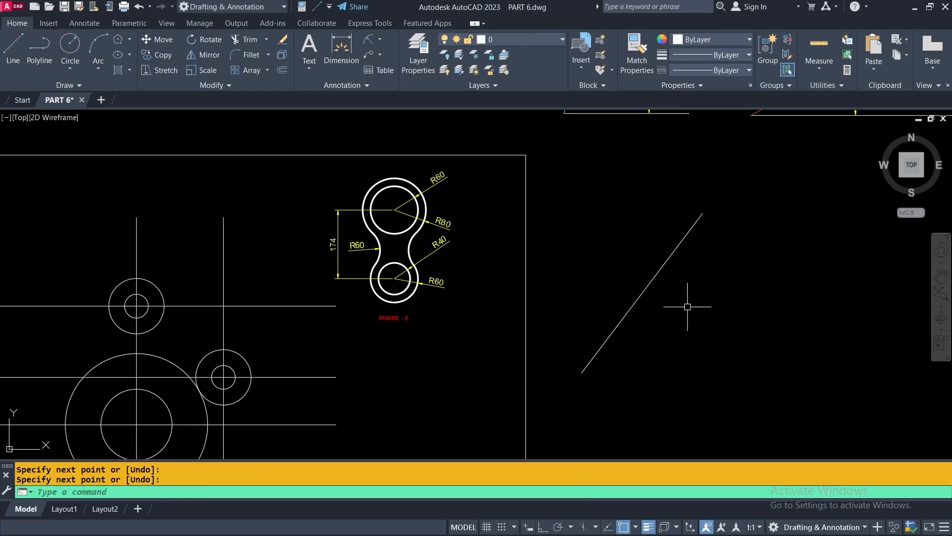
Copy Figure 2 from its lower circle centre to the line's upper-right end
click(149, 53)
click(471, 170)
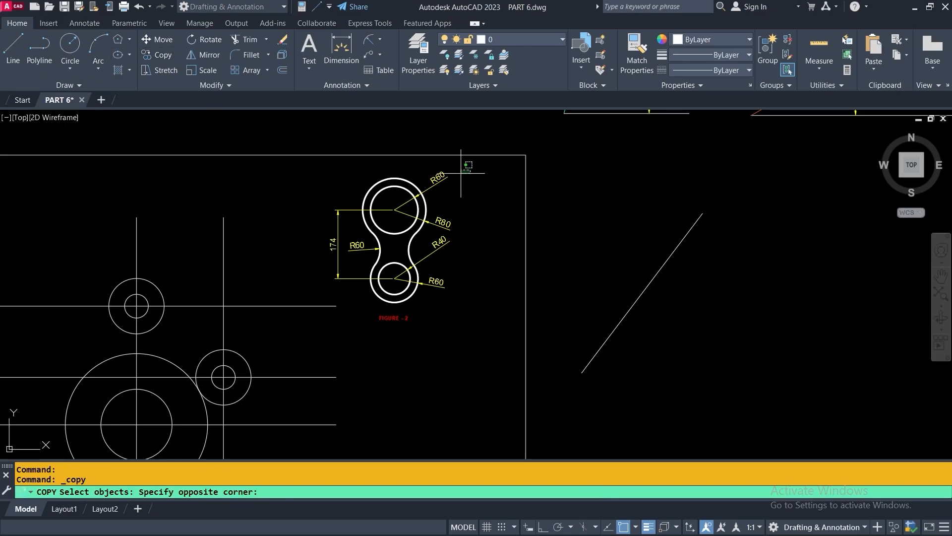
click(333, 292)
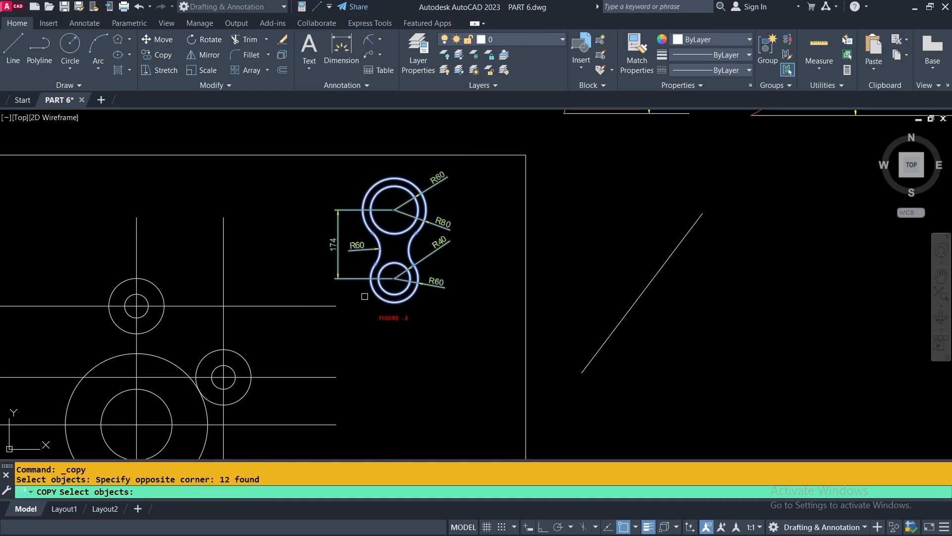
key(Return)
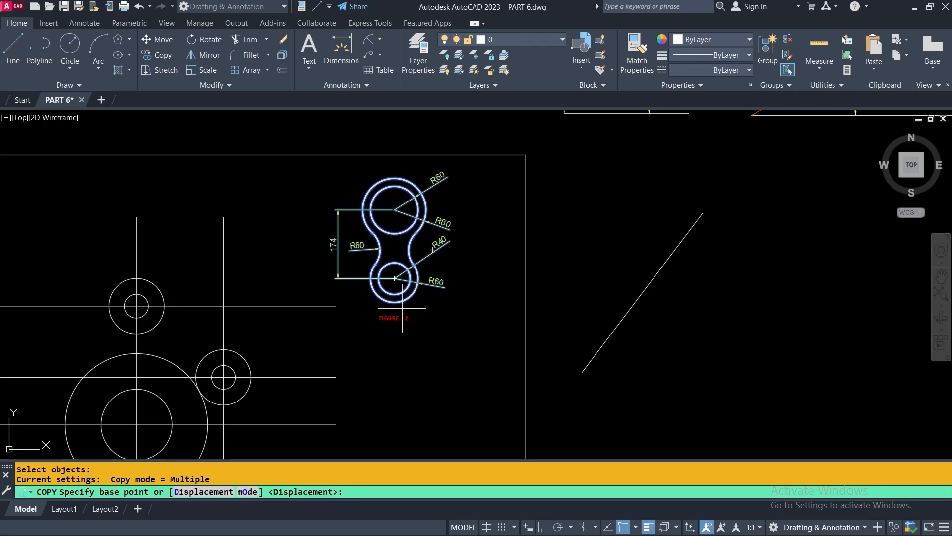
click(395, 279)
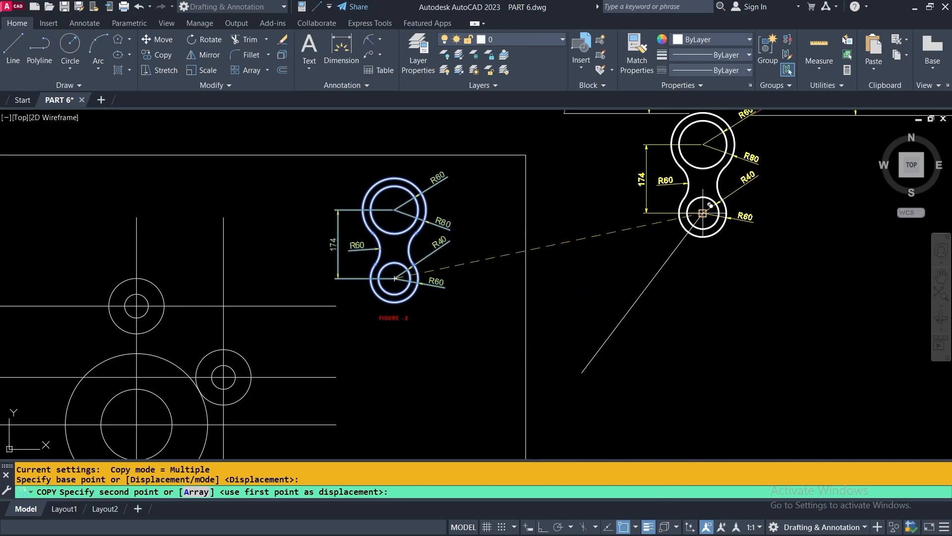
click(703, 213)
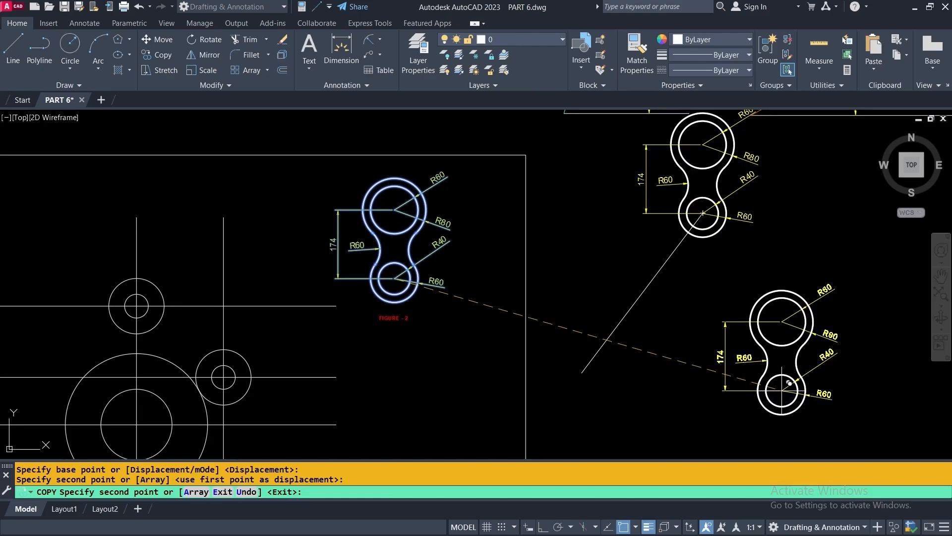
key(Return)
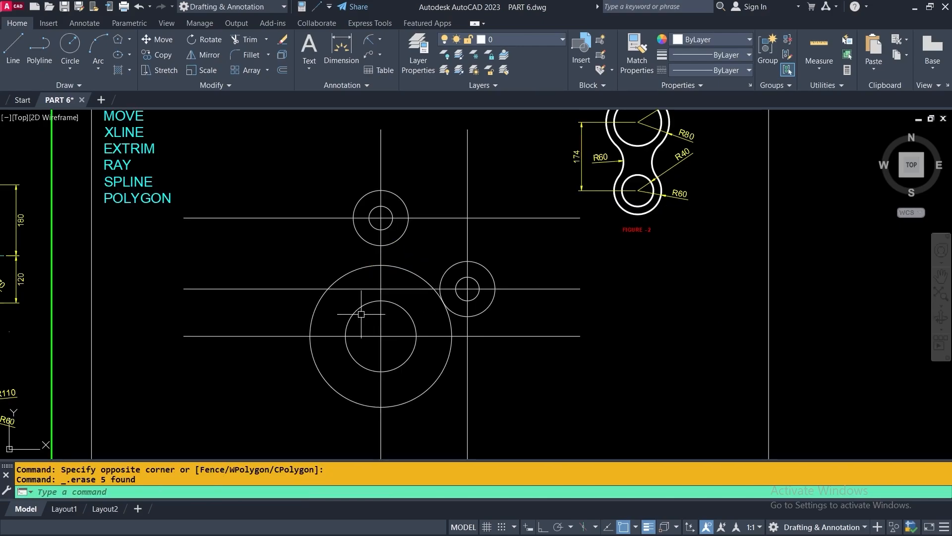
mouse_move(361, 314)
middle_down()
mouse_move(635, 289)
mouse_move(627, 292)
middle_up()
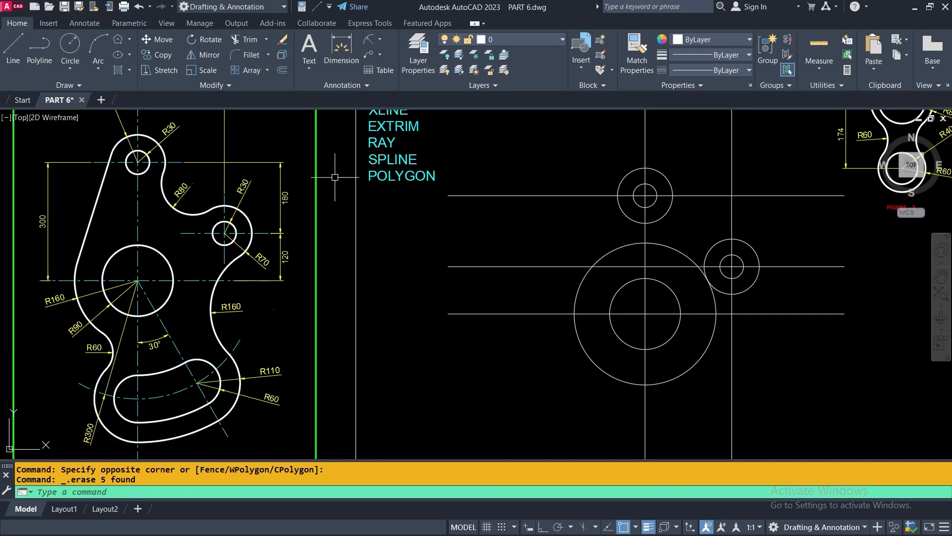
Fillet the upper outer circle and the right small outer circle with radius 80
click(238, 56)
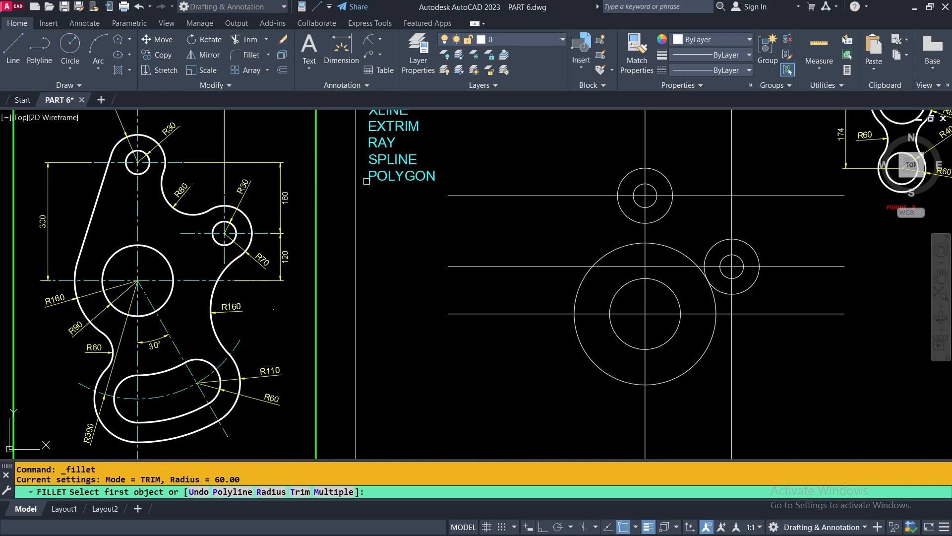
click(272, 492)
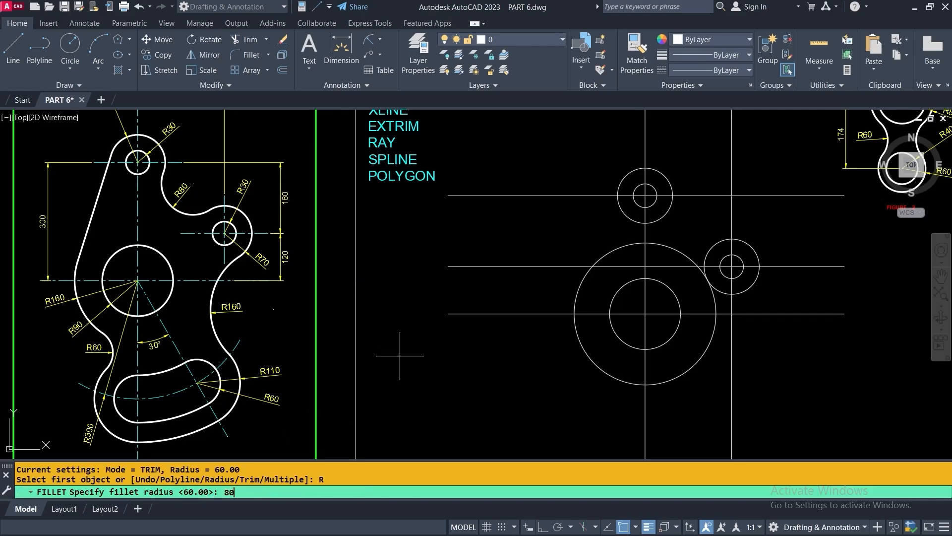
key(Return)
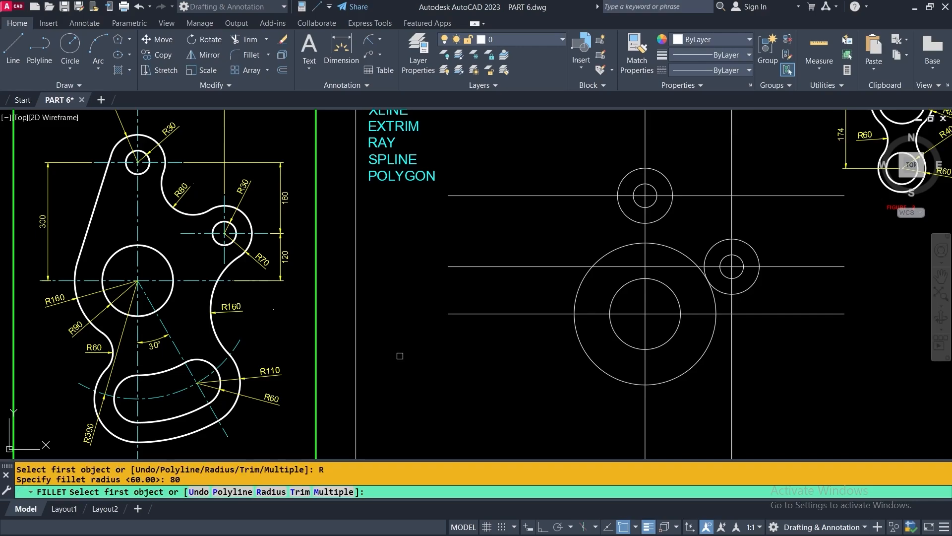
middle_drag(584, 314, 316, 392)
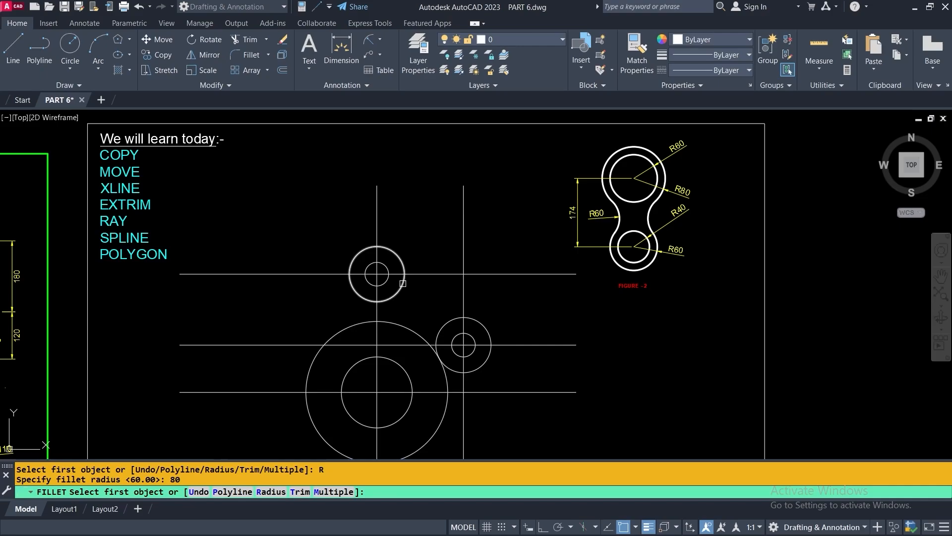
click(405, 281)
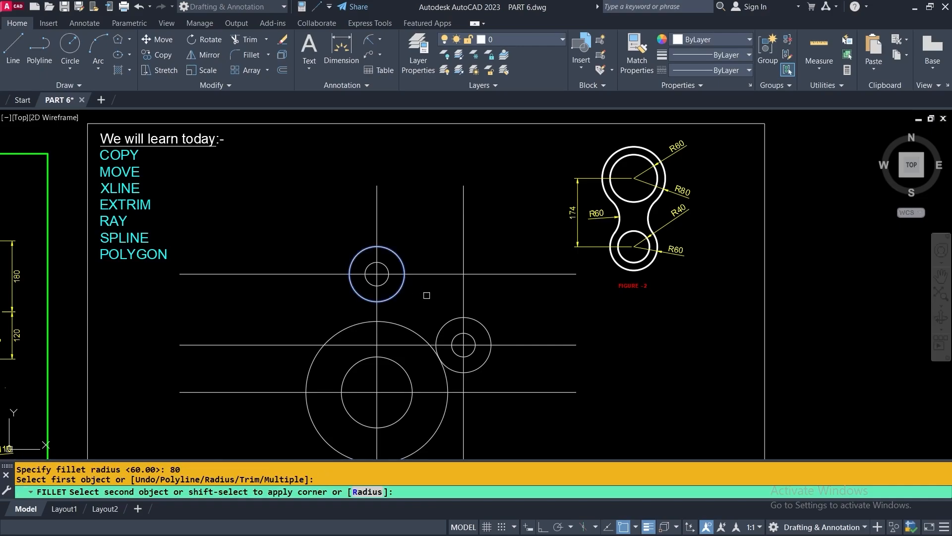
click(452, 321)
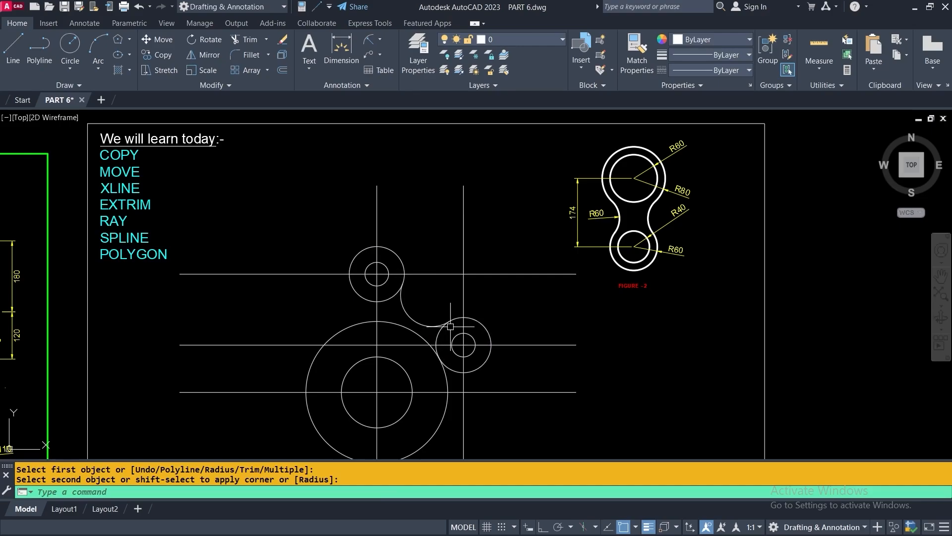
scroll(503, 307, down, 2)
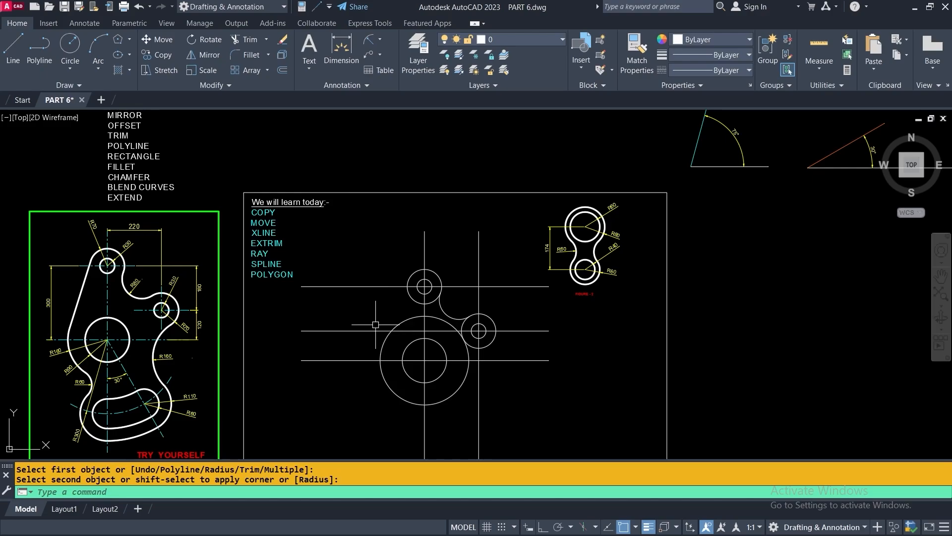
Draw a left-side line tangent to the upper outer circle and the large lower circle
mouse_move(387, 322)
middle_down()
mouse_move(459, 273)
mouse_move(492, 264)
middle_up()
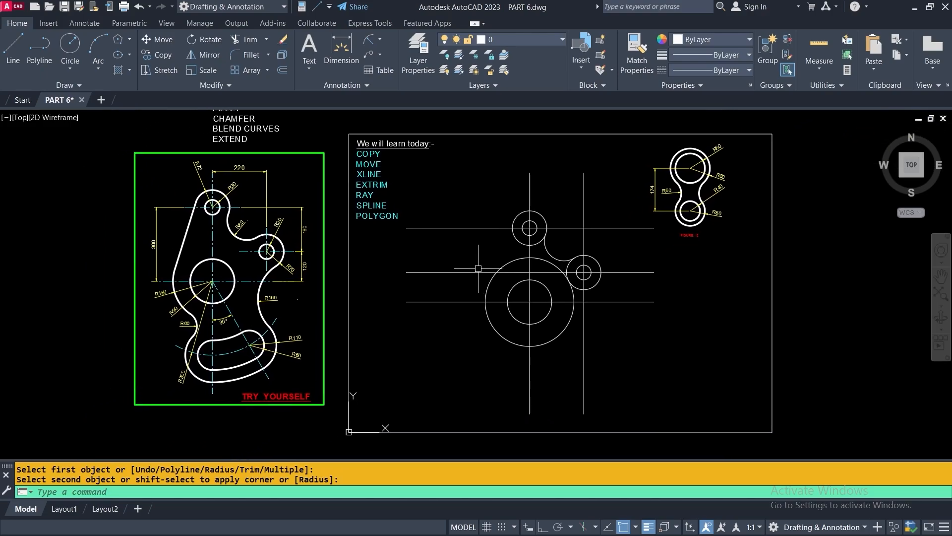
click(13, 44)
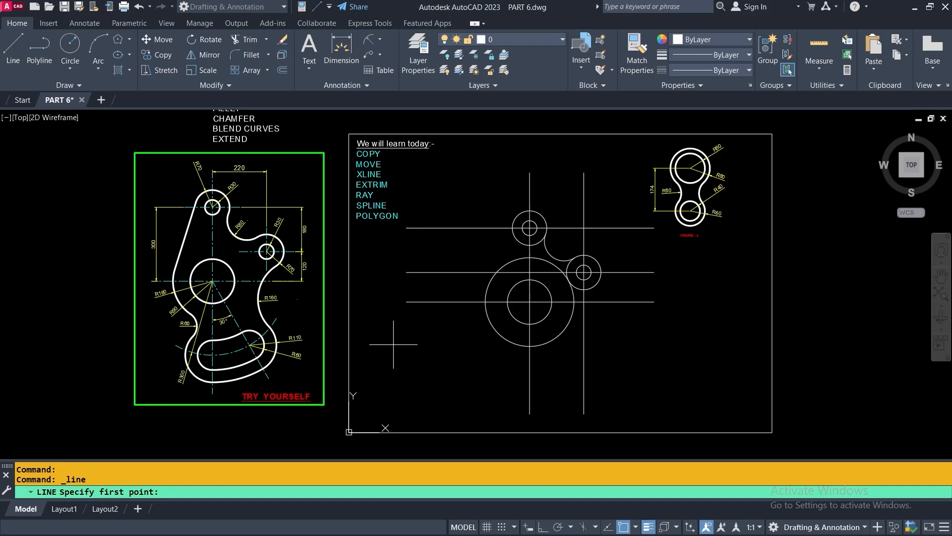
key(F8)
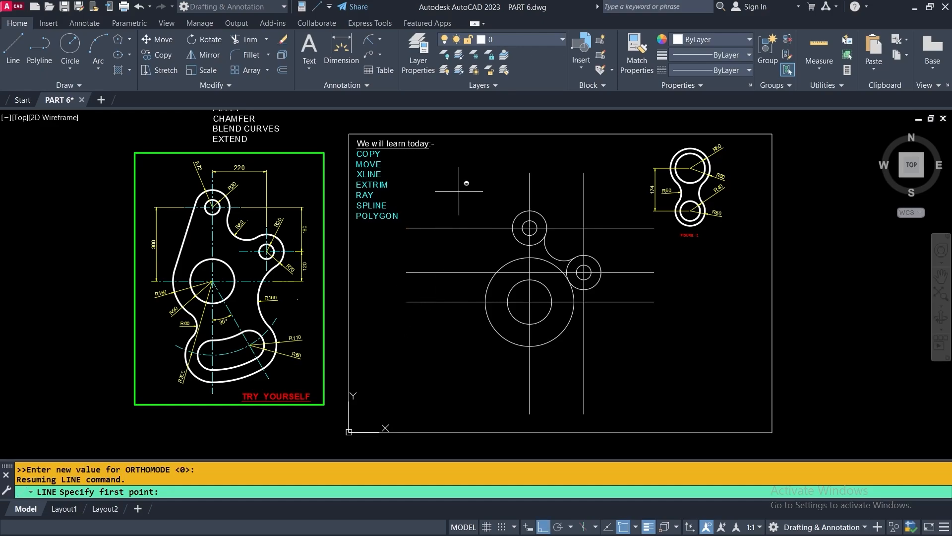
shift+right_click(461, 195)
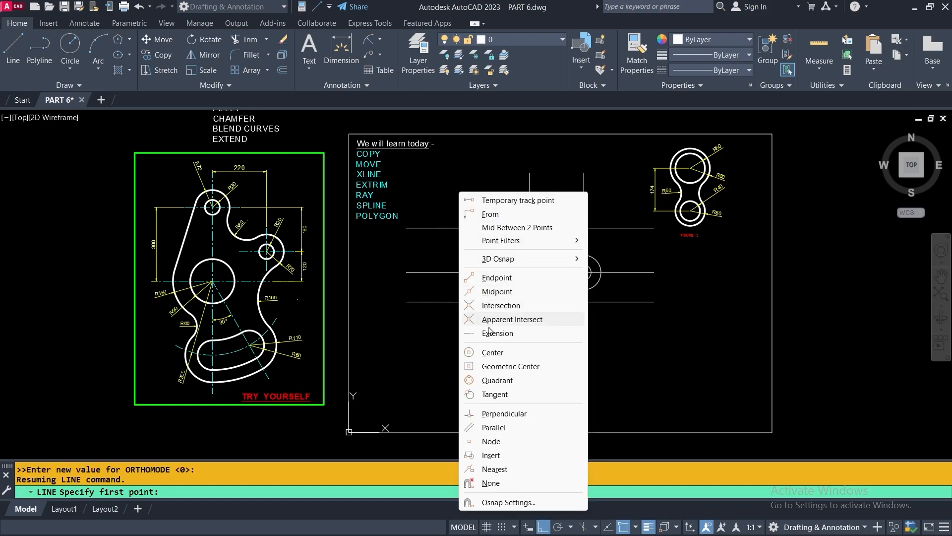
click(496, 394)
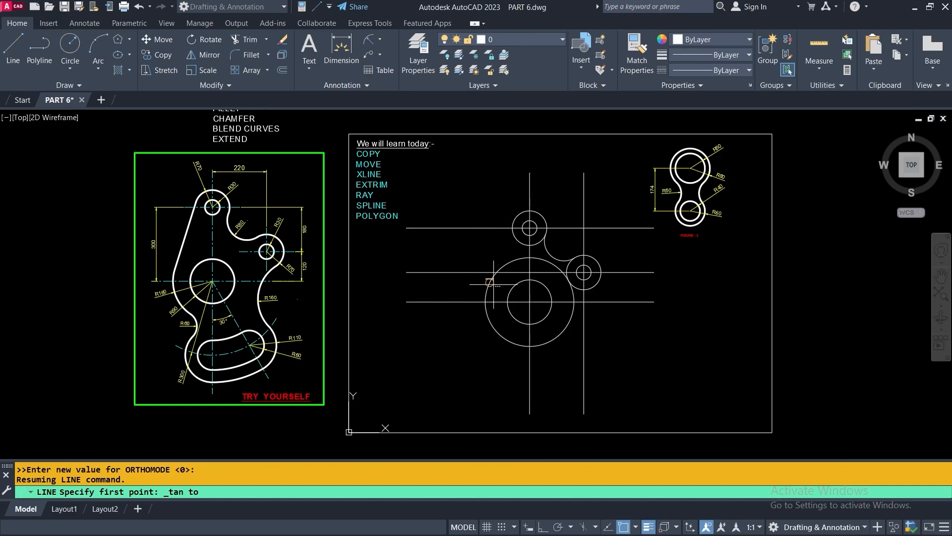
click(517, 215)
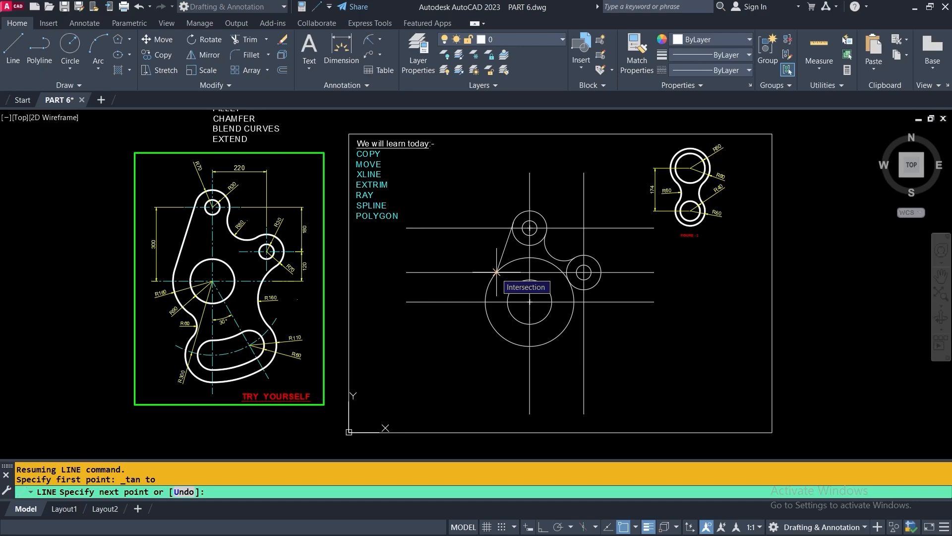
key(shift)
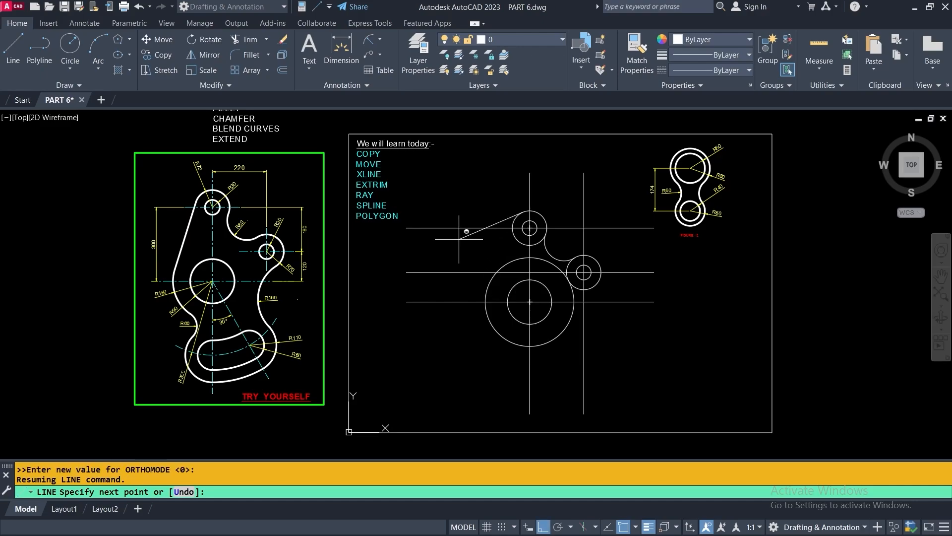
shift+right_click(459, 239)
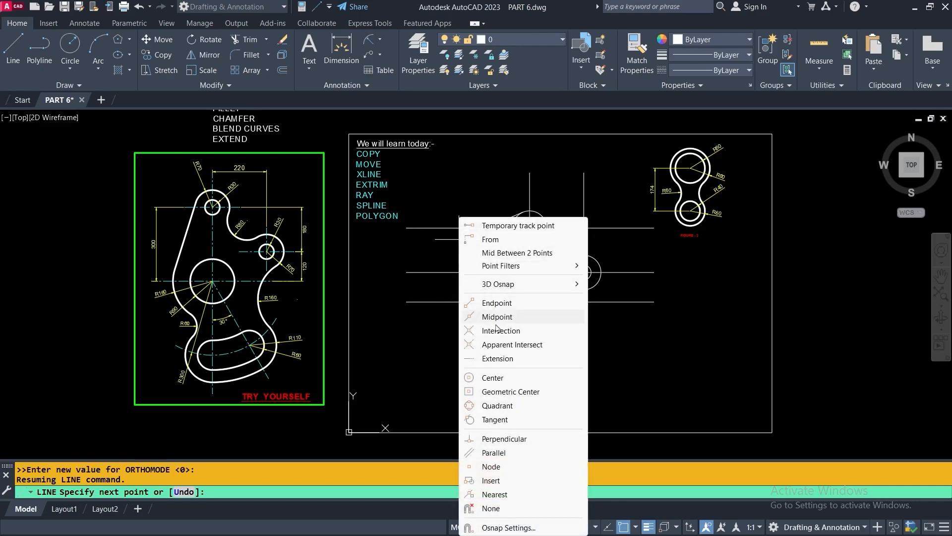
click(494, 419)
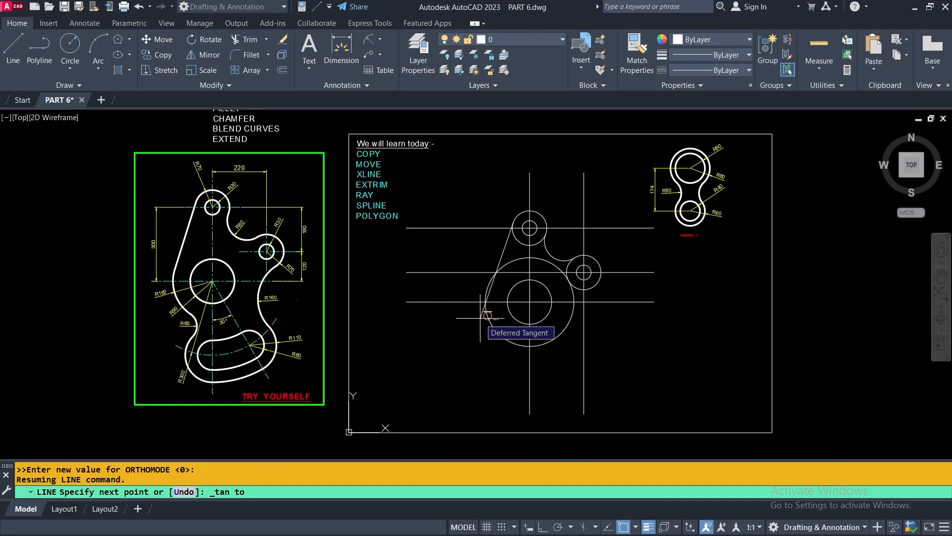
click(480, 318)
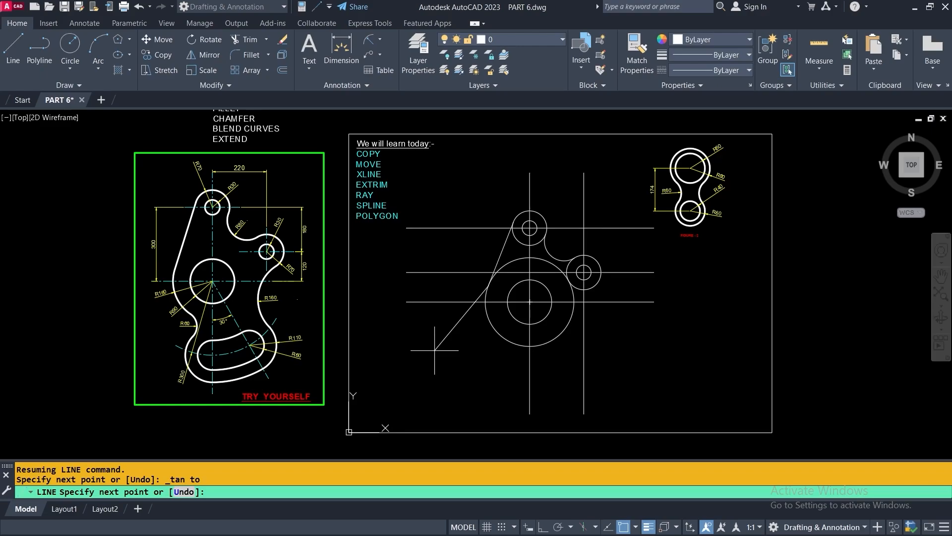
key(Escape)
scroll(515, 230, up, 4)
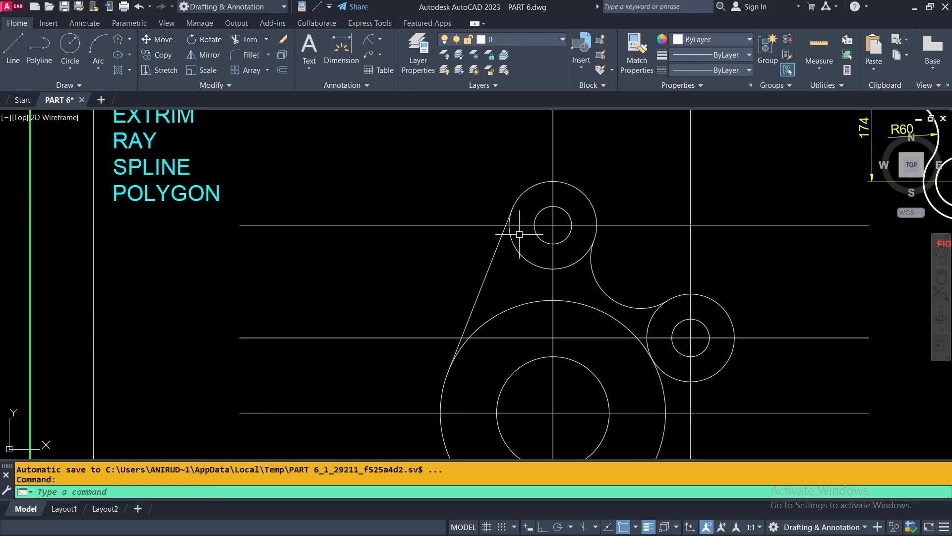
Switch on polar tracking and choose the 30, 60, 90, 120… angle increment
scroll(507, 282, down, 2)
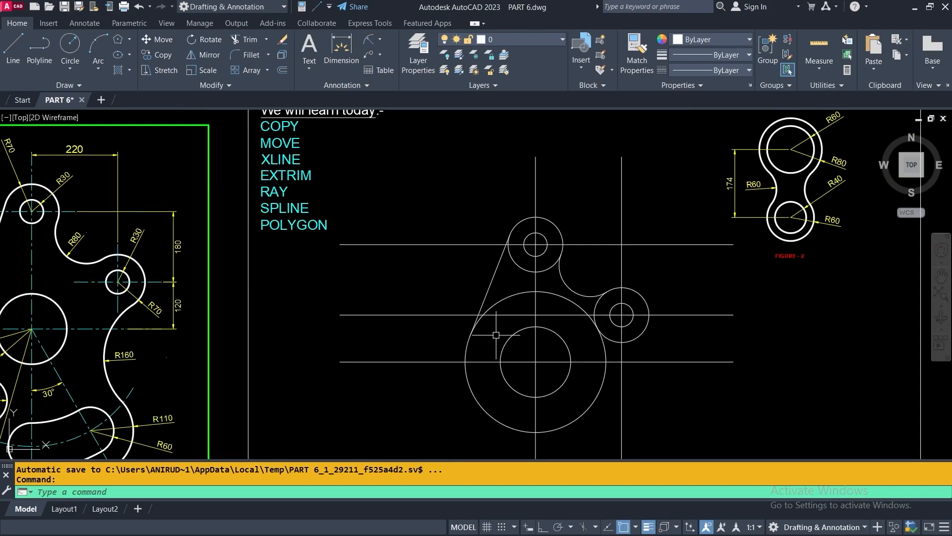
middle_drag(548, 298, 532, 250)
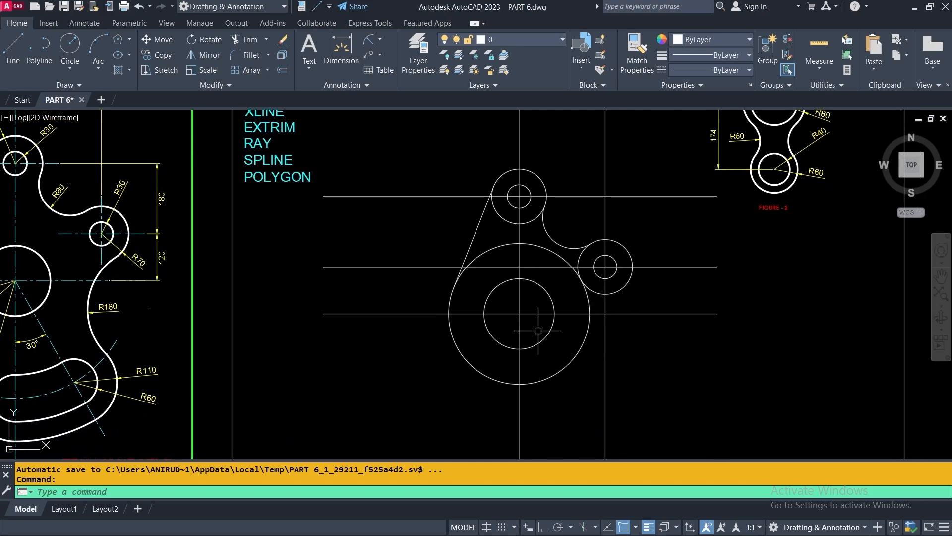
mouse_move(536, 332)
middle_down()
mouse_move(584, 290)
mouse_move(580, 274)
middle_up()
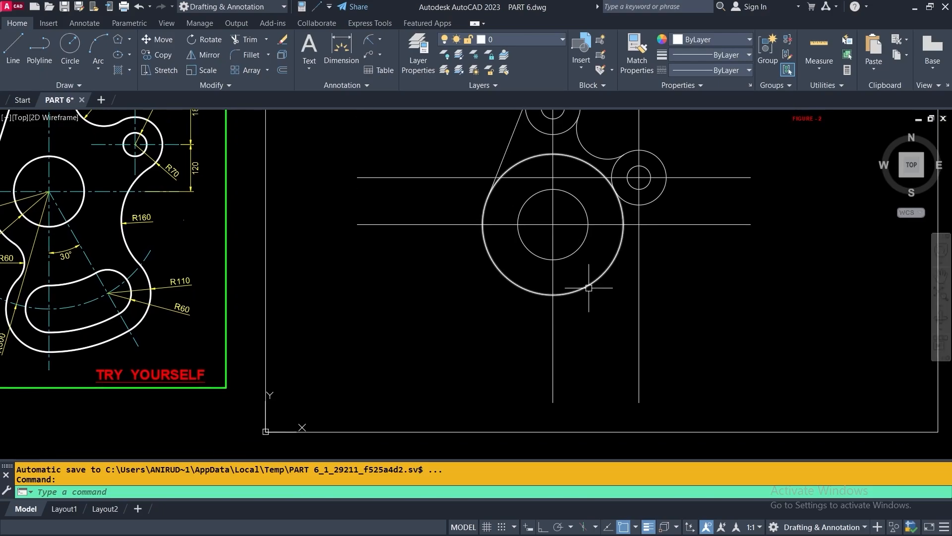
middle_drag(86, 248, 289, 259)
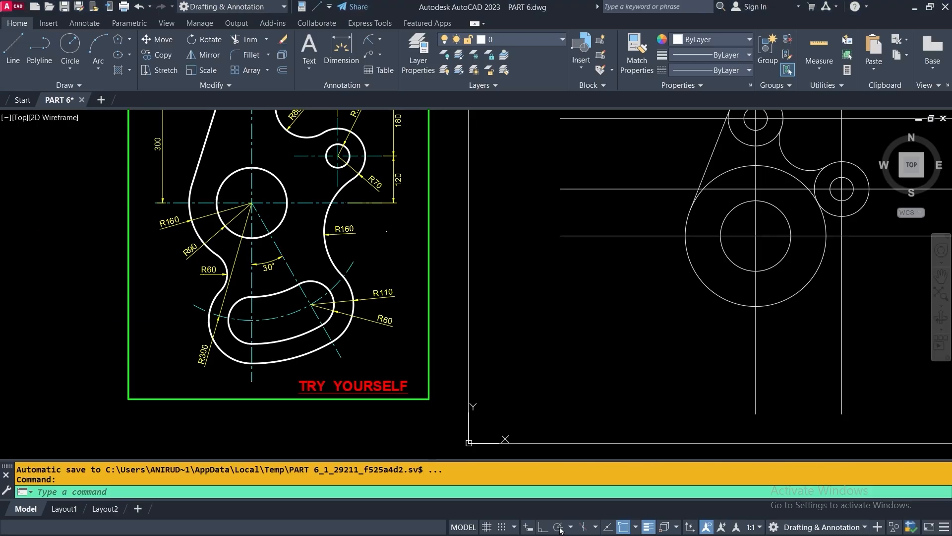
click(558, 527)
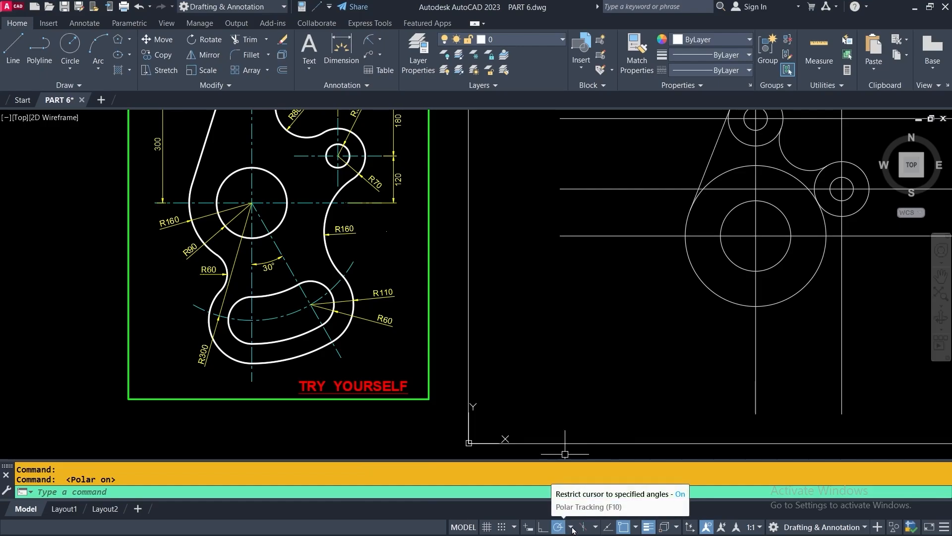
click(571, 528)
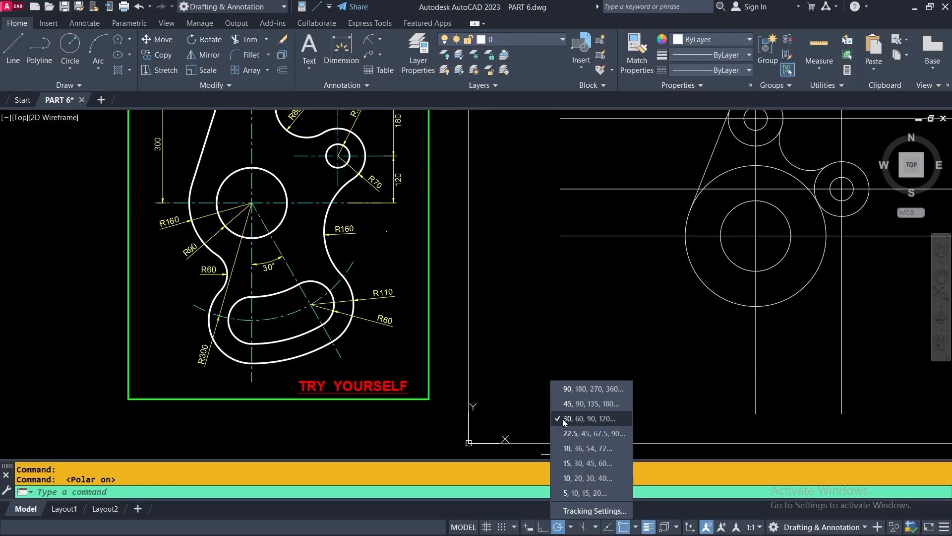
Draw a line from the main circles' centre down to the lower right at 300°
click(570, 342)
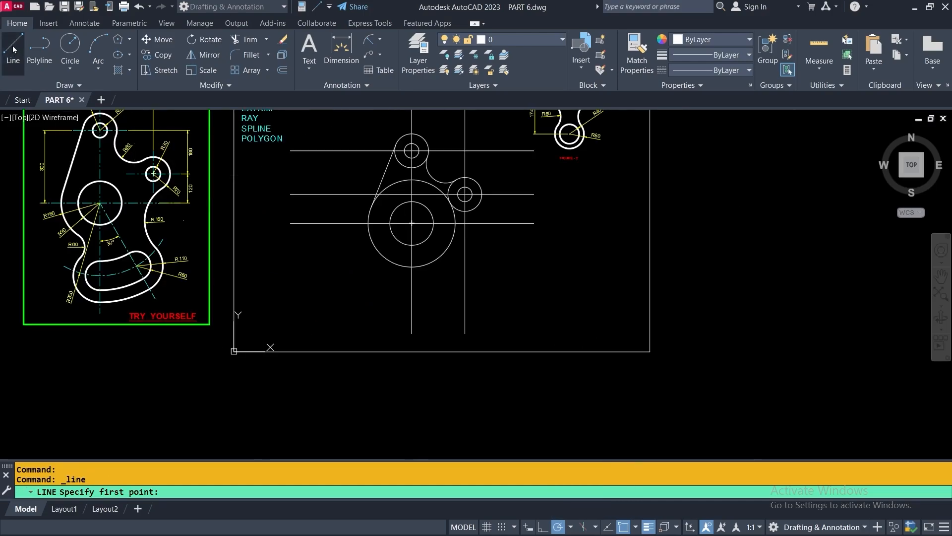
scroll(410, 223, up, 5)
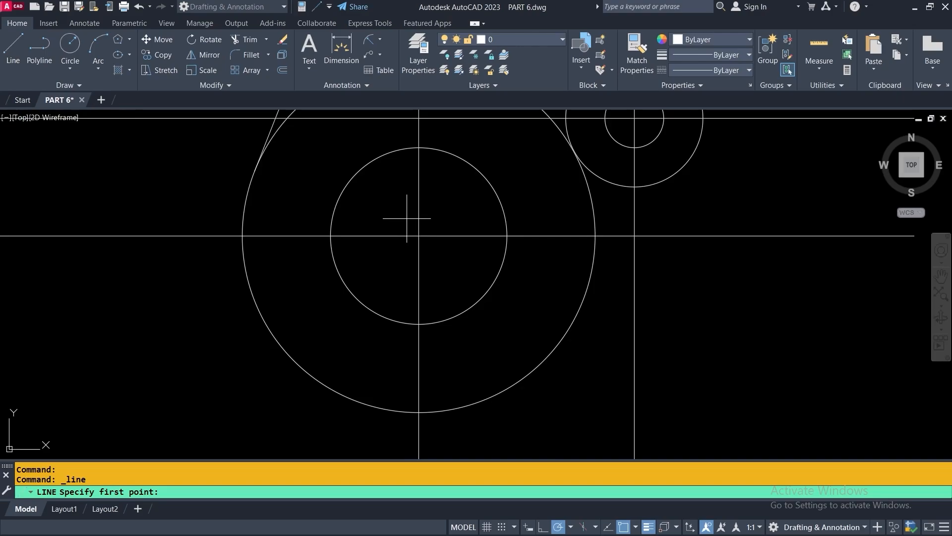
scroll(421, 234, up, 3)
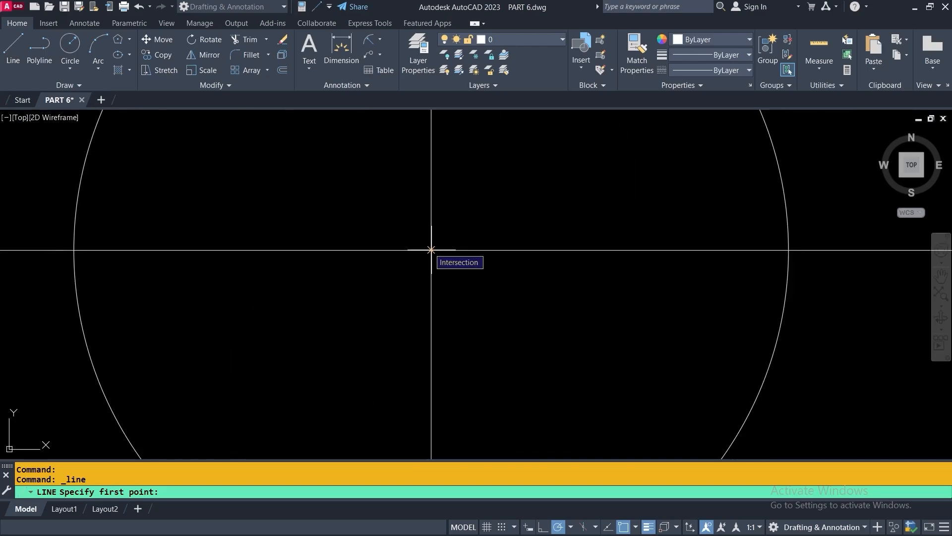
click(431, 250)
scroll(429, 248, down, 6)
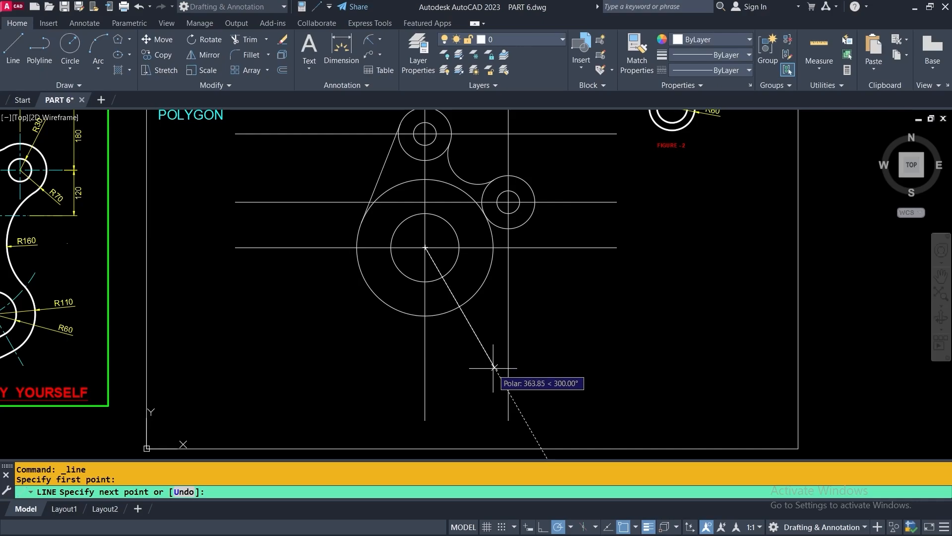
click(536, 438)
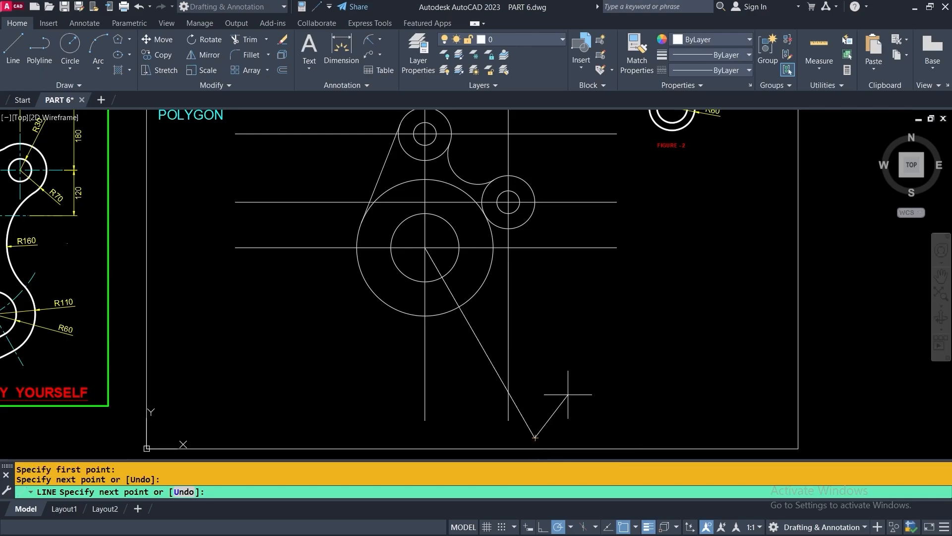
key(Return)
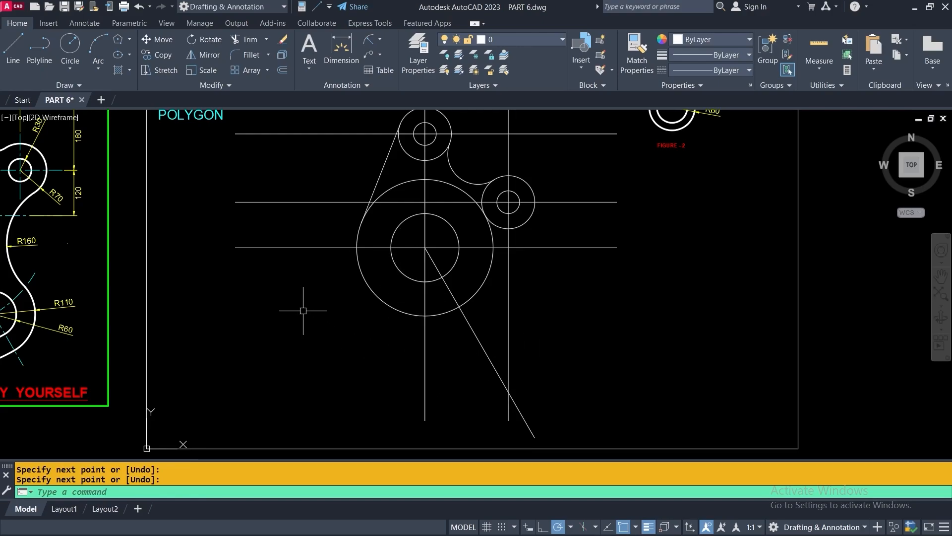
Draw a radius-300 circle centred on the main concentric circles' centre
click(70, 44)
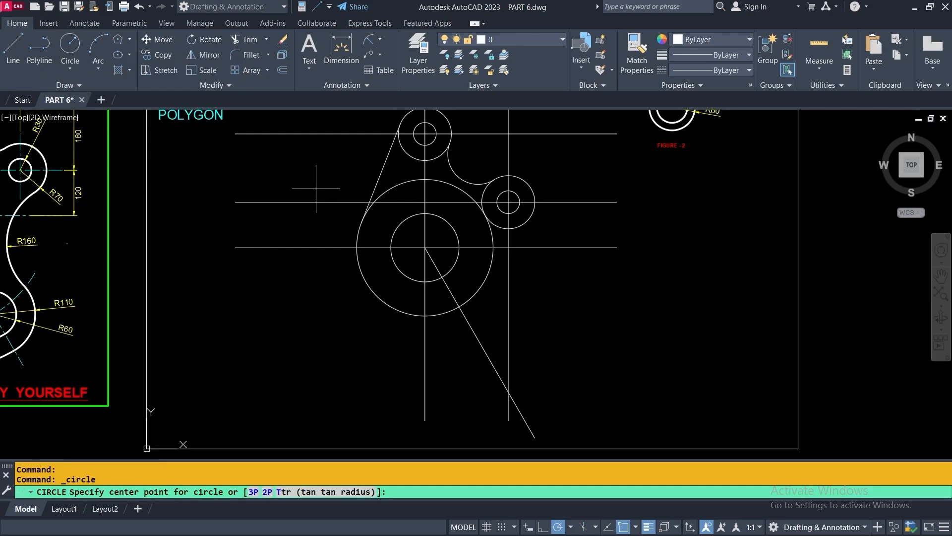
middle_drag(319, 187, 514, 187)
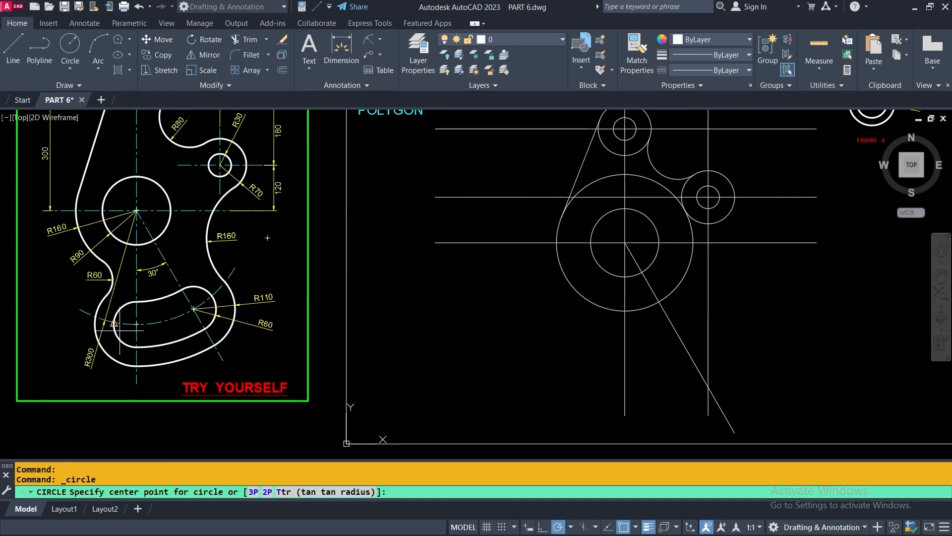
scroll(78, 308, up, 2)
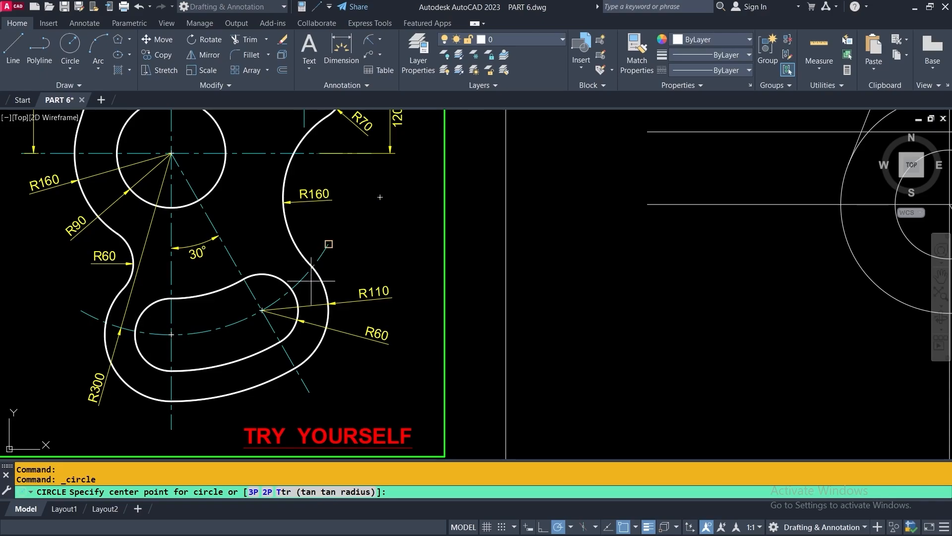
scroll(153, 335, down, 4)
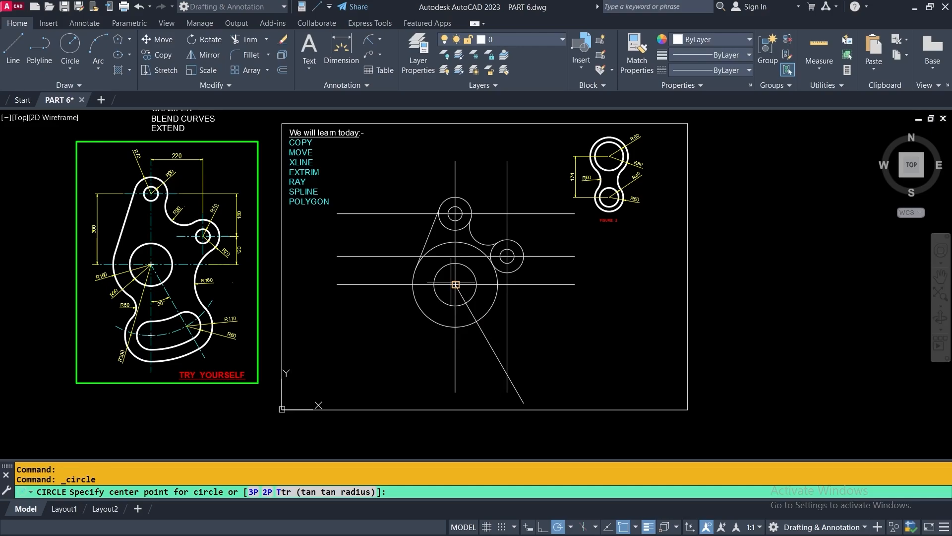
scroll(456, 284, up, 4)
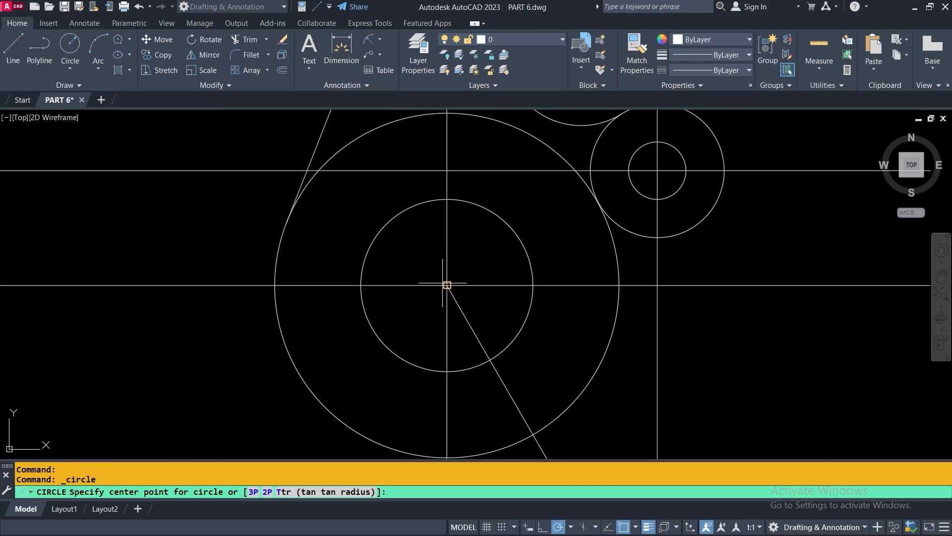
click(446, 285)
scroll(446, 284, down, 5)
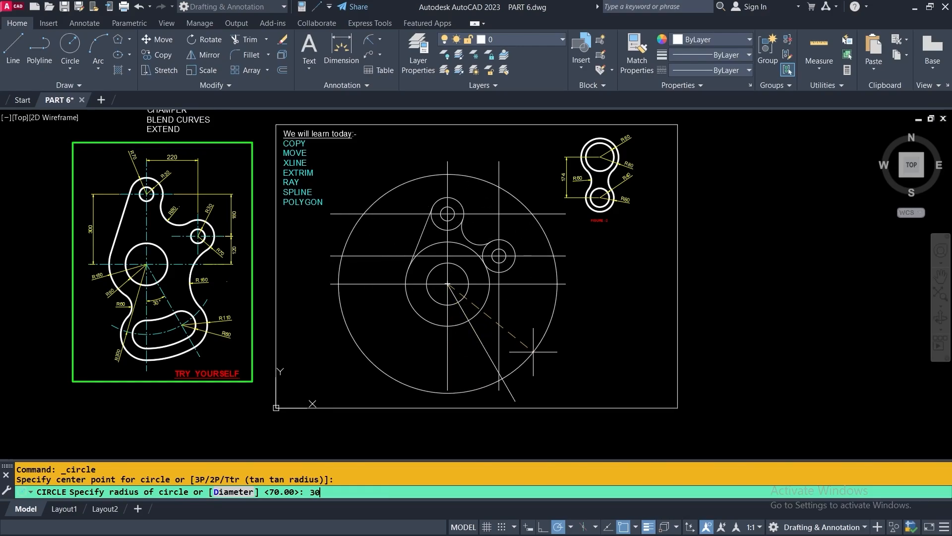
key(Return)
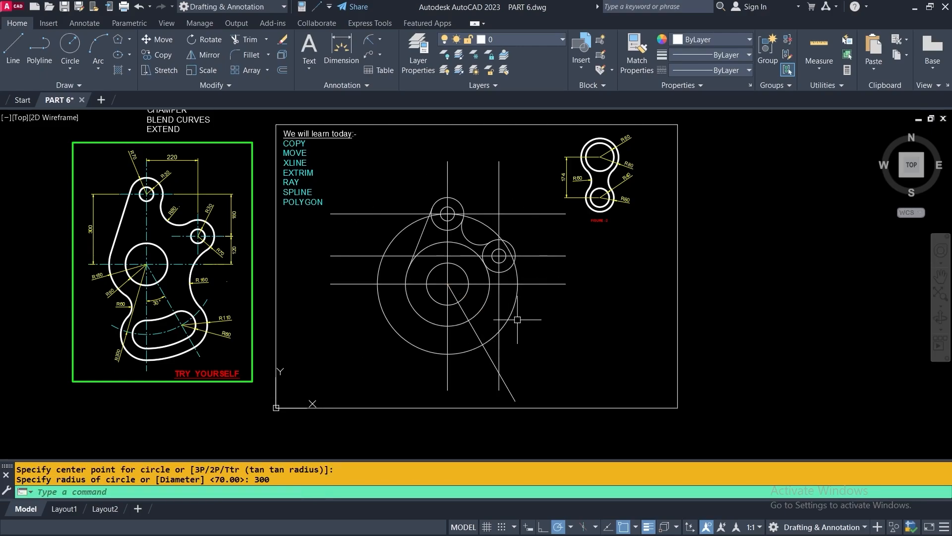
scroll(520, 288, up, 2)
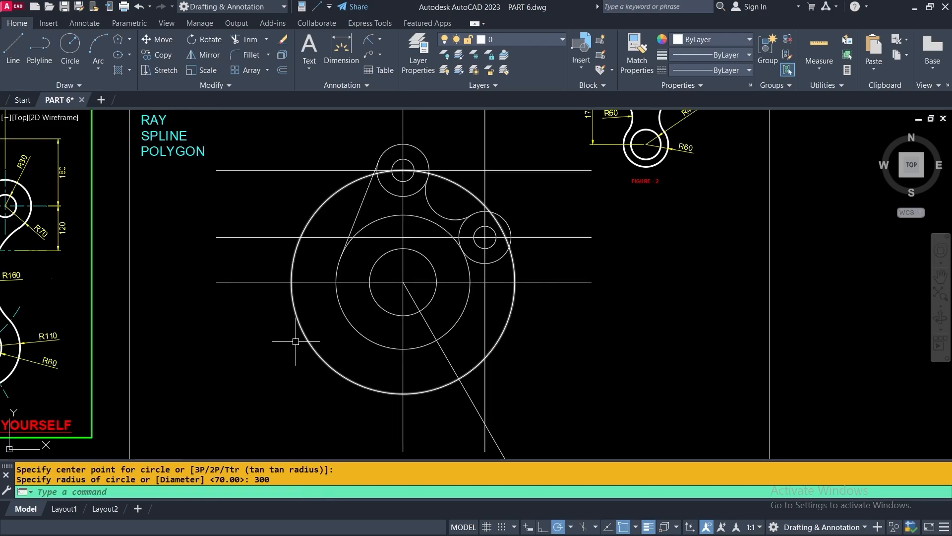
Draw a temporary line crossing the radius-300 circle from left to right
middle_drag(548, 290, 585, 280)
click(13, 47)
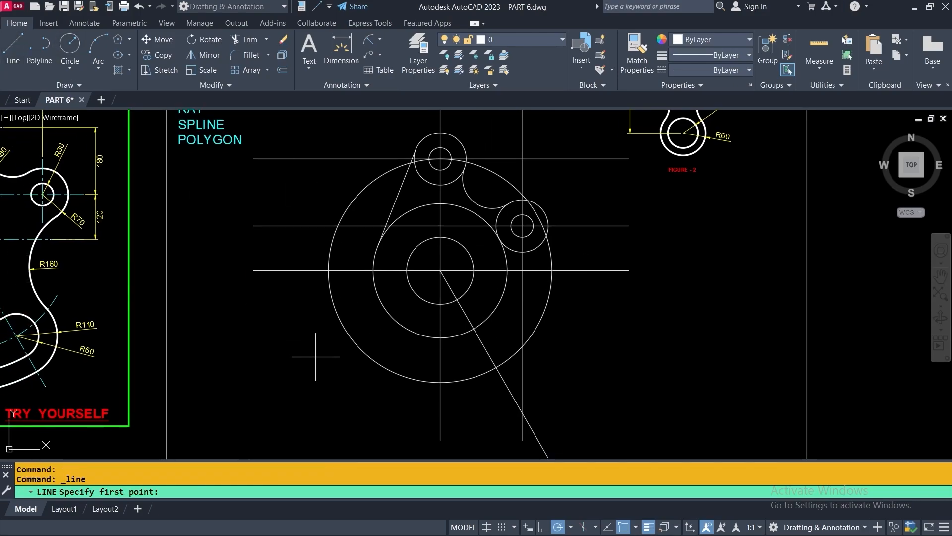
click(260, 347)
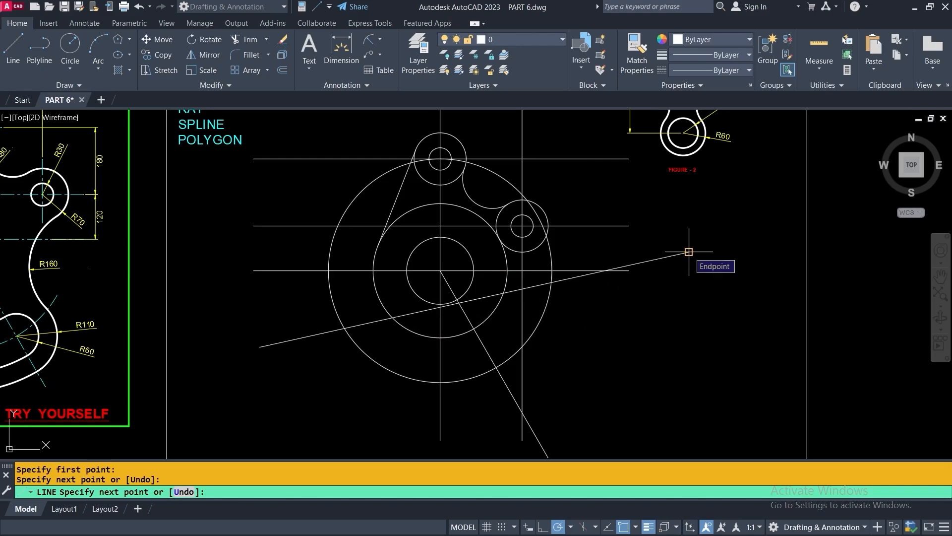
click(689, 252)
key(Return)
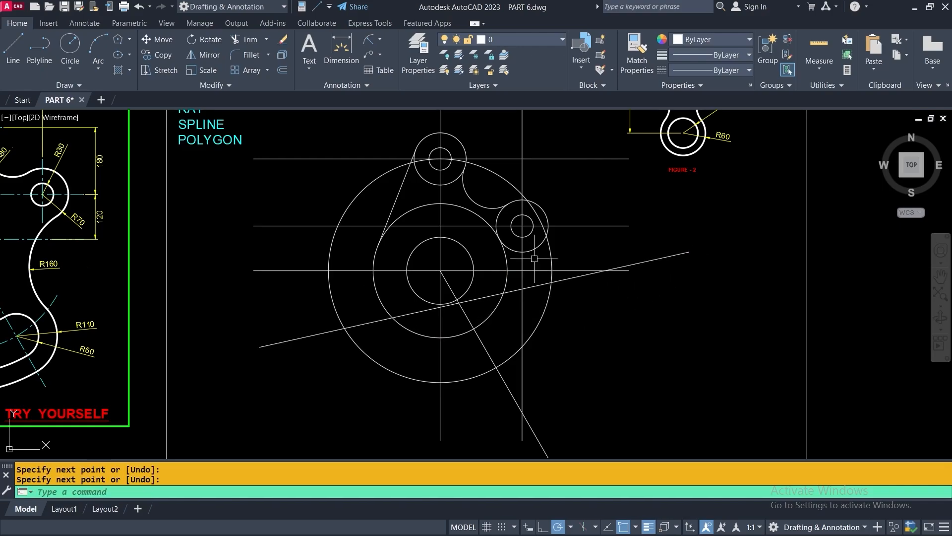
Trim away the big circle above the line, using the line as the cutting edge
click(236, 40)
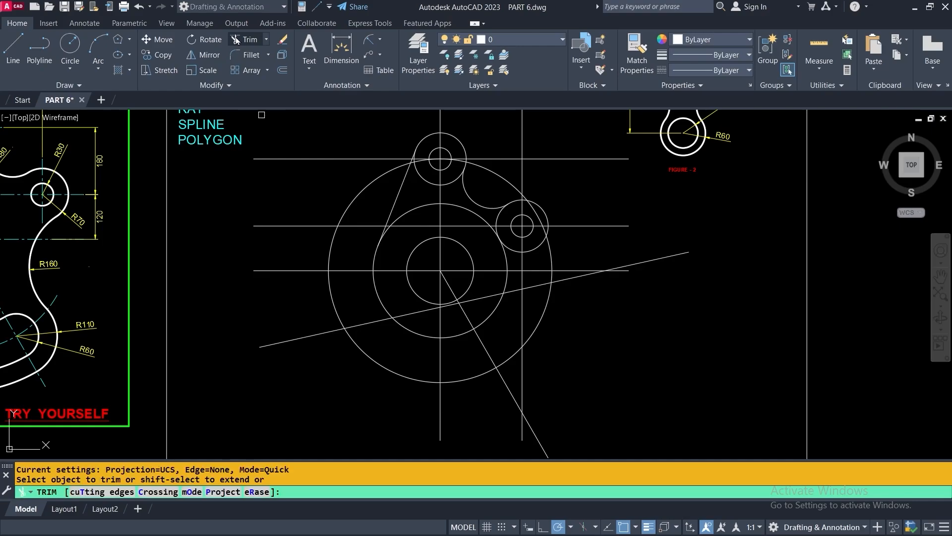
right_click(214, 232)
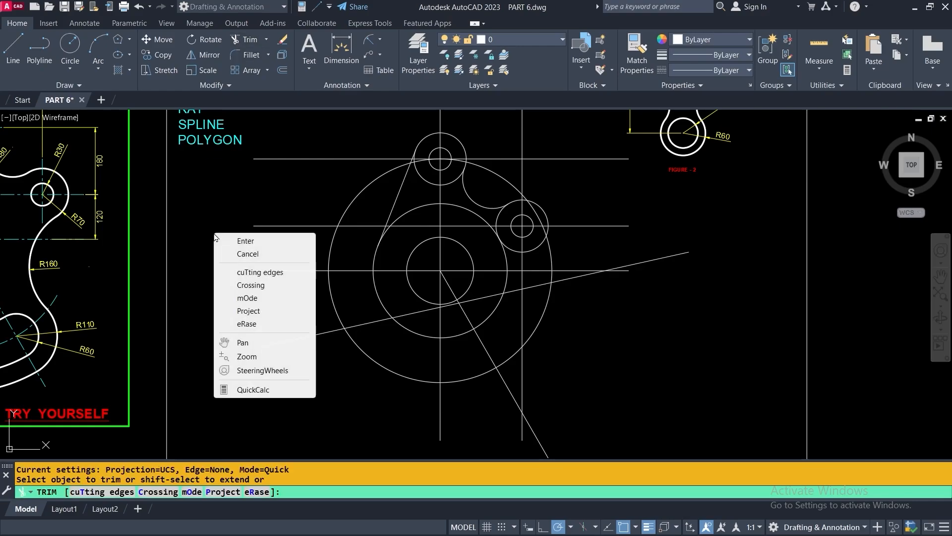
click(252, 273)
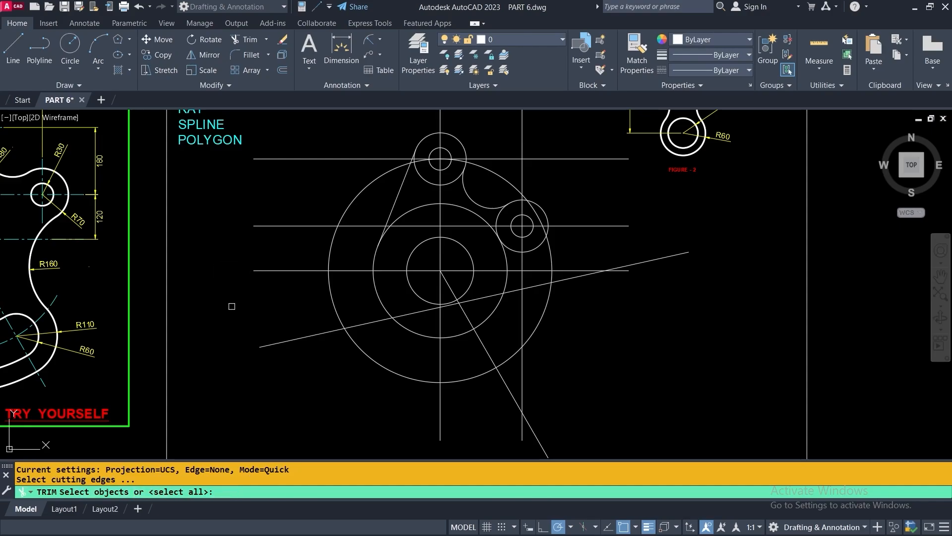
click(296, 341)
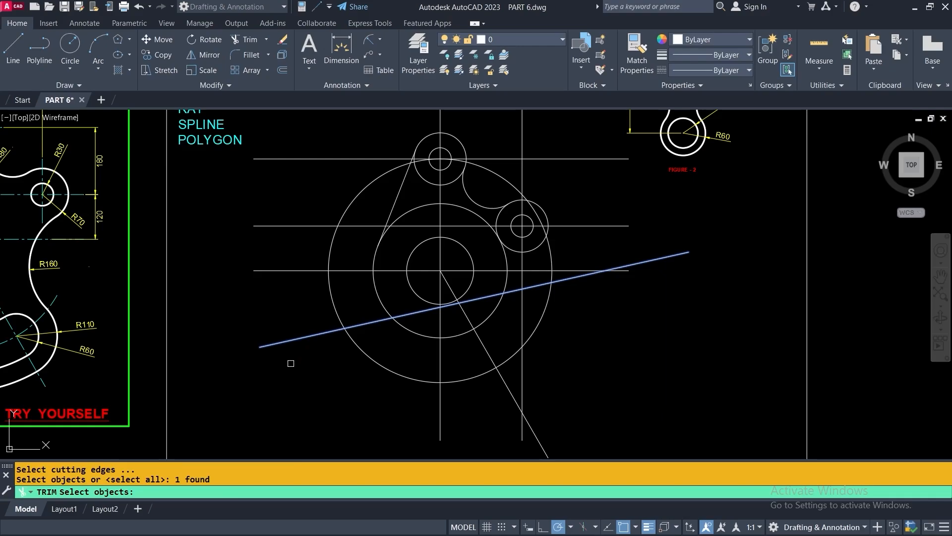
key(Return)
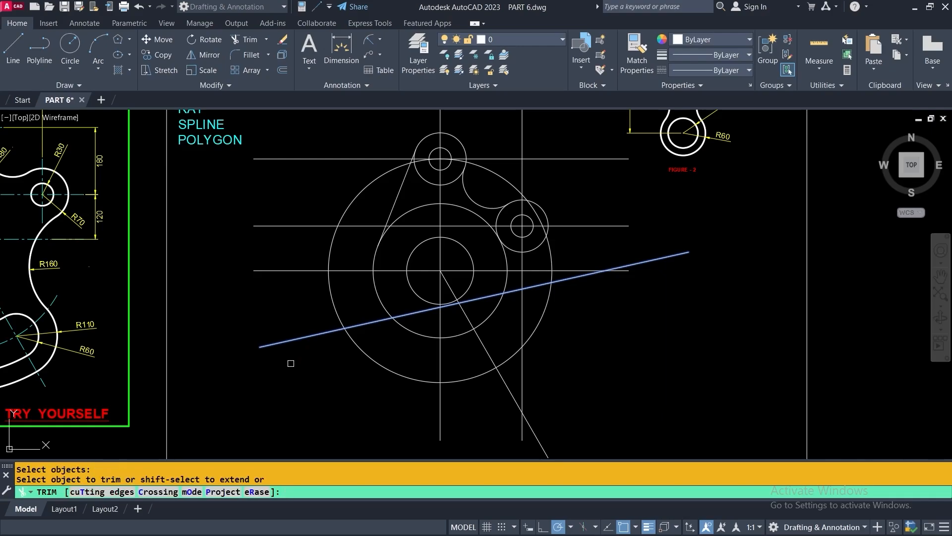
click(333, 298)
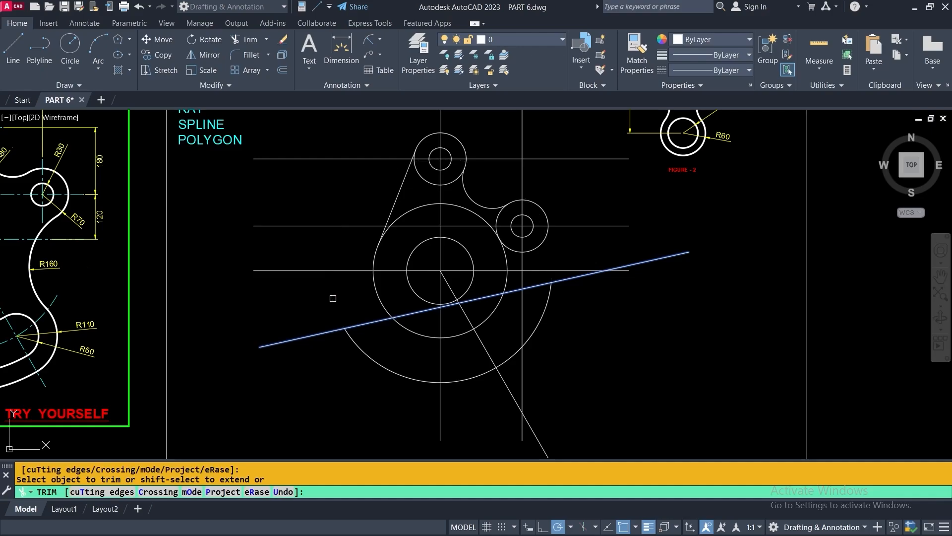
key(Return)
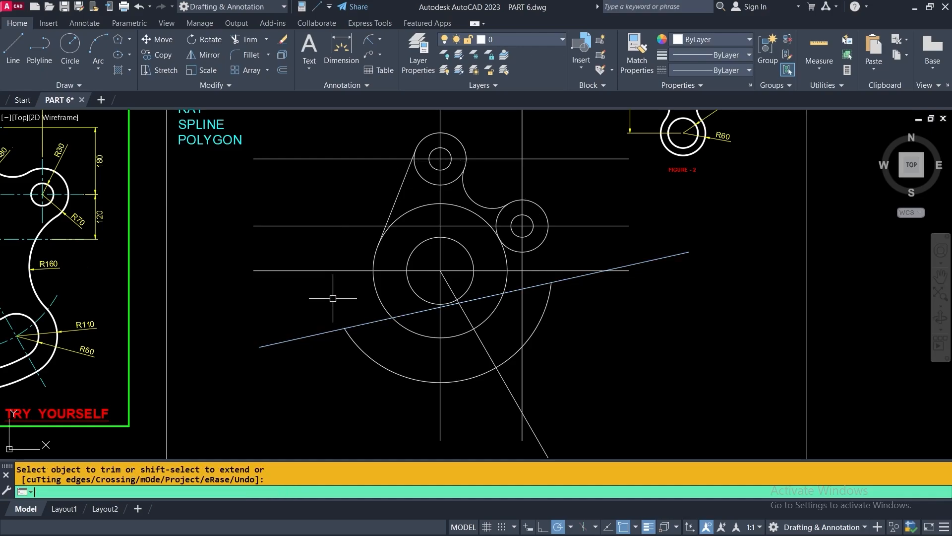
Erase the temporary cutting line
click(313, 336)
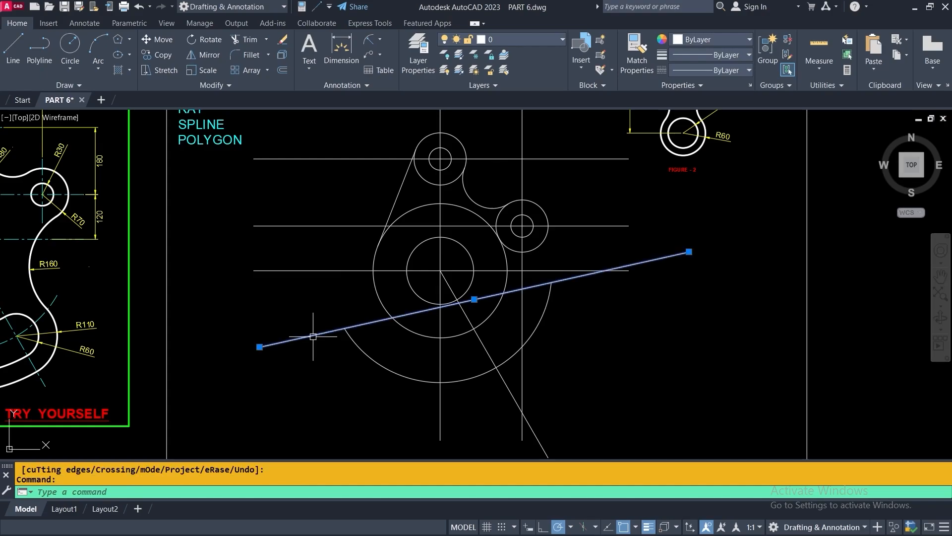
key(Delete)
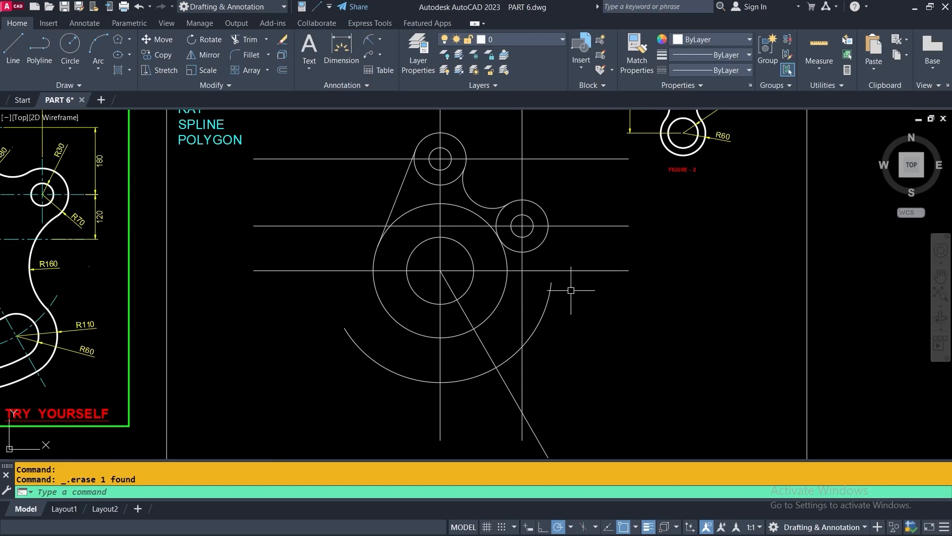
middle_drag(642, 325, 643, 390)
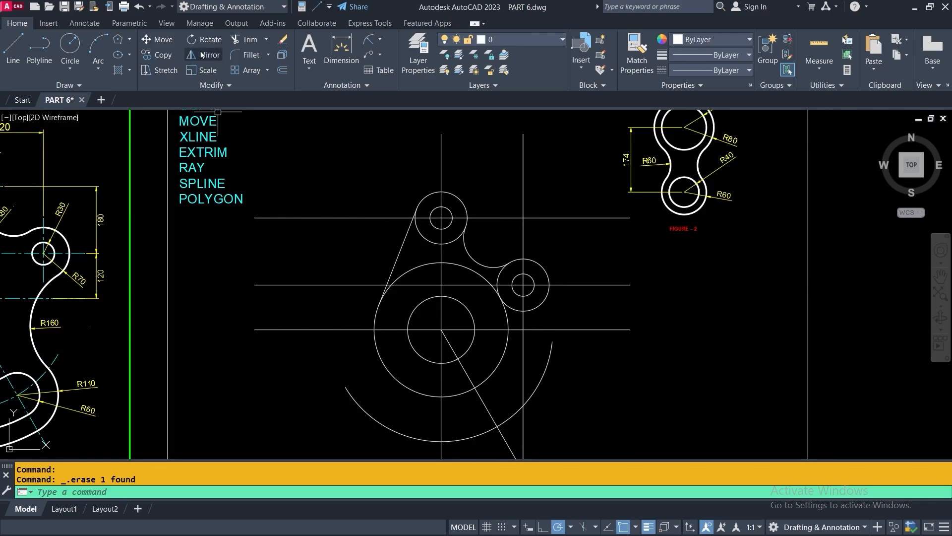
Draw a temporary rectangle around the top small circle
click(129, 39)
click(127, 62)
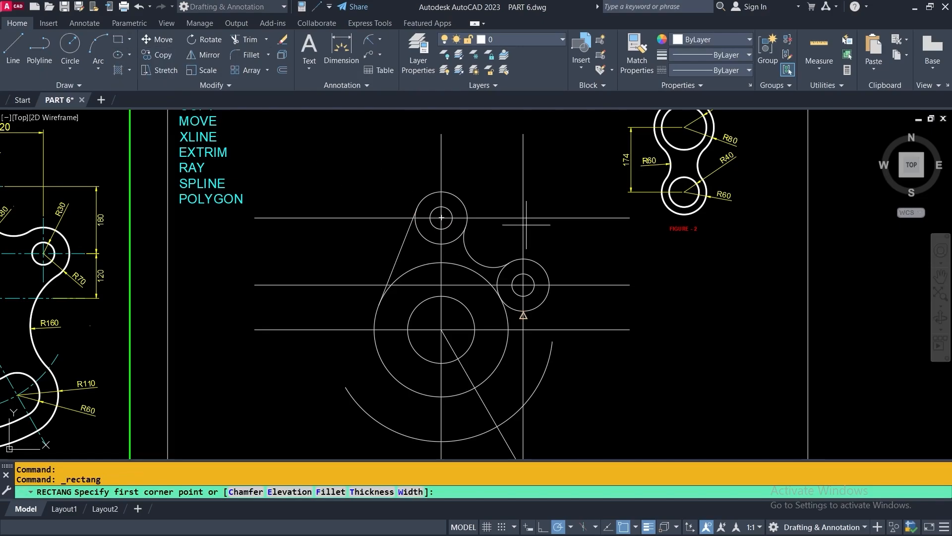
click(373, 169)
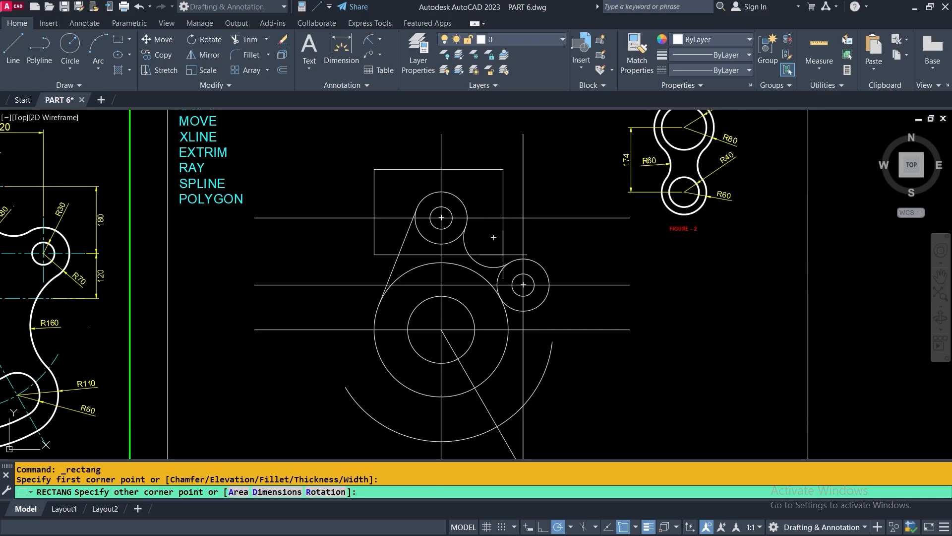
click(502, 253)
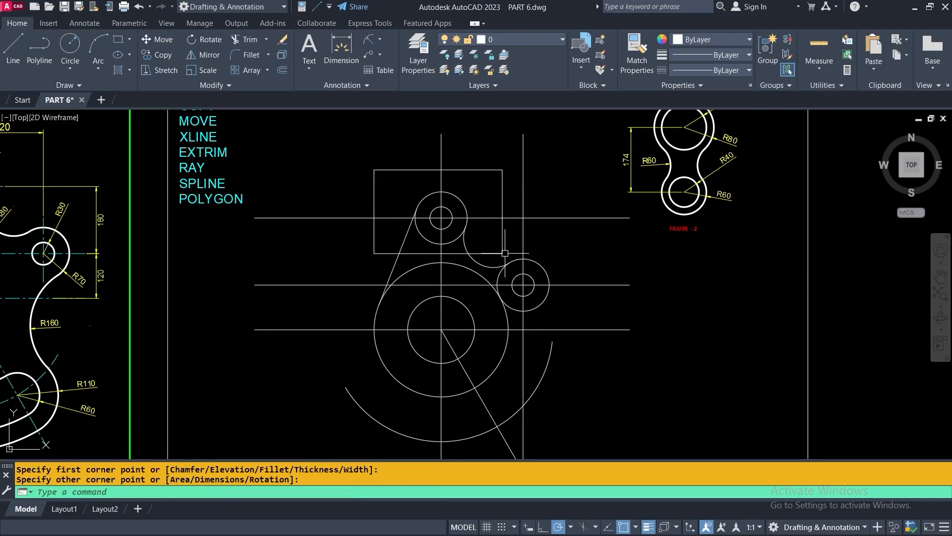
Trim the horizontal and vertical lines outside the box, then delete the box
click(245, 39)
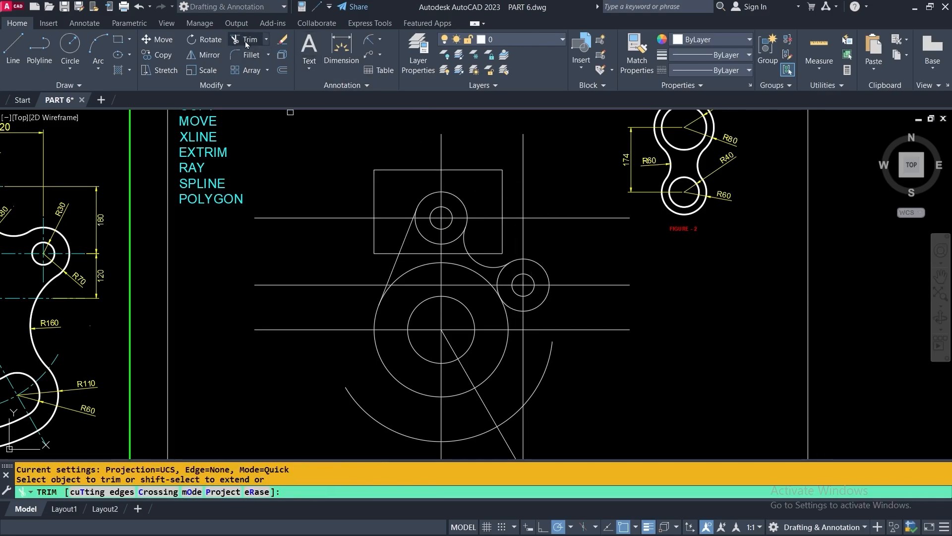
right_click(312, 142)
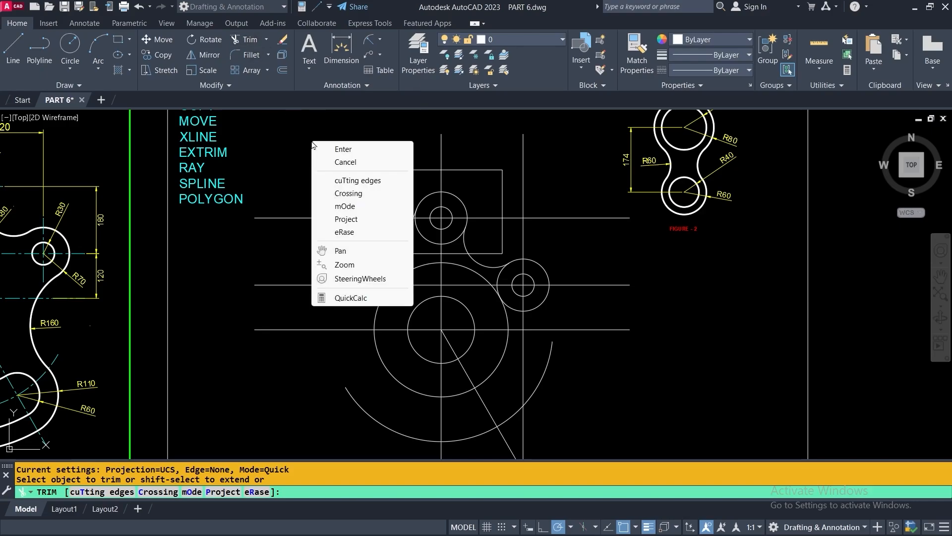
click(344, 179)
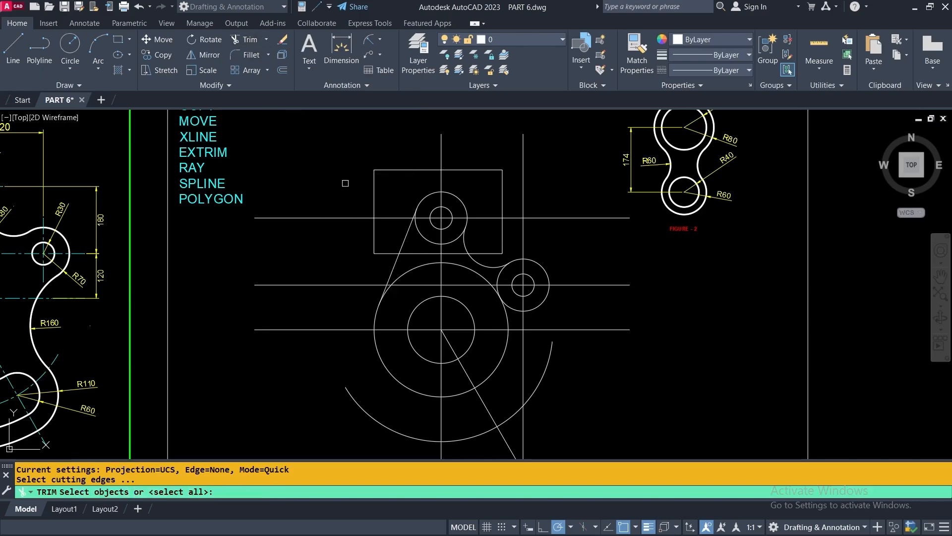
click(376, 190)
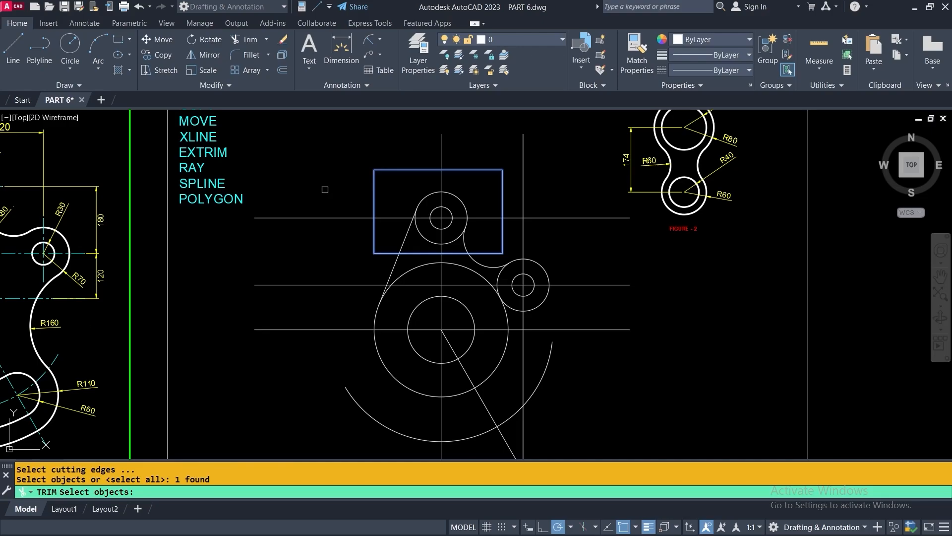
key(Return)
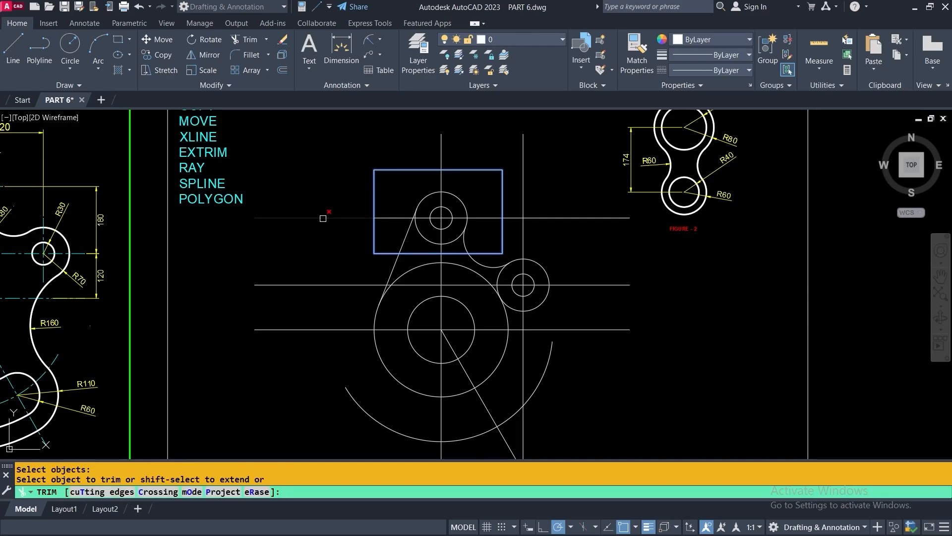
click(543, 217)
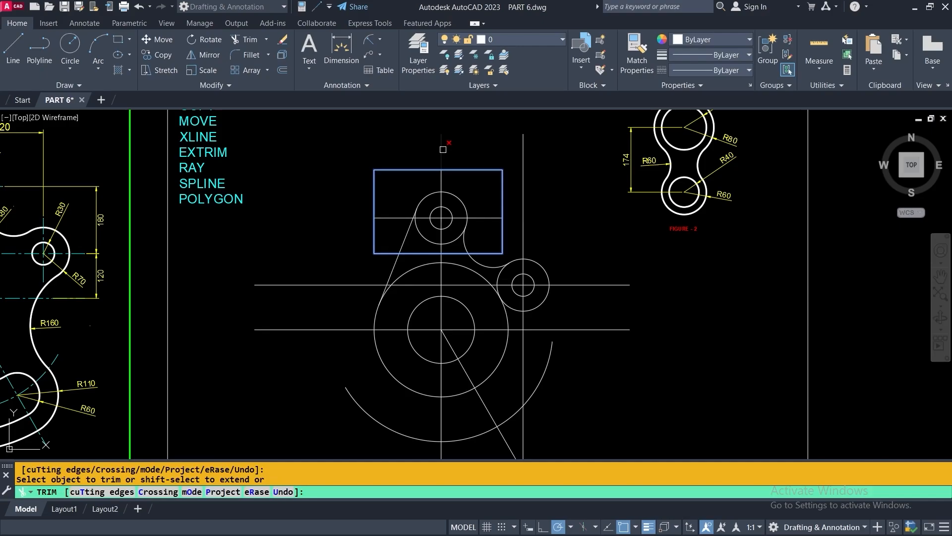
click(441, 149)
key(Return)
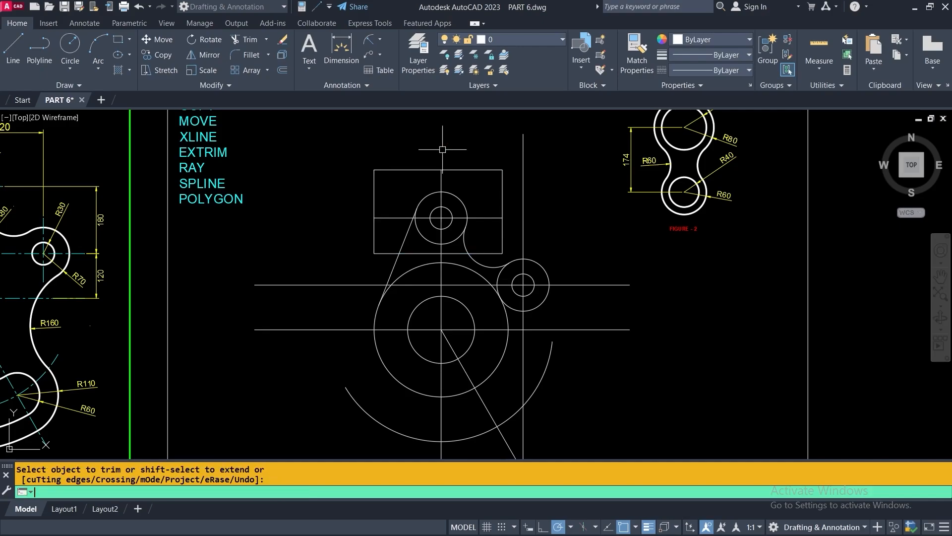
click(470, 170)
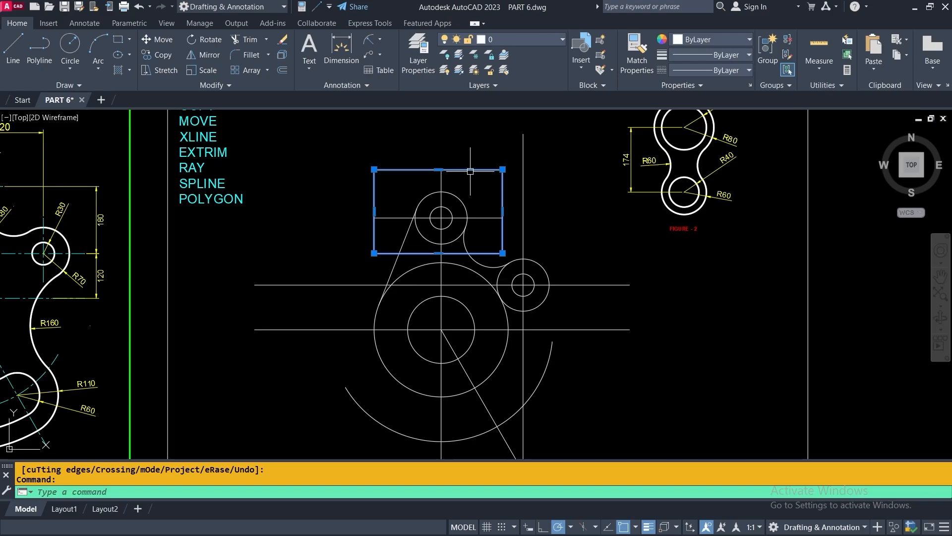
key(Delete)
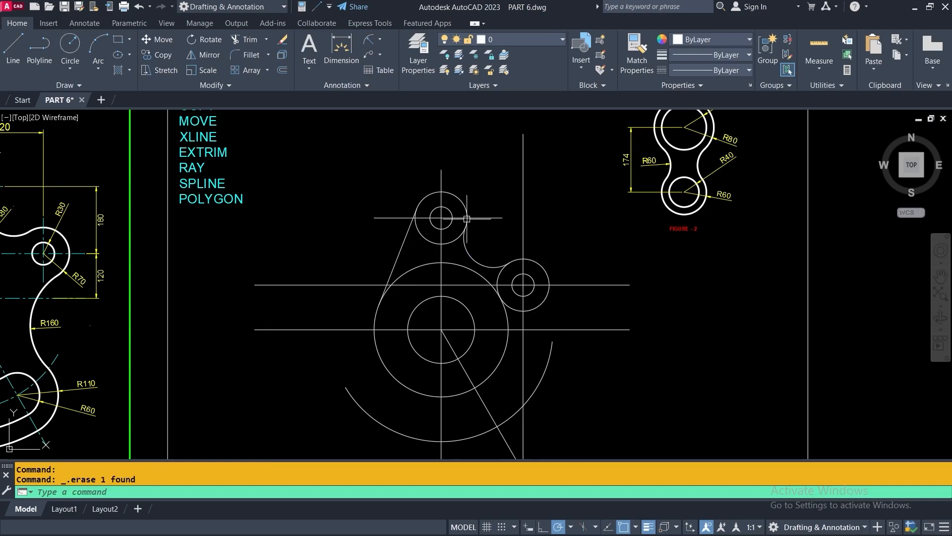
Draw a temporary rectangle around the right-hand small circle
click(118, 41)
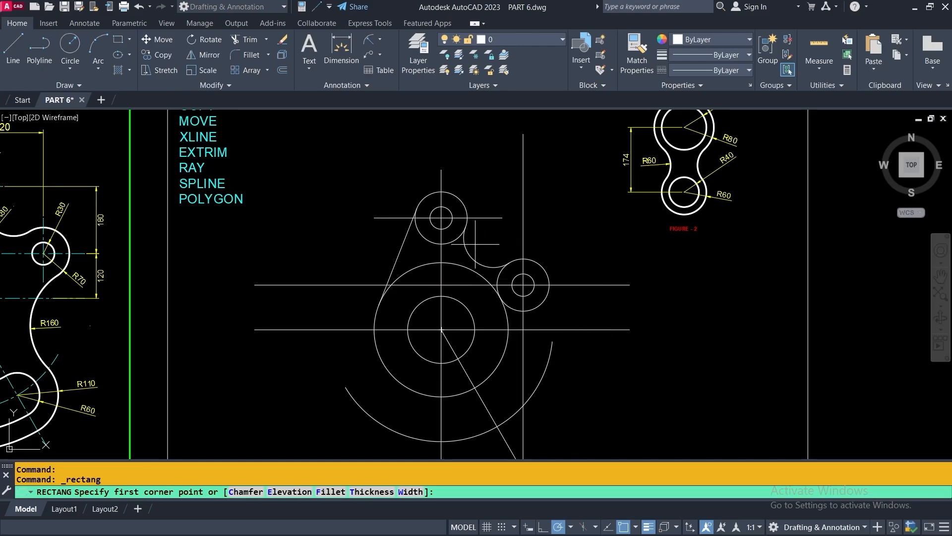
click(475, 245)
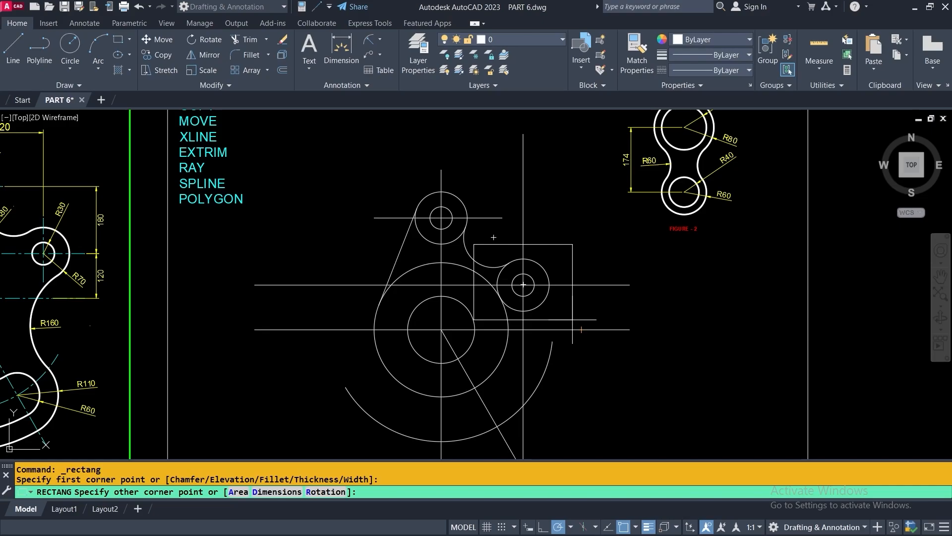
click(572, 320)
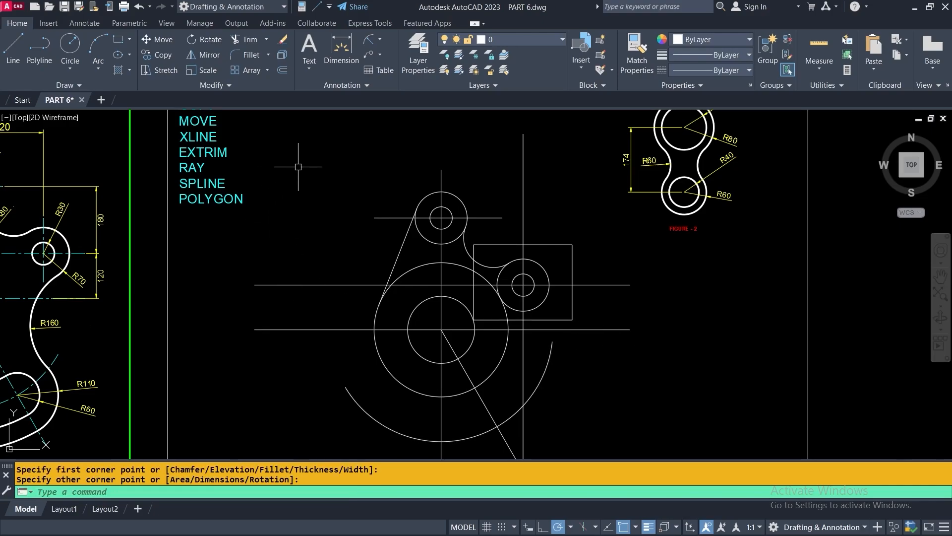
Trim the centre lines above, left of and below the box, then delete the box
click(239, 38)
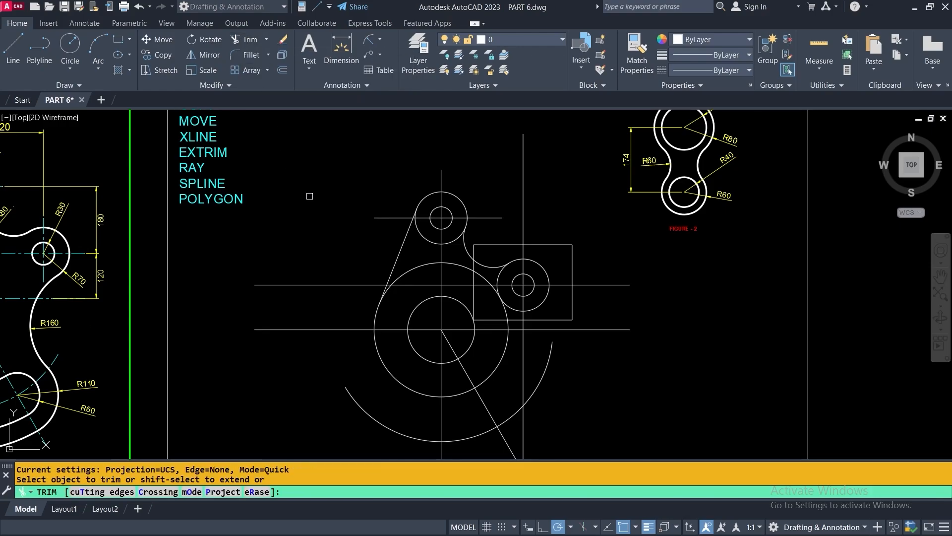
right_click(310, 197)
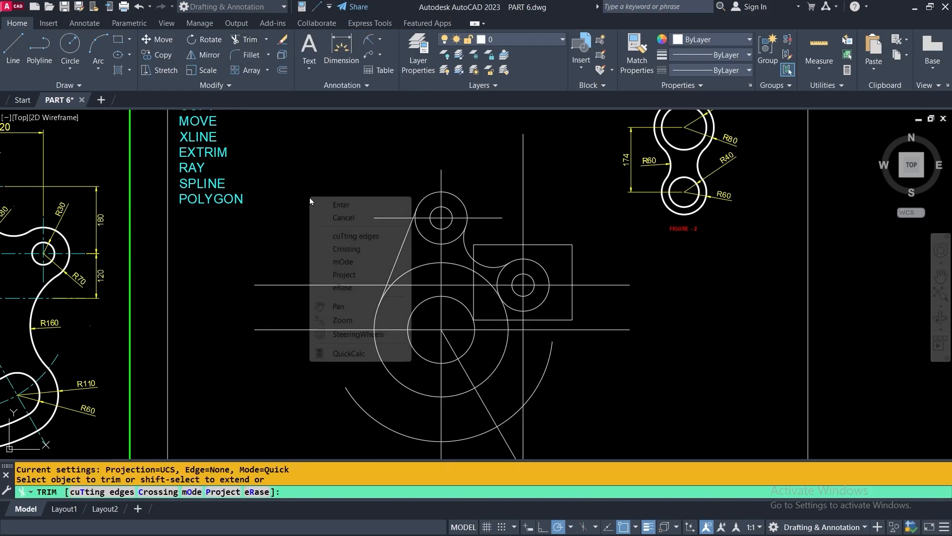
click(349, 236)
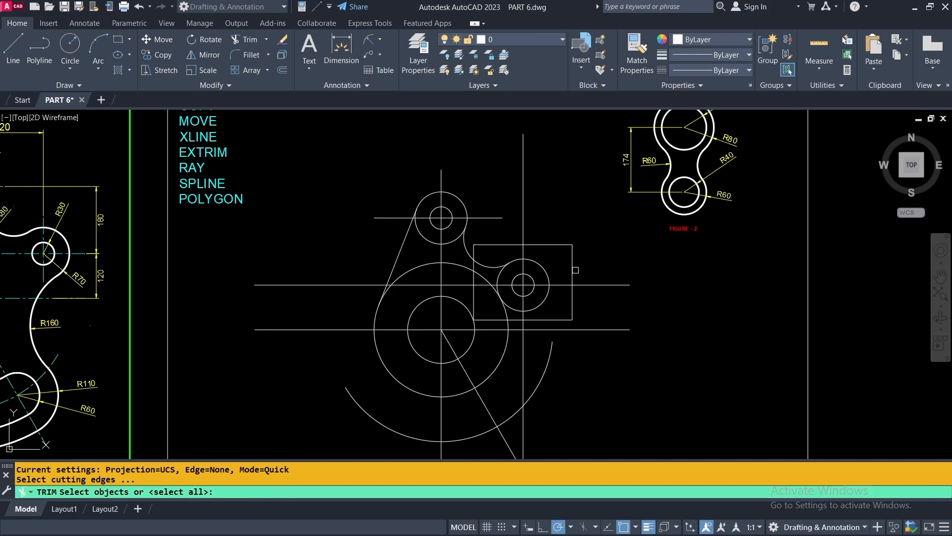
click(552, 246)
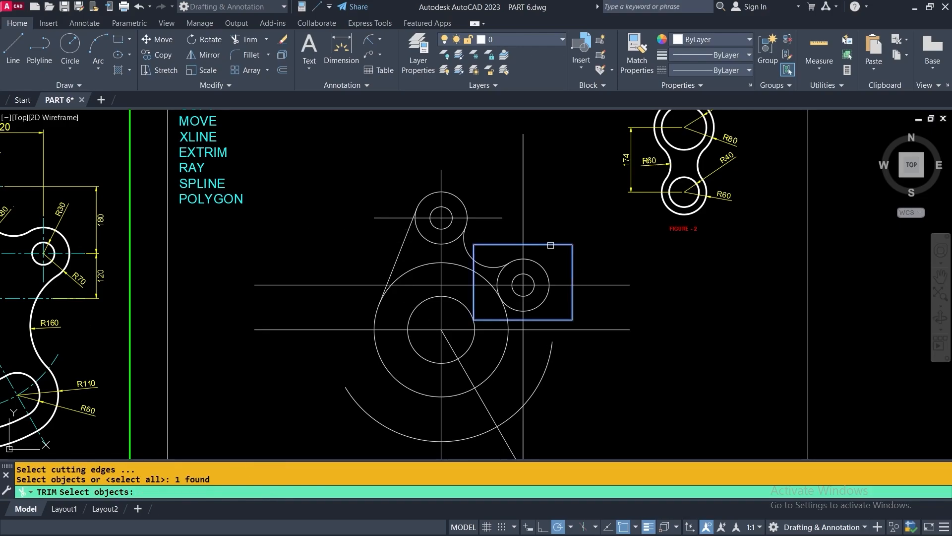
key(Return)
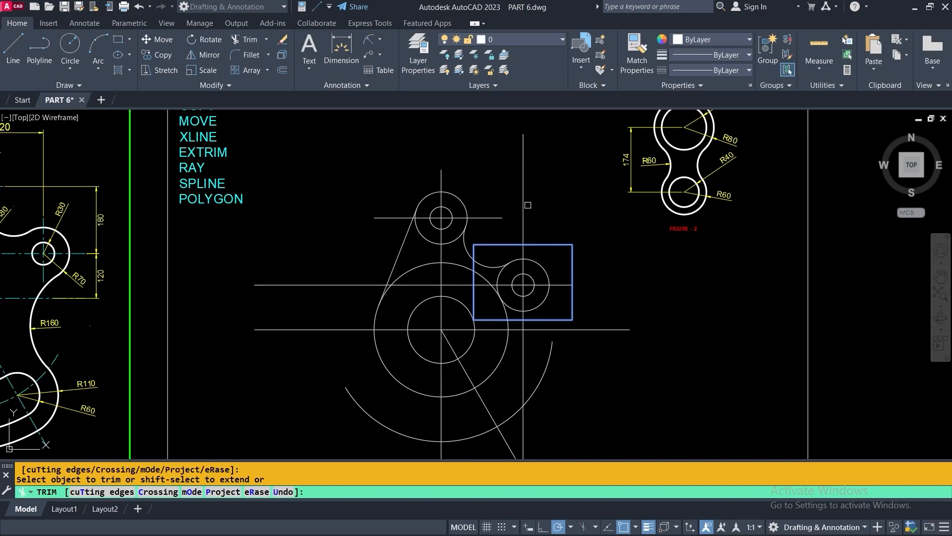
click(525, 205)
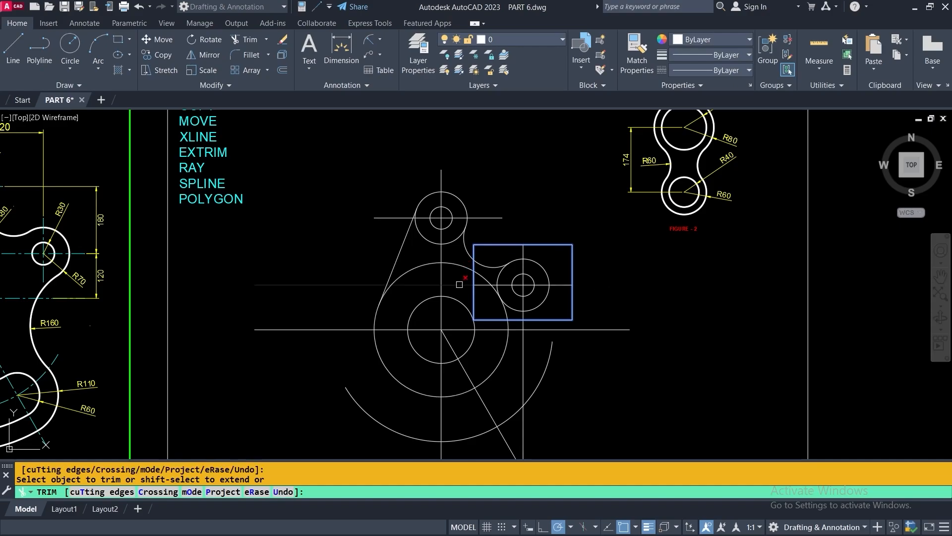
click(461, 281)
click(523, 367)
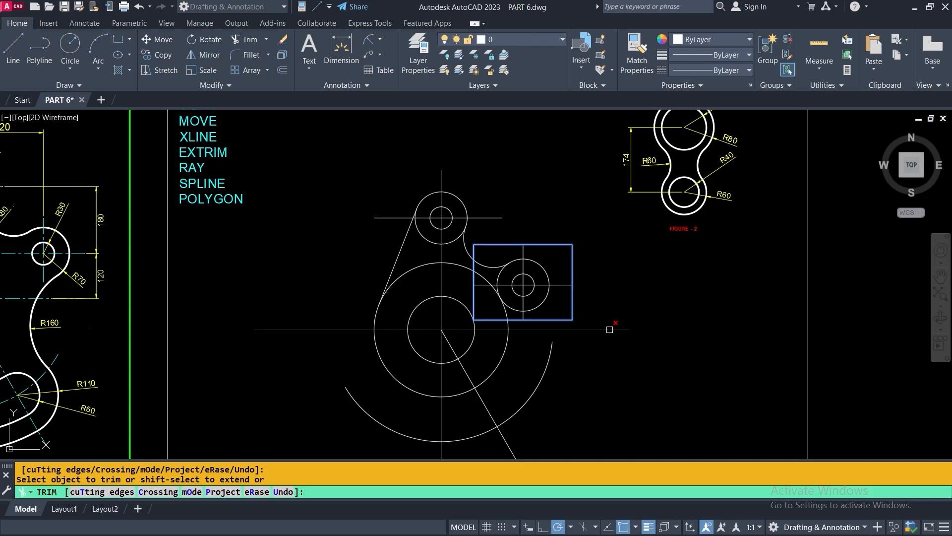
key(Return)
click(572, 263)
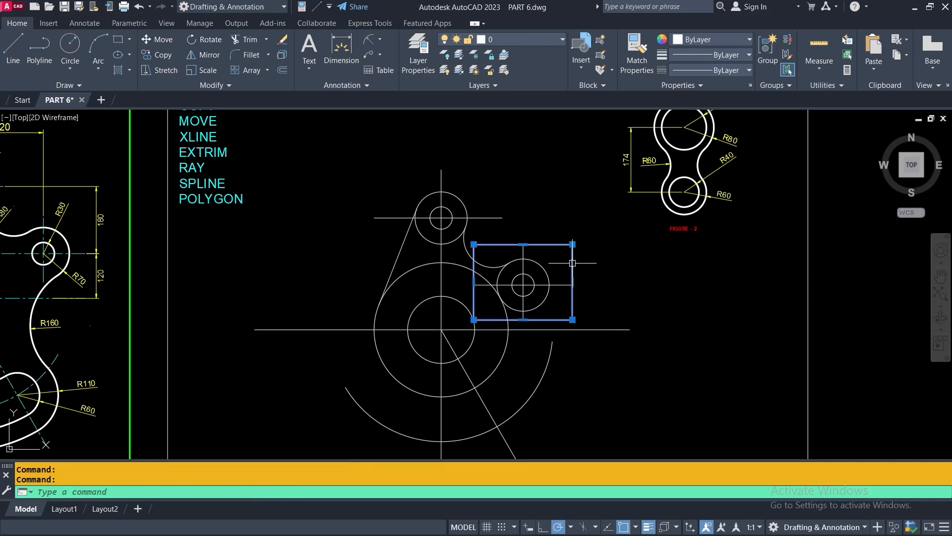
key(Delete)
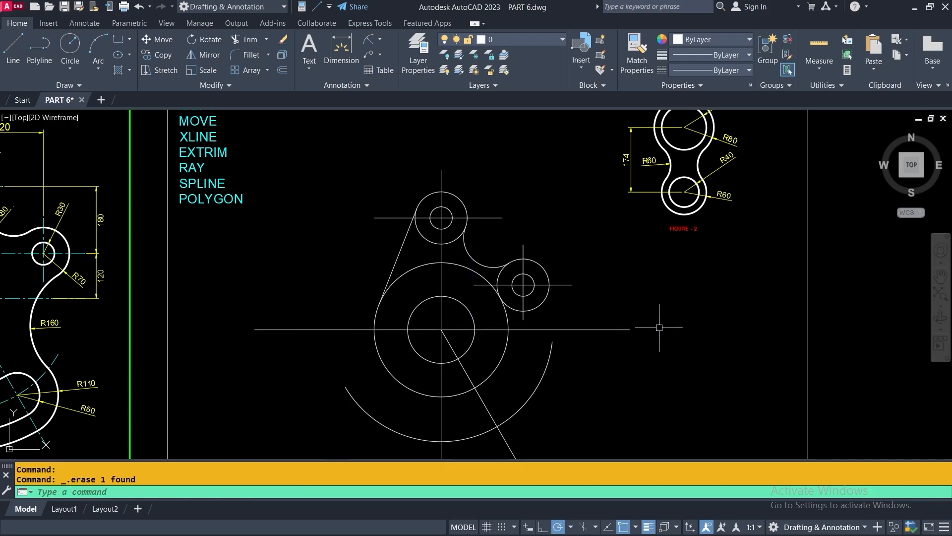
middle_drag(659, 380, 631, 313)
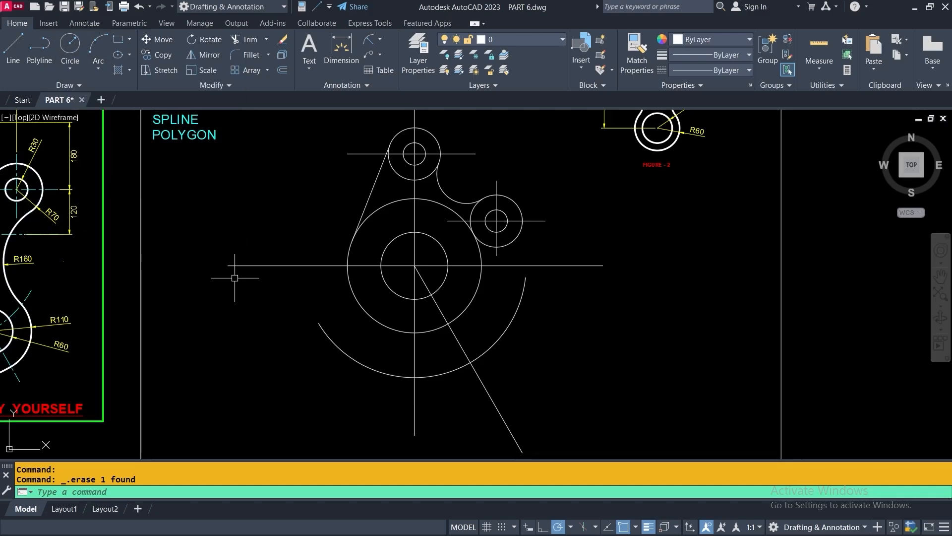
mouse_move(233, 269)
middle_down()
mouse_move(425, 249)
mouse_move(496, 258)
middle_up()
scroll(180, 316, up, 4)
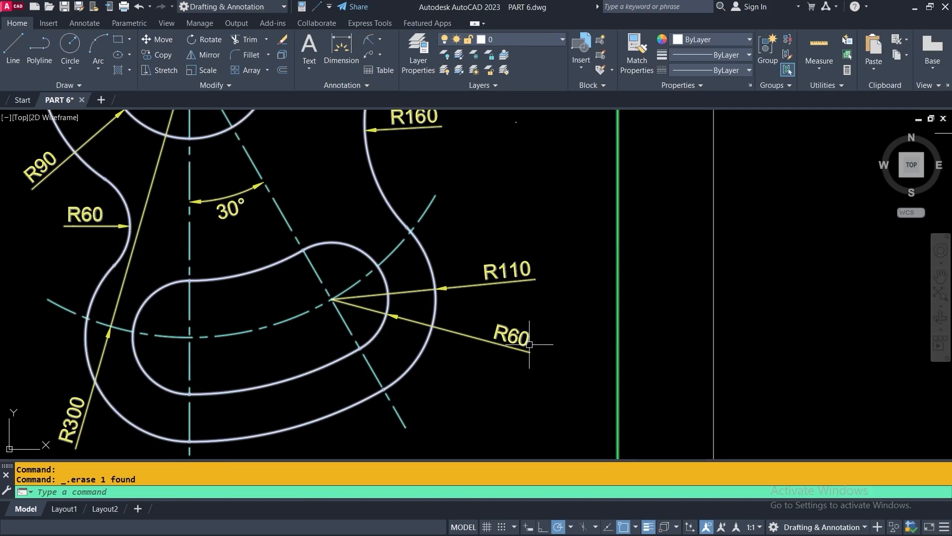
scroll(483, 316, down, 4)
middle_drag(548, 318, 260, 319)
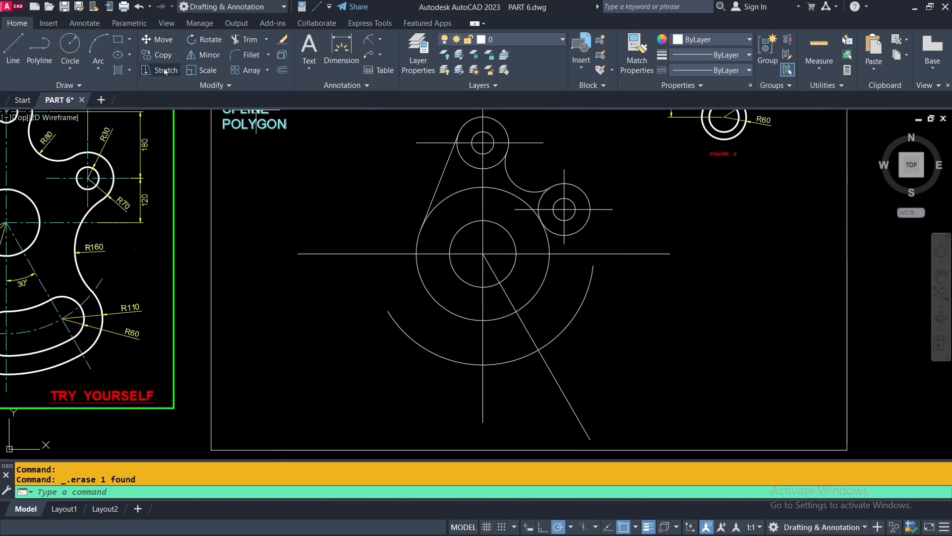
Draw a radius-60 circle where the lower arc meets the 300° line
click(68, 45)
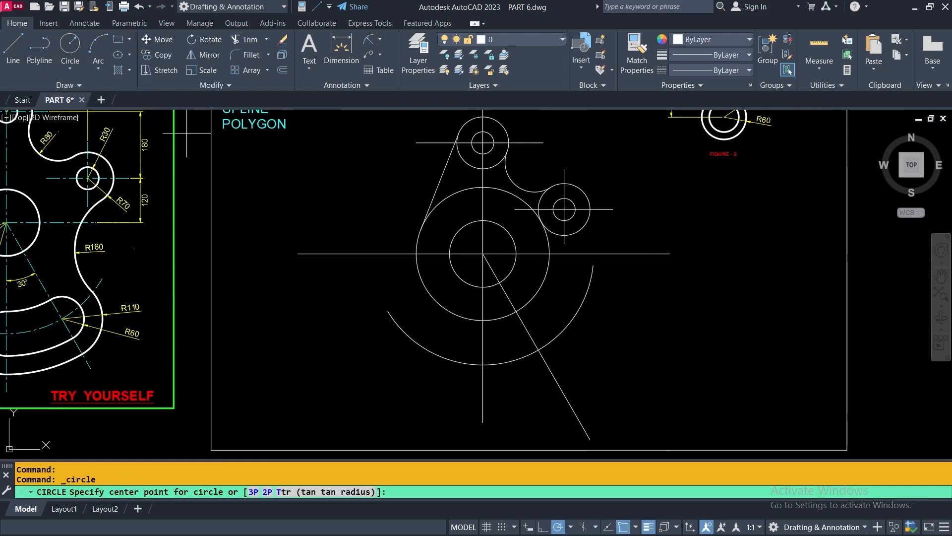
click(538, 350)
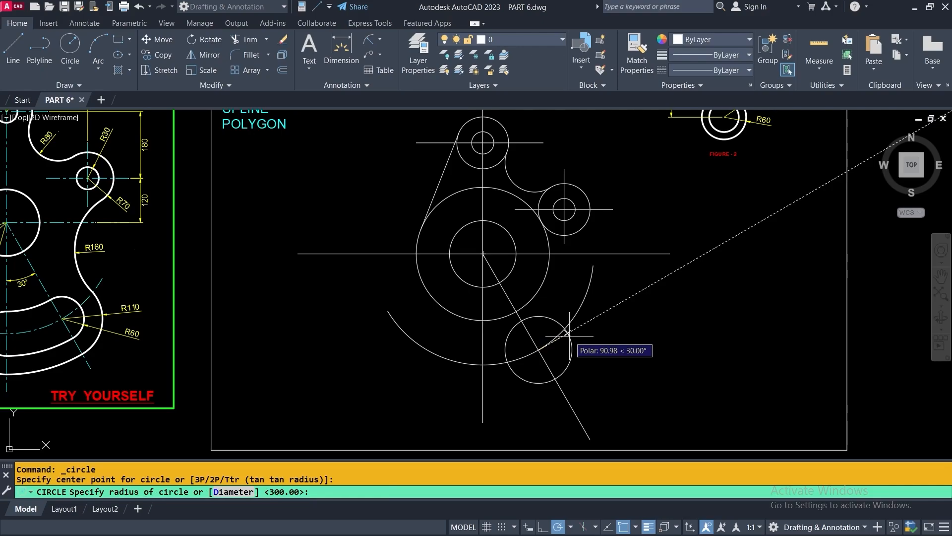
key(Return)
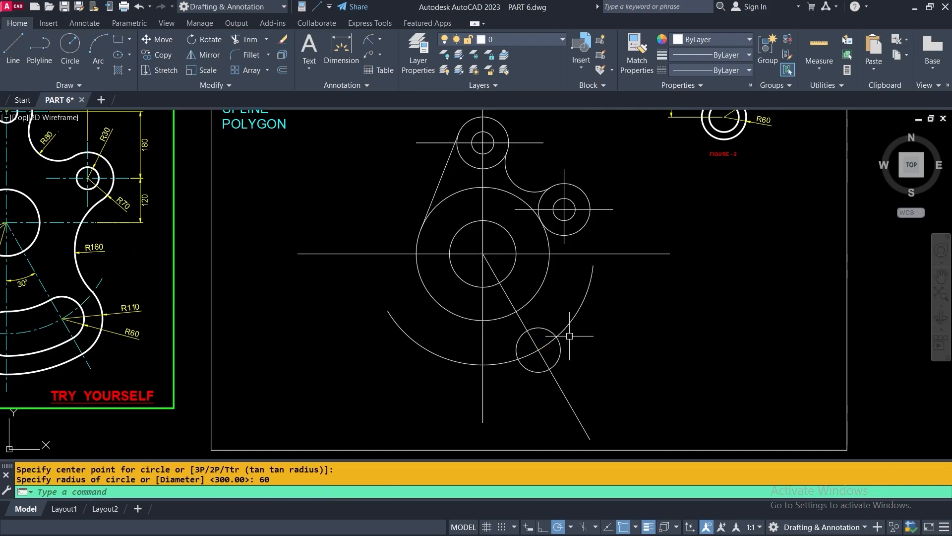
Add a concentric radius-110 circle around the radius-60 circle
key(Return)
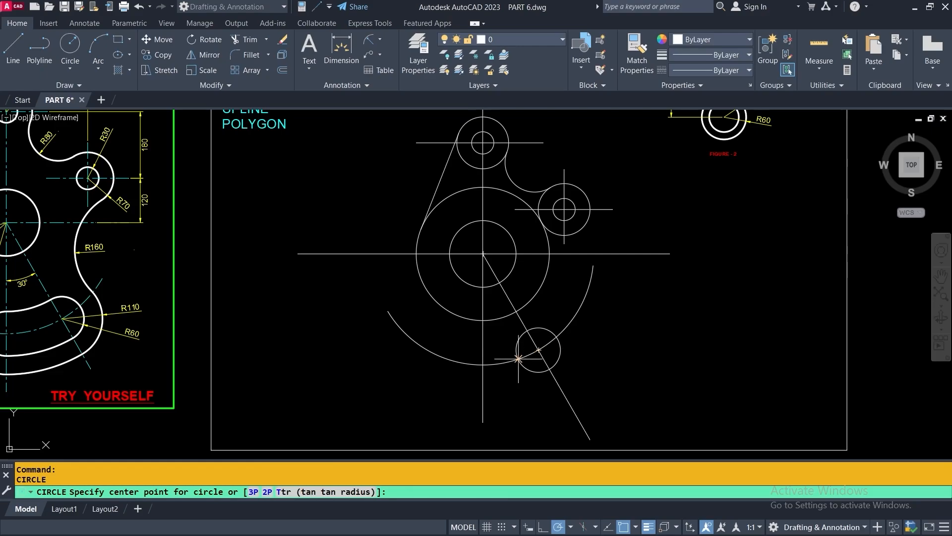
scroll(538, 346, up, 5)
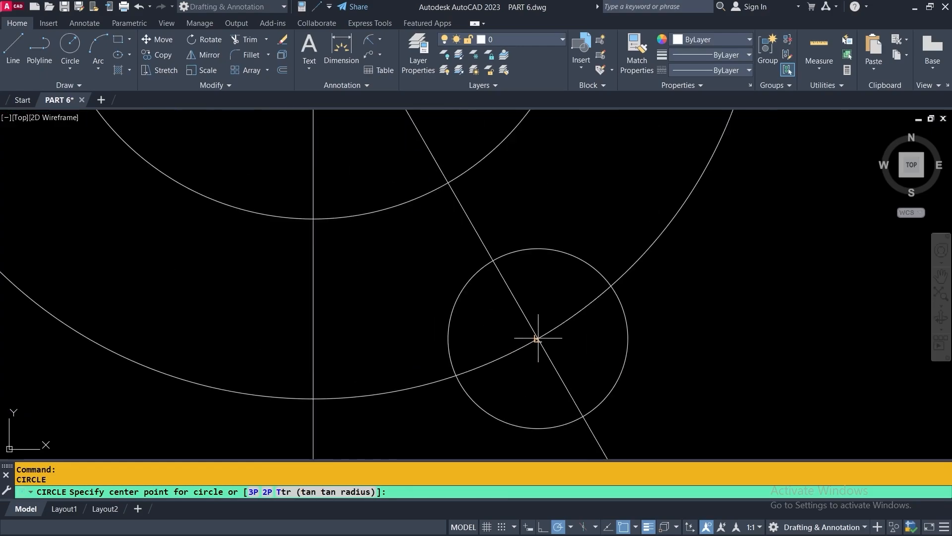
click(537, 345)
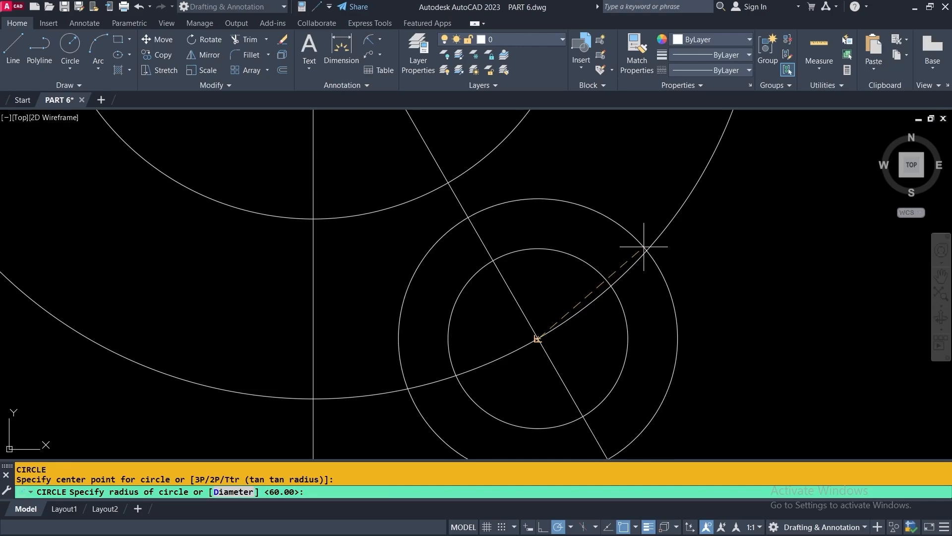
scroll(642, 249, down, 5)
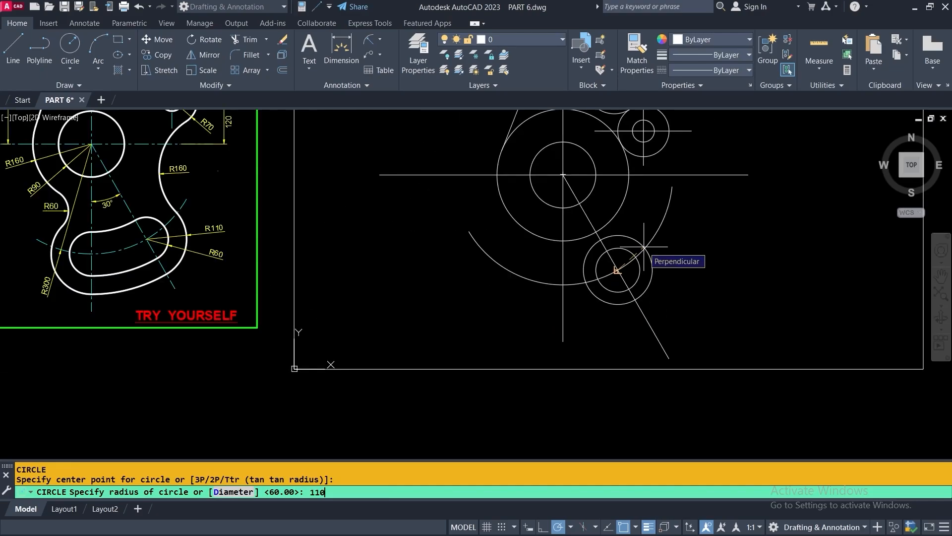
text(110)
key(Return)
scroll(640, 263, up, 2)
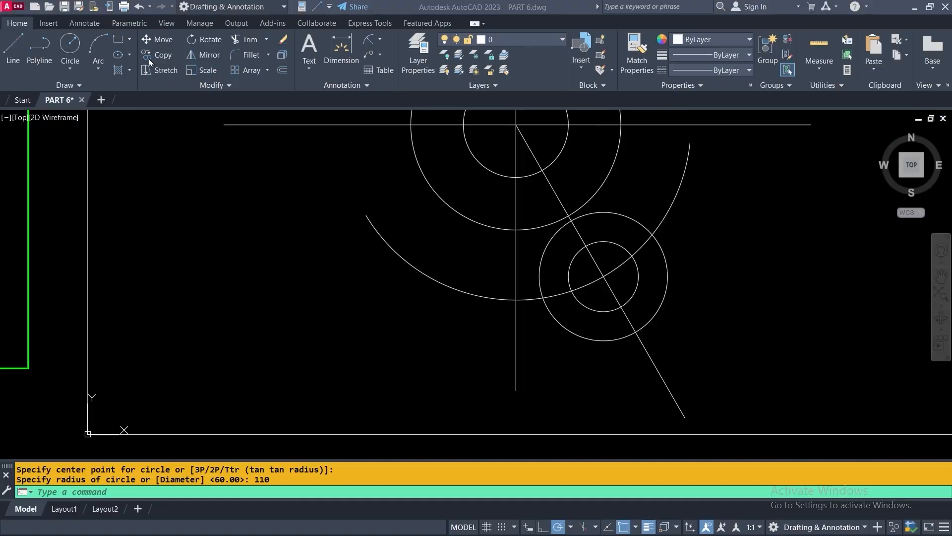
Copy the 60/110 circle pair from its centre to the vertical centreline's intersection with the R300 arc
click(149, 55)
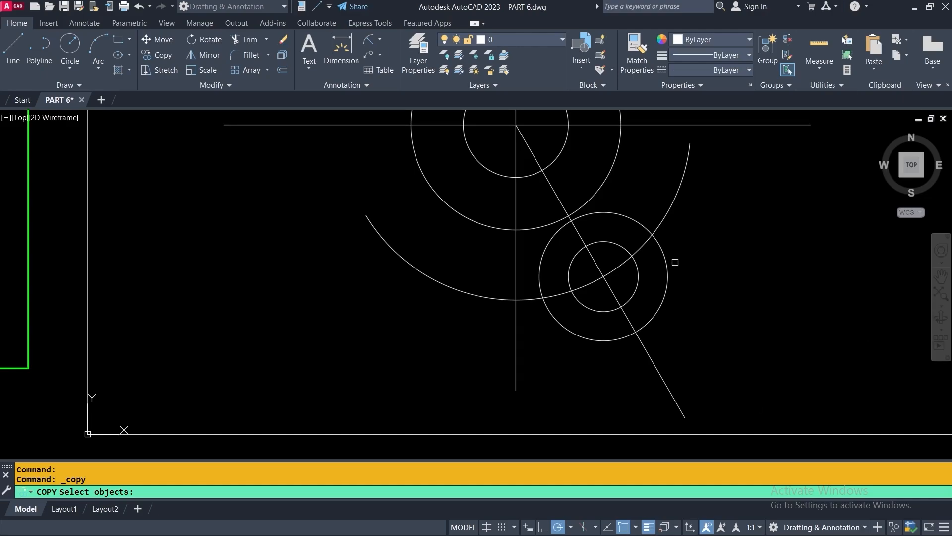
click(712, 277)
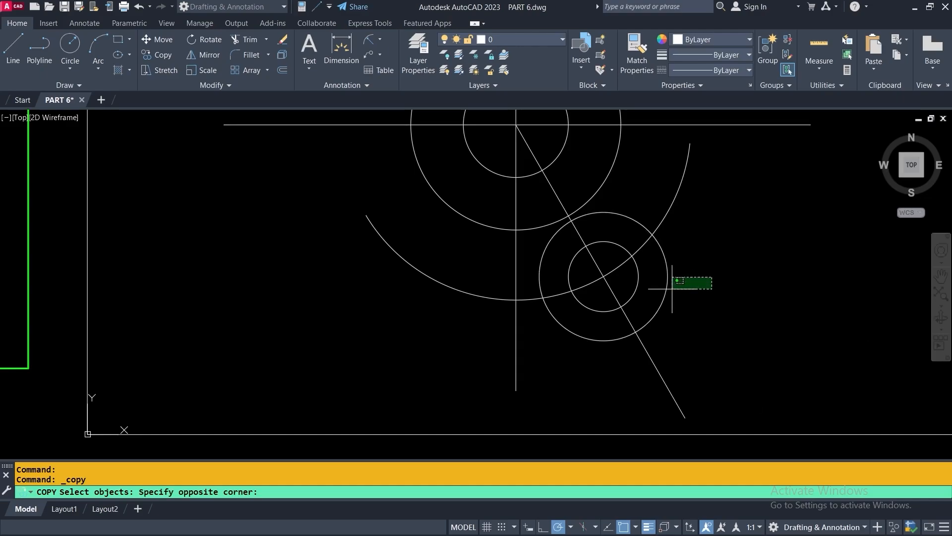
click(634, 299)
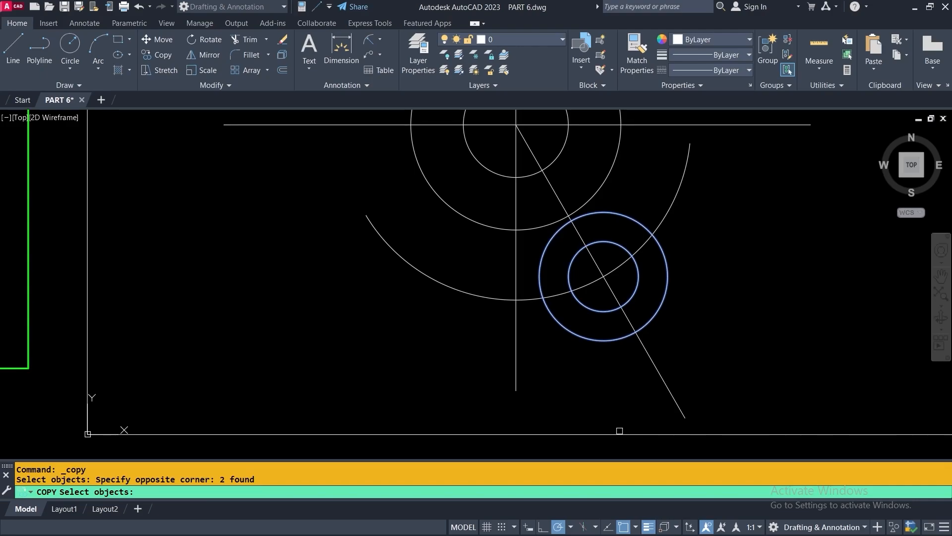
key(Return)
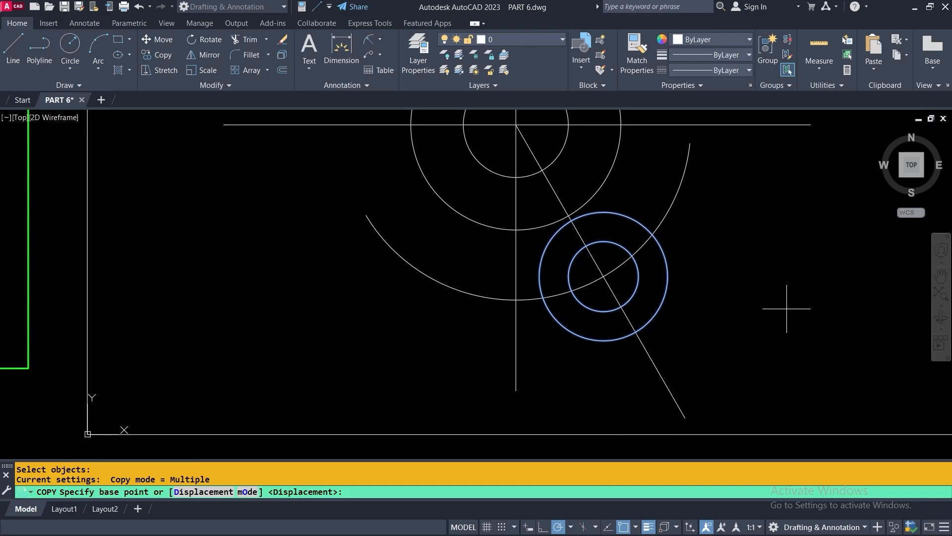
click(604, 276)
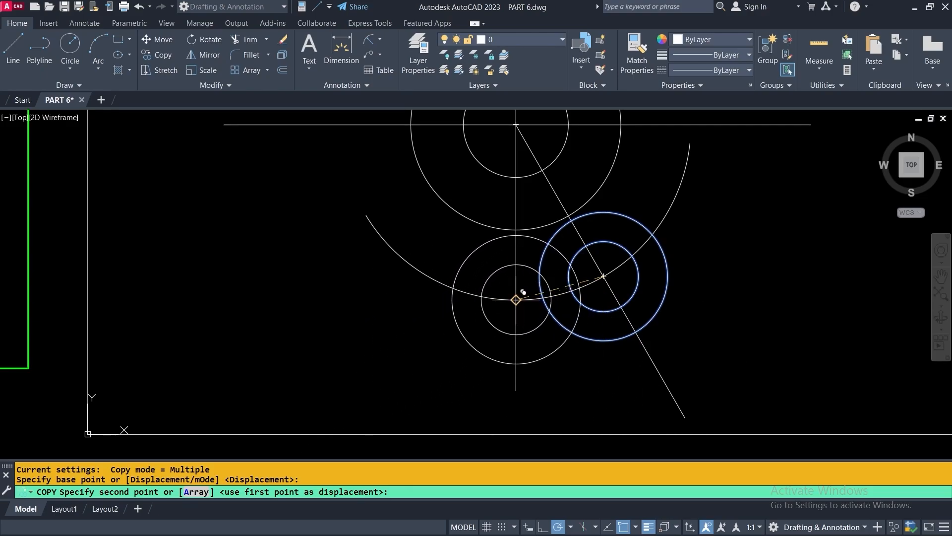
click(524, 292)
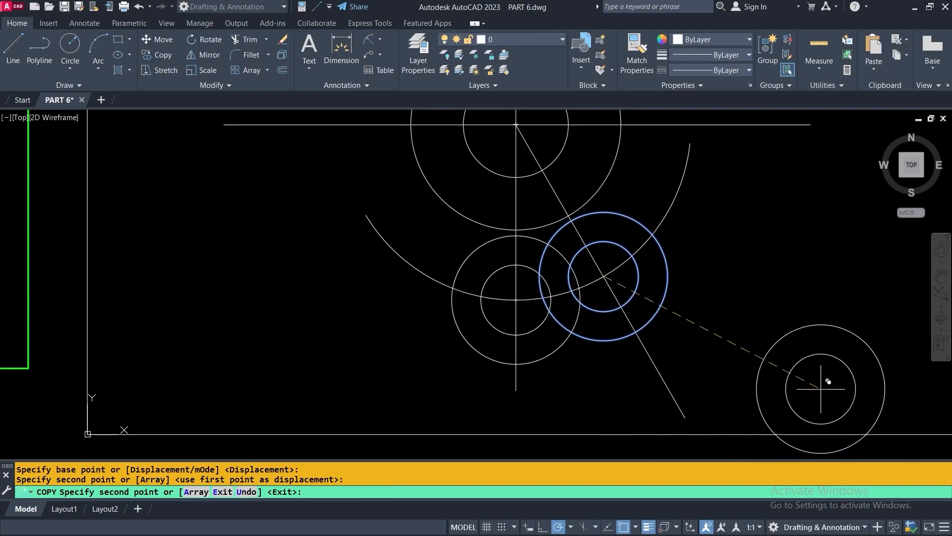
key(Return)
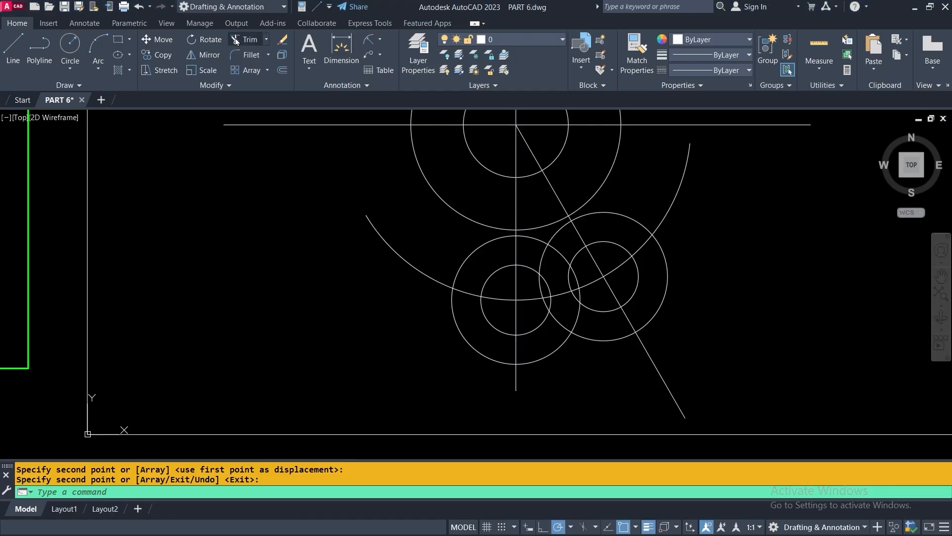
Trim both 60/110 circle pairs at the vertical and 300° lines, fencing across the inner arcs
click(236, 38)
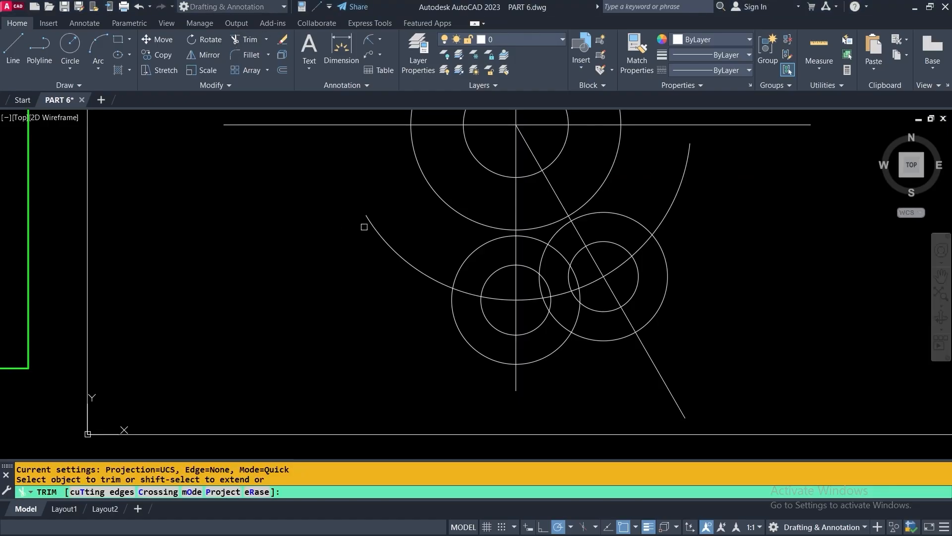
right_click(711, 195)
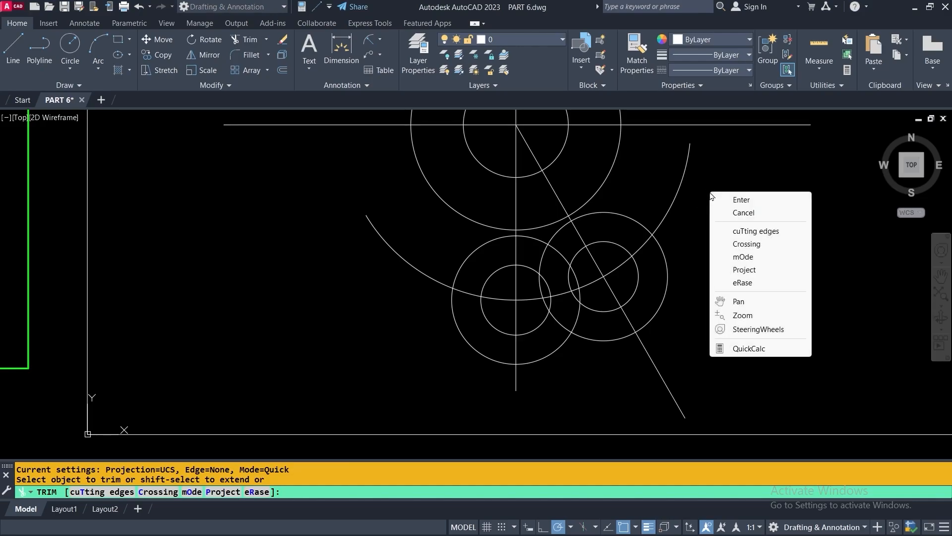
click(744, 231)
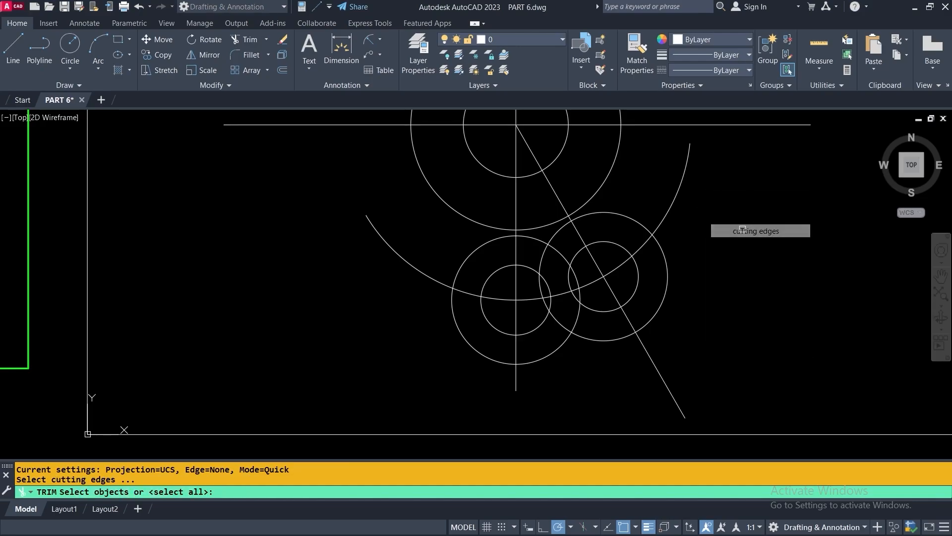
click(651, 359)
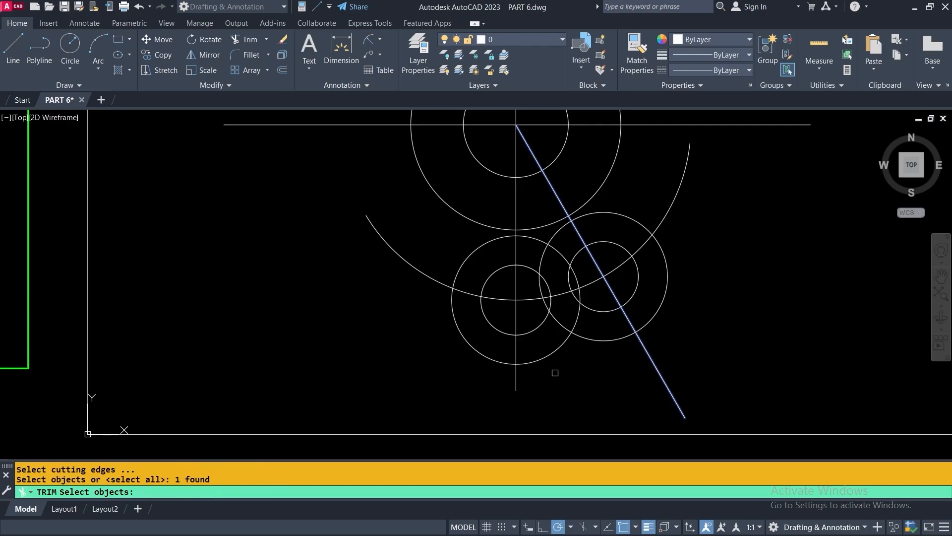
click(516, 379)
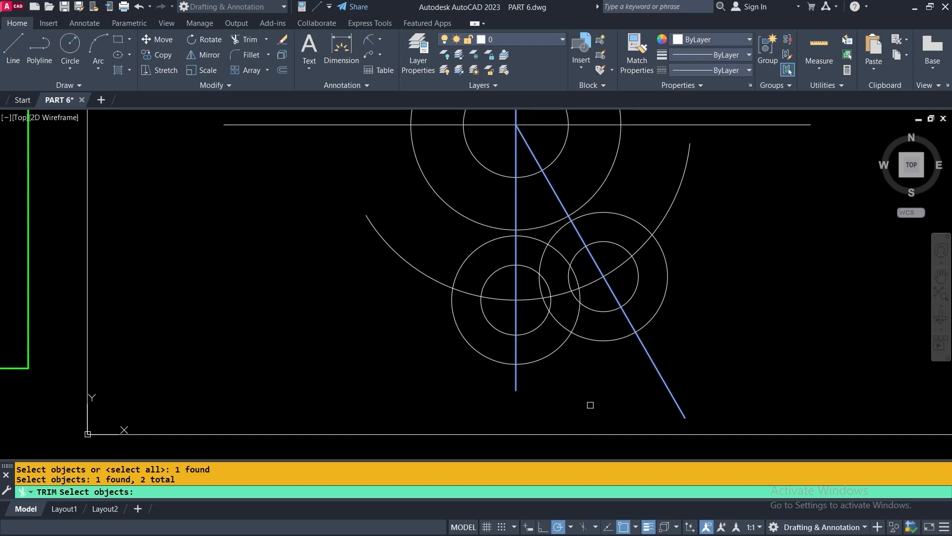
key(Return)
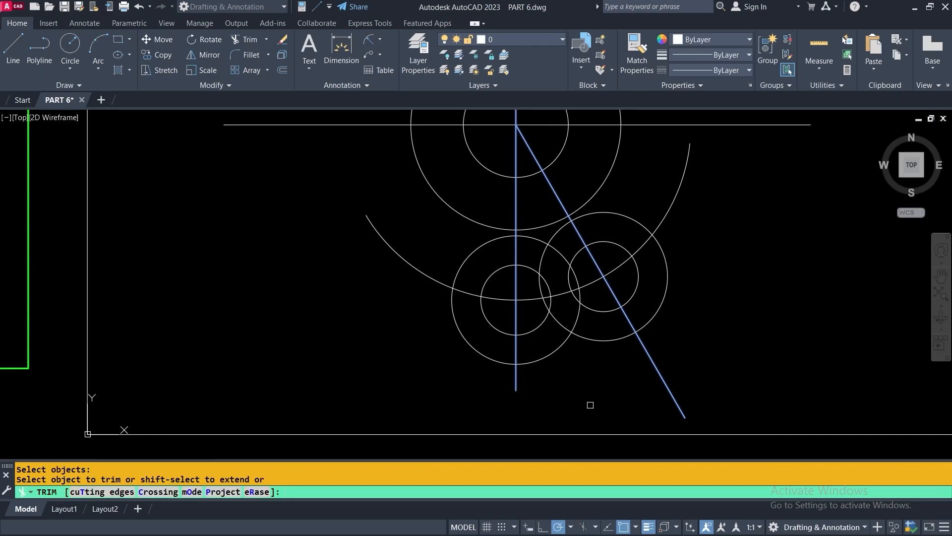
click(595, 294)
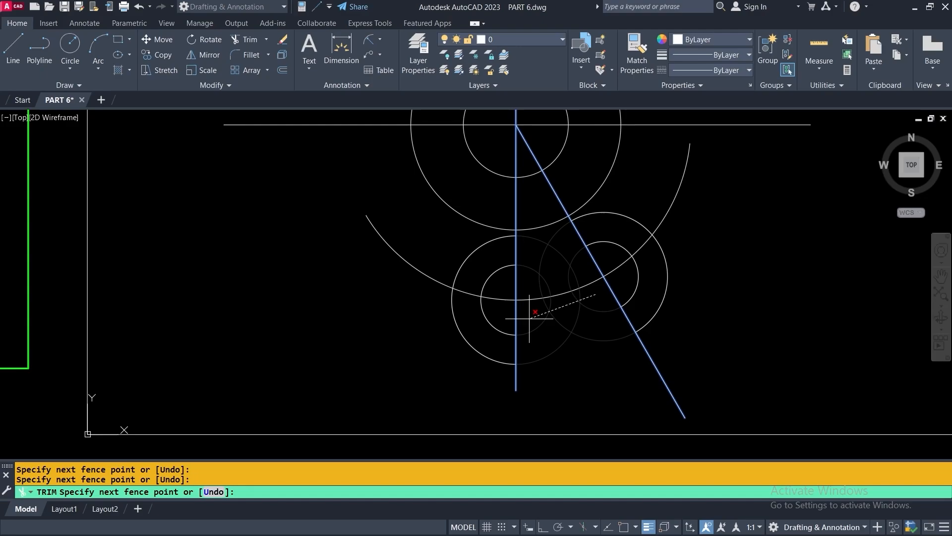
key(Return)
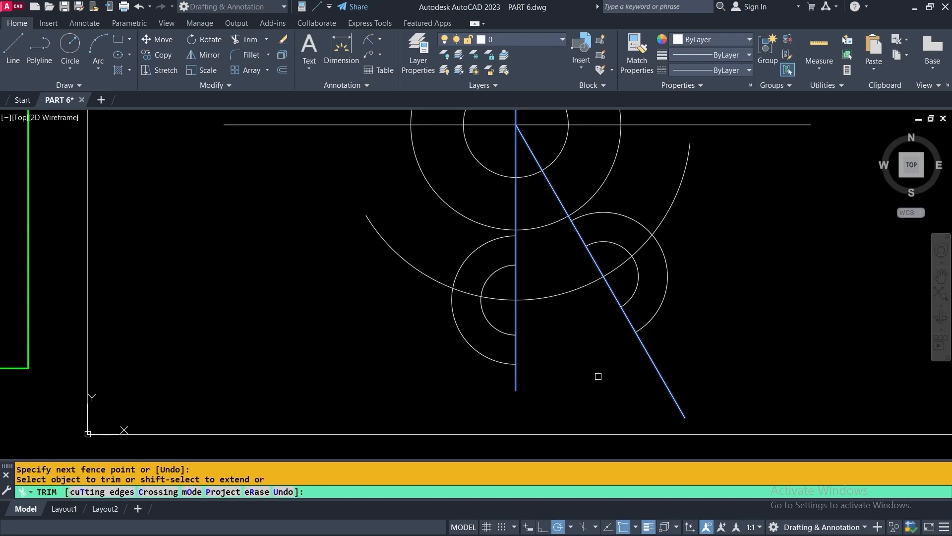
key(Return)
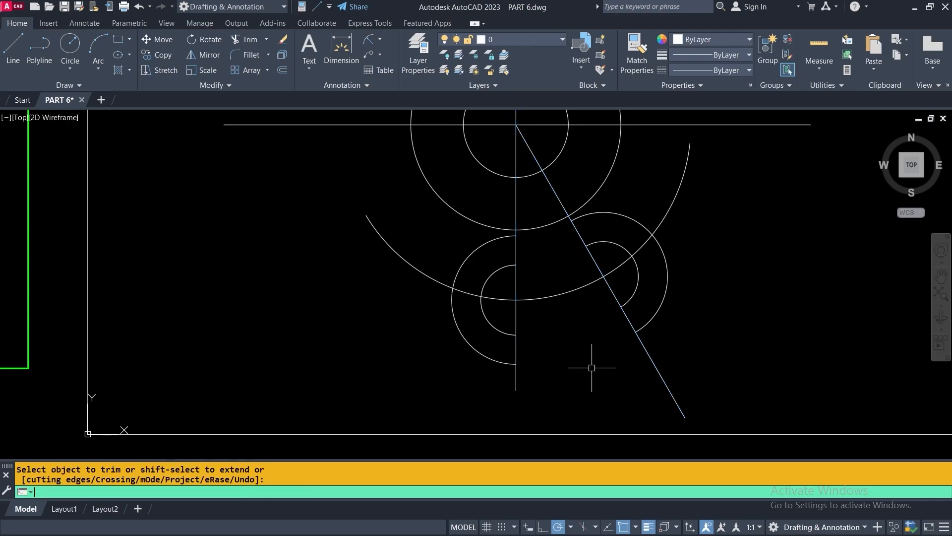
mouse_move(591, 368)
middle_down()
mouse_move(574, 389)
mouse_move(574, 412)
middle_up()
scroll(574, 412, down, 2)
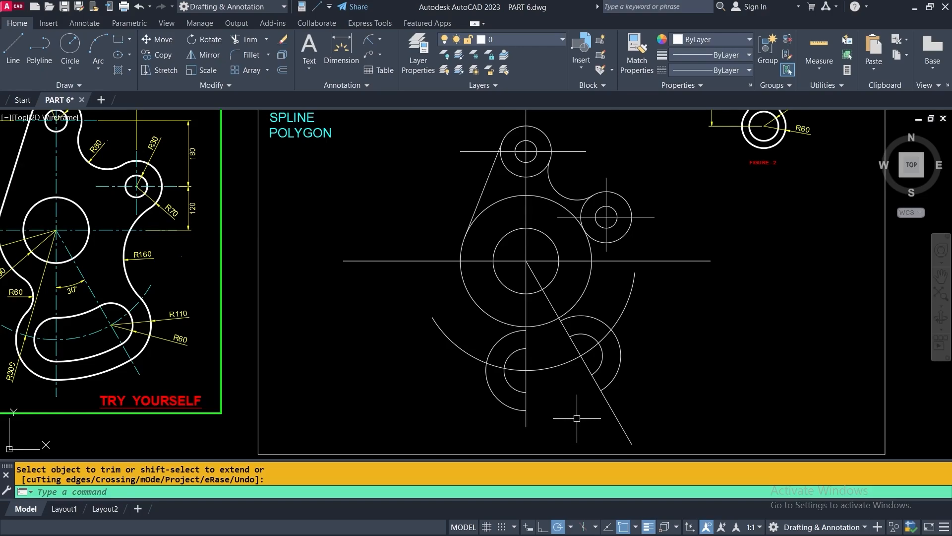
Draw two circles on the main centre, the first reaching the slot's bottom end
click(70, 46)
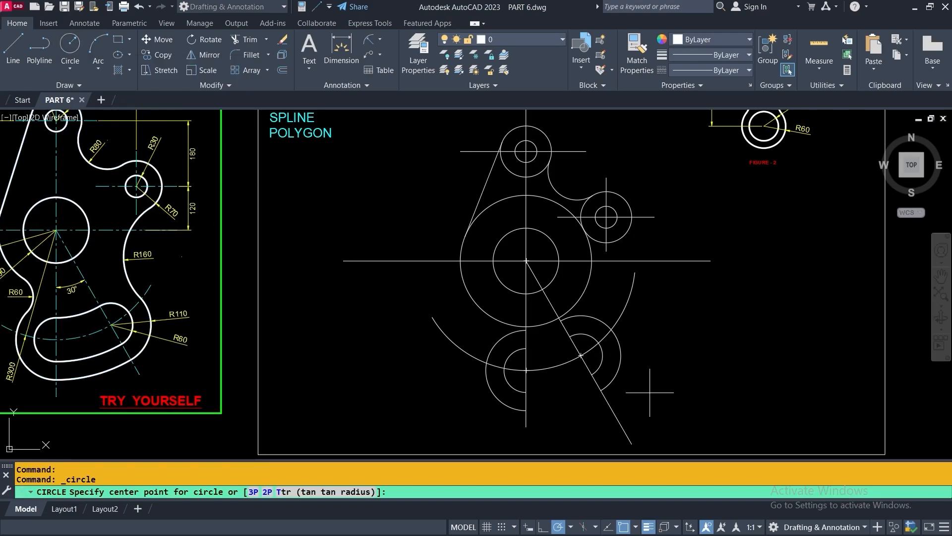
scroll(527, 262, up, 5)
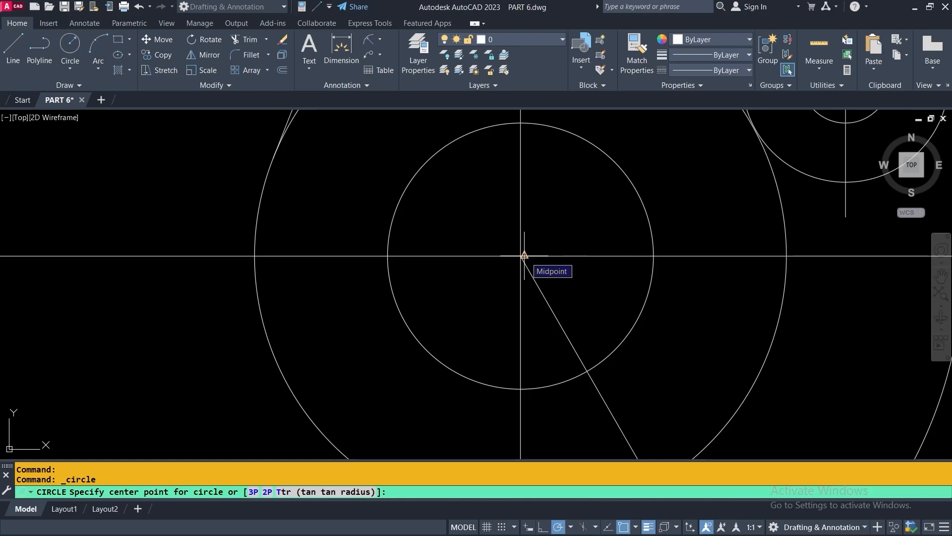
scroll(525, 256, up, 3)
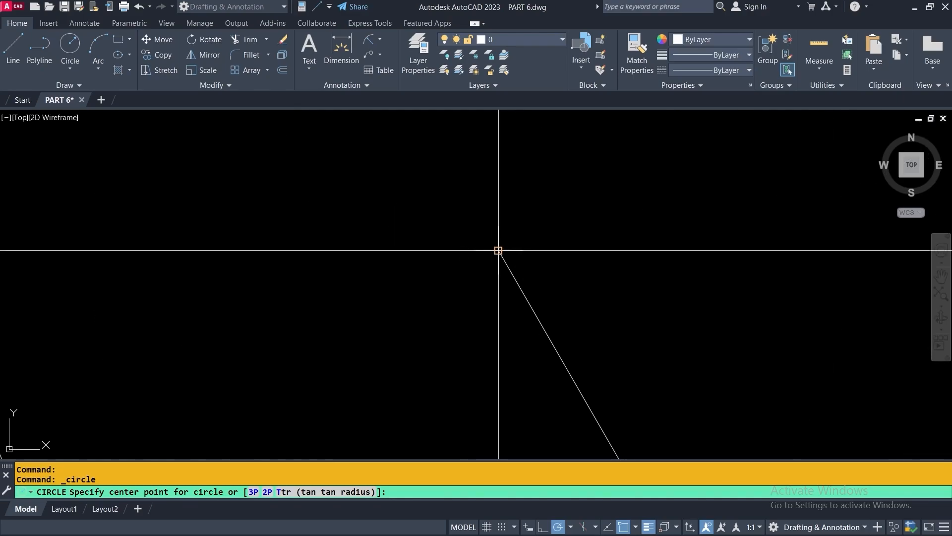
click(498, 250)
scroll(498, 250, down, 5)
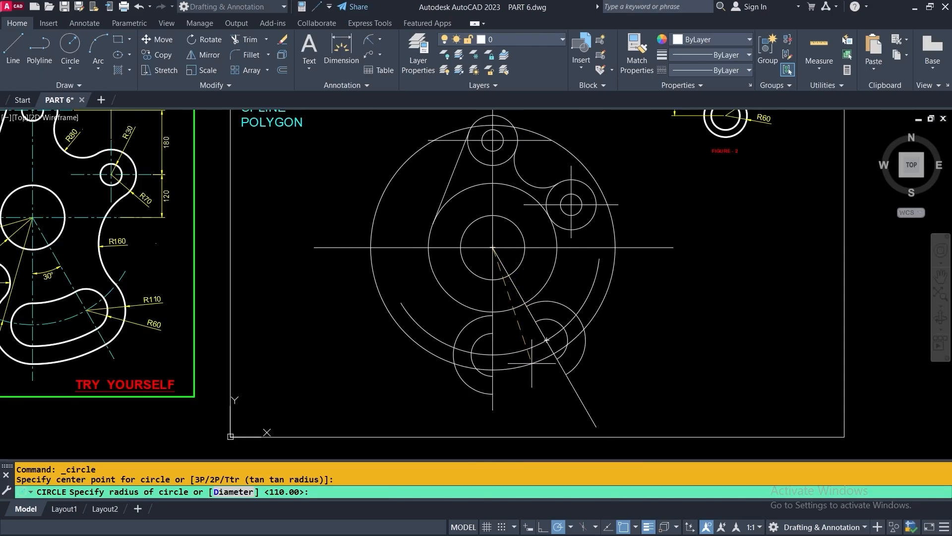
click(492, 394)
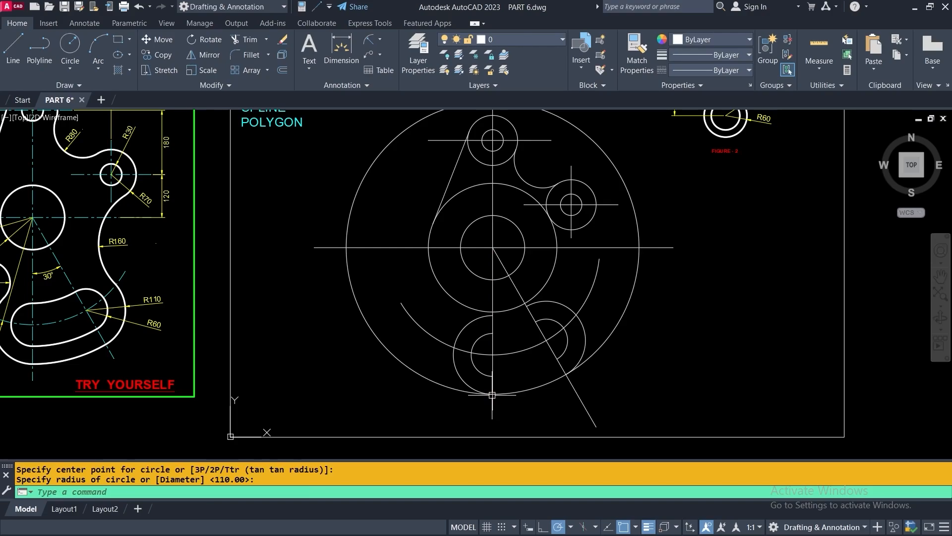
key(Return)
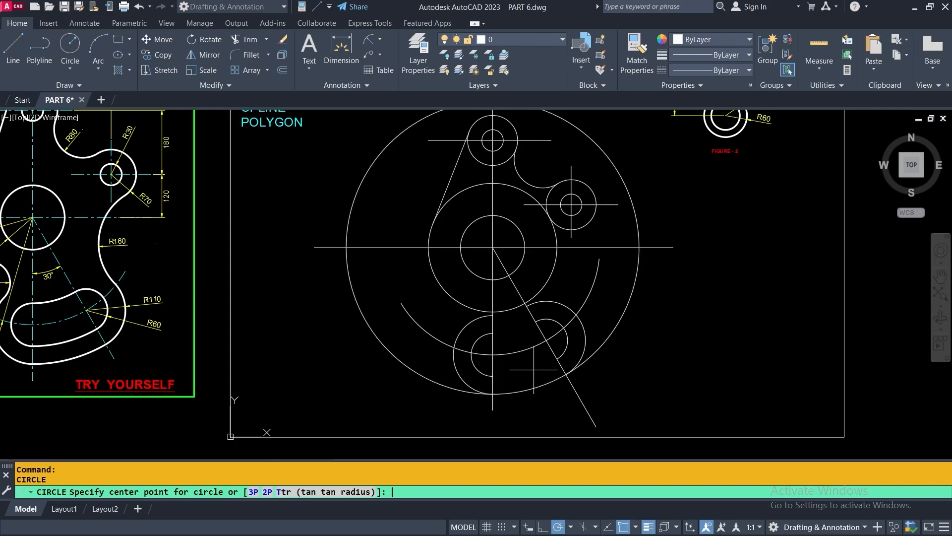
click(492, 247)
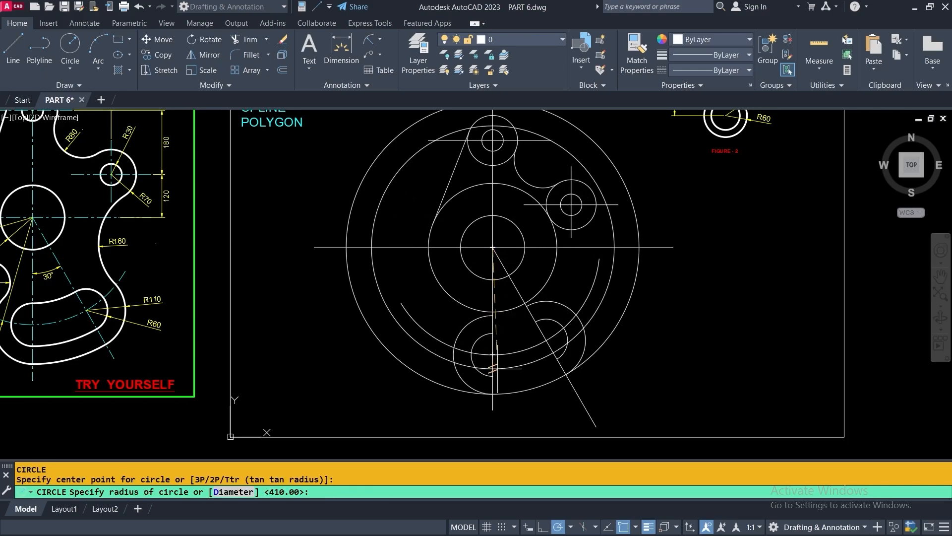
click(495, 375)
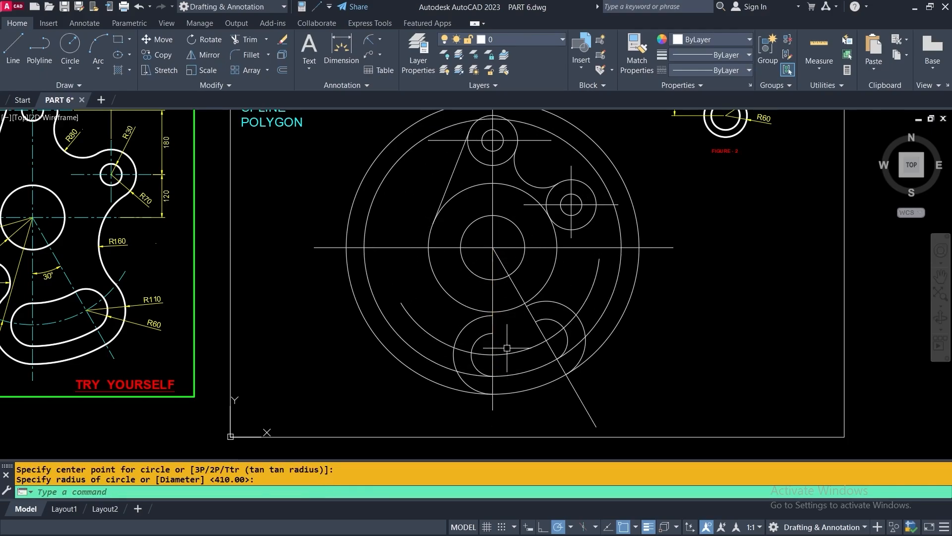
Add concentric circles to the slot's inner edge and to the lower arc's endpoint
key(Return)
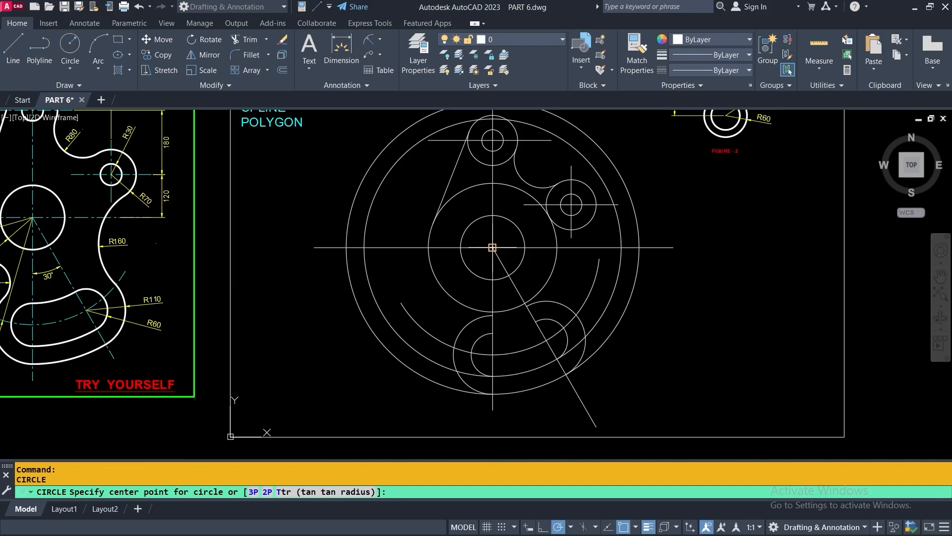
click(492, 247)
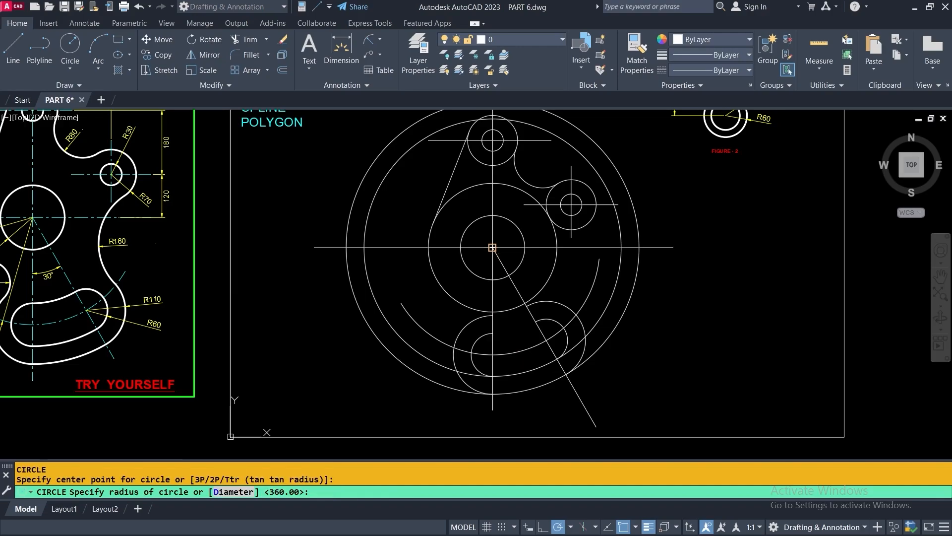
click(493, 332)
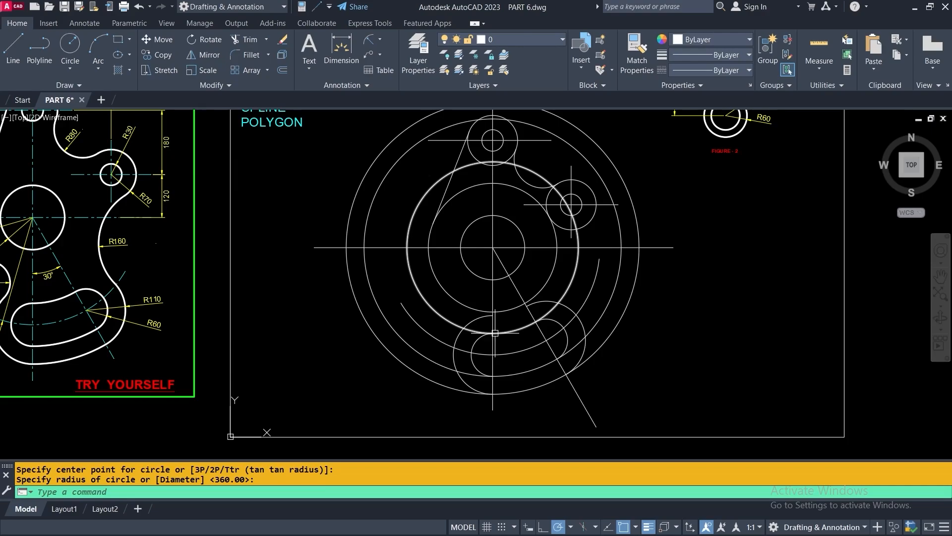
key(Return)
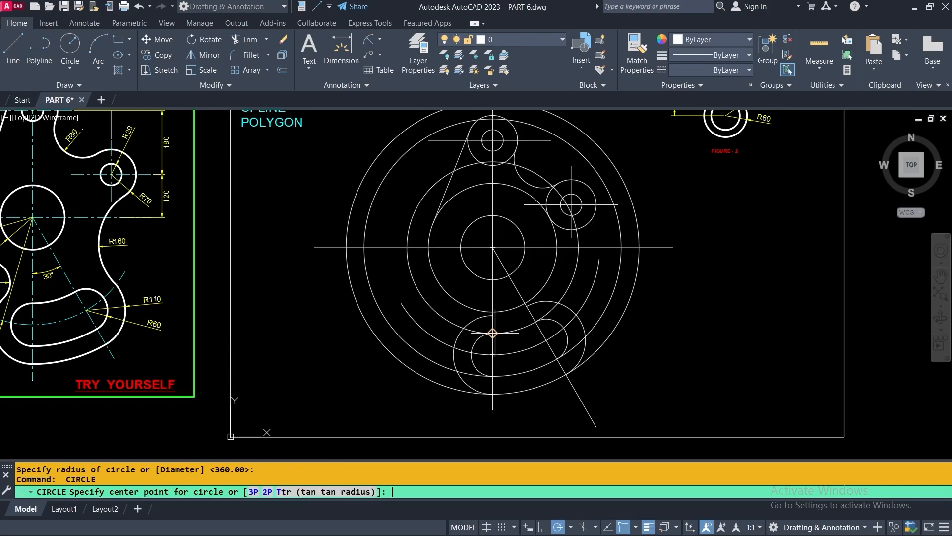
click(493, 247)
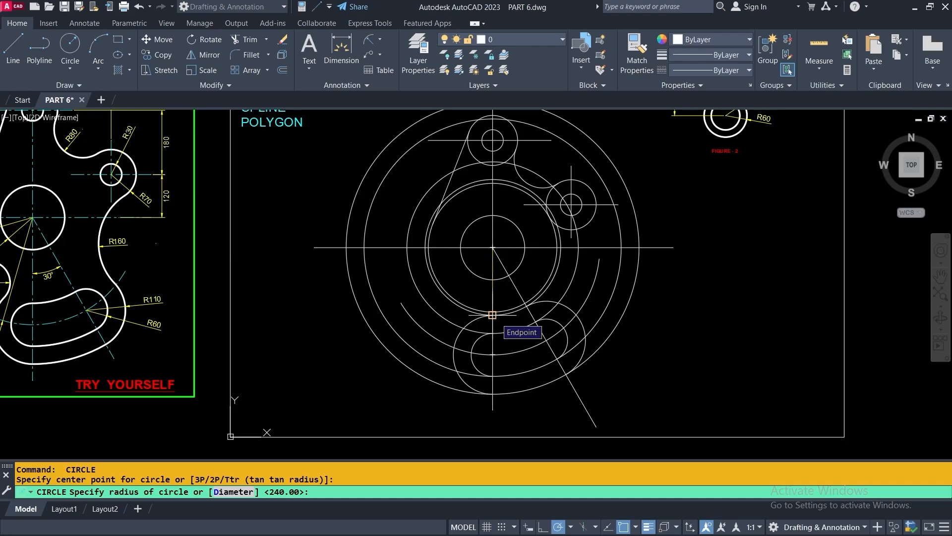
click(524, 317)
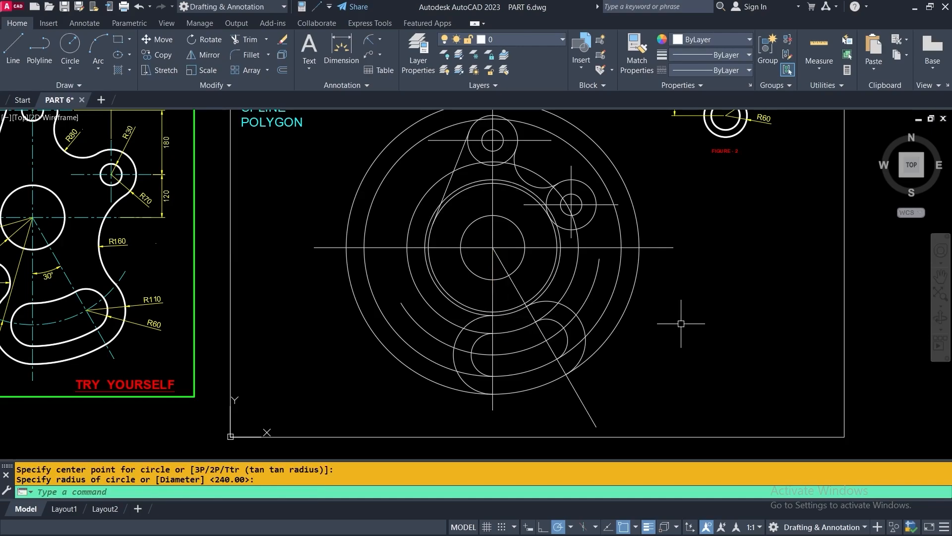
middle_drag(682, 346, 639, 357)
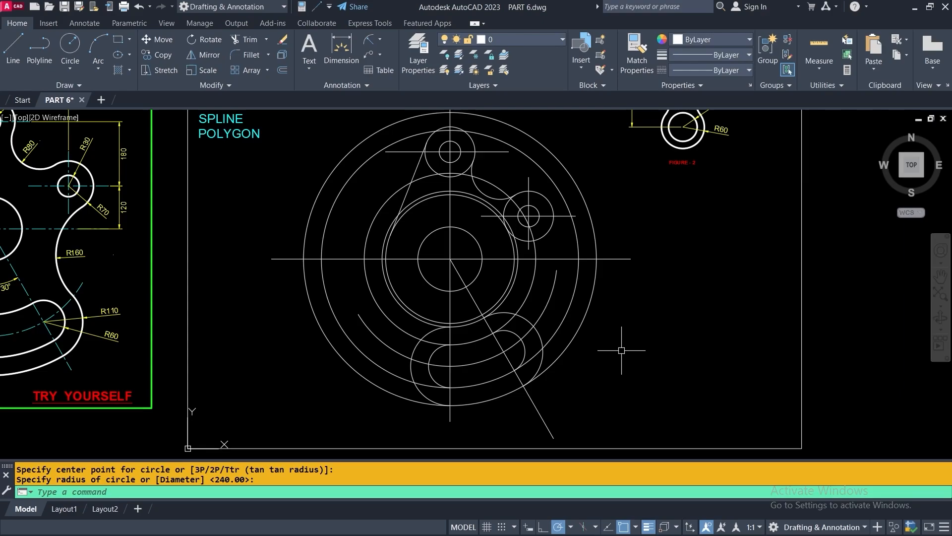
Start TRIM with the diagonal line and vertical centre line as cutting edges
click(240, 39)
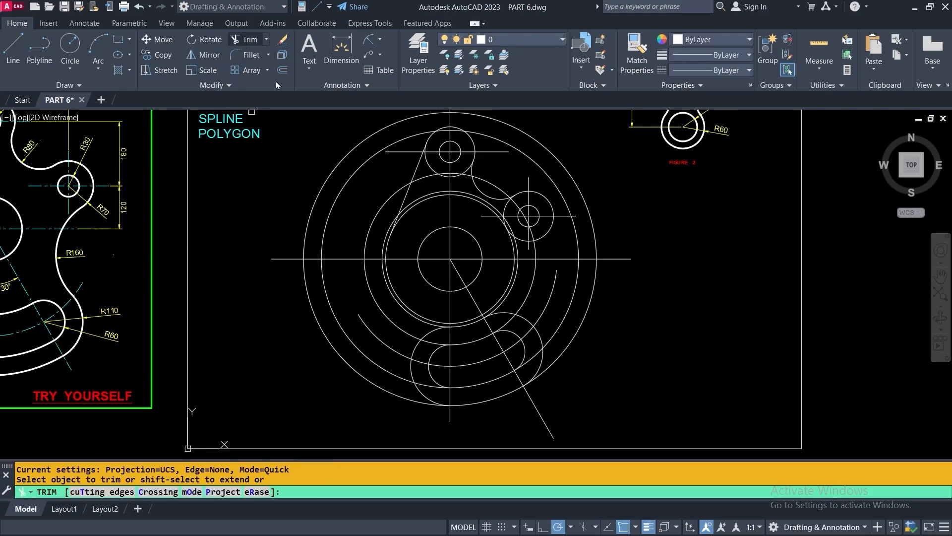
right_click(700, 210)
click(728, 247)
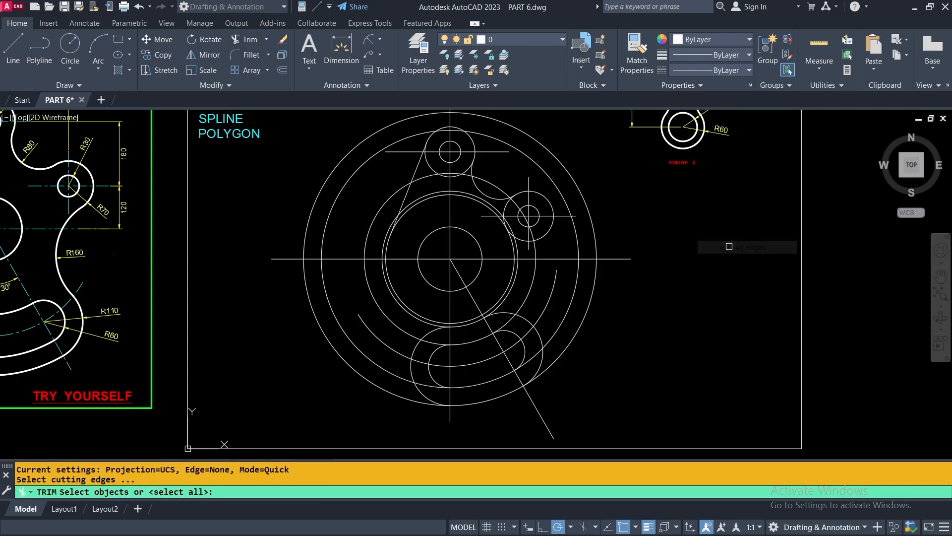
click(533, 403)
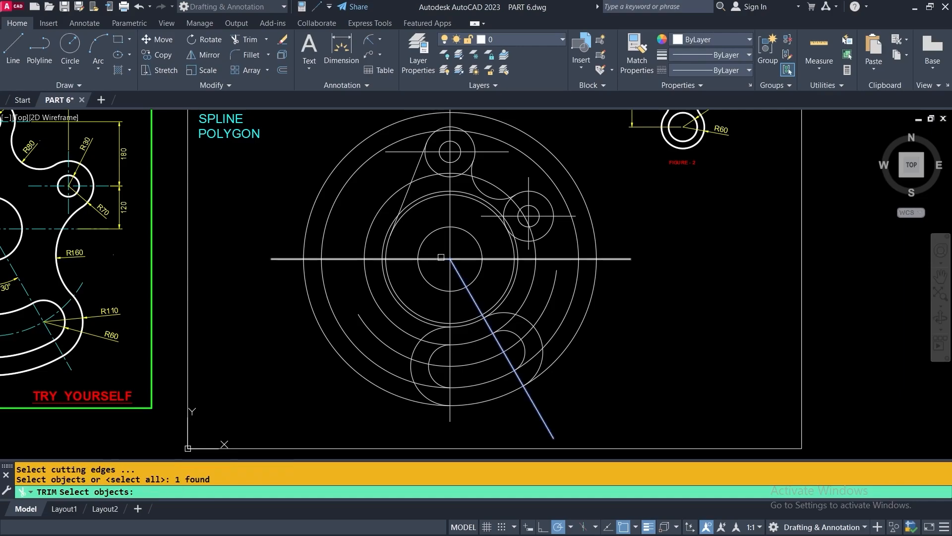
click(448, 417)
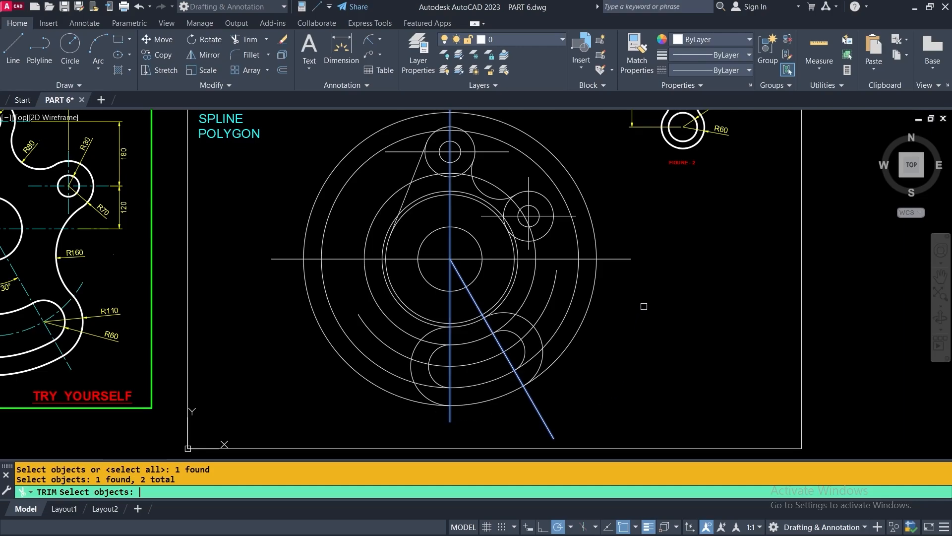
key(Return)
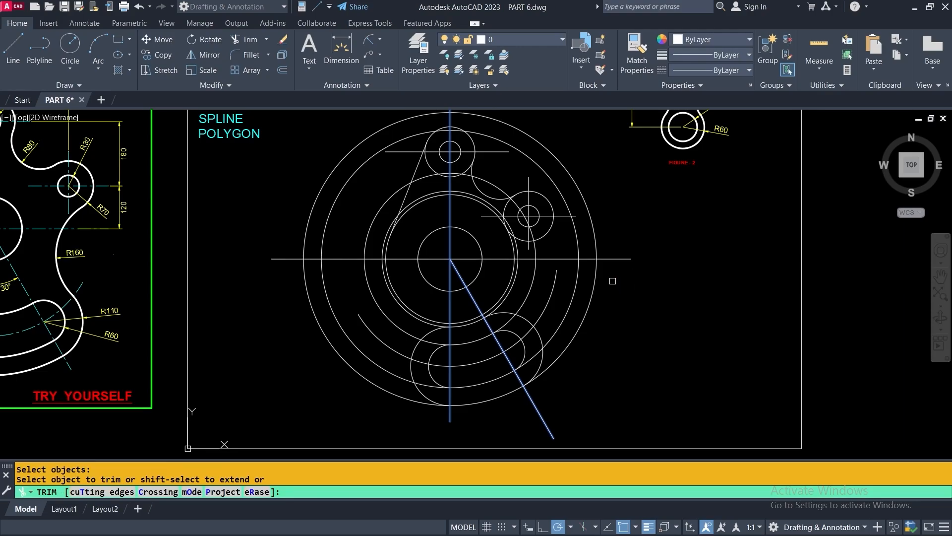
Fence-trim the outer concentric circles on the right and left, leaving only their arcs
click(609, 266)
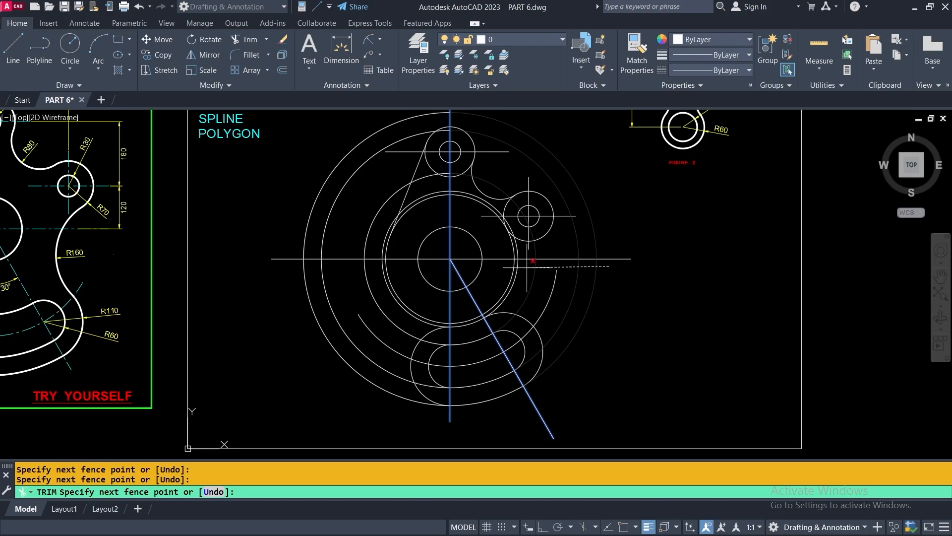
scroll(526, 266, up, 2)
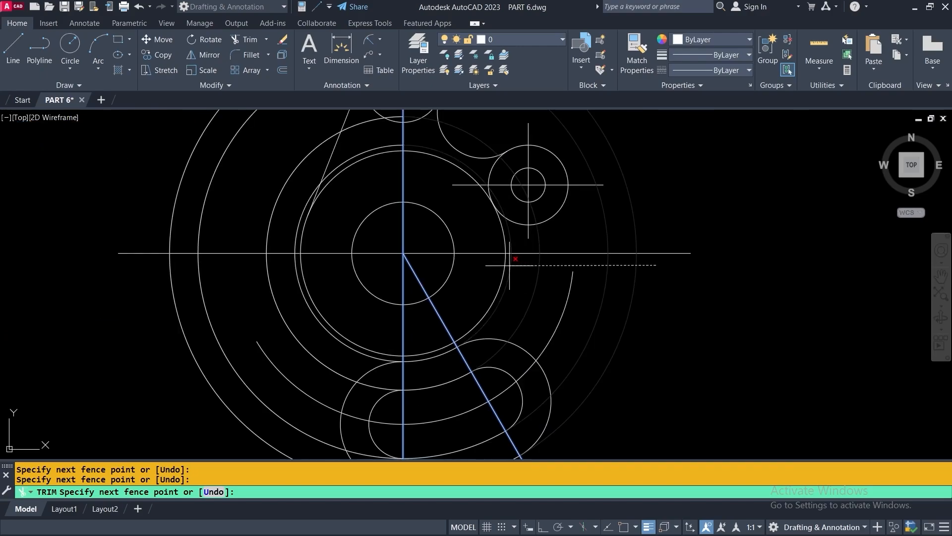
key(Return)
scroll(615, 280, down, 3)
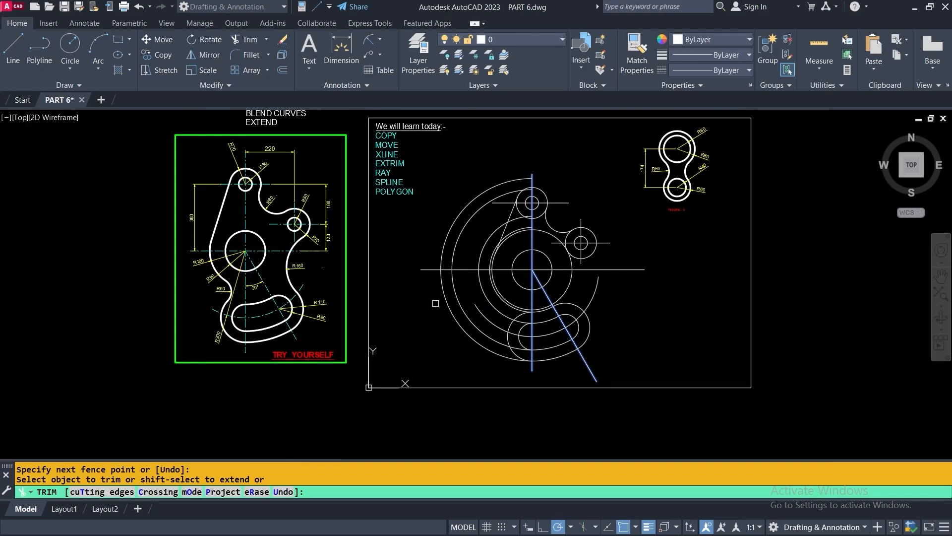
click(418, 288)
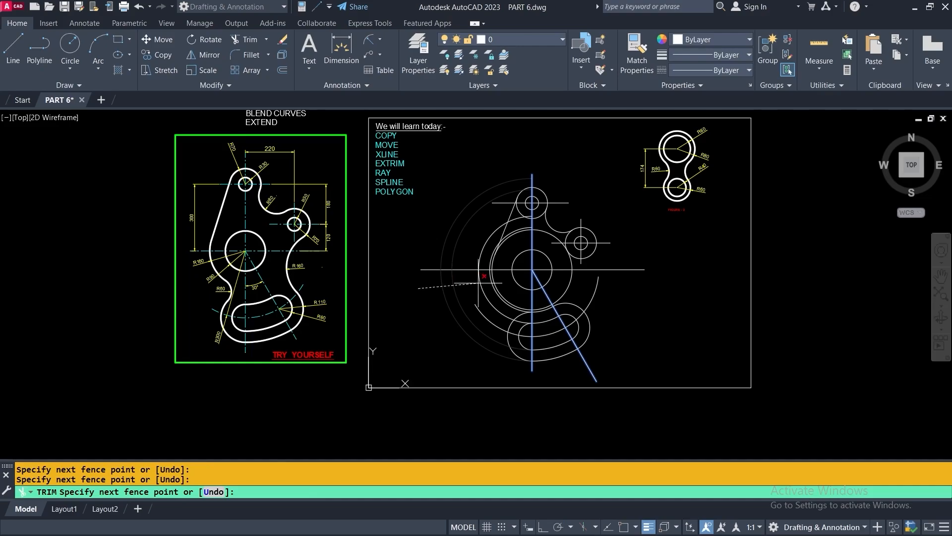
scroll(478, 283, up, 5)
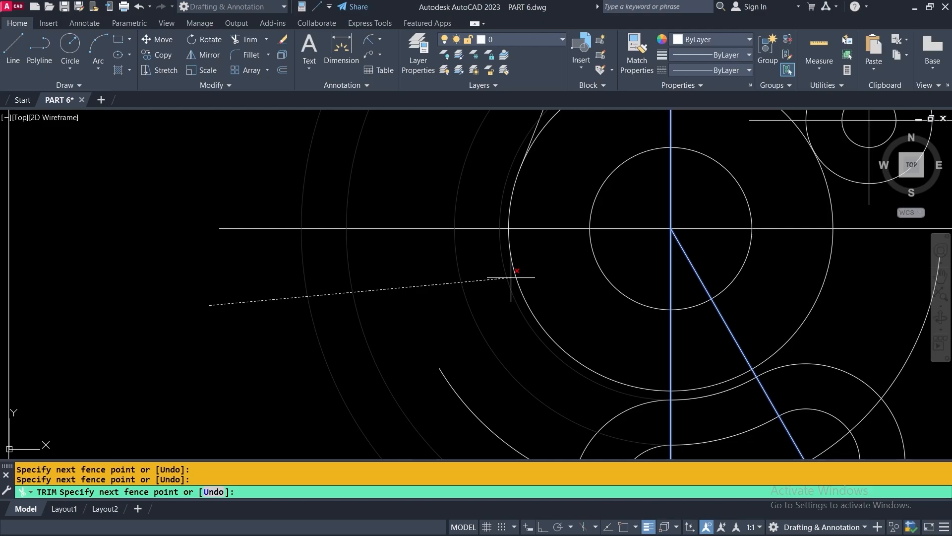
key(Return)
scroll(511, 277, down, 6)
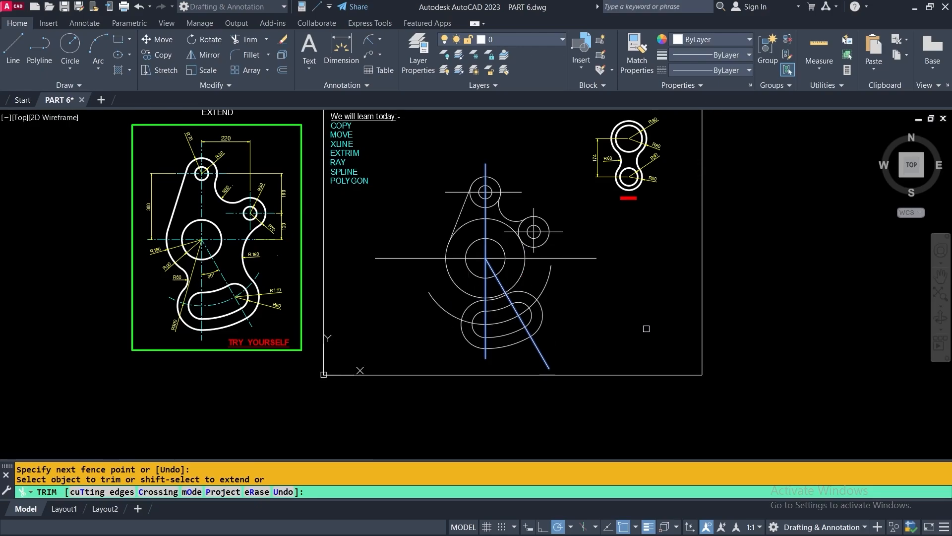
scroll(518, 360, up, 4)
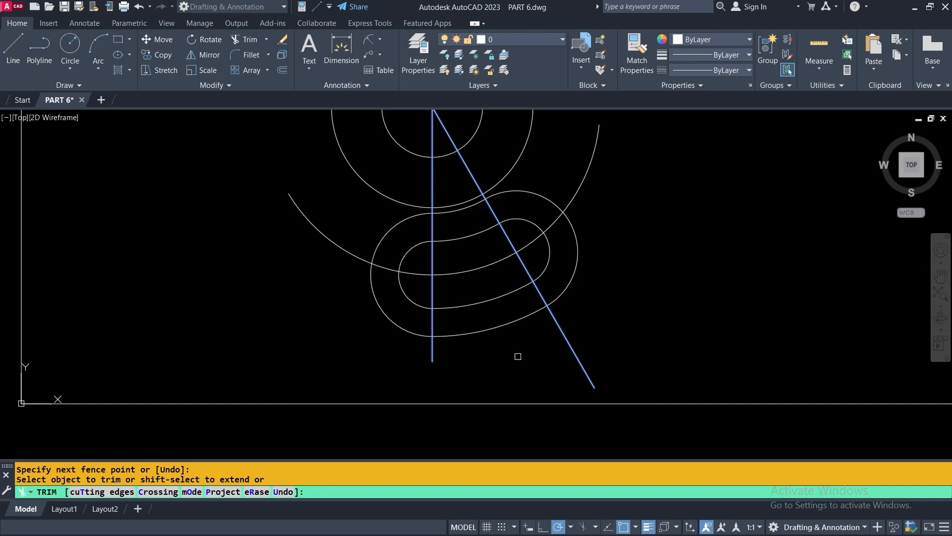
key(Return)
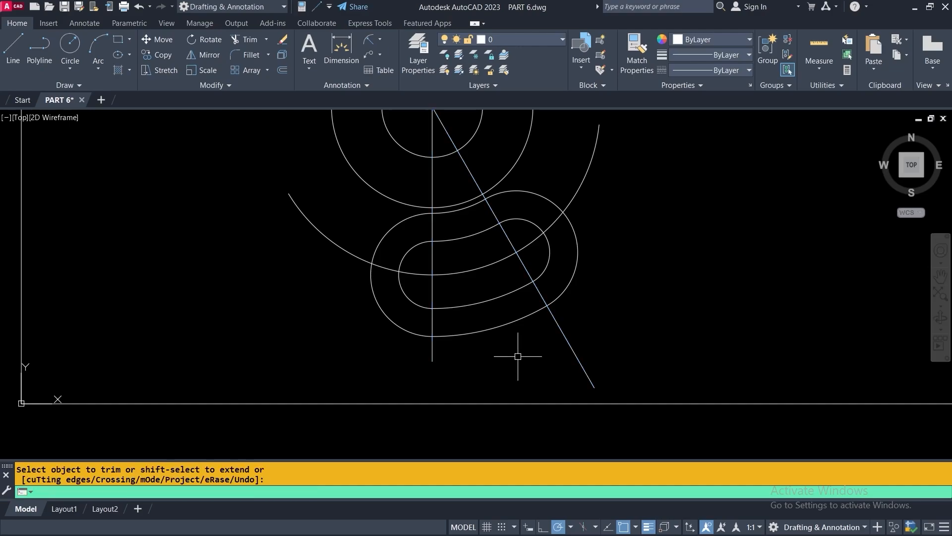
Check the TRY YOURSELF reference, then start FILLET with a radius of 60
scroll(516, 355, down, 4)
middle_drag(593, 316, 533, 311)
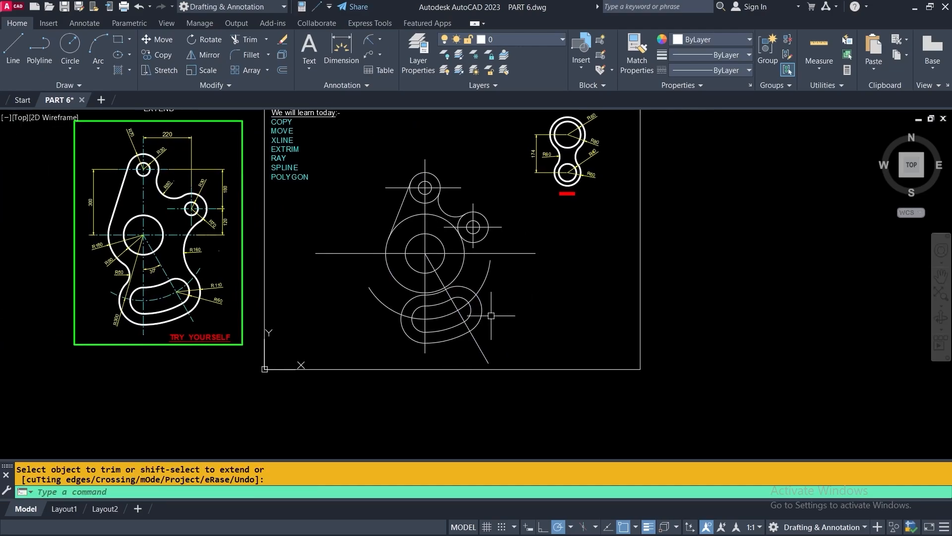
scroll(132, 282, up, 4)
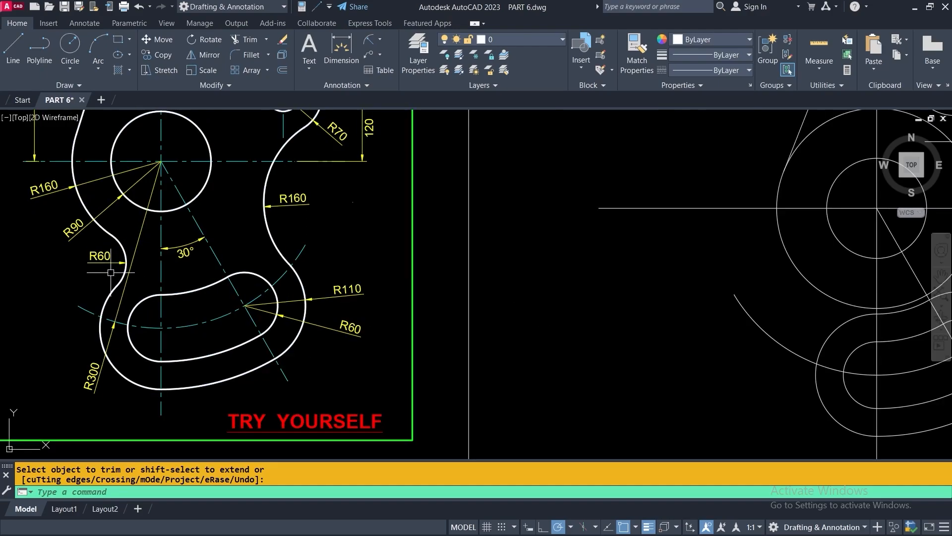
scroll(112, 247, up, 2)
middle_drag(114, 249, 242, 261)
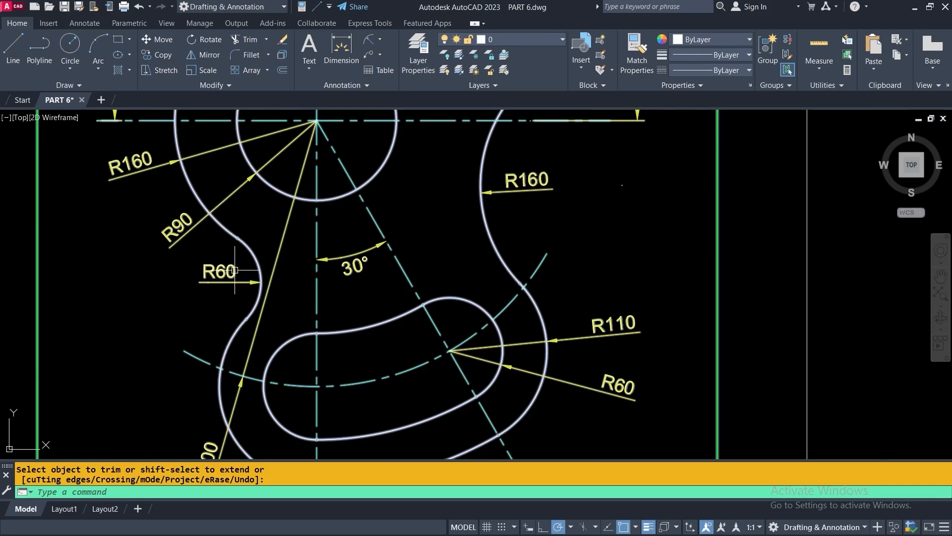
scroll(233, 268, down, 2)
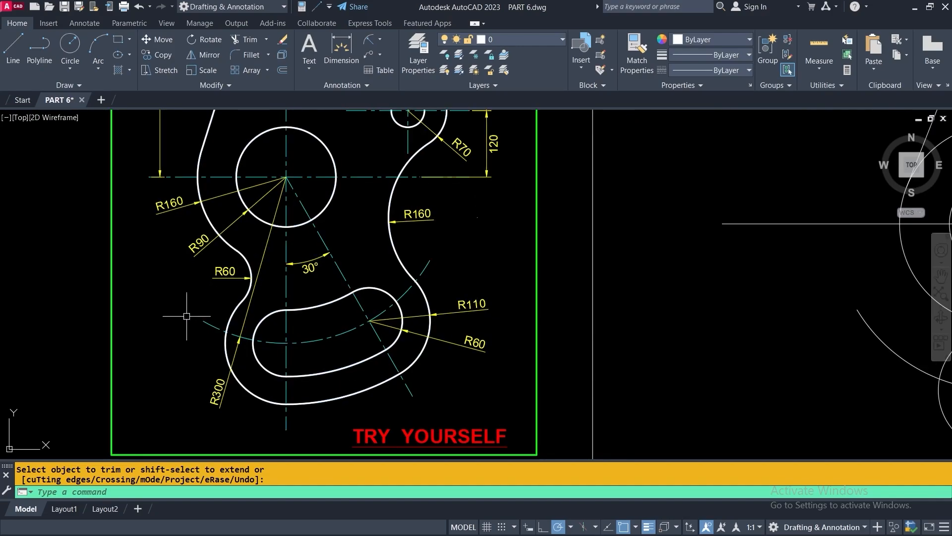
scroll(171, 313, down, 4)
scroll(456, 312, up, 4)
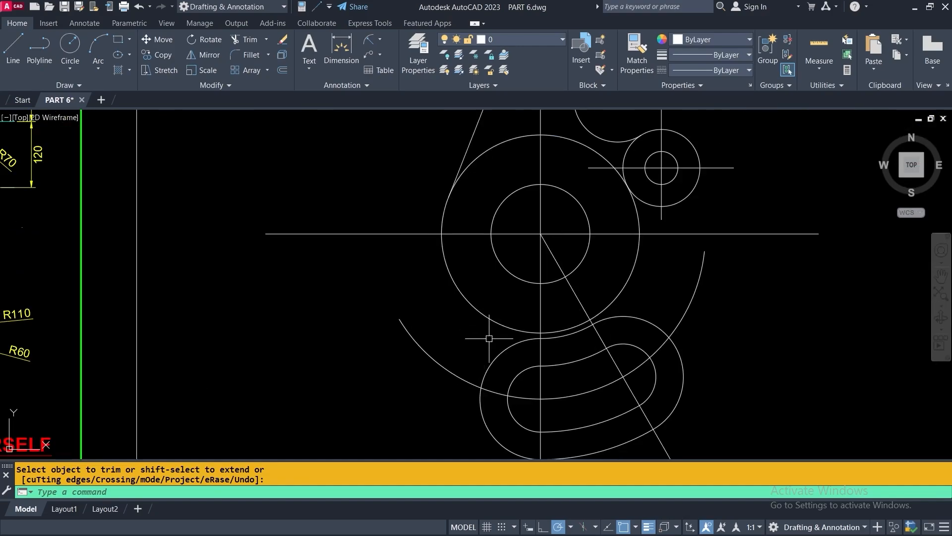
click(238, 55)
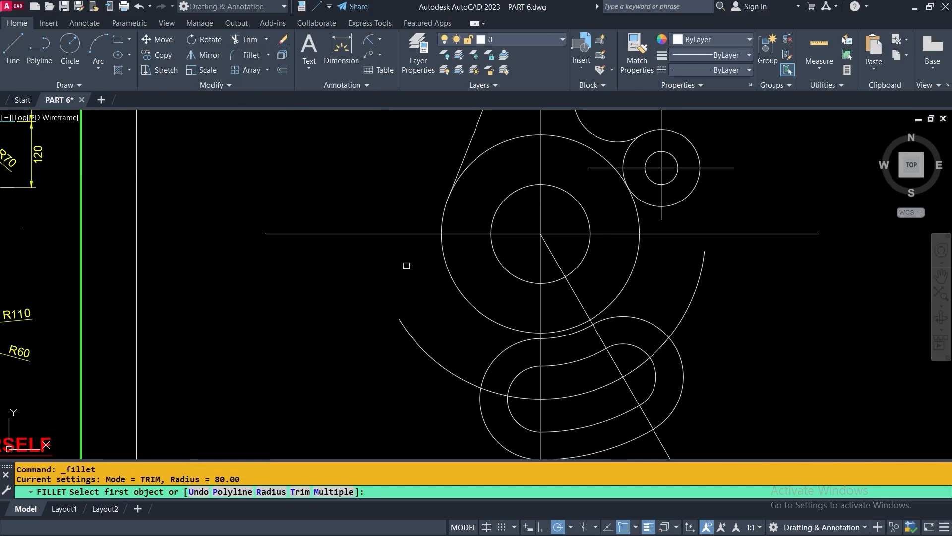
right_click(274, 255)
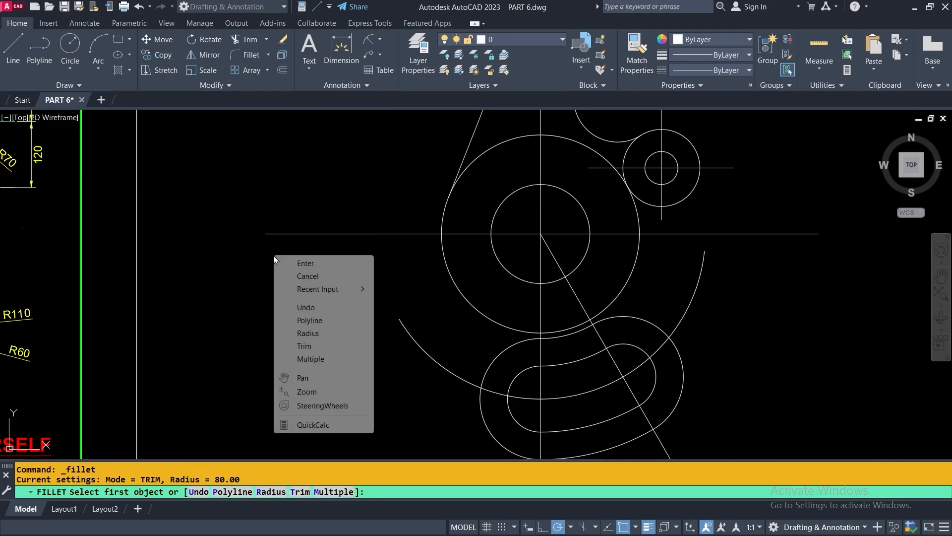
click(316, 333)
scroll(308, 322, down, 4)
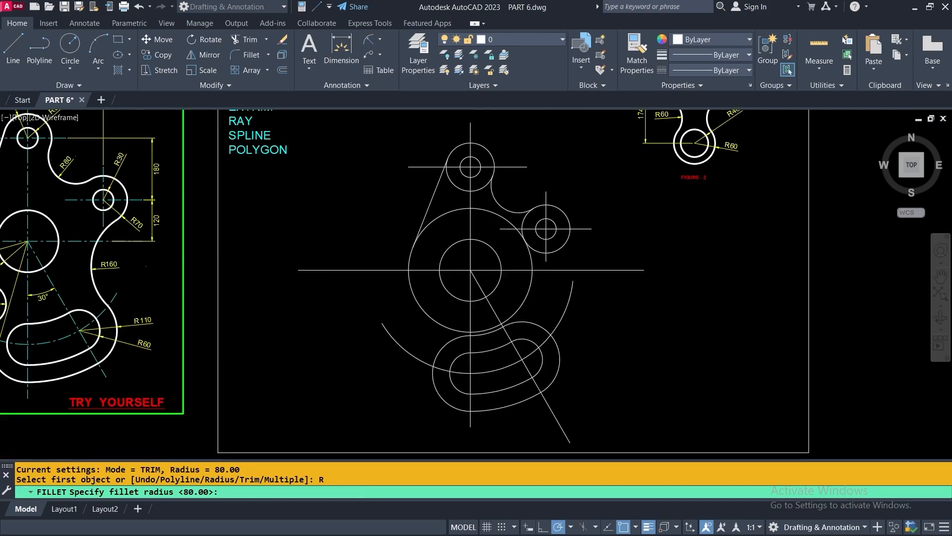
scroll(139, 310, up, 6)
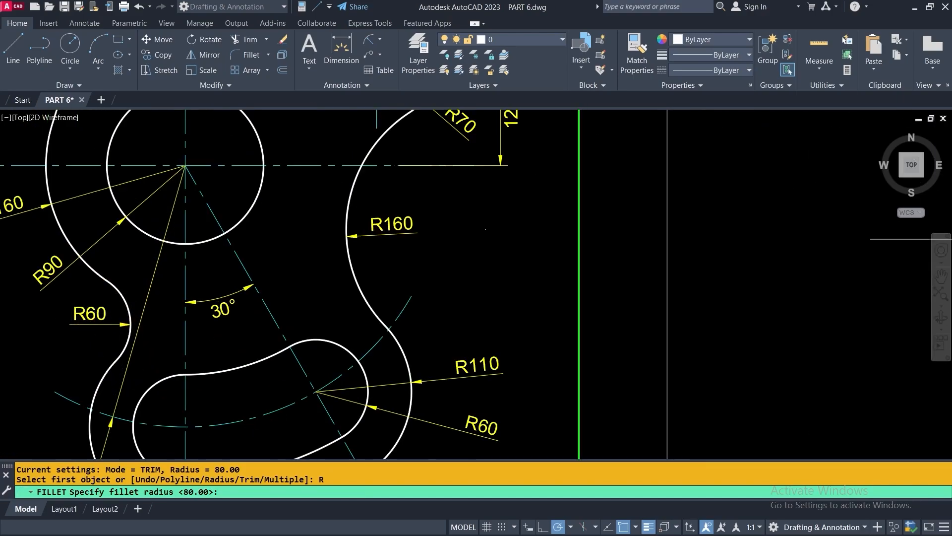
scroll(94, 312, down, 4)
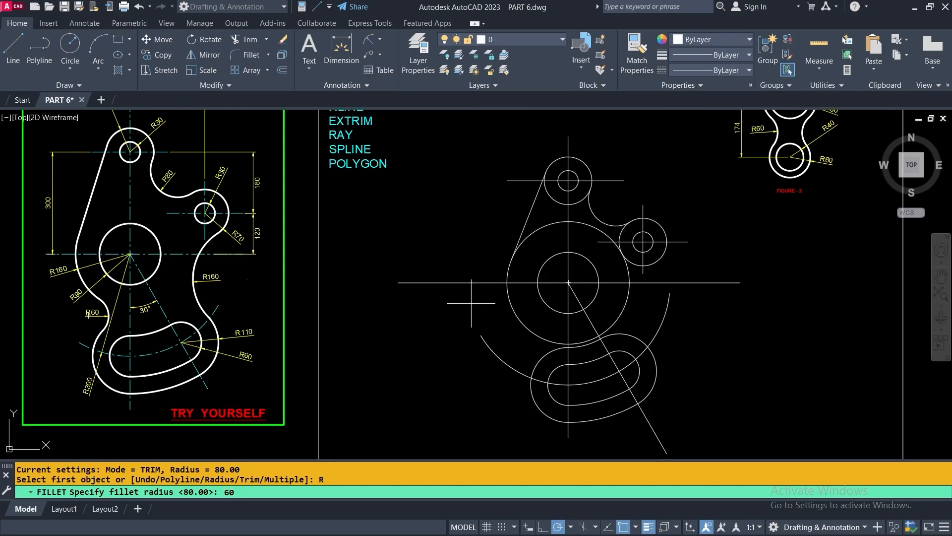
key(Return)
Fillet the large circle to the slot's outer curve with the R60 arc
scroll(558, 359, up, 4)
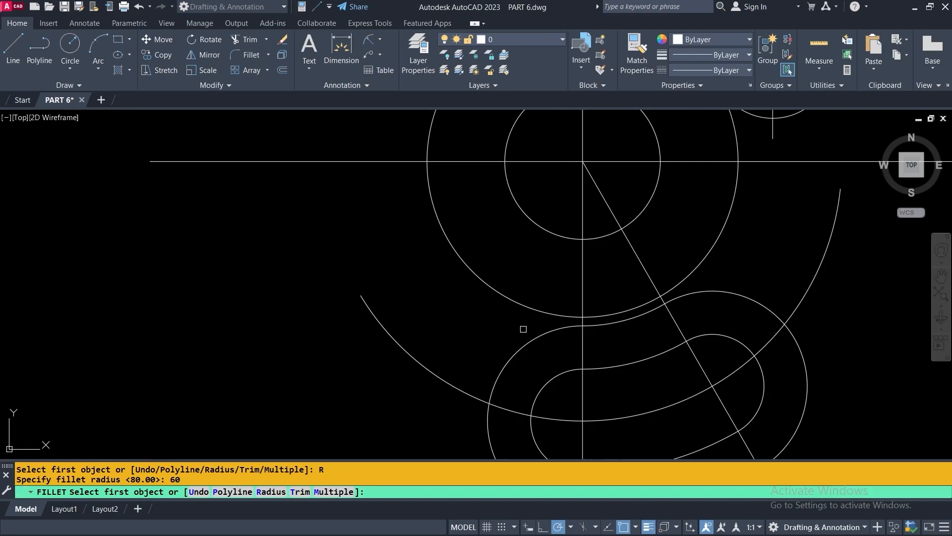
click(488, 287)
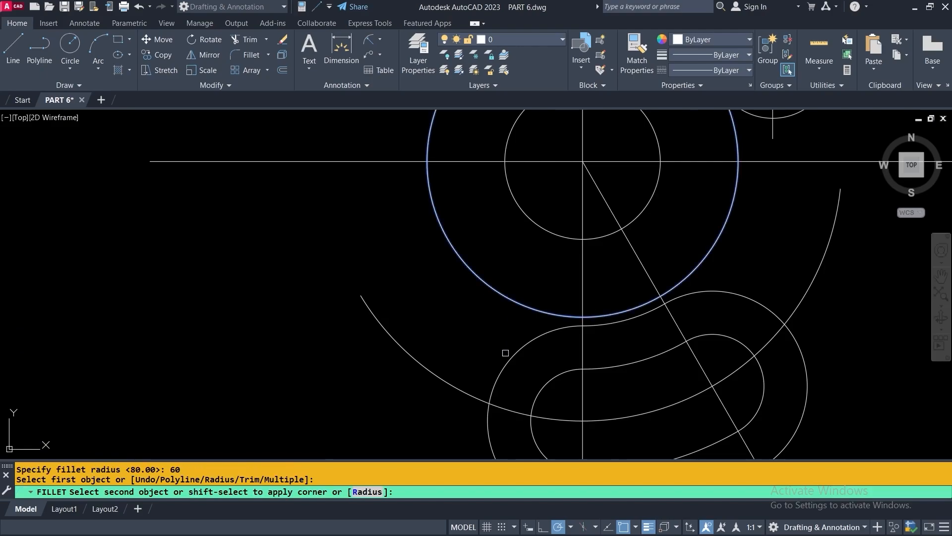
click(506, 358)
scroll(405, 291, down, 2)
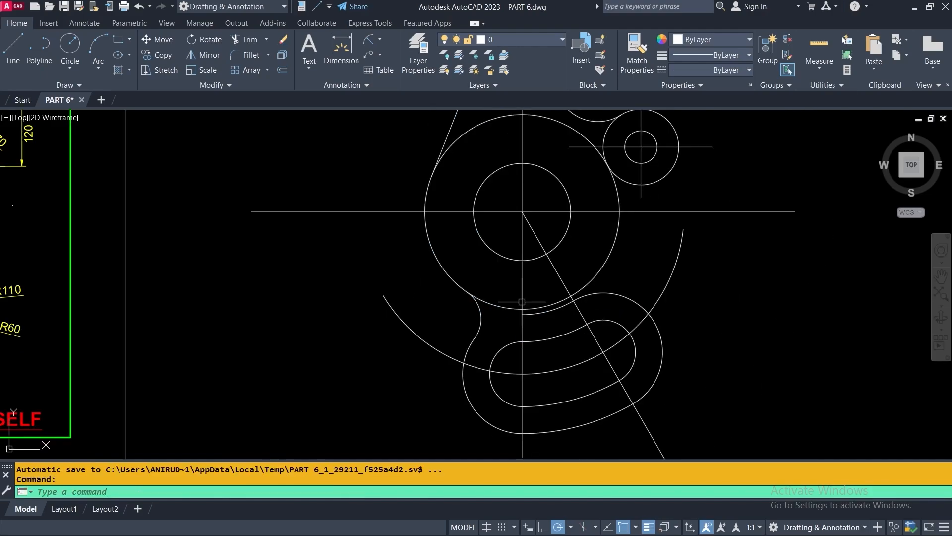
middle_drag(683, 278, 571, 279)
middle_drag(448, 240, 451, 249)
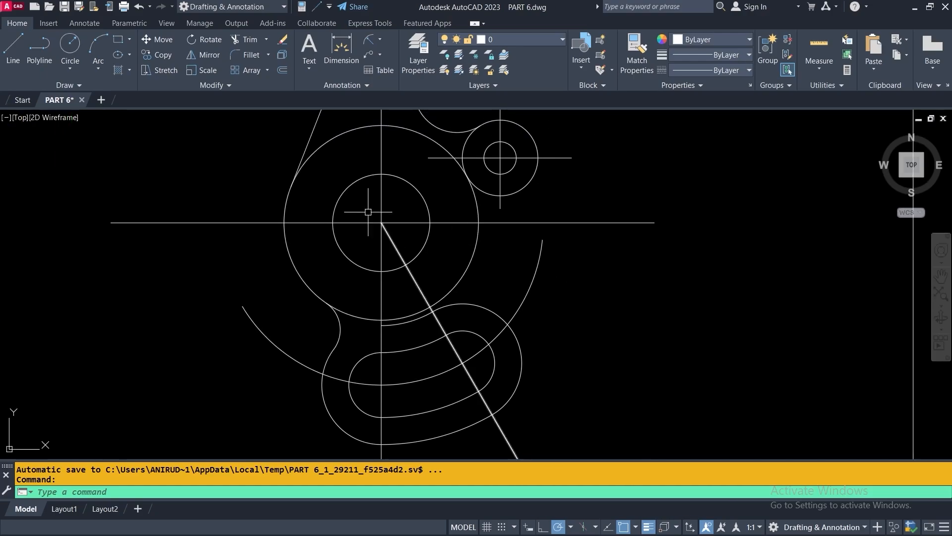
click(241, 38)
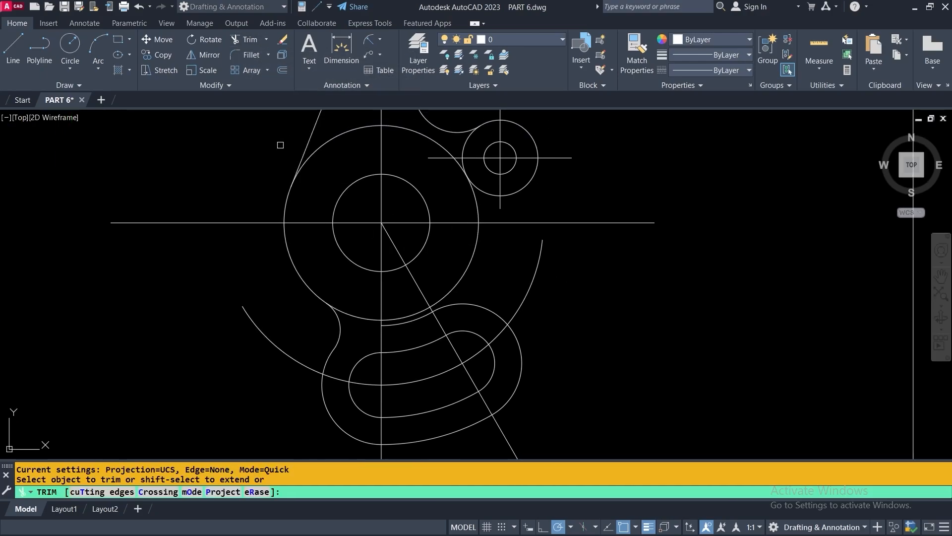
click(319, 148)
click(408, 131)
click(473, 198)
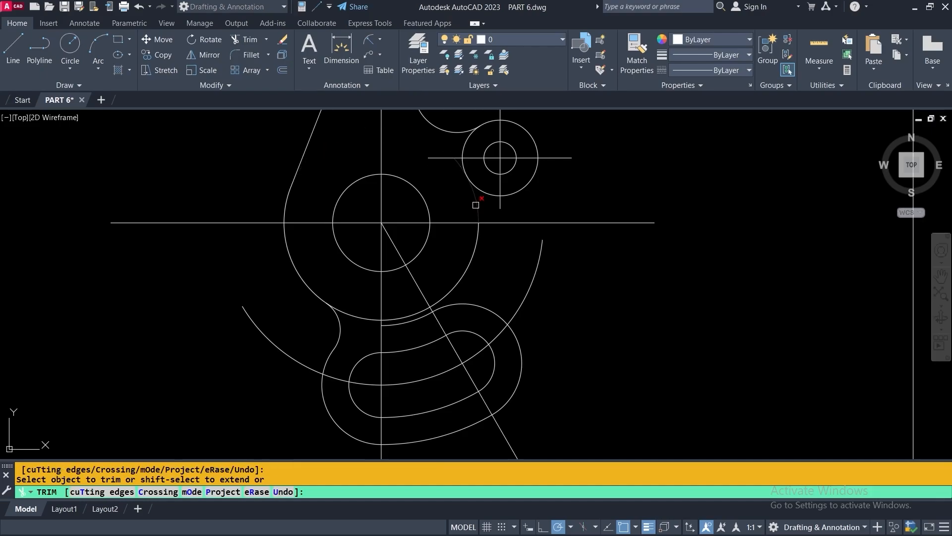
click(477, 231)
click(404, 314)
click(377, 317)
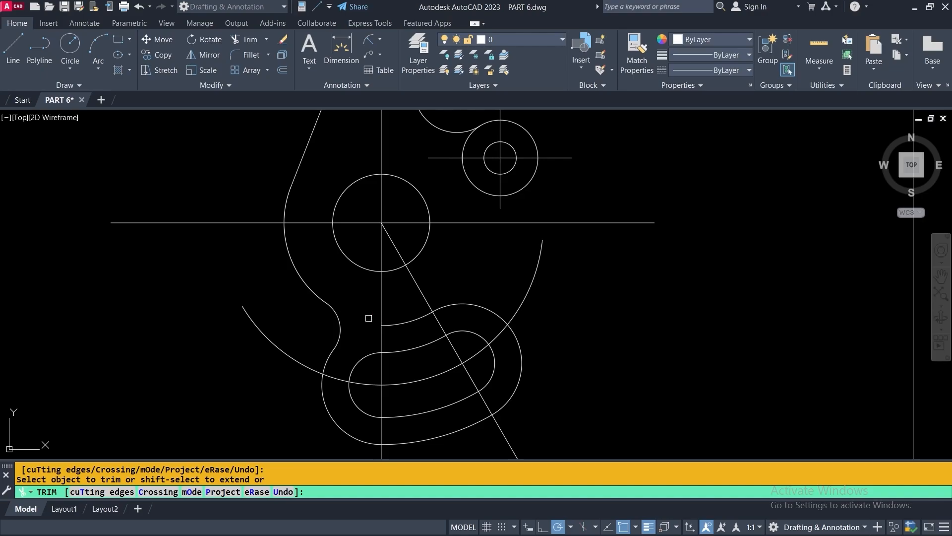
key(Return)
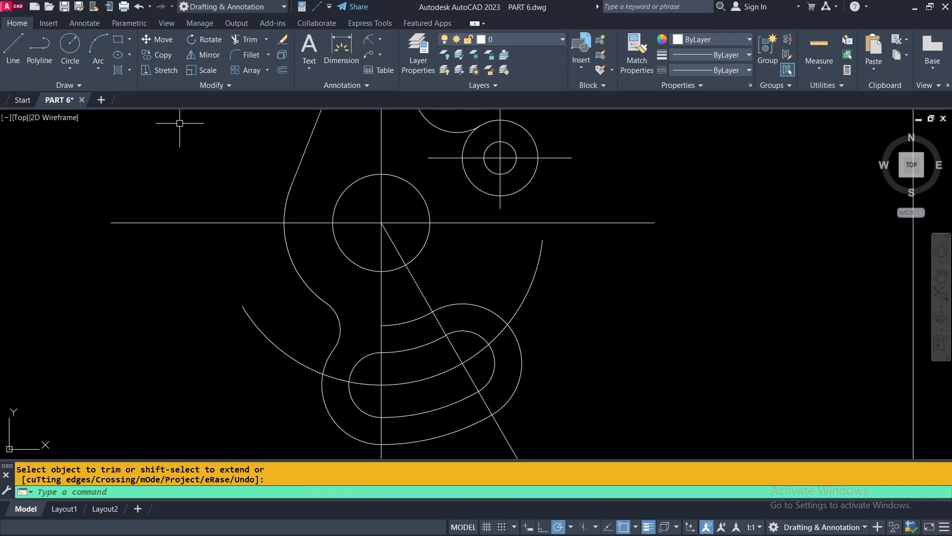
click(138, 6)
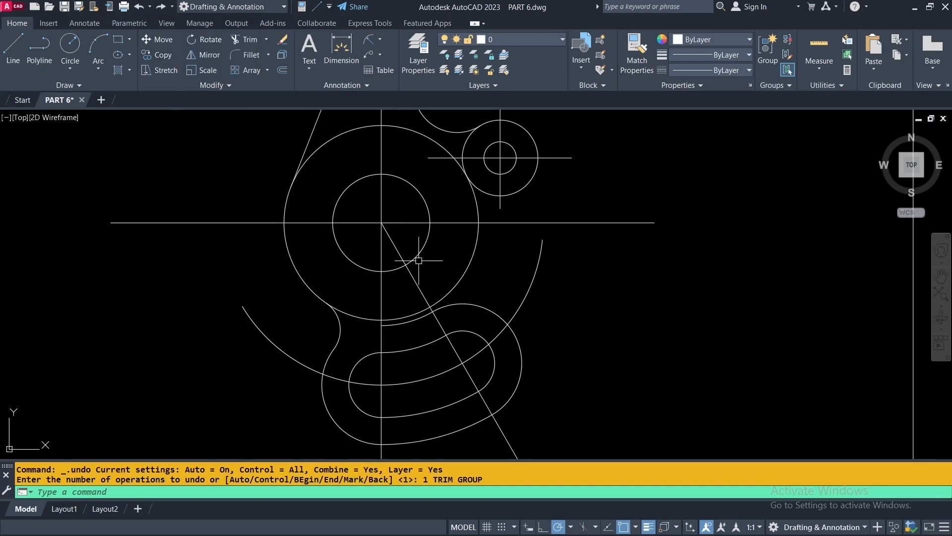
click(244, 43)
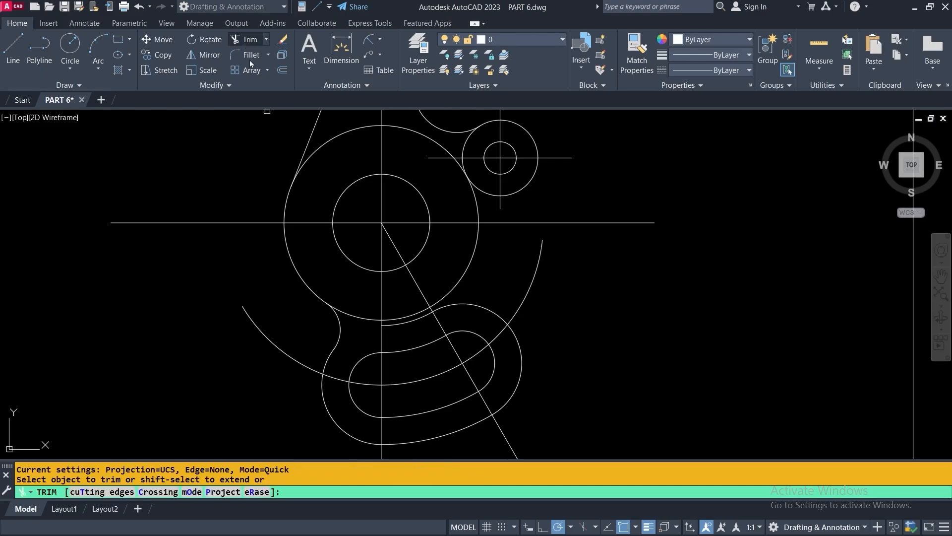
Set the lower fillet arc and slanted line as trim cutting edges
right_click(221, 167)
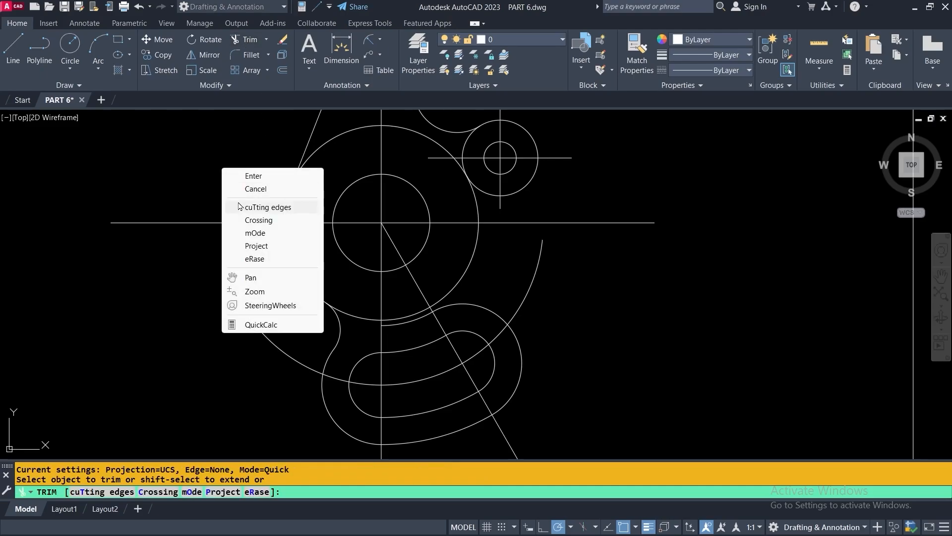
click(253, 207)
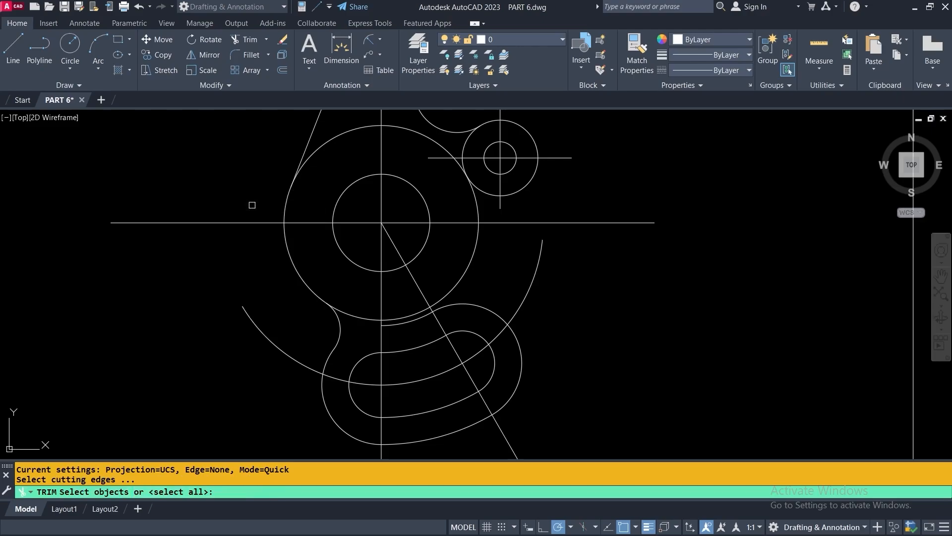
click(340, 330)
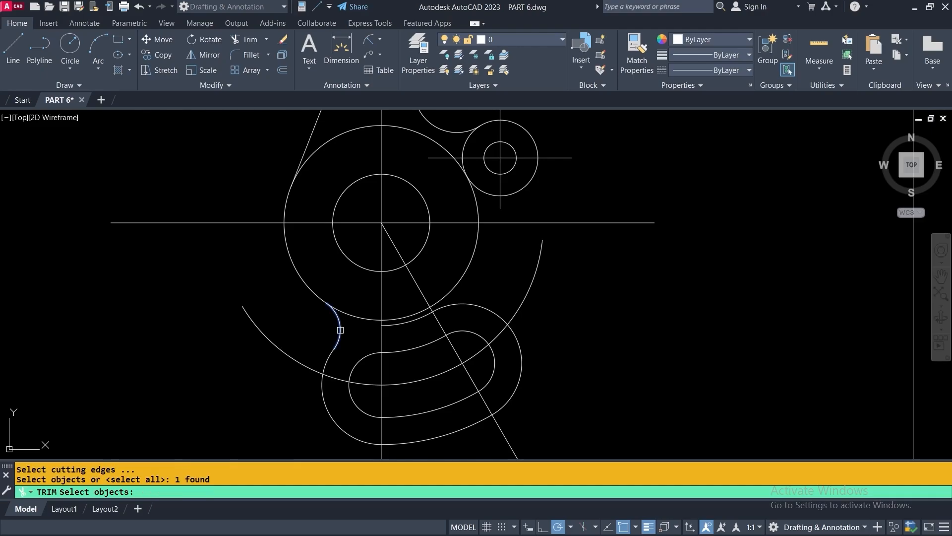
scroll(341, 330, down, 2)
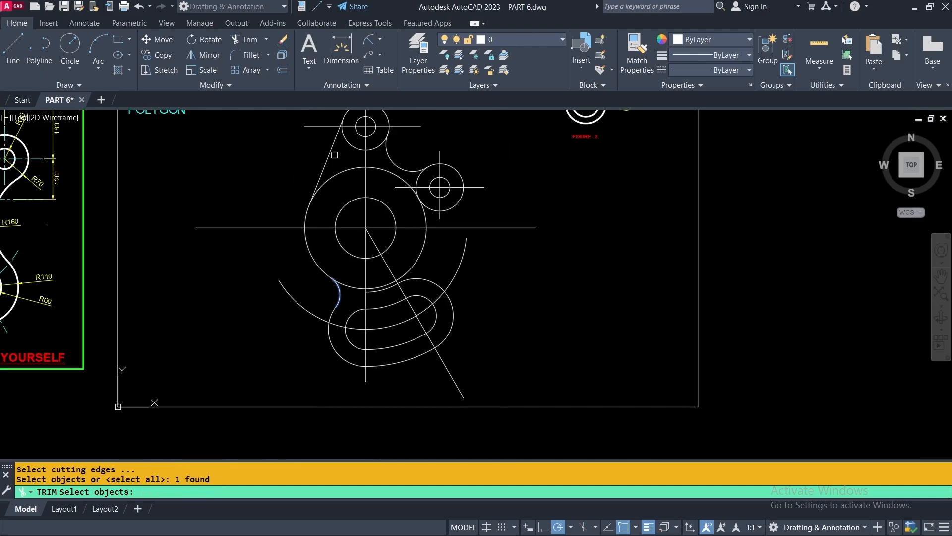
middle_drag(333, 157, 326, 183)
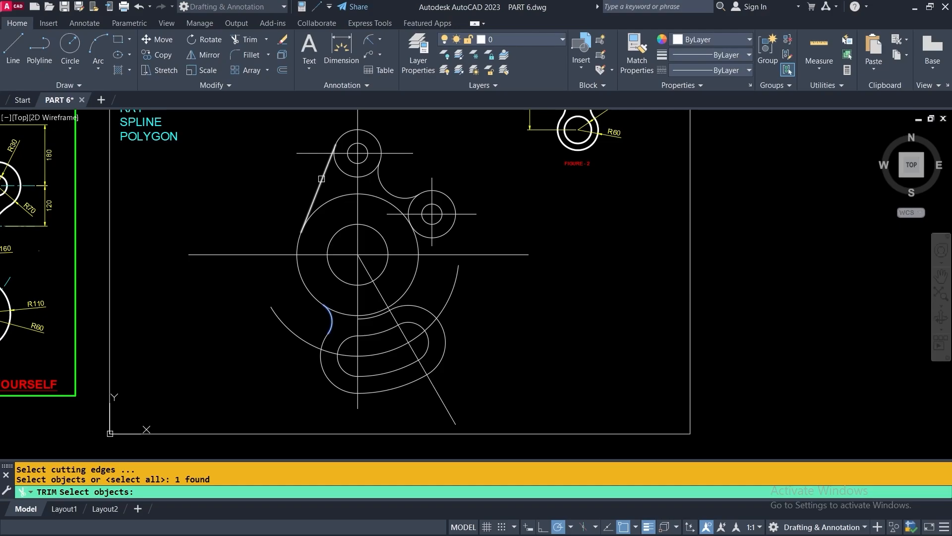
click(321, 178)
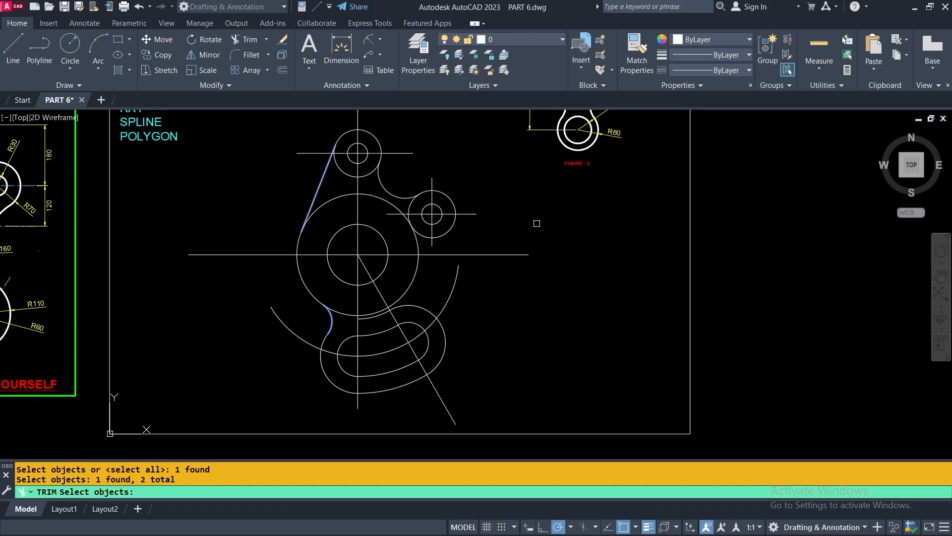
key(Return)
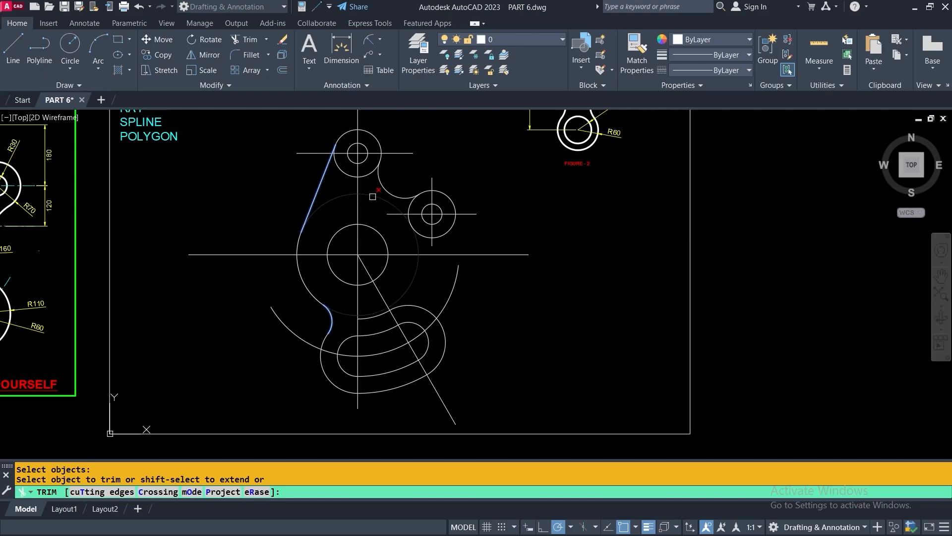
Trim away the large circle's right arc, keeping its left portion
click(410, 286)
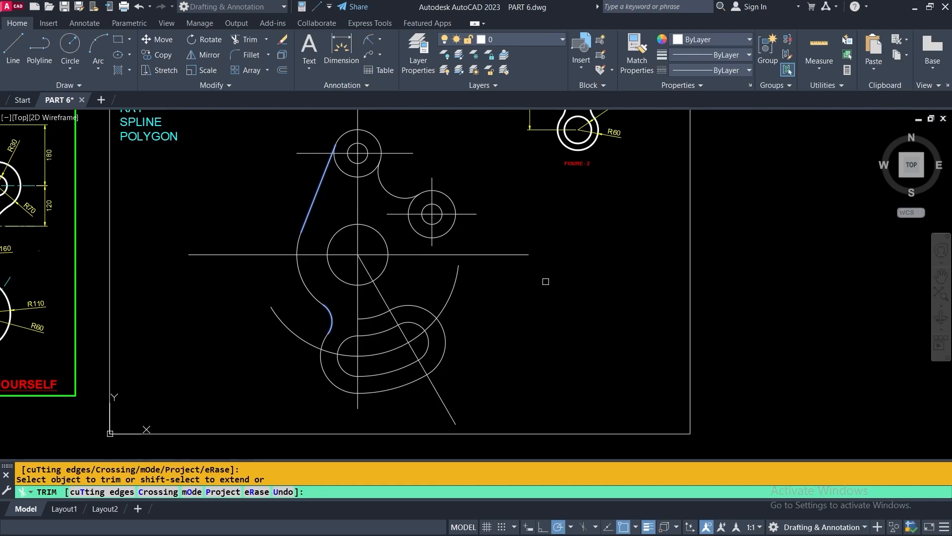
key(Return)
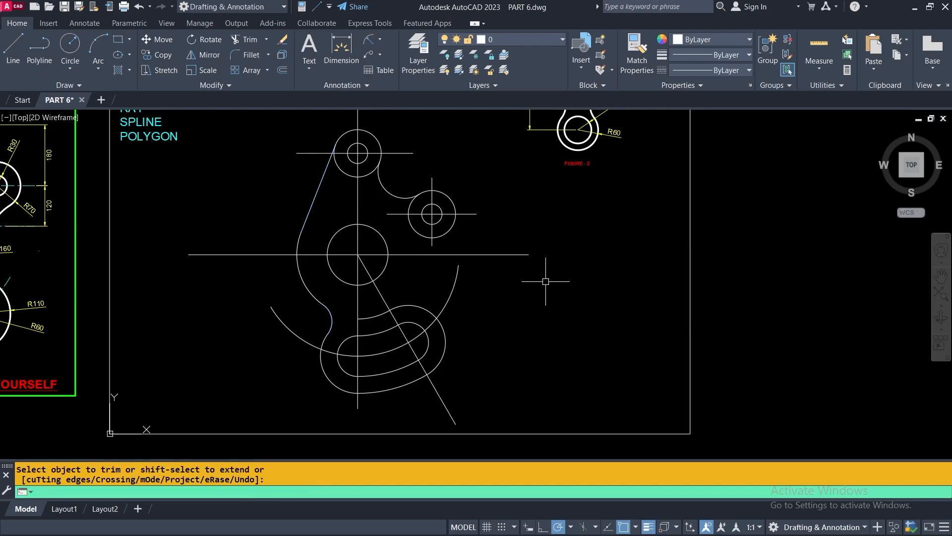
middle_drag(527, 339, 492, 337)
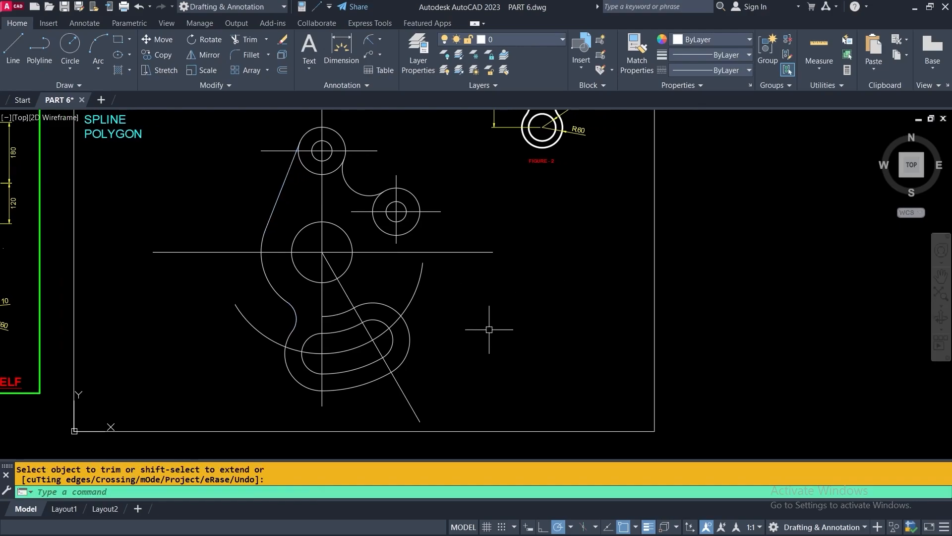
middle_drag(248, 249, 481, 261)
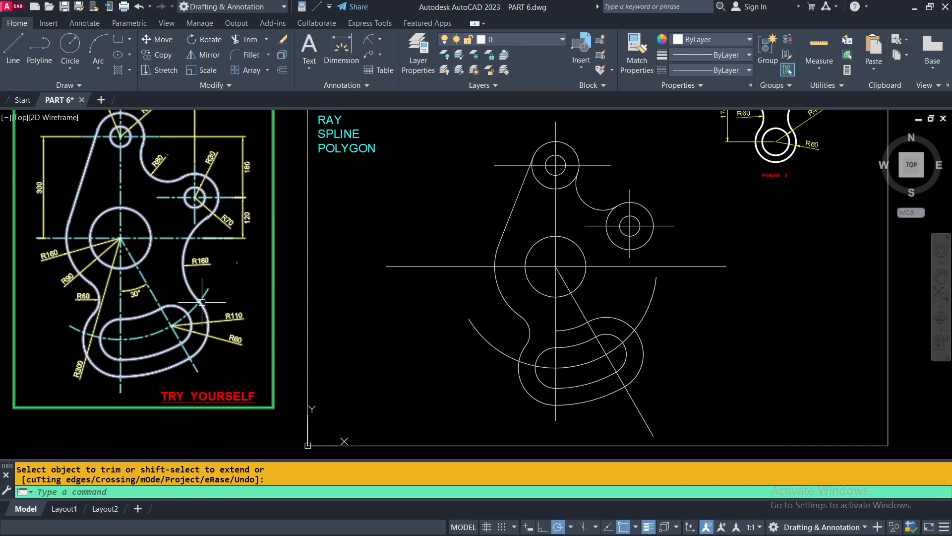
scroll(198, 280, up, 5)
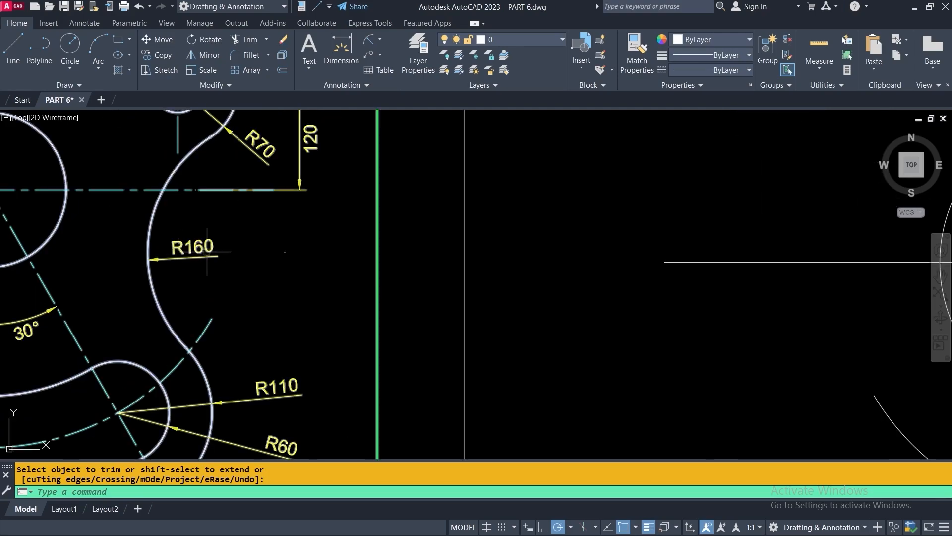
scroll(180, 251, down, 5)
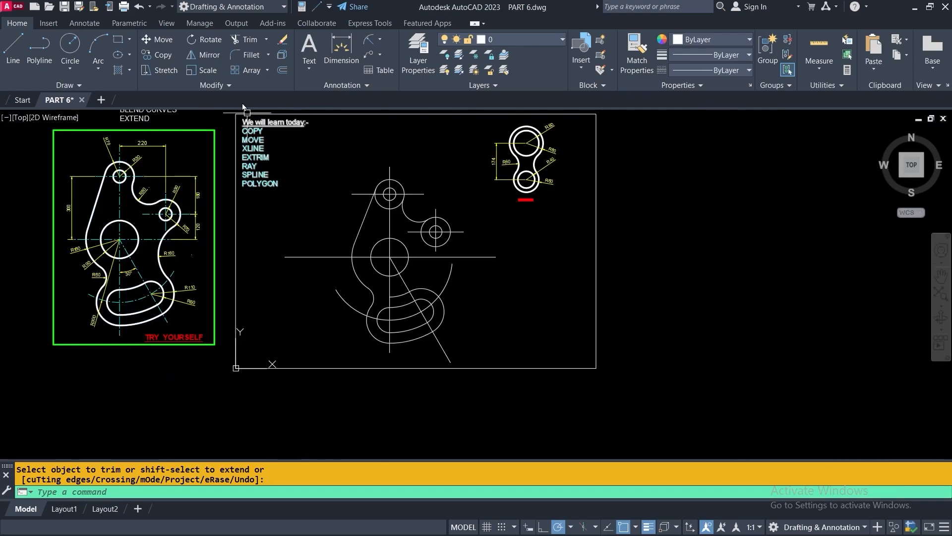
click(236, 56)
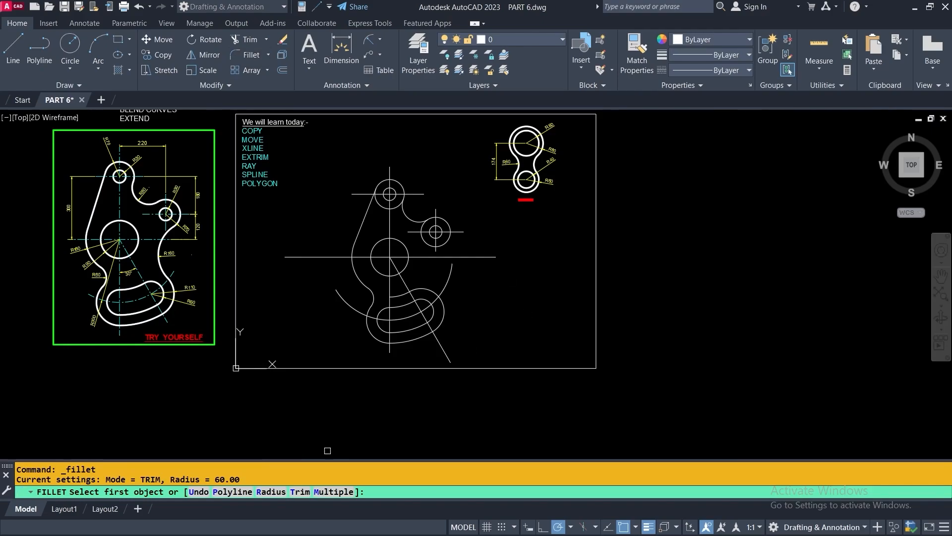
Fillet the slot's outer arc to the right boss circle with radius 160
click(271, 493)
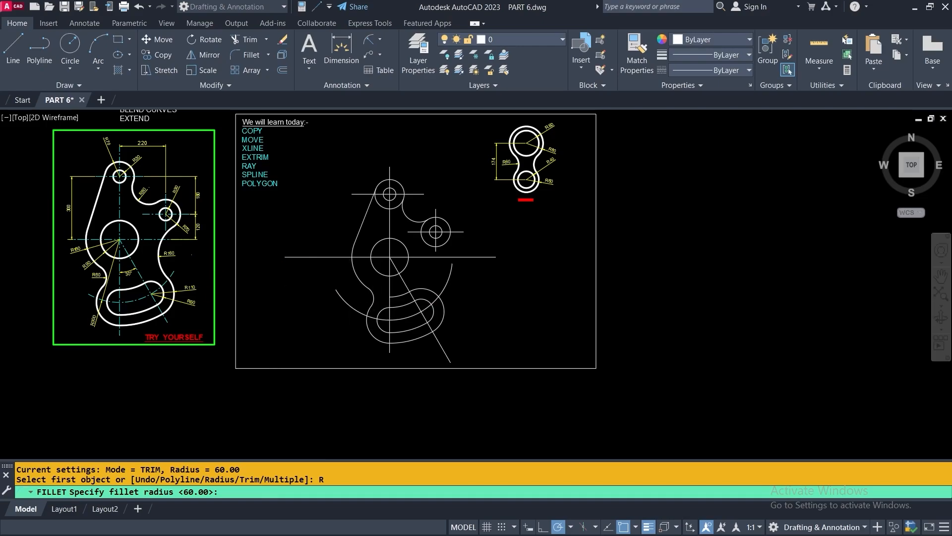
scroll(330, 260, up, 2)
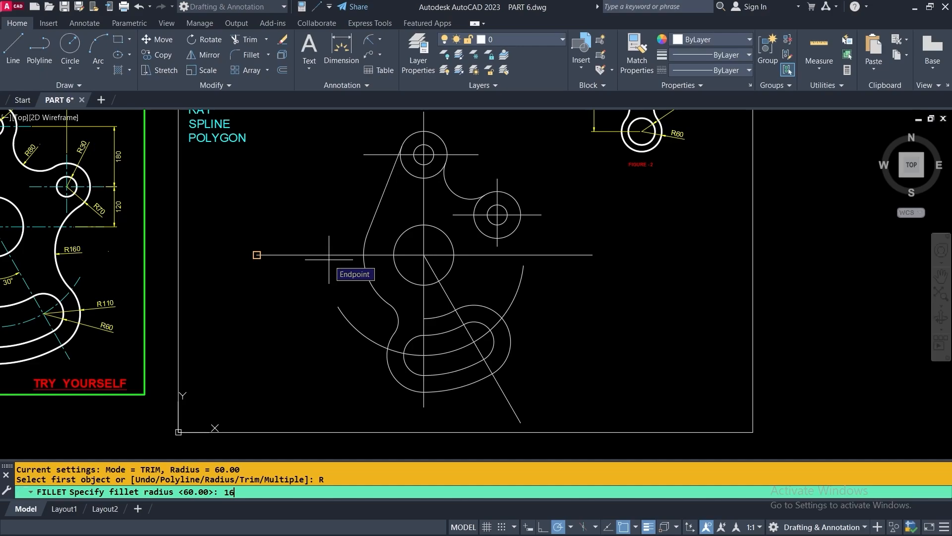
text(160)
key(Return)
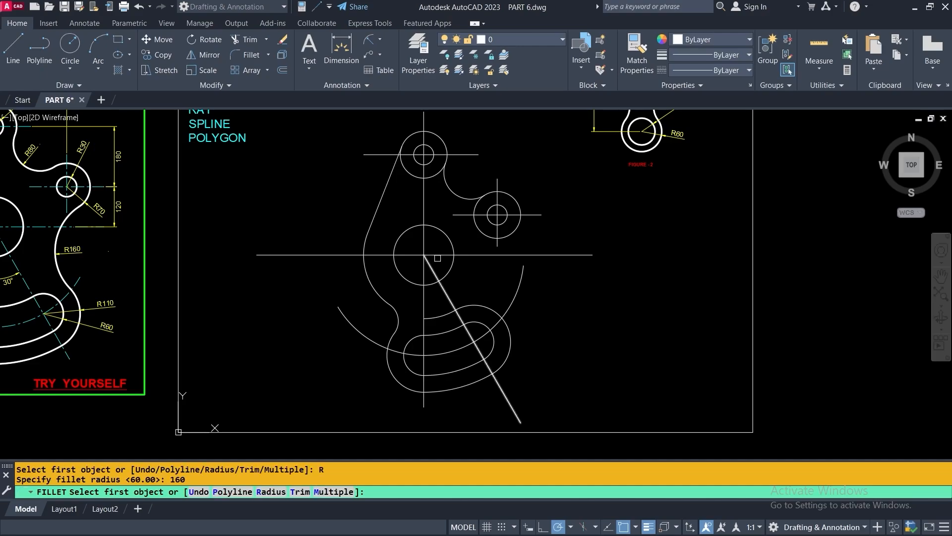
scroll(491, 302, up, 2)
click(492, 312)
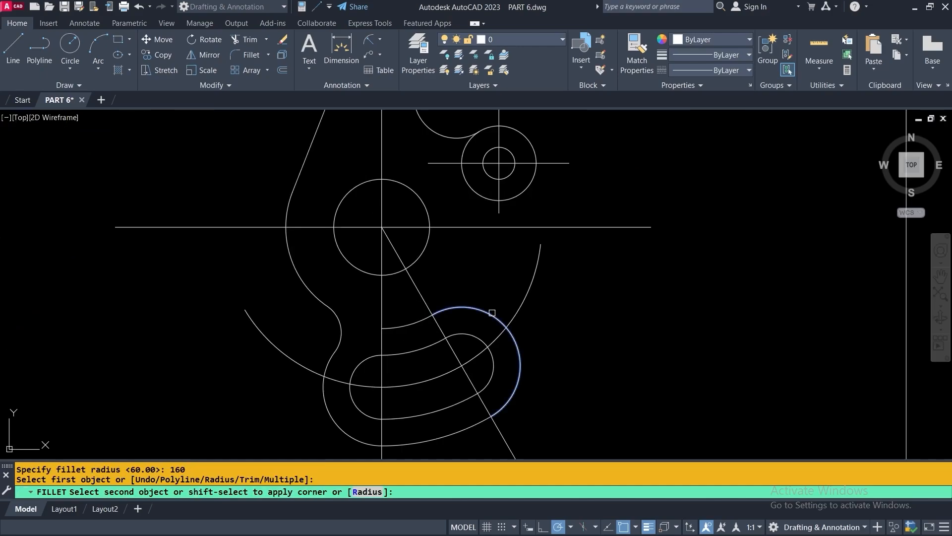
click(514, 198)
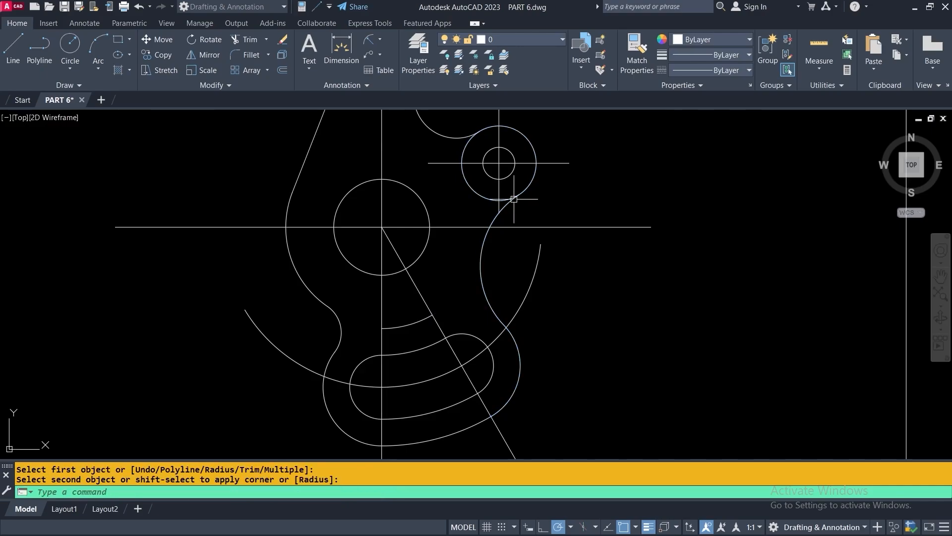
scroll(480, 281, down, 2)
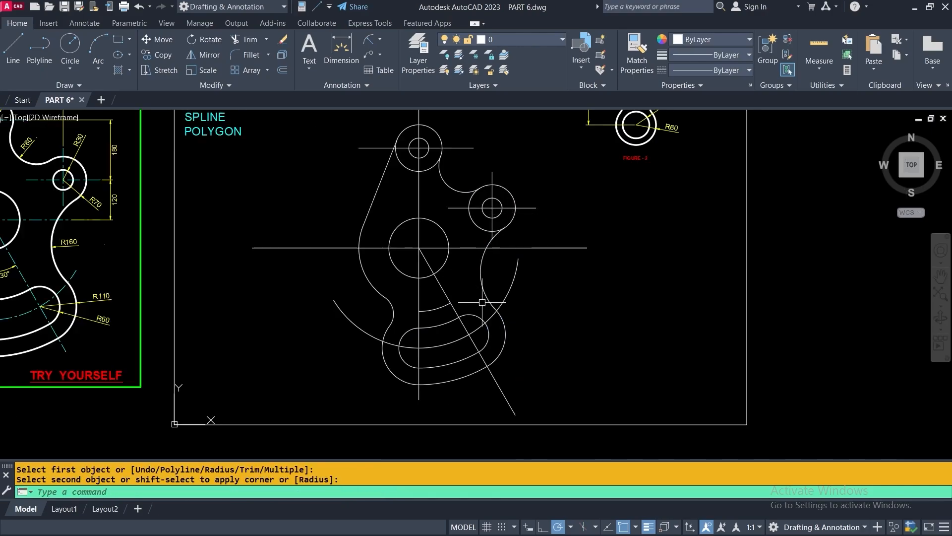
Trim the right boss circle's upper-left and lower-left arcs, then end TRIM
click(237, 41)
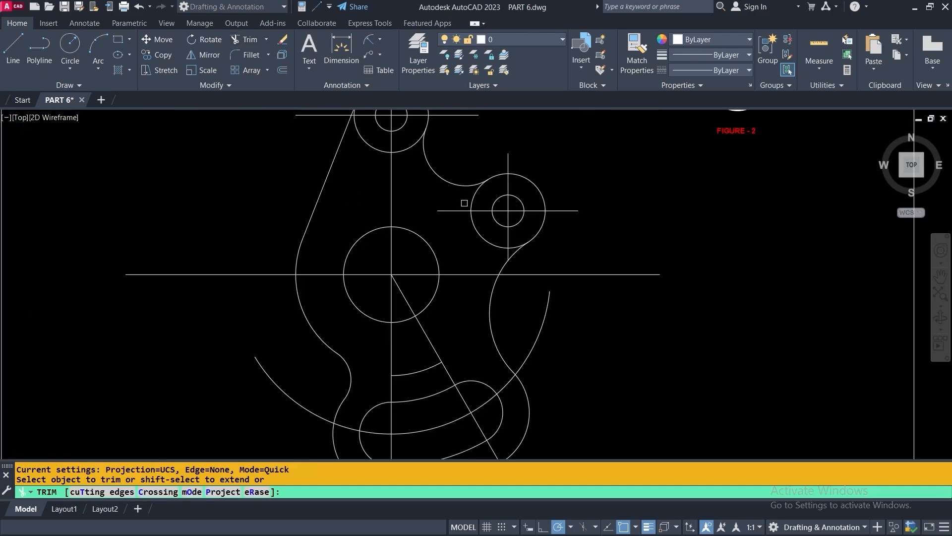
scroll(465, 203, up, 2)
click(476, 193)
click(476, 222)
scroll(517, 246, up, 4)
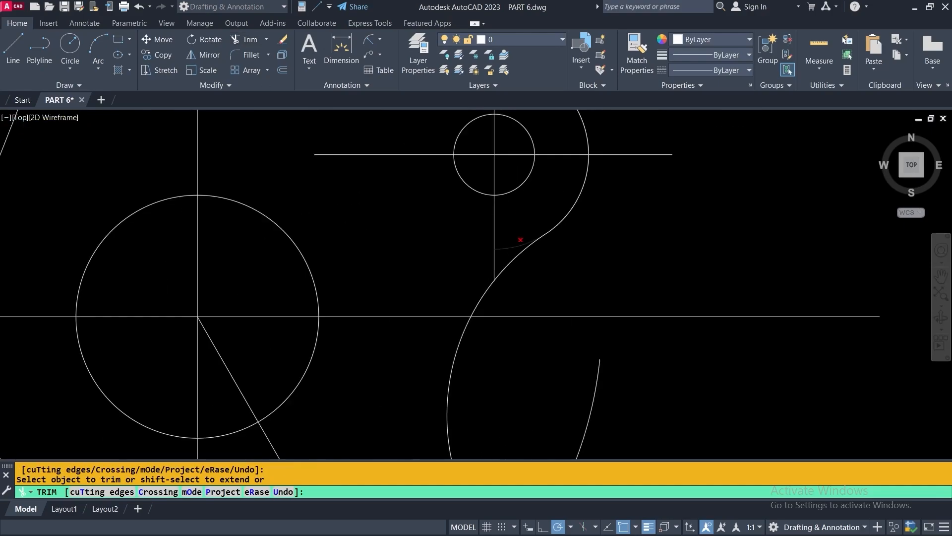
scroll(504, 237, down, 4)
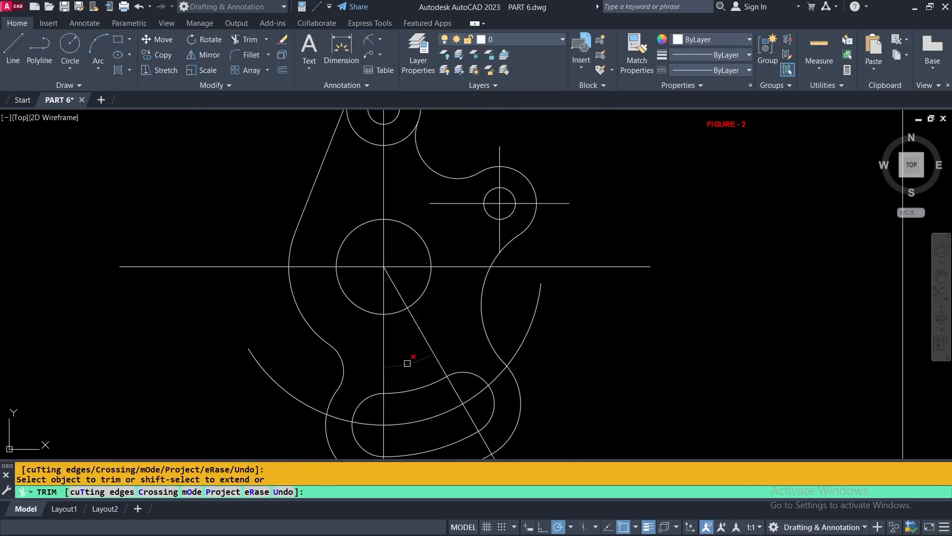
scroll(403, 326, down, 2)
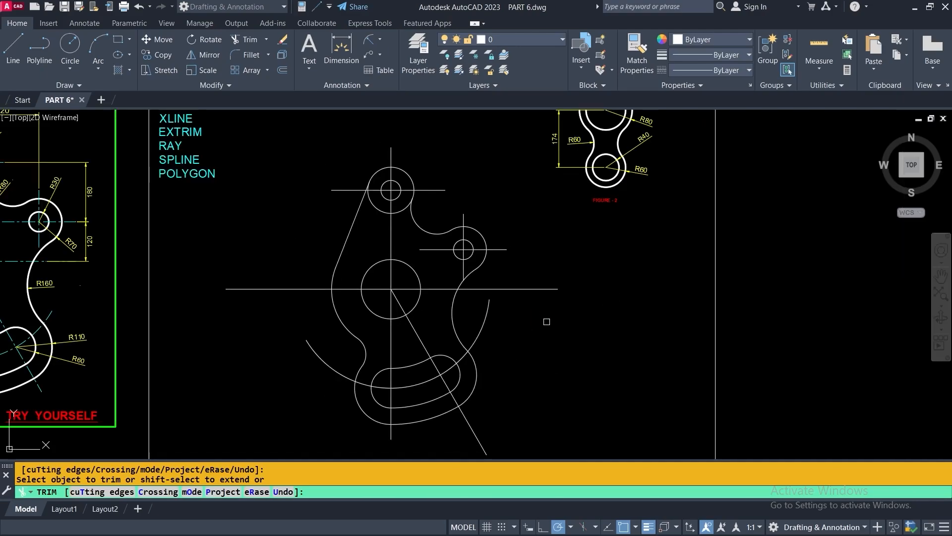
right_click(521, 206)
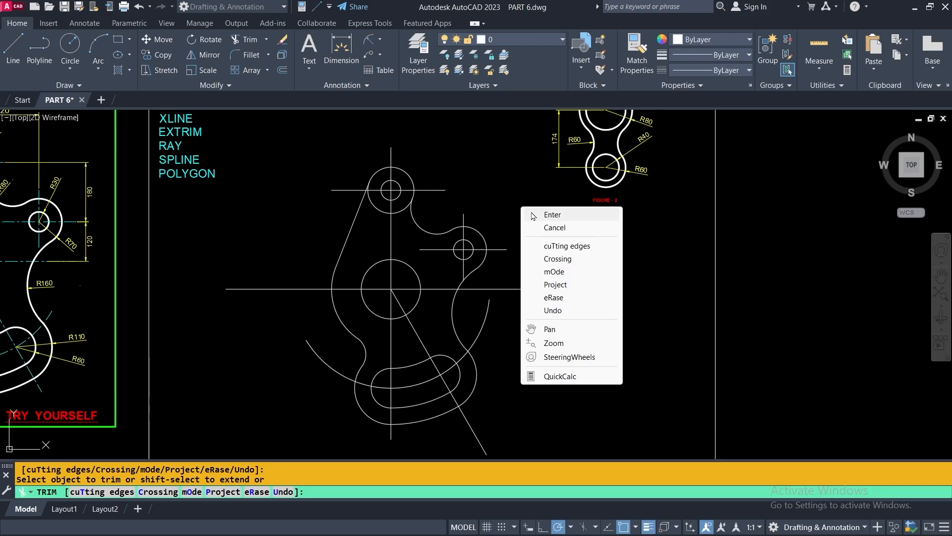
click(540, 213)
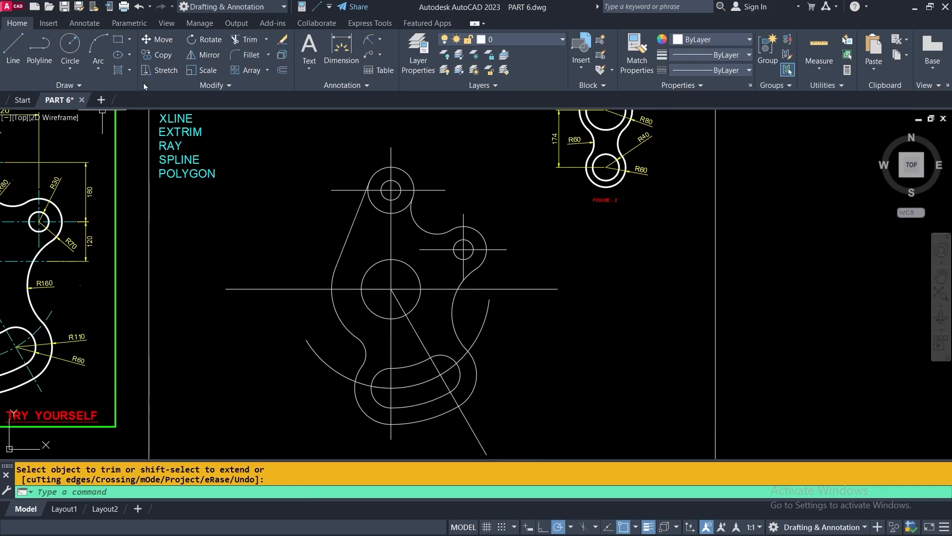
Draw a temporary rectangle around the horizontal centre line and set it as trim boundary
click(117, 39)
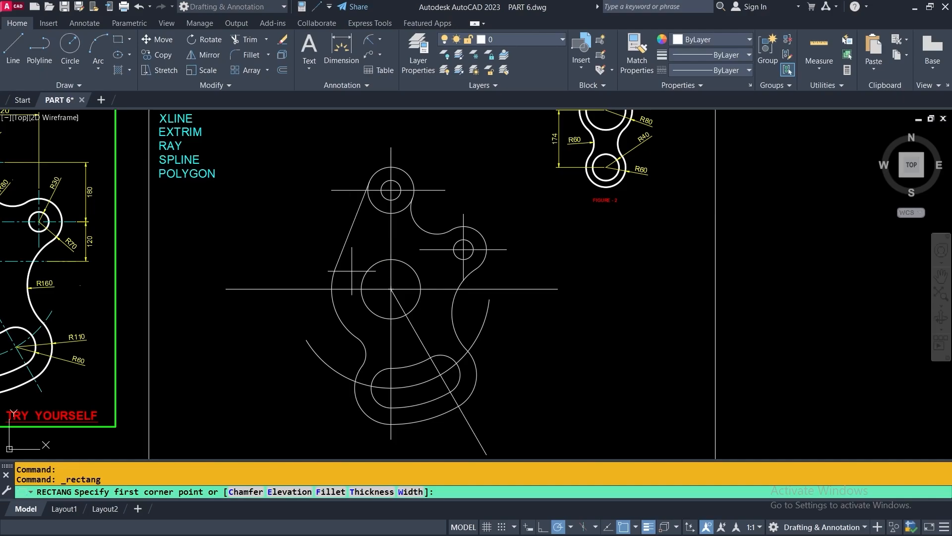
click(305, 268)
click(505, 313)
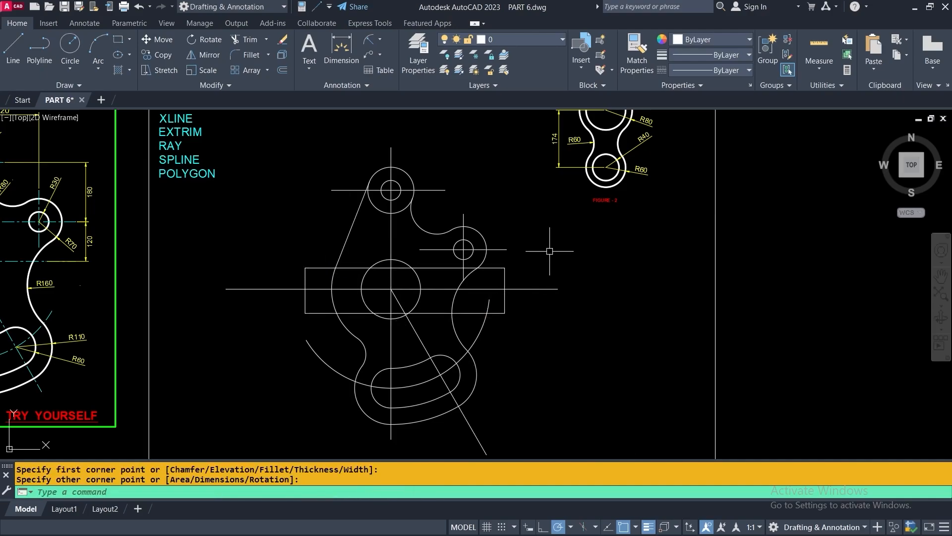
click(237, 40)
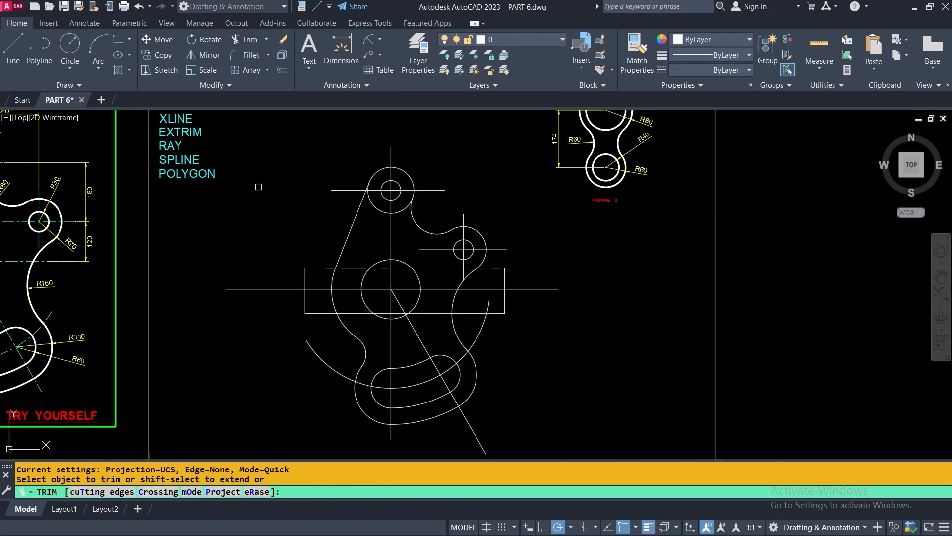
right_click(258, 188)
click(300, 227)
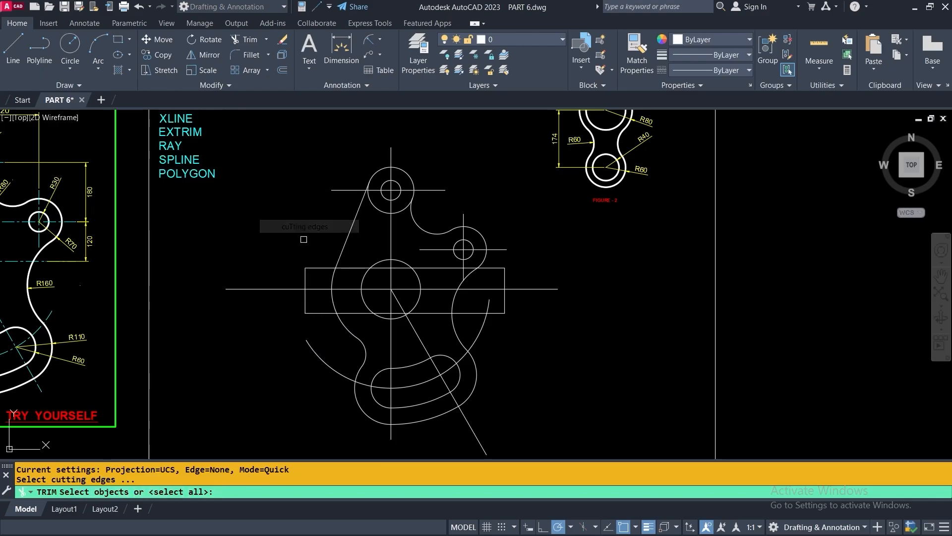
click(305, 303)
key(Return)
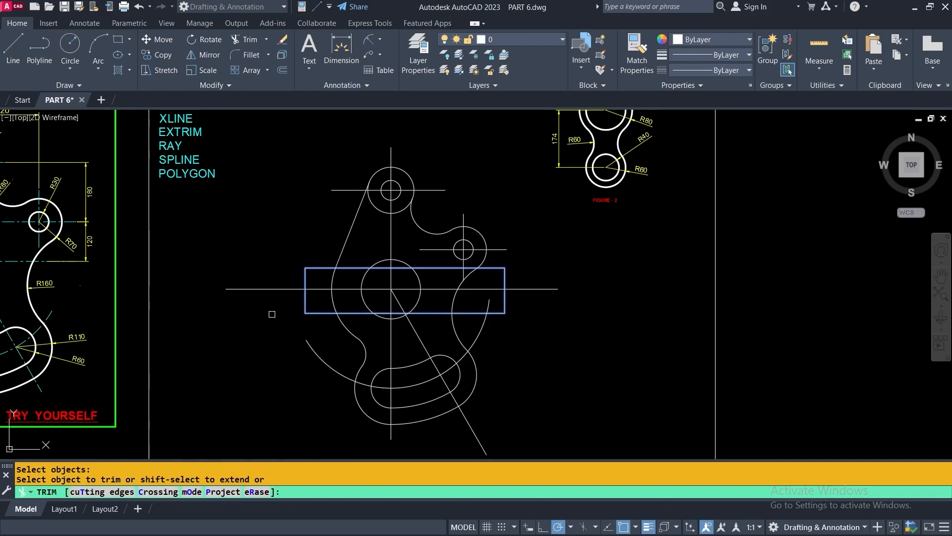
Cut both centre-line ends outside the rectangle, then delete the rectangle
click(273, 289)
click(540, 289)
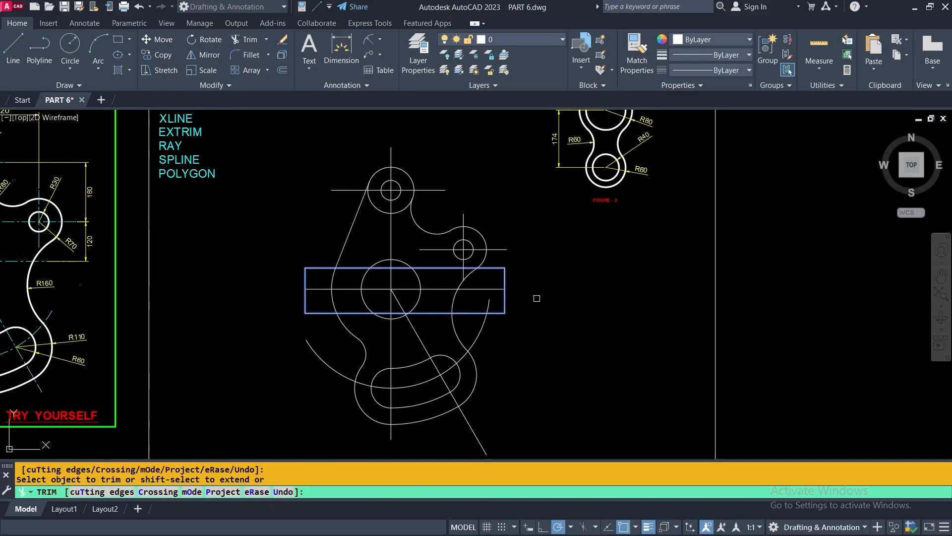
key(Return)
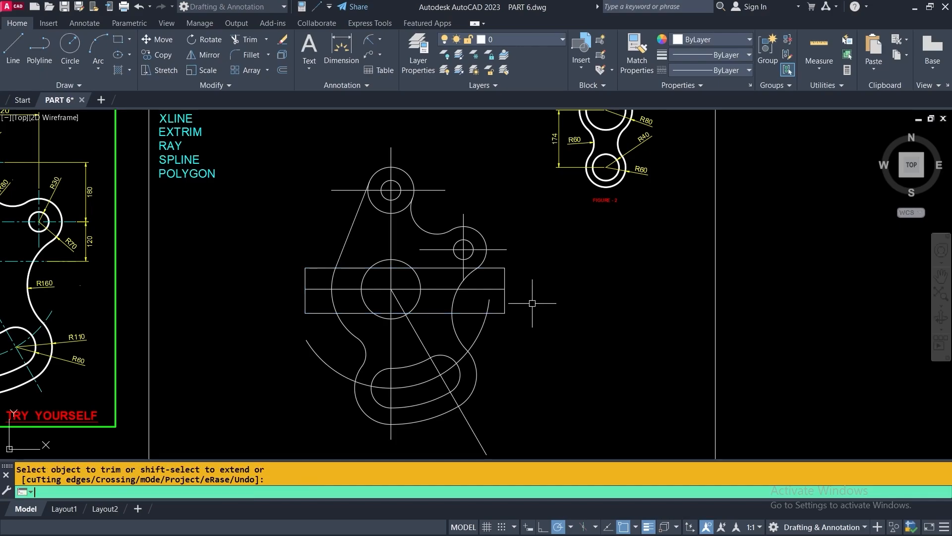
click(505, 298)
key(Delete)
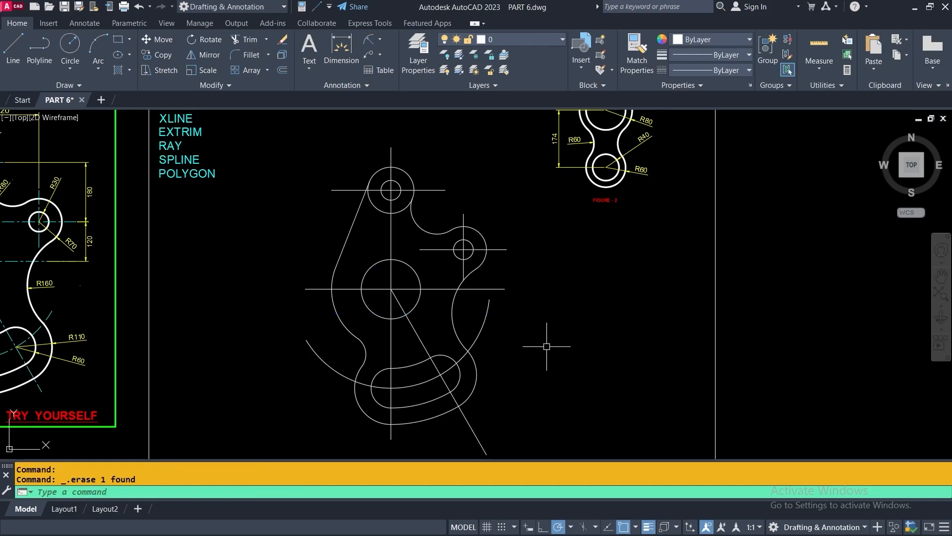
middle_drag(549, 340, 535, 284)
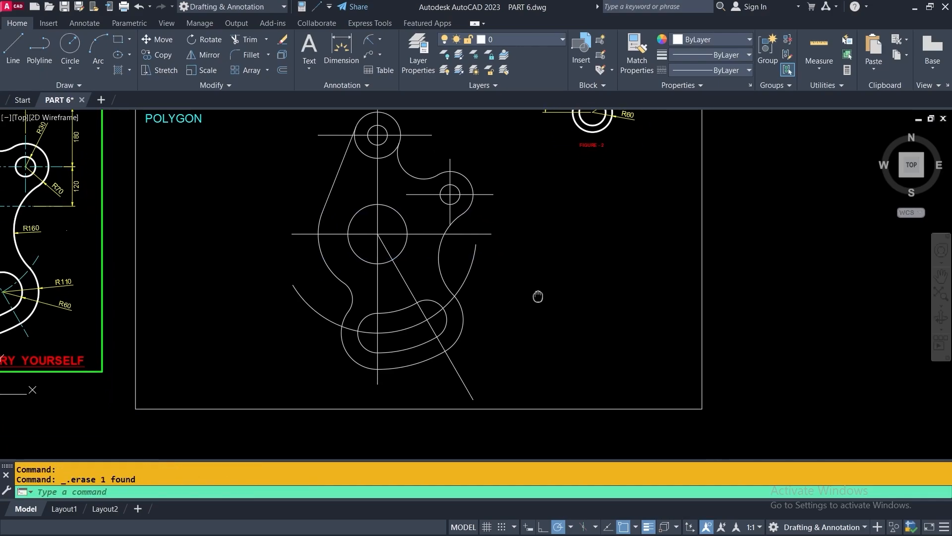
Draw a temporary circle from the large circle's centre to the part's bottom point
click(70, 46)
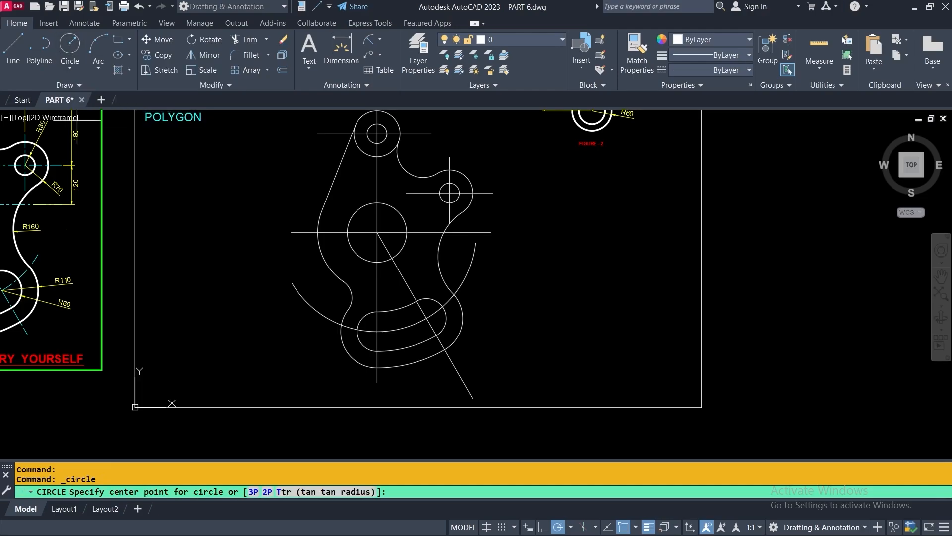
scroll(377, 232, up, 4)
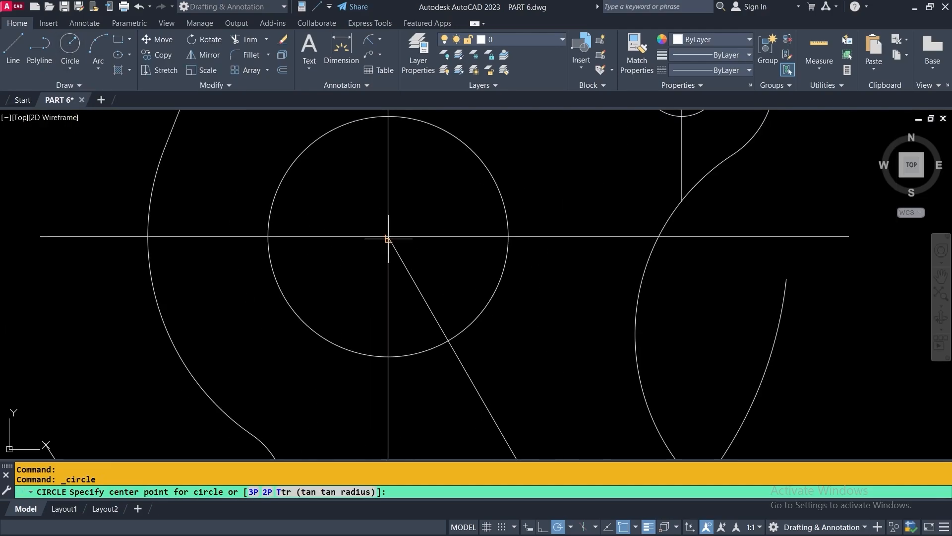
click(388, 237)
scroll(388, 237, down, 4)
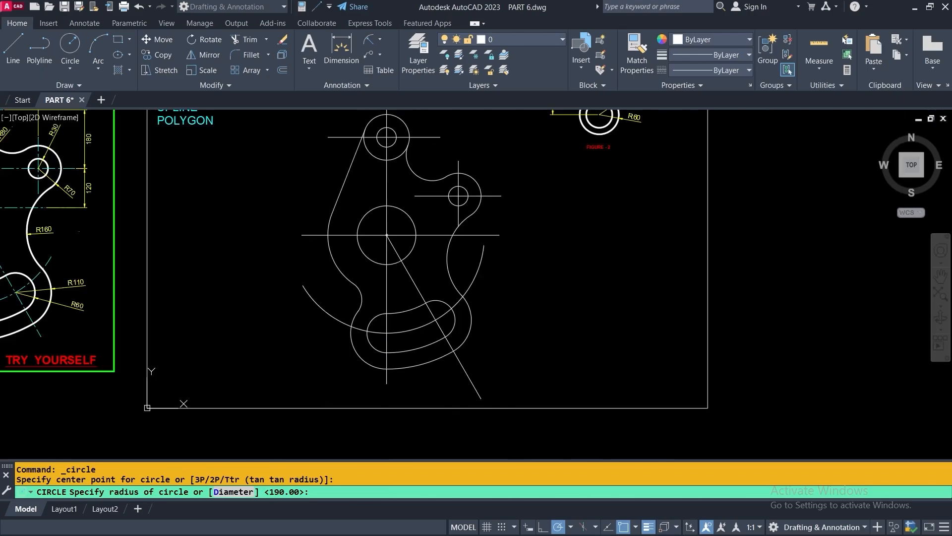
click(387, 383)
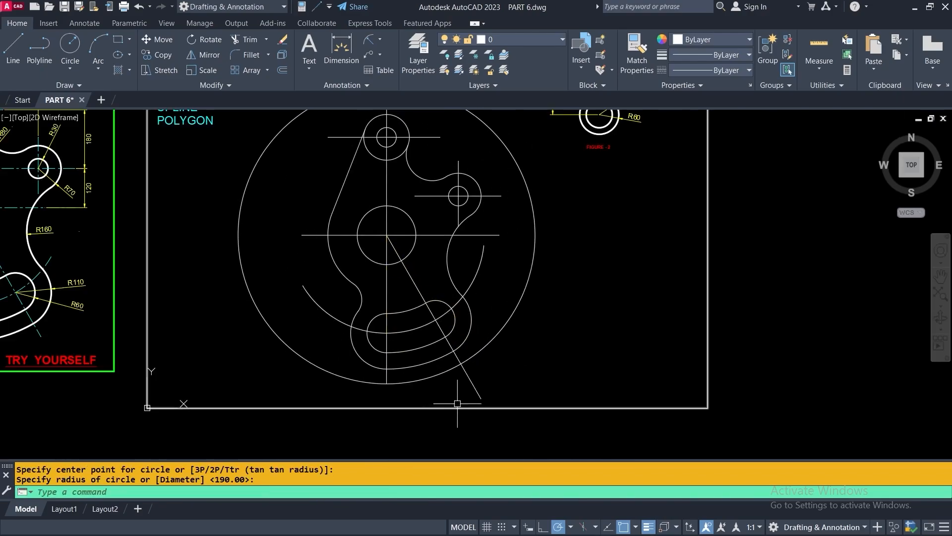
Trim the slanted line outside the temporary circle, then erase the circle
click(245, 39)
click(466, 373)
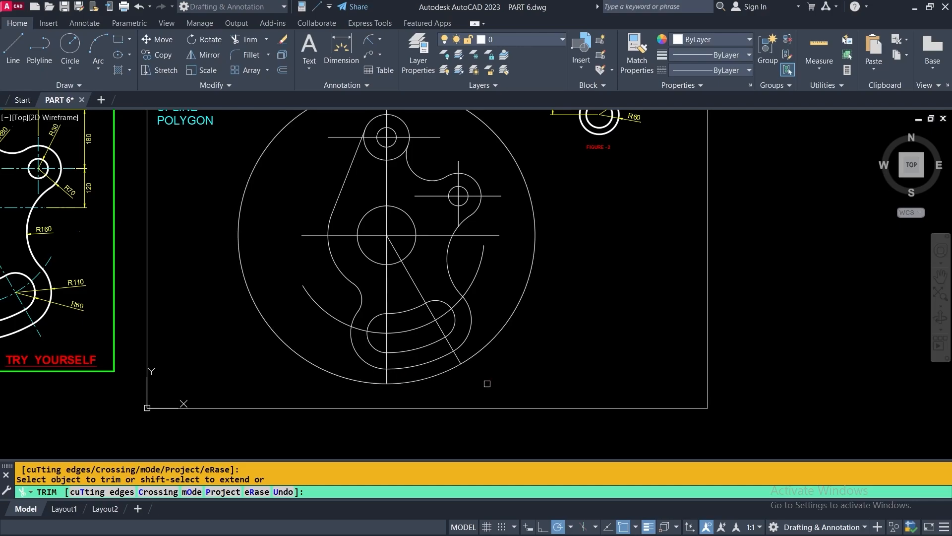
key(Return)
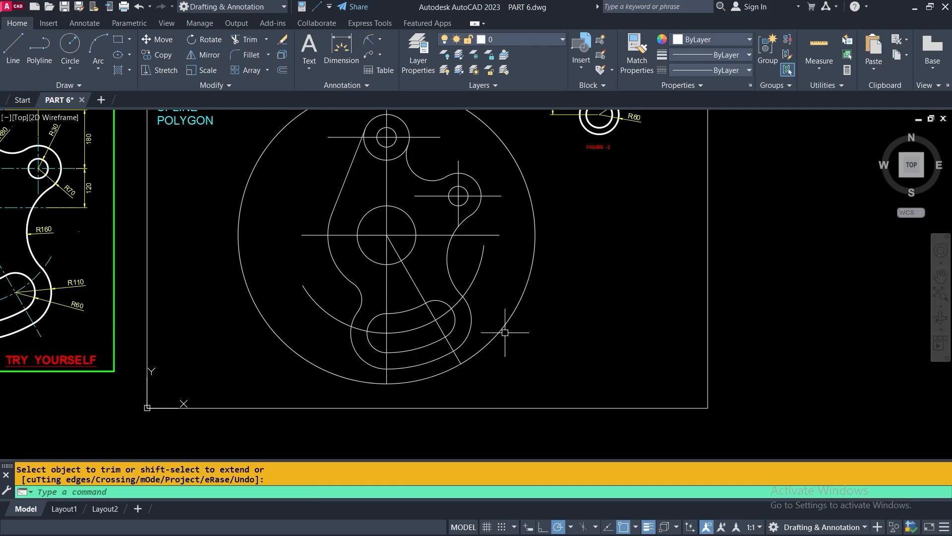
click(502, 332)
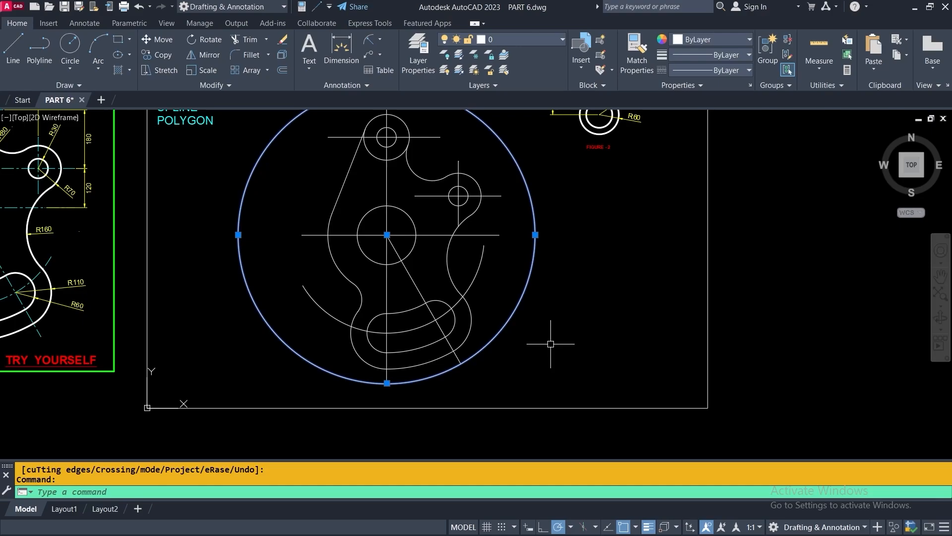
key(Delete)
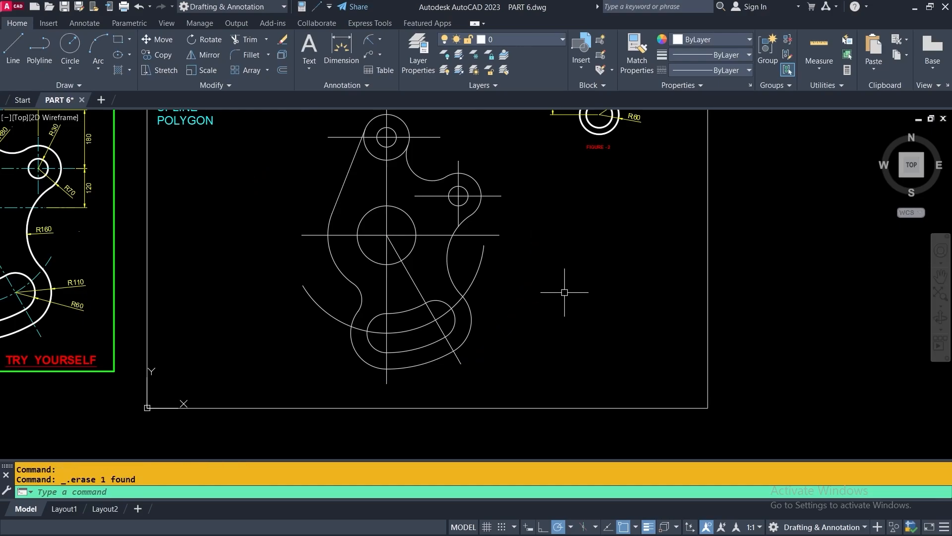
middle_drag(563, 285, 530, 333)
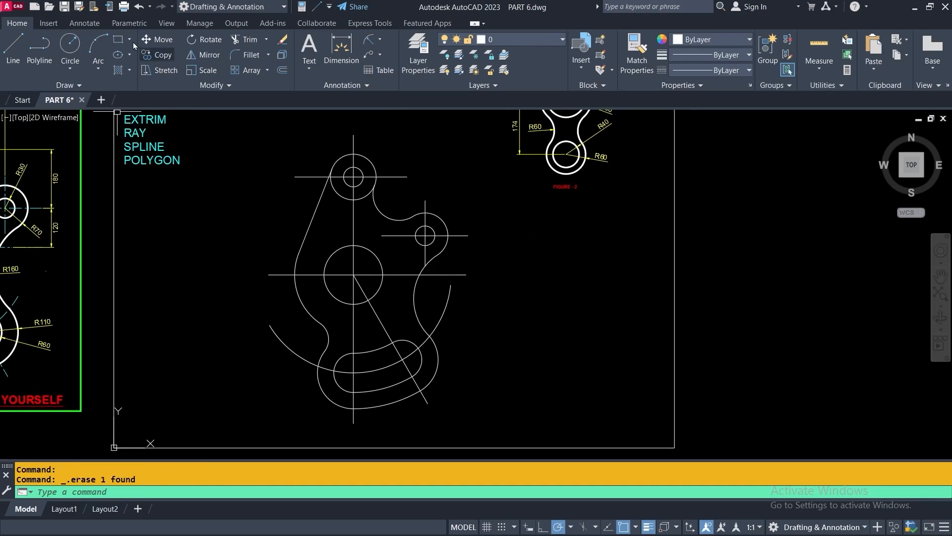
Trim the lower-left and lower-right arcs from the top boss's outer circle
click(244, 41)
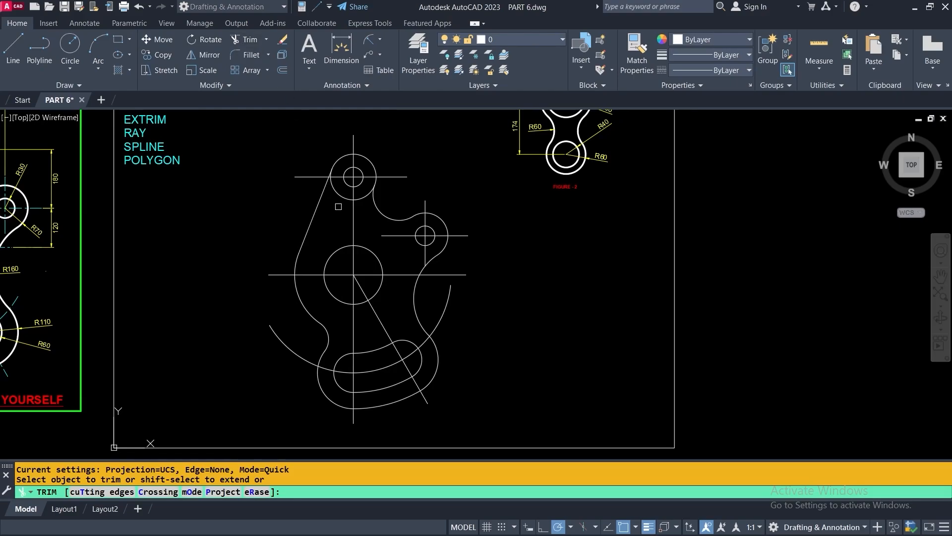
click(337, 193)
click(367, 195)
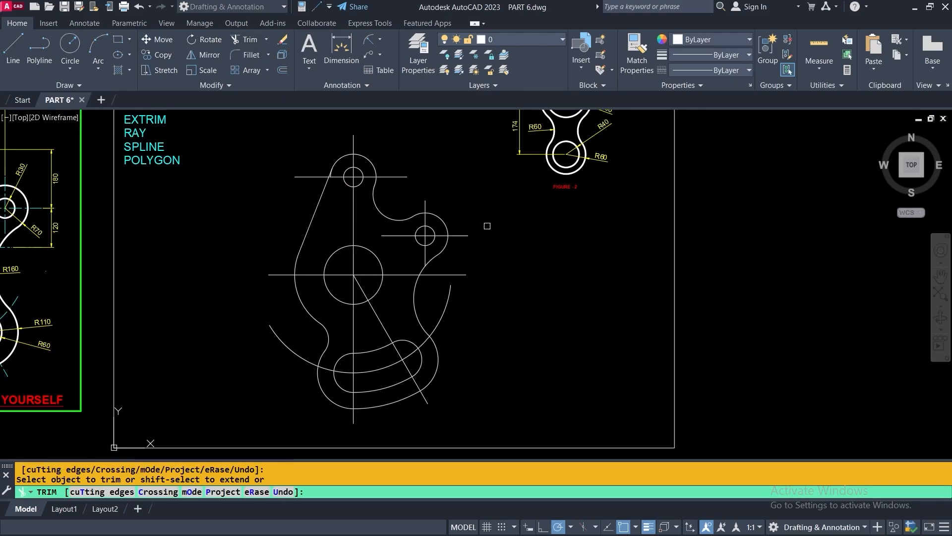
scroll(511, 248, down, 2)
key(Escape)
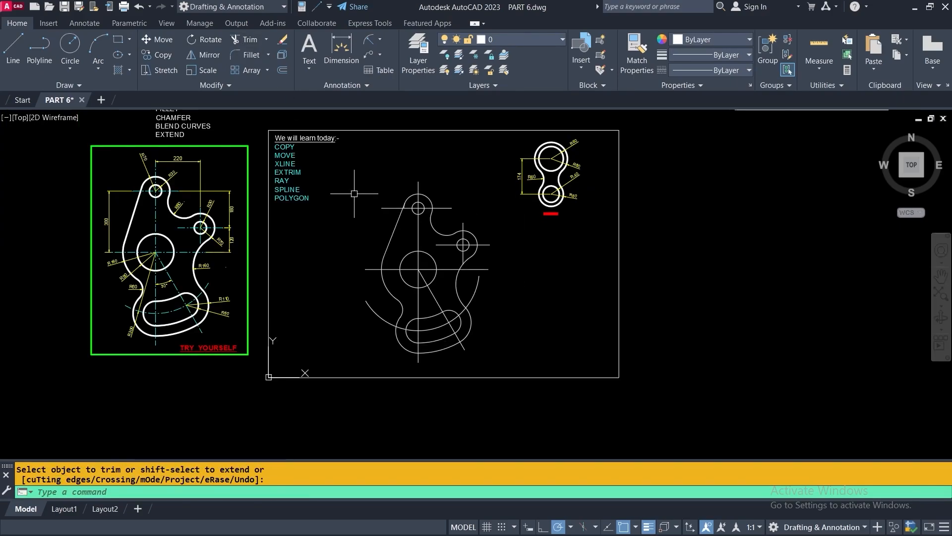
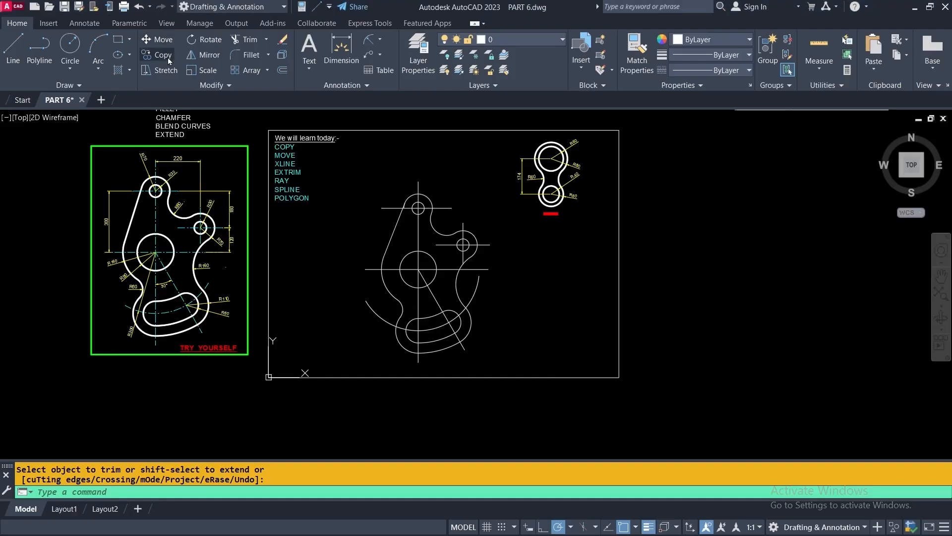
Move the cam figure from its big circle's centre to the empty space right of the frame
click(152, 39)
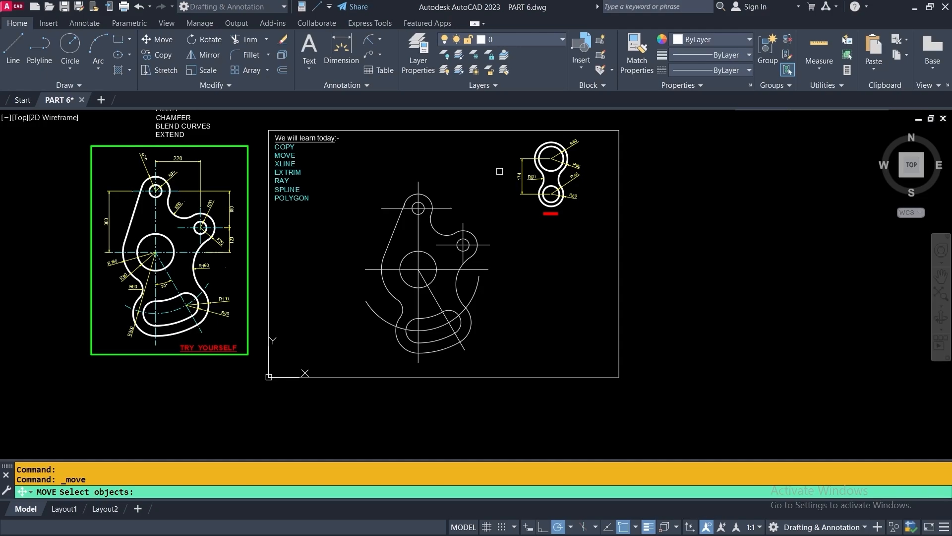
click(334, 173)
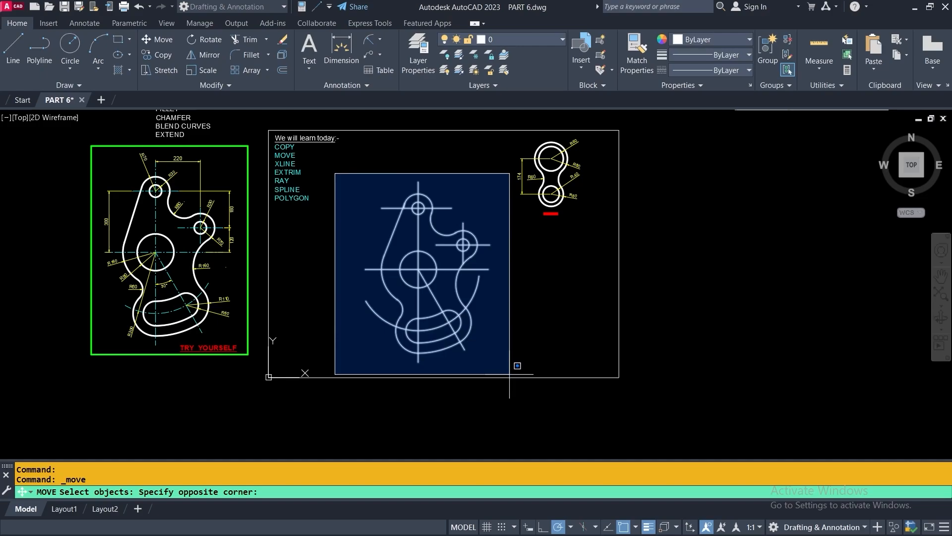
click(514, 368)
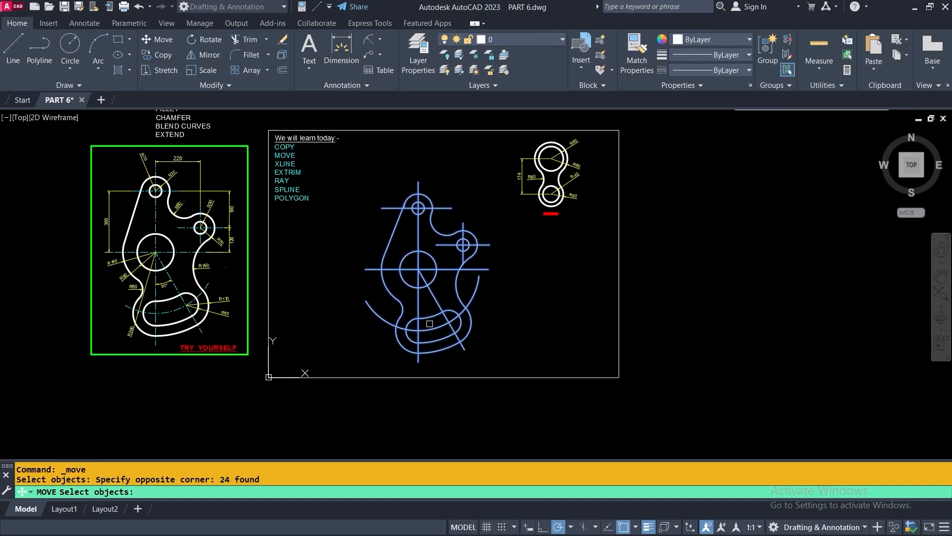
key(Return)
key(Return)
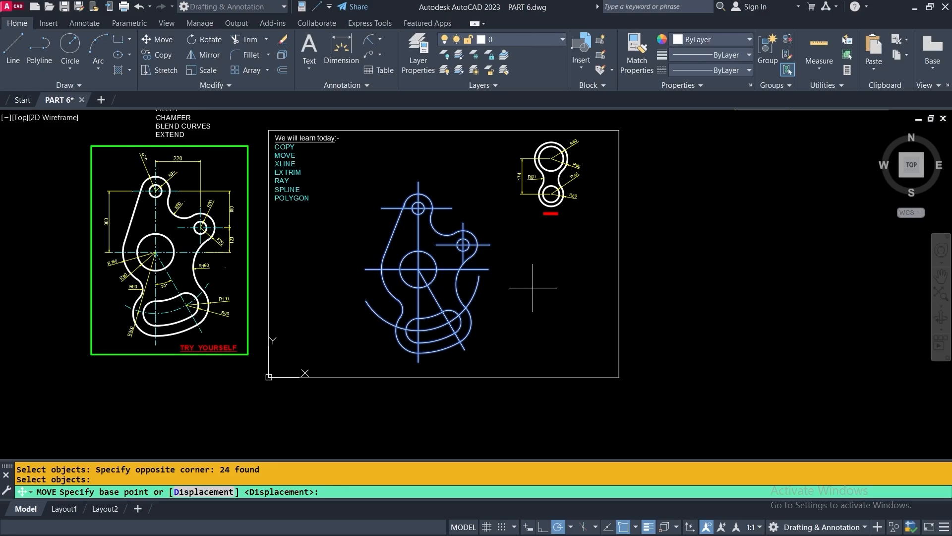
middle_drag(488, 284, 414, 330)
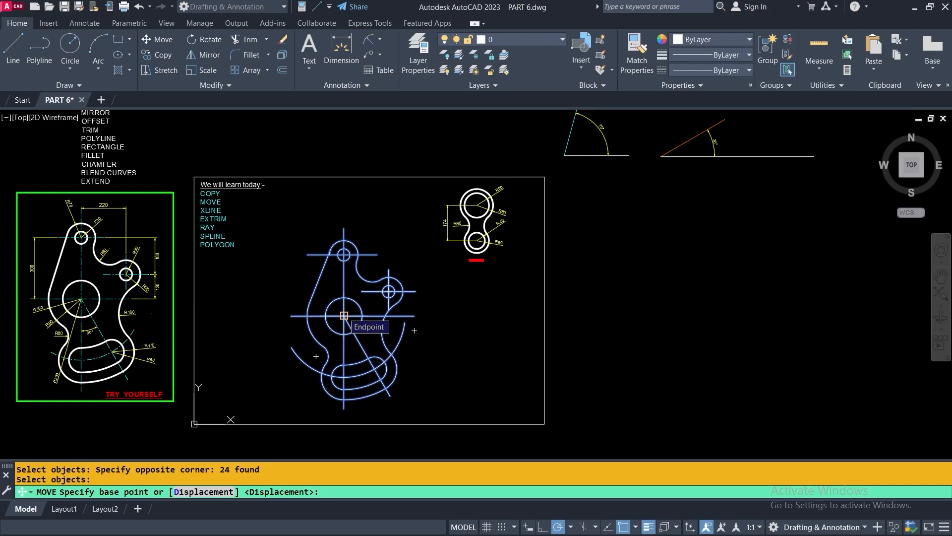
click(344, 316)
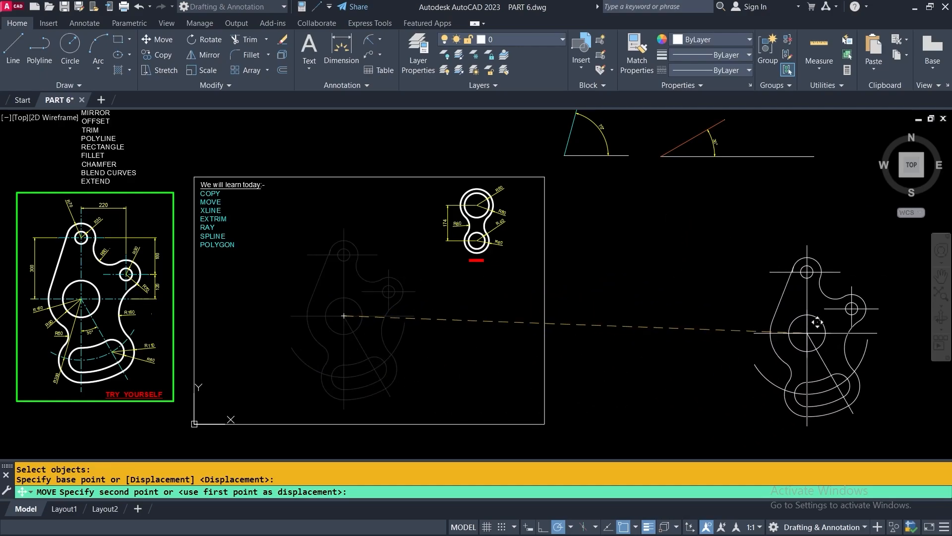
click(667, 269)
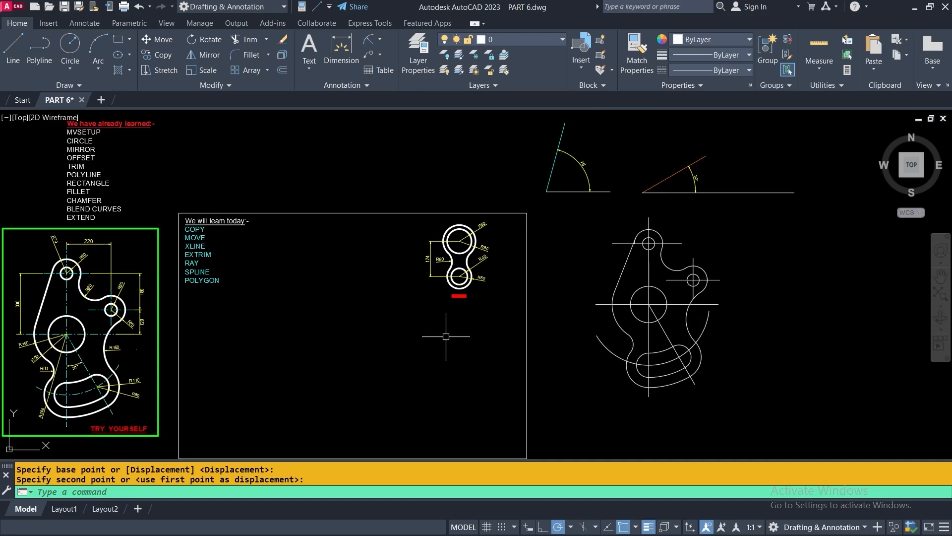
Move the two-circle link figure from its upper circle's centre to a spot above the frame
click(148, 42)
click(387, 170)
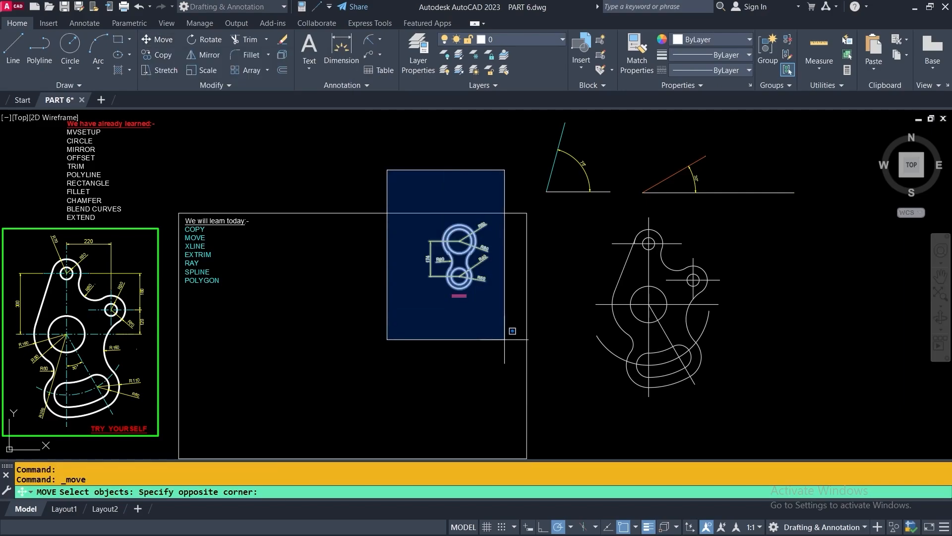
click(504, 339)
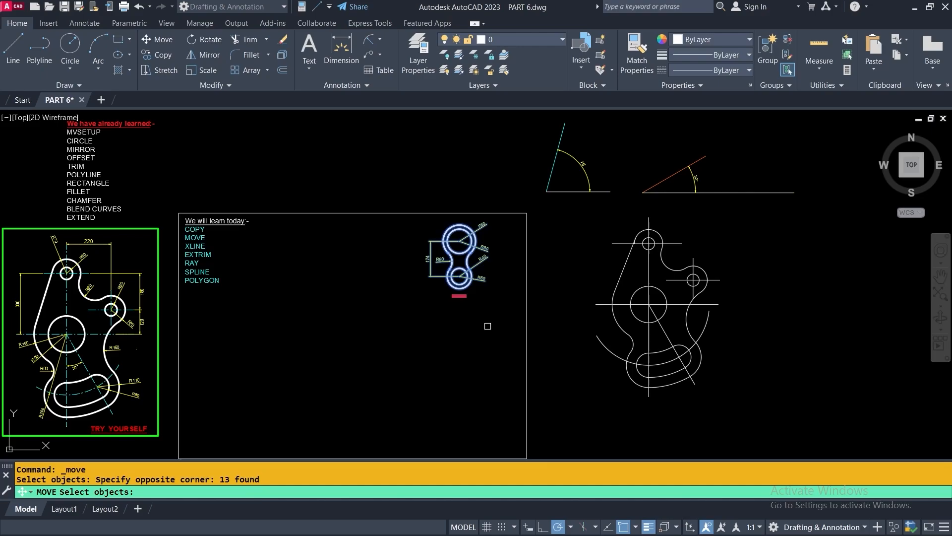
key(Return)
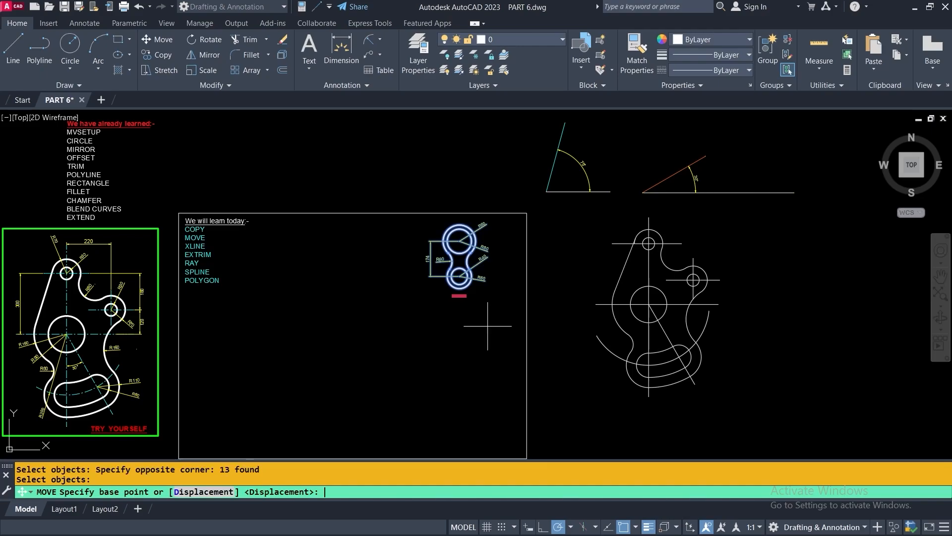
click(459, 241)
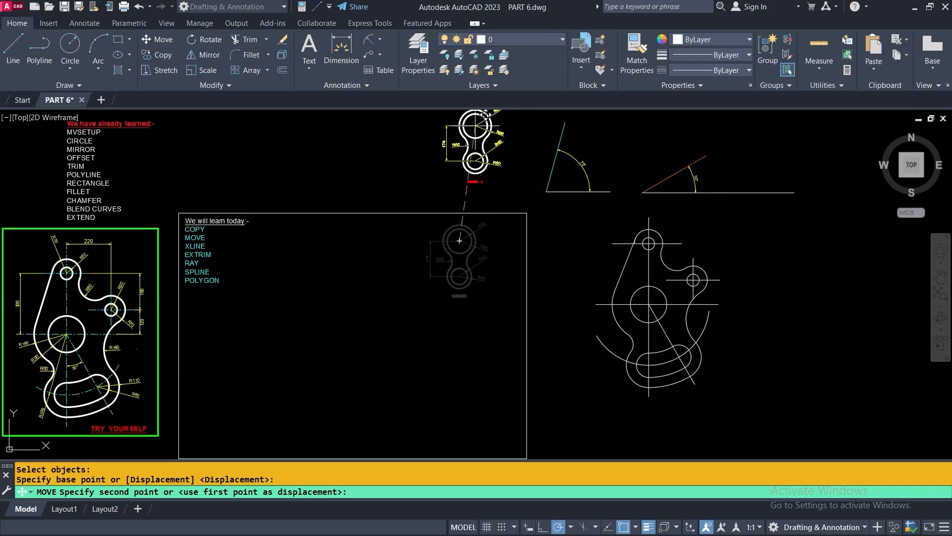
middle_drag(476, 125, 474, 176)
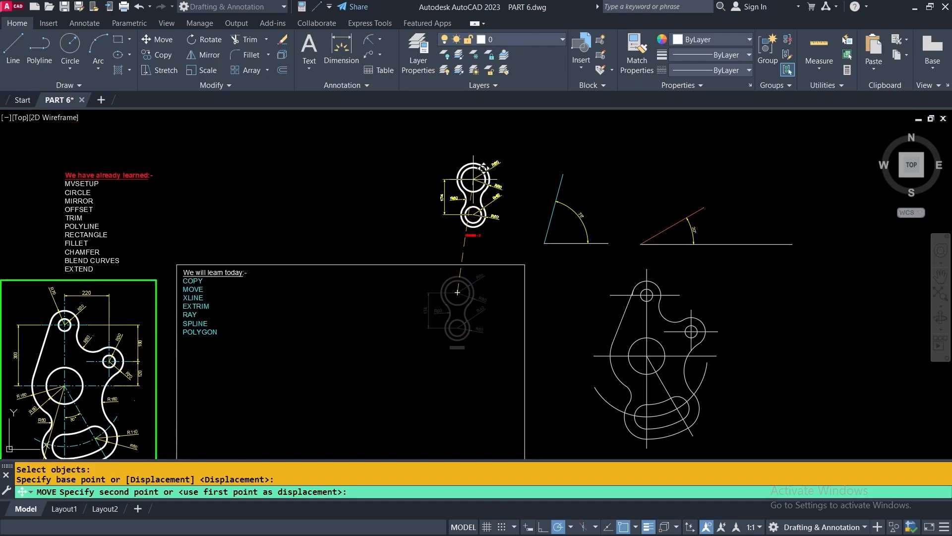
click(474, 176)
middle_drag(413, 351, 509, 228)
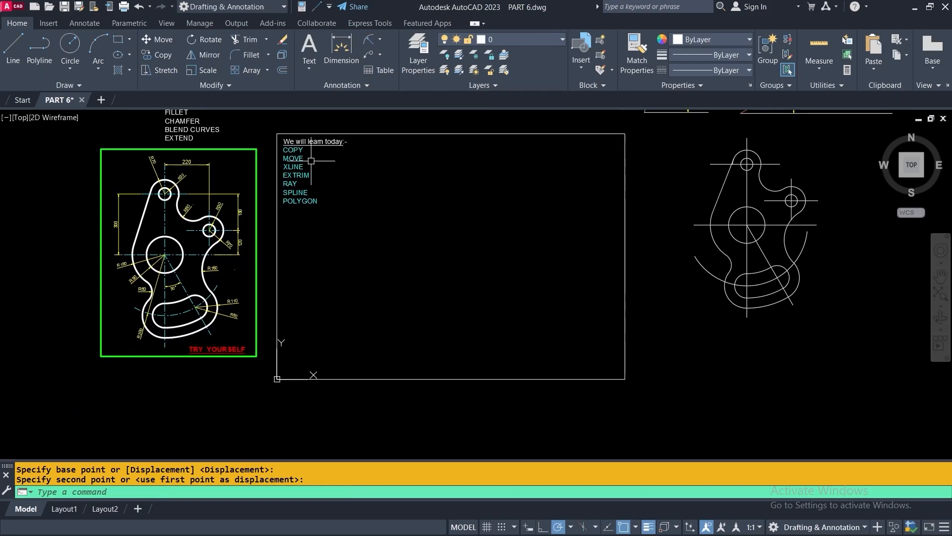
scroll(305, 148, up, 2)
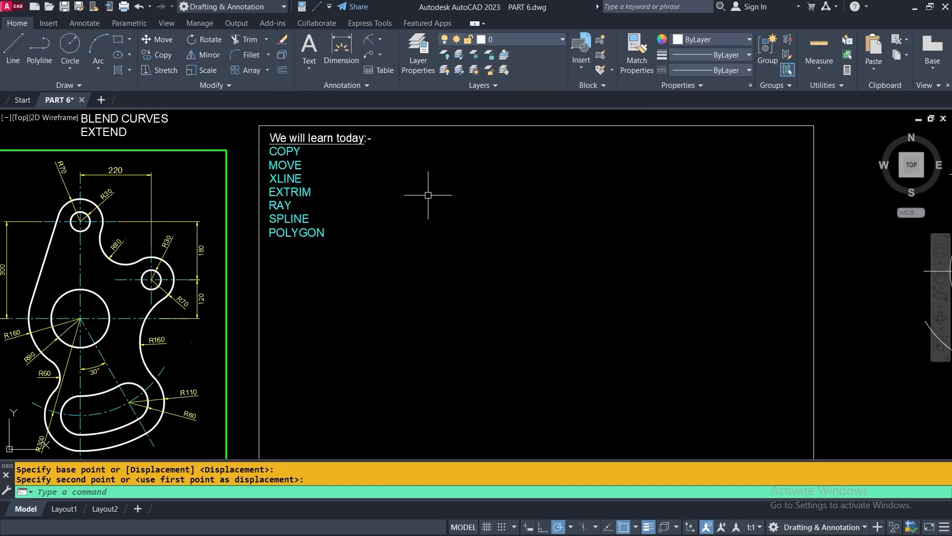
middle_drag(436, 206, 432, 191)
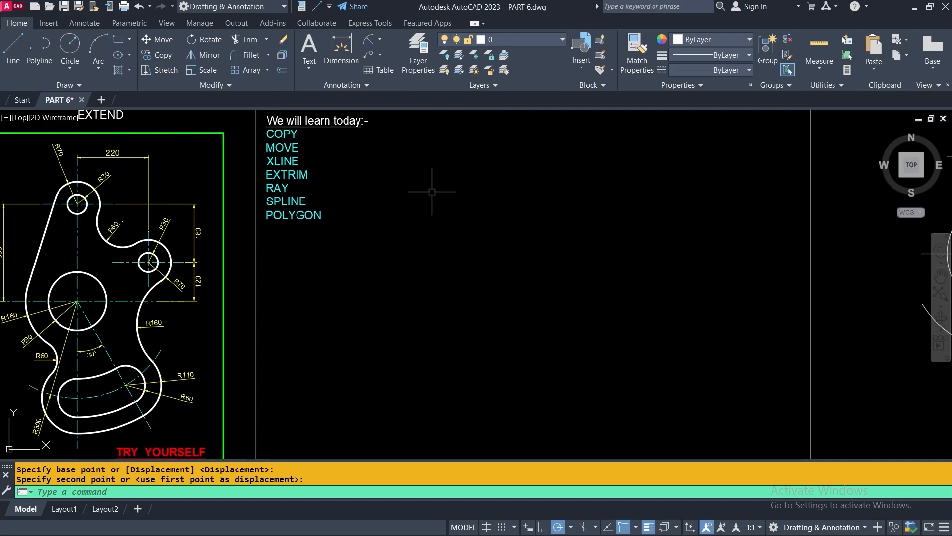
With Ortho on, draw a vertical line inside the empty frame
click(12, 49)
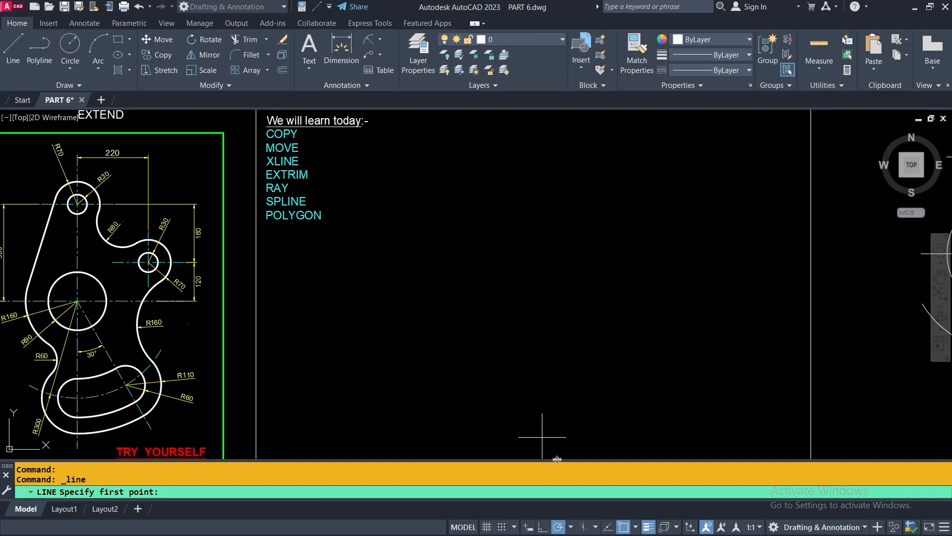
click(543, 527)
click(395, 233)
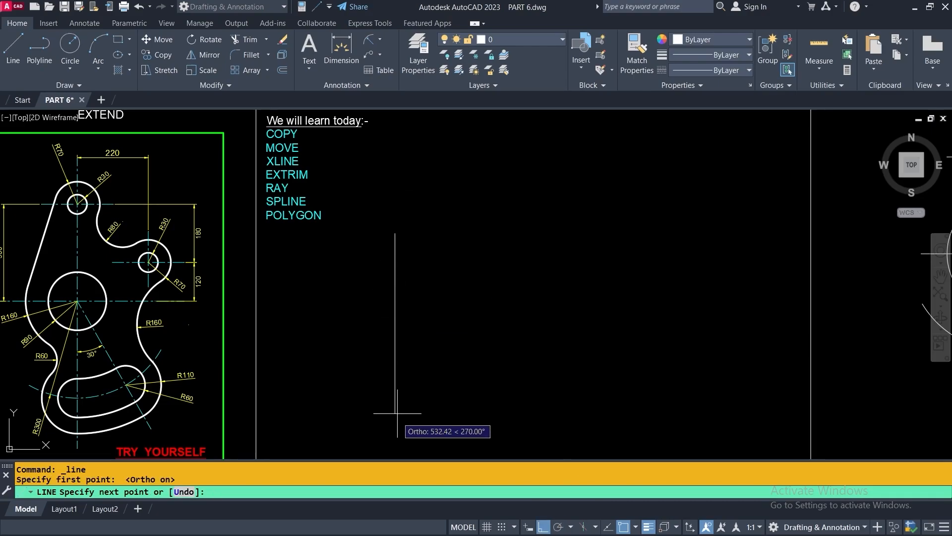
click(399, 424)
key(Return)
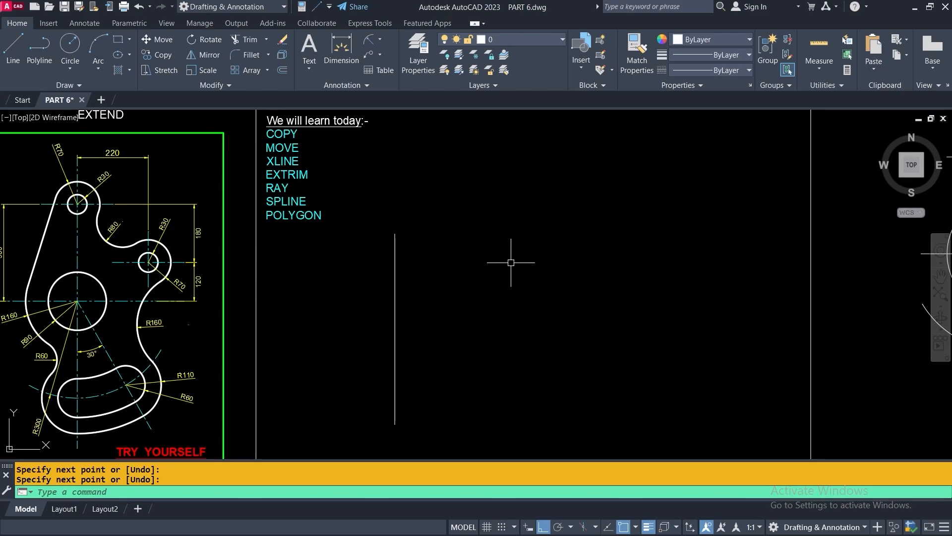
Copy the line from its top endpoint at 50, 100, 150, 200 and 250 units to the right
click(146, 55)
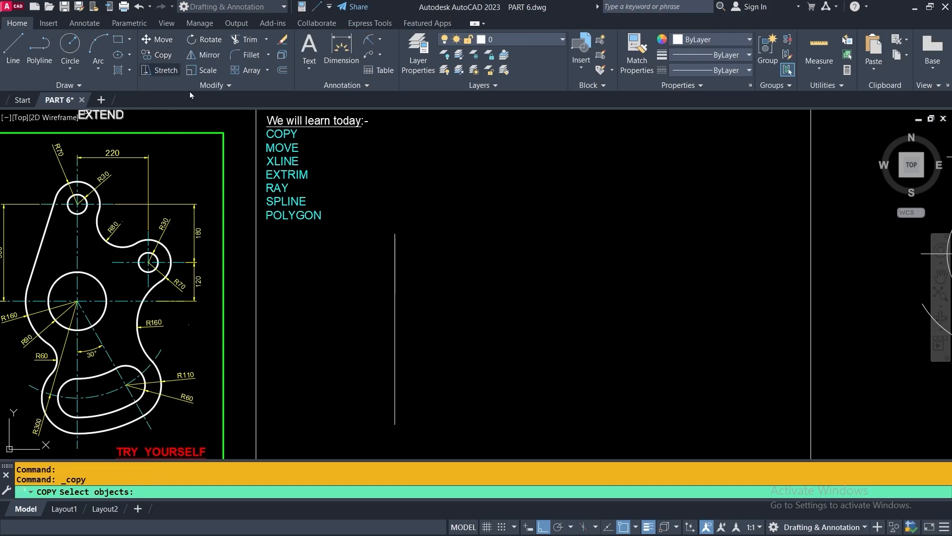
click(394, 266)
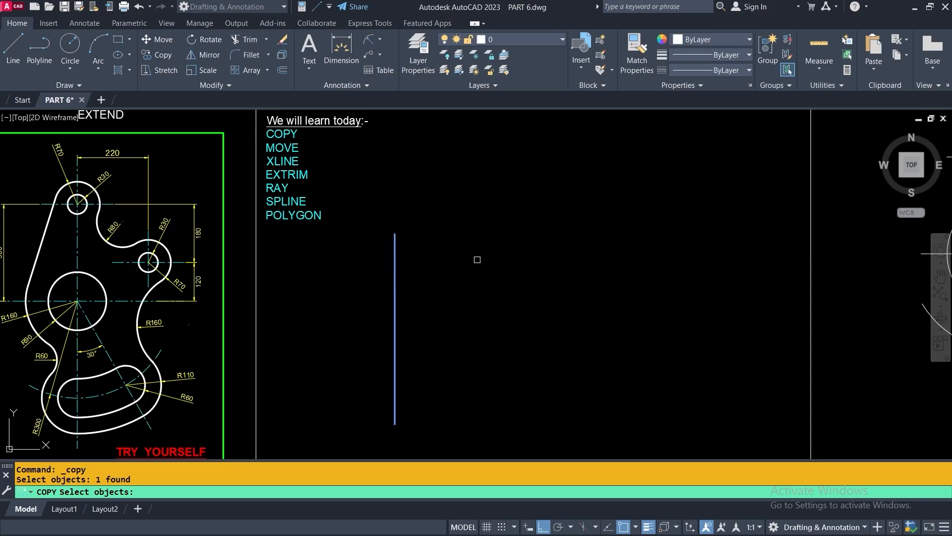
key(Return)
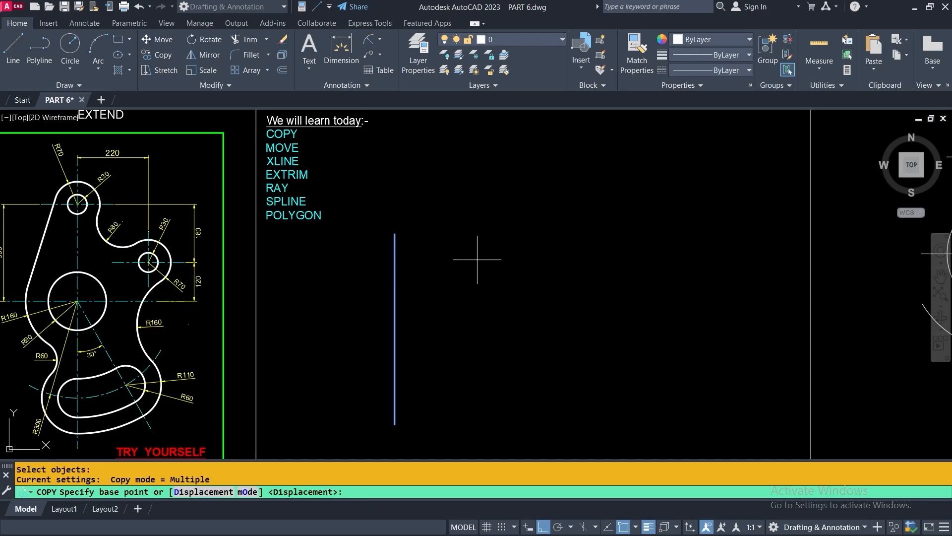
click(395, 233)
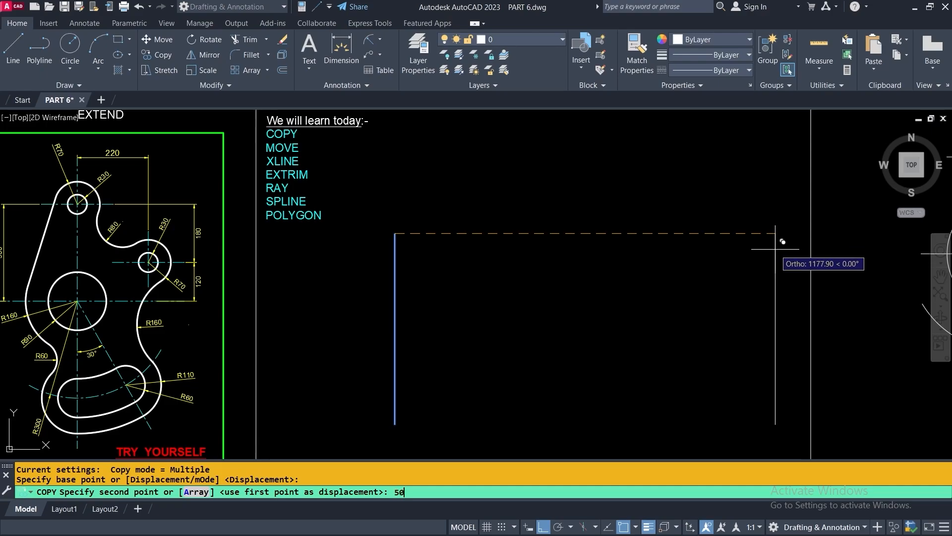
key(Return)
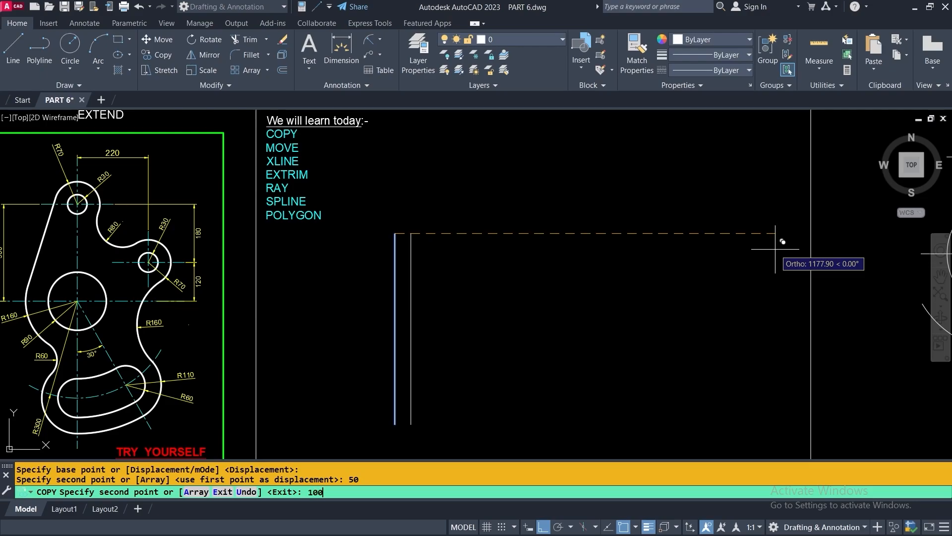
text(100)
key(Return)
text(1)
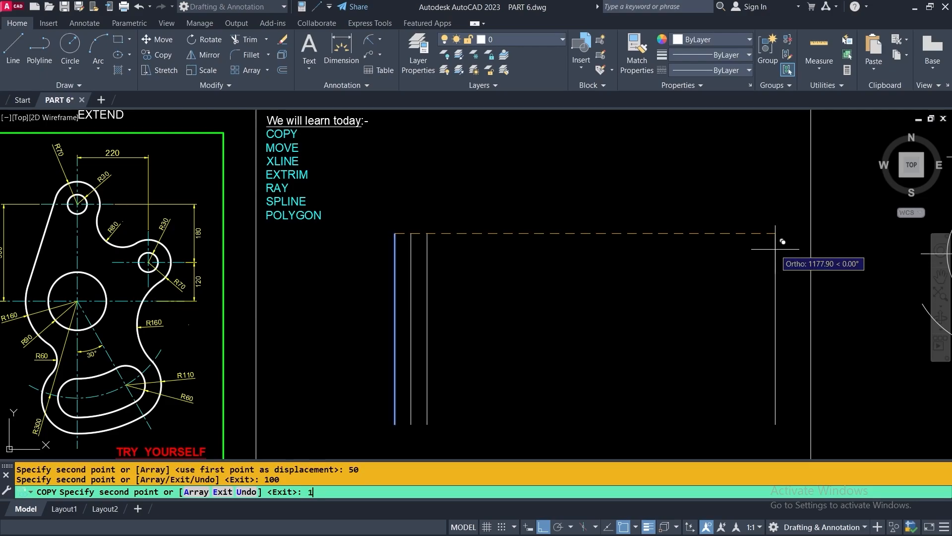
key(Return)
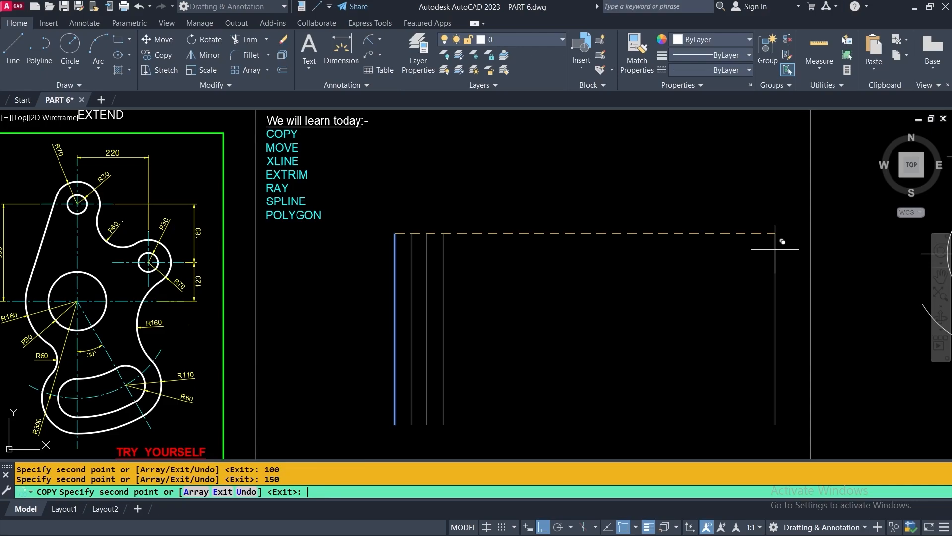
text(200)
key(Return)
text(250)
key(Return)
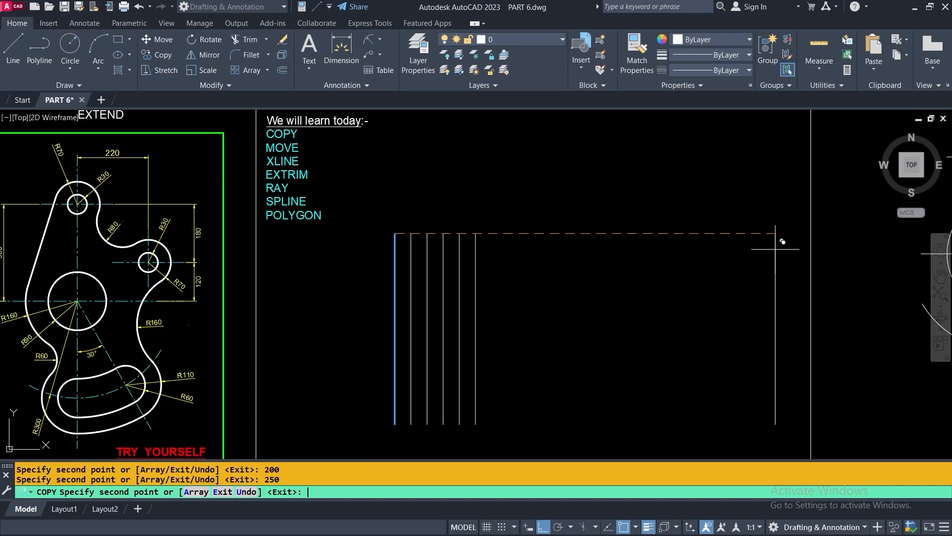
key(Return)
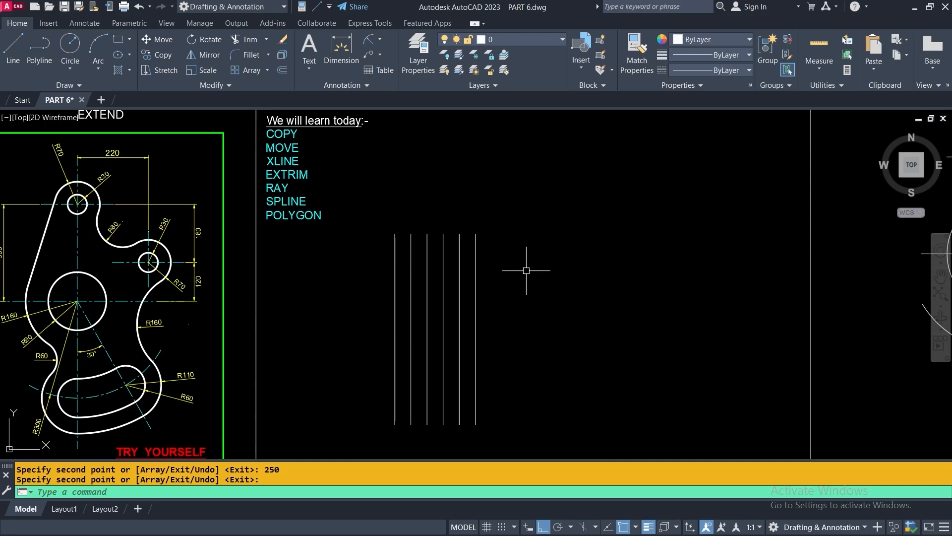
Draw a small circle beside the word EXTRIM
click(70, 43)
click(348, 172)
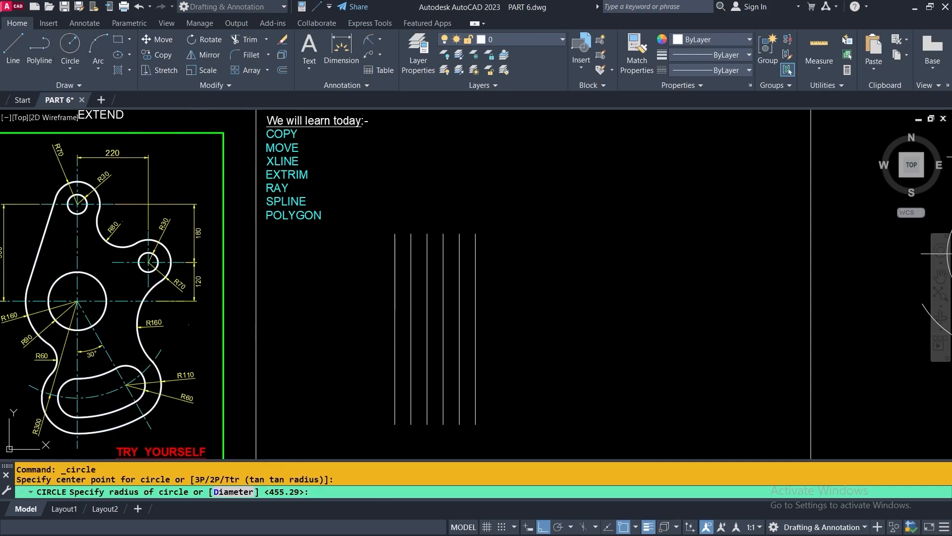
click(356, 173)
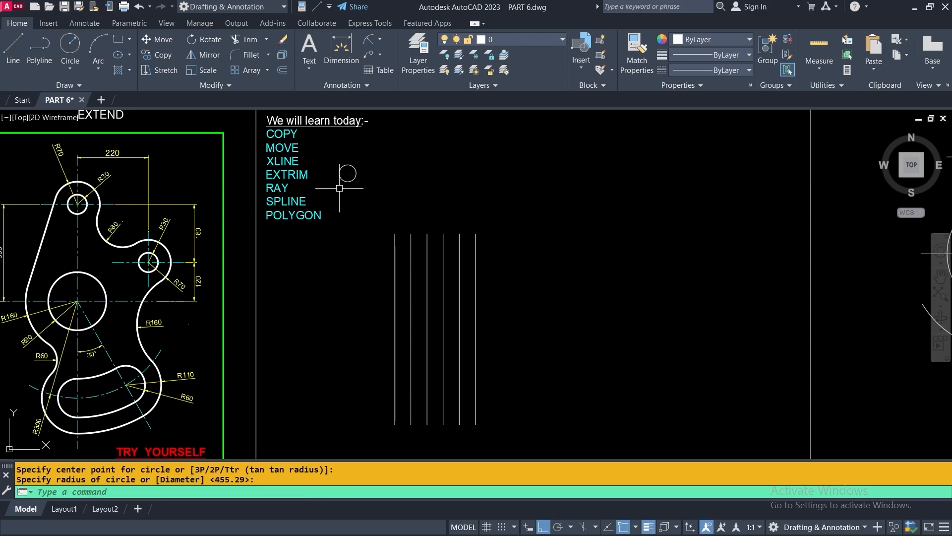
scroll(358, 154, up, 4)
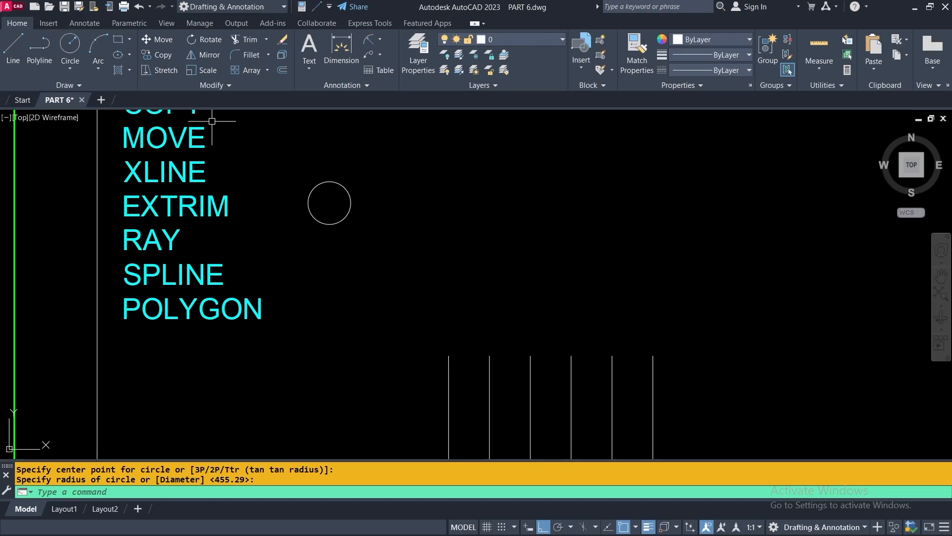
With Ortho off, copy the circle from its bottom point onto the top of all six lines
click(148, 55)
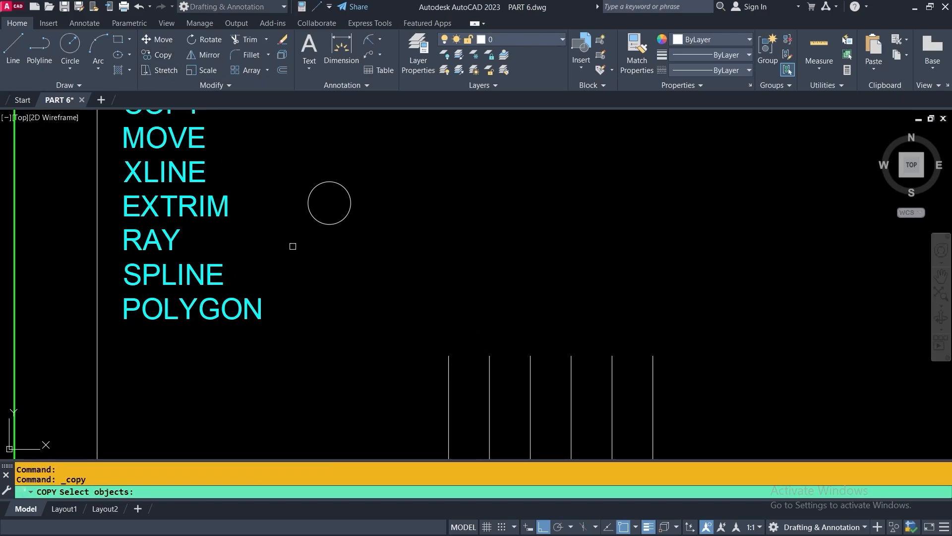
click(340, 224)
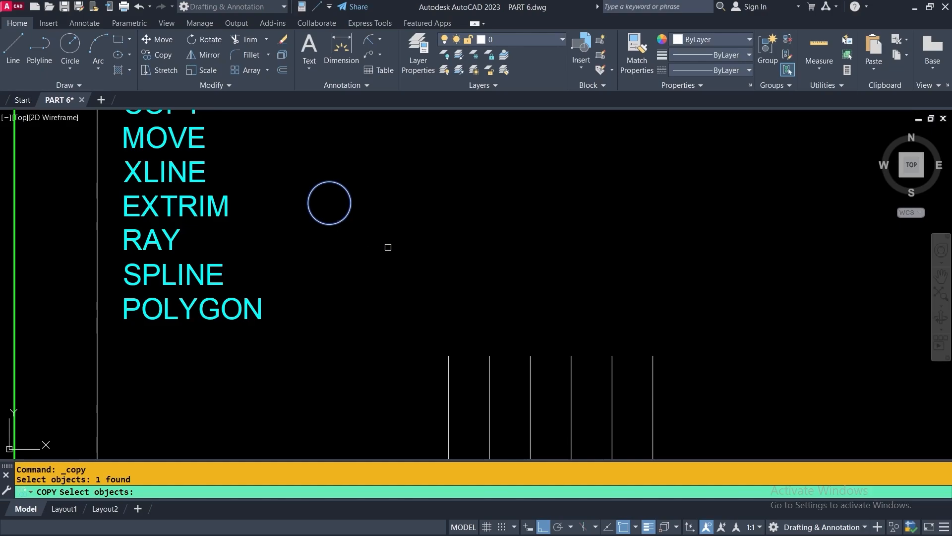
key(Return)
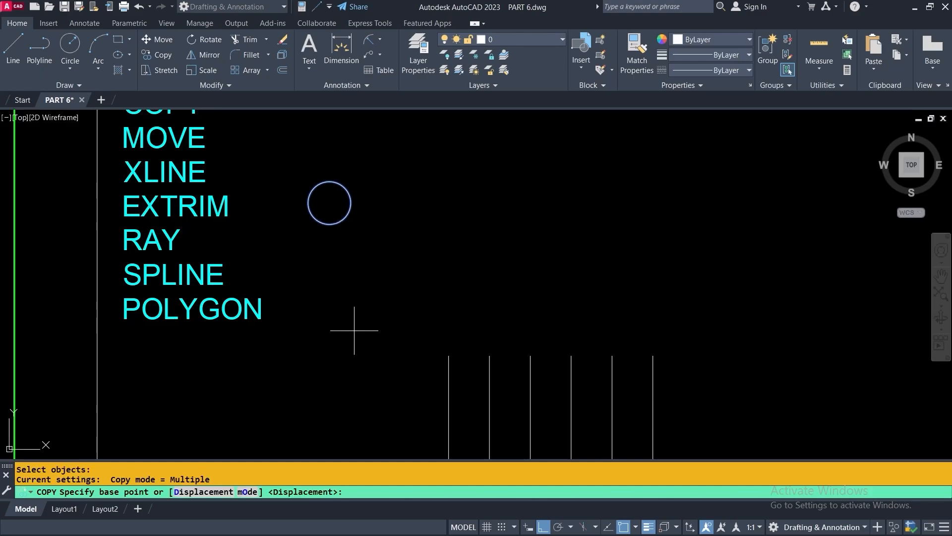
click(329, 224)
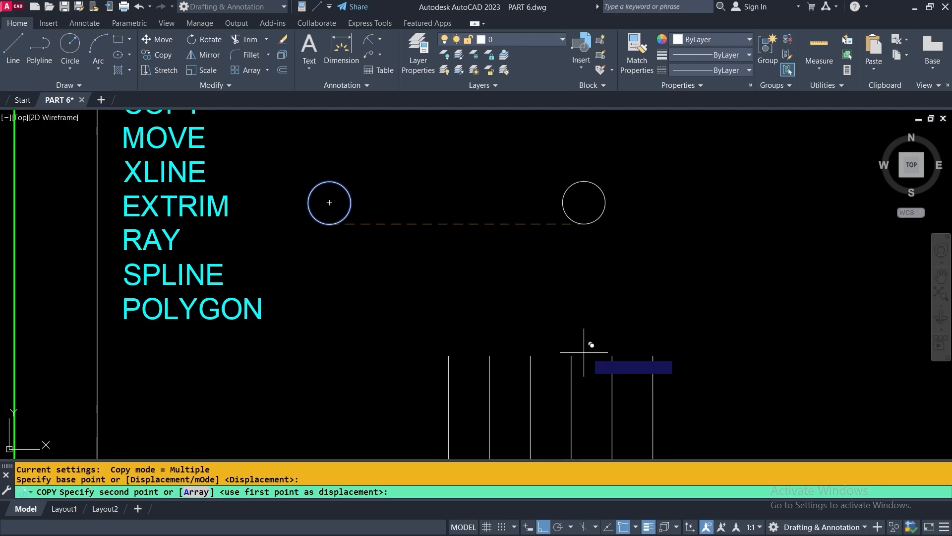
click(542, 527)
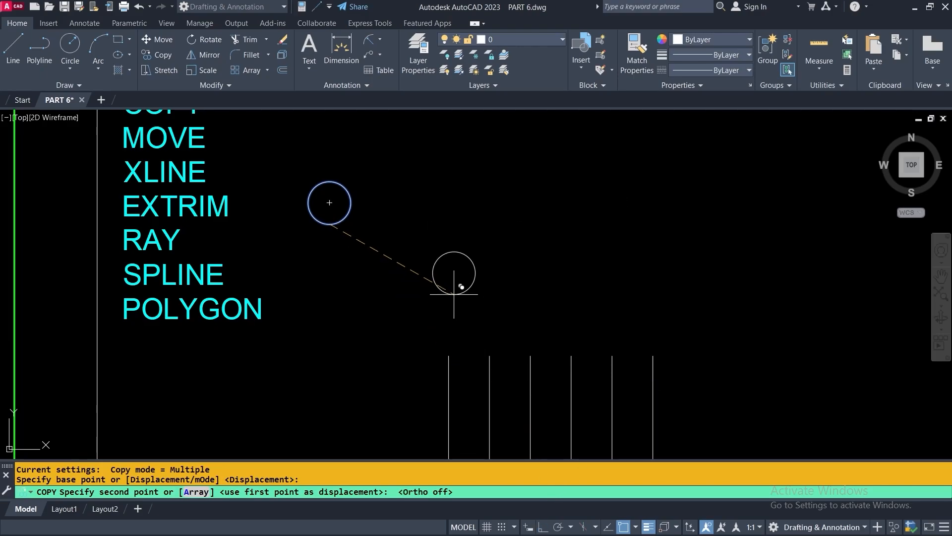
click(449, 355)
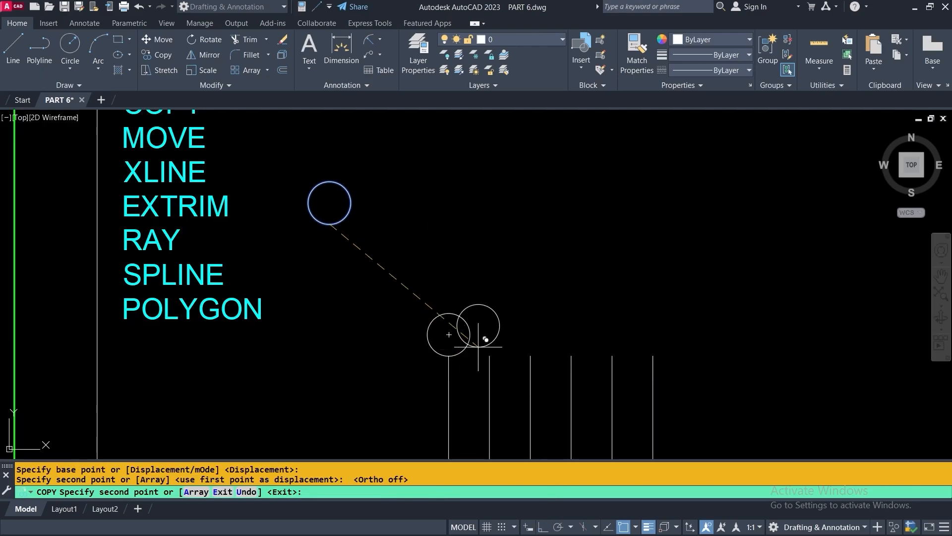
click(489, 356)
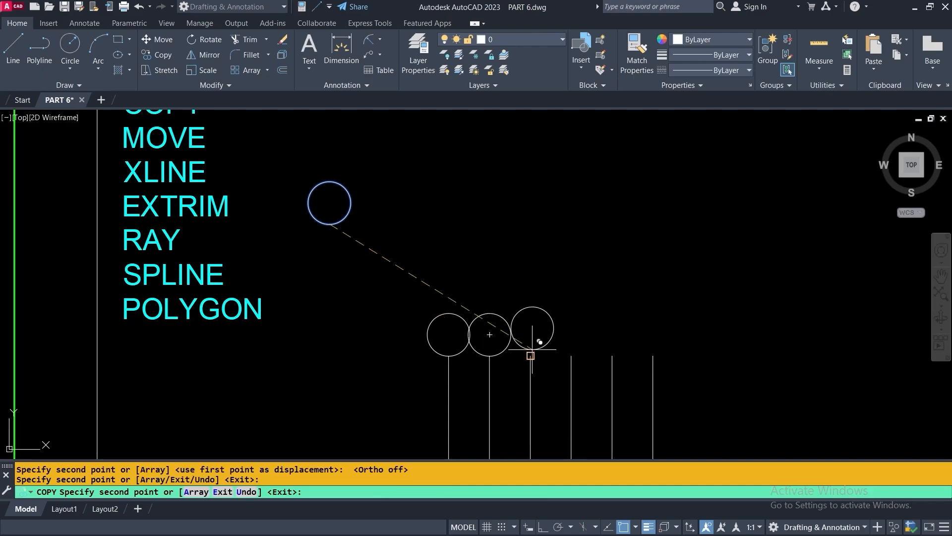
click(530, 356)
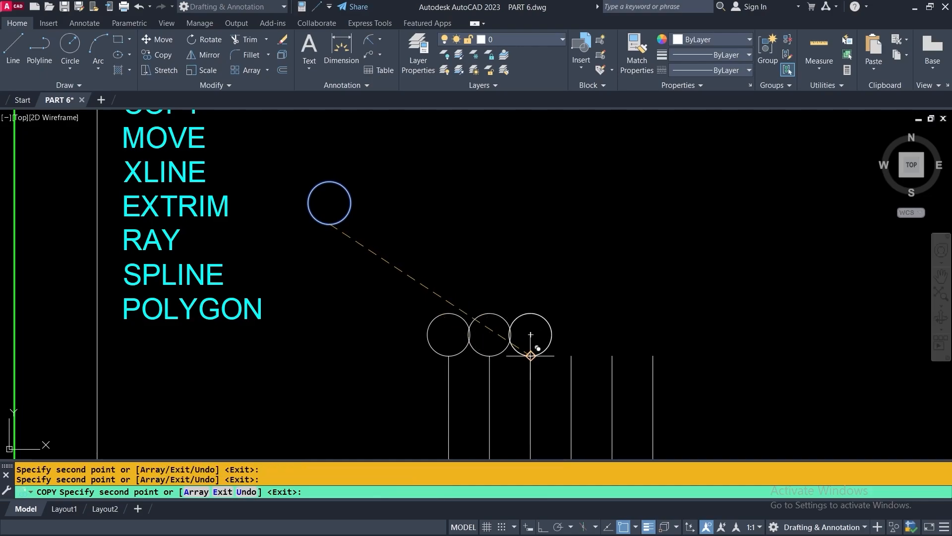
click(571, 355)
click(613, 356)
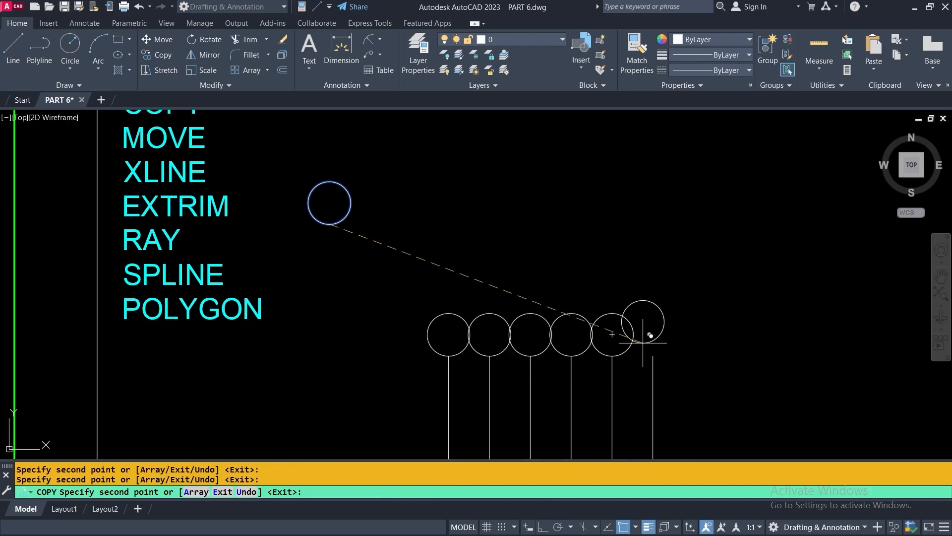
click(653, 355)
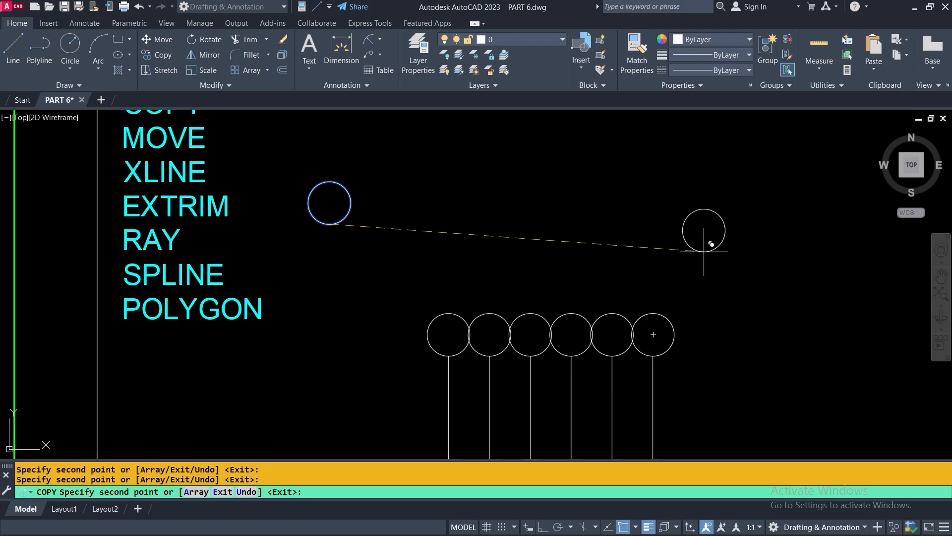
key(Return)
scroll(548, 201, down, 3)
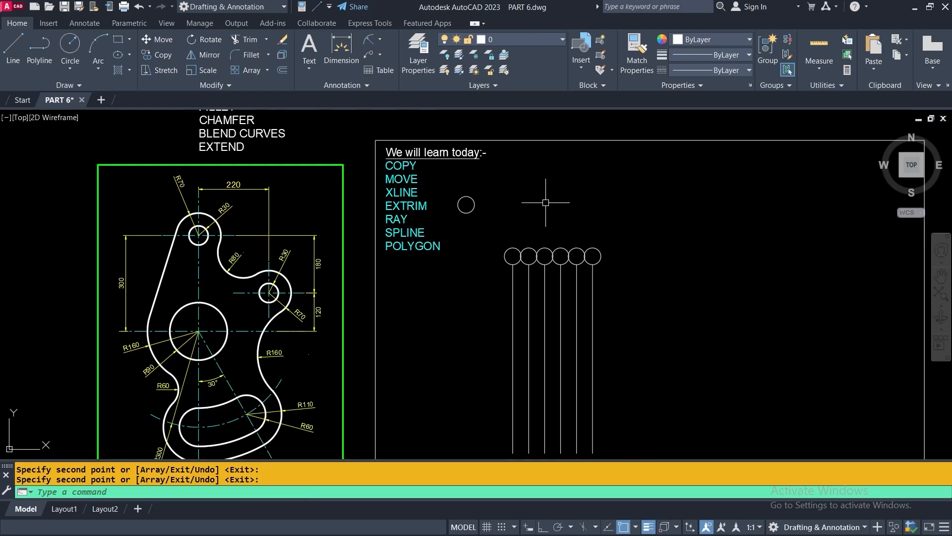
middle_drag(680, 340, 655, 301)
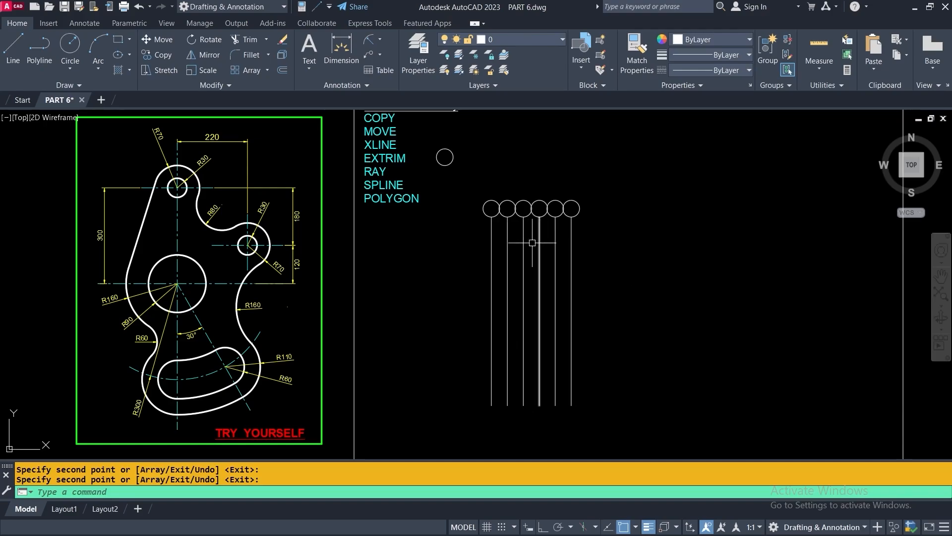
Copy five circles with their lines from the first line's bottom end to the row's right
click(150, 56)
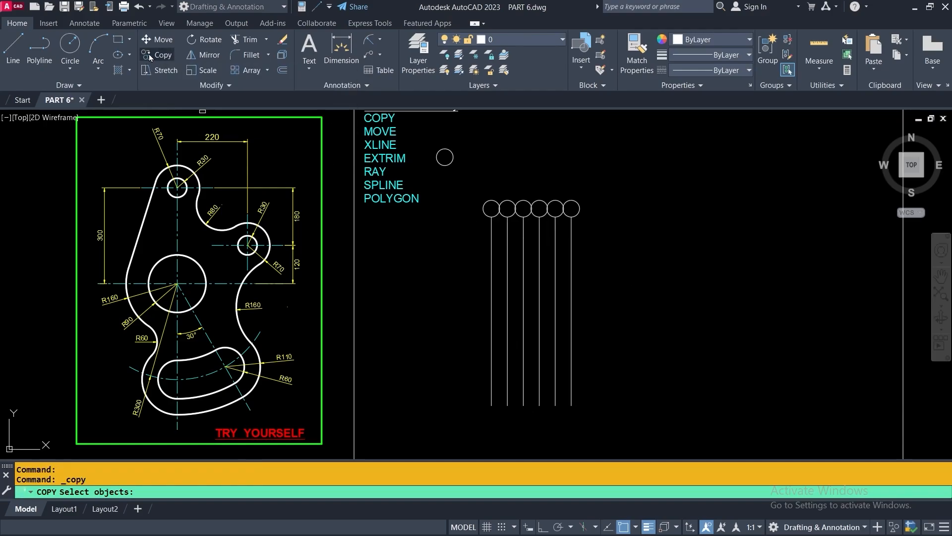
click(648, 172)
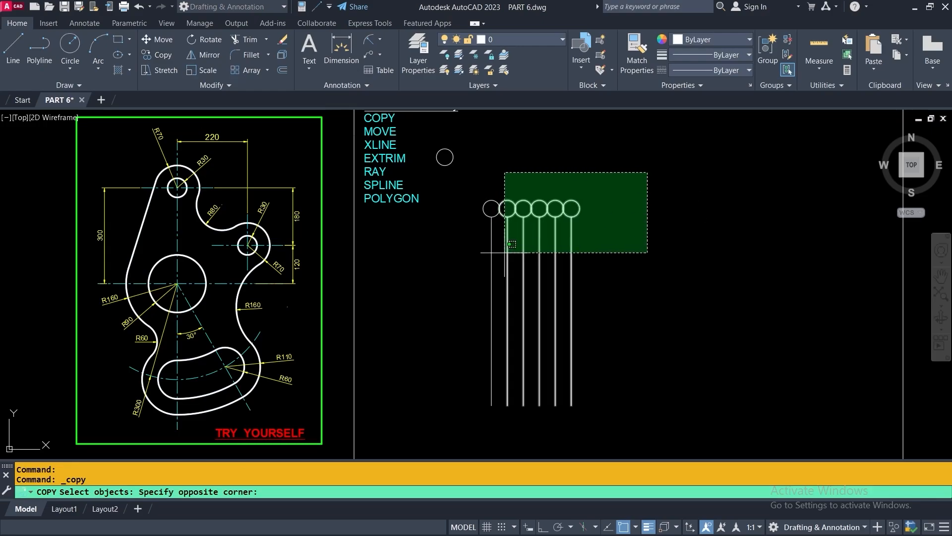
click(511, 244)
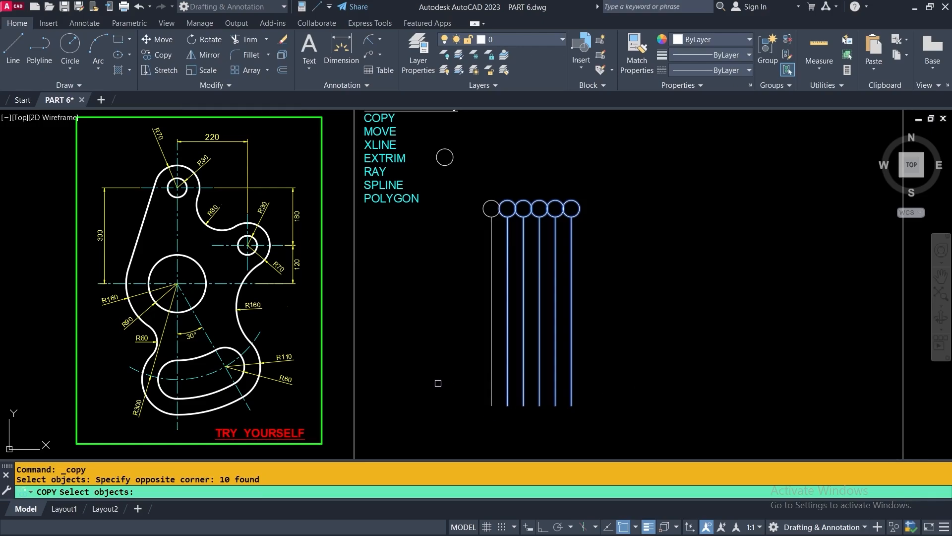
key(Return)
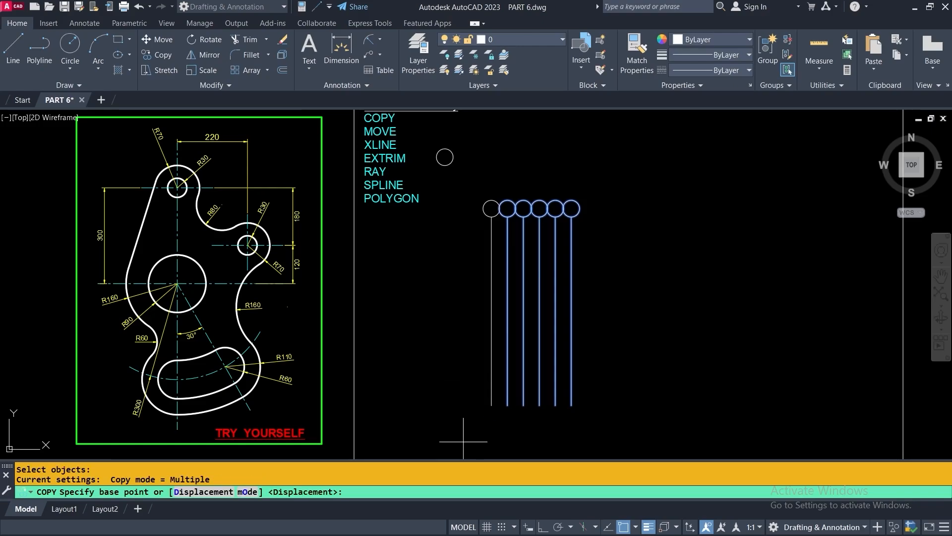
scroll(488, 425, up, 2)
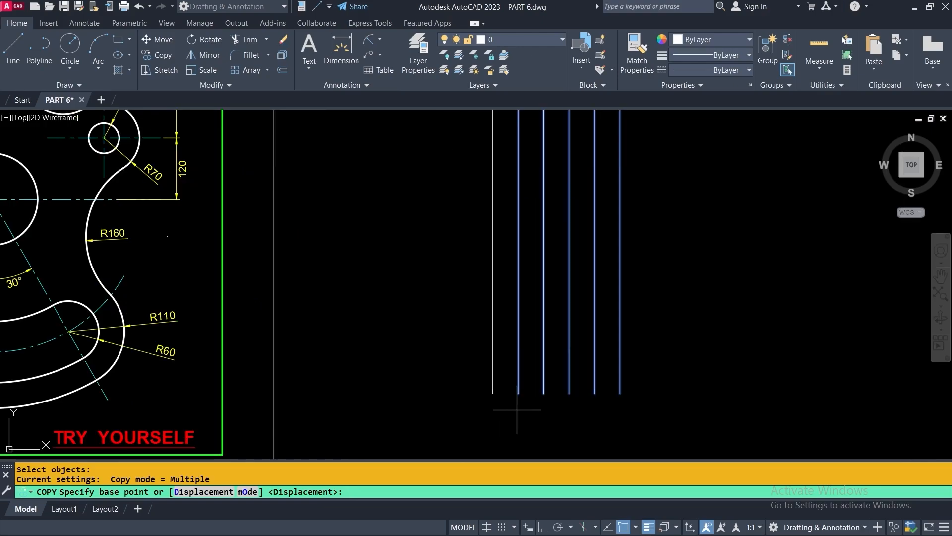
click(493, 393)
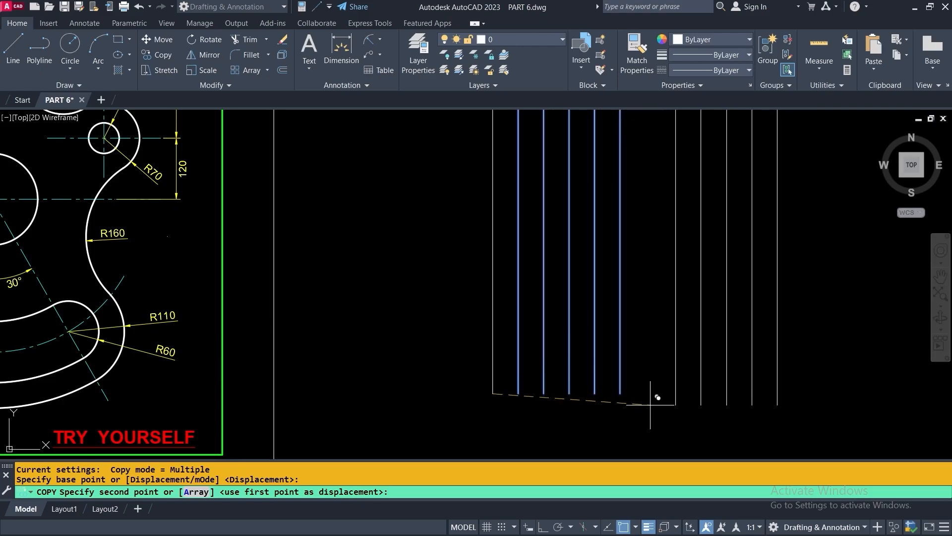
click(620, 394)
Place three more sets of copies further right, lengthening the row
middle_drag(620, 393, 527, 412)
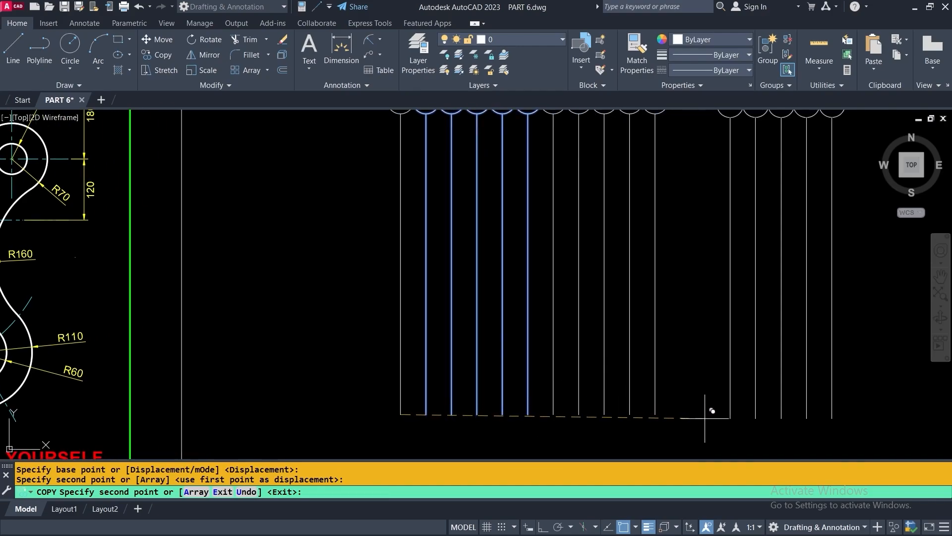
click(655, 413)
scroll(654, 414, down, 1)
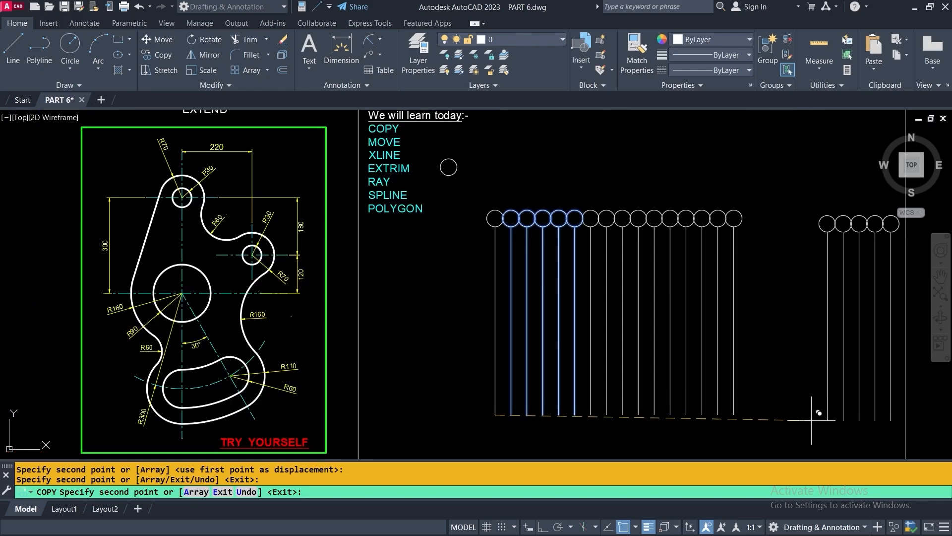
click(734, 414)
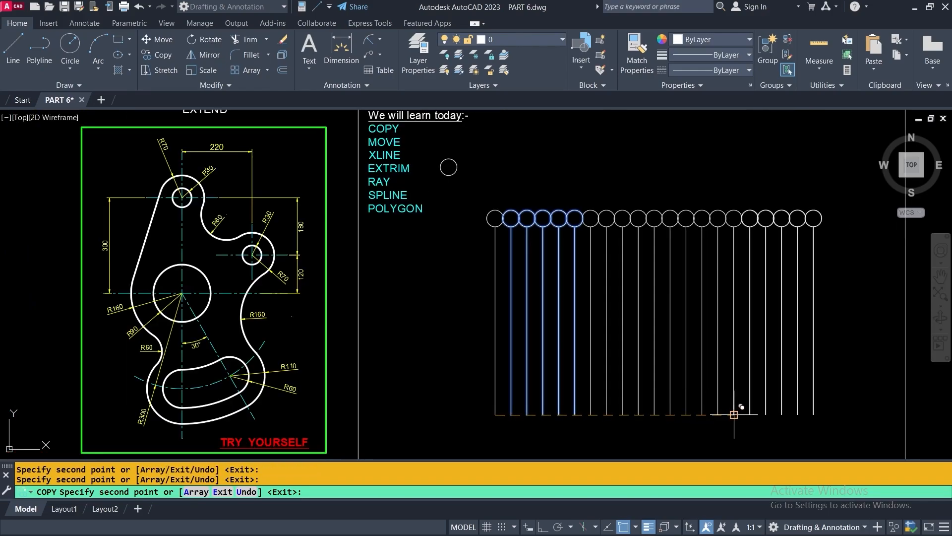
click(813, 414)
key(Return)
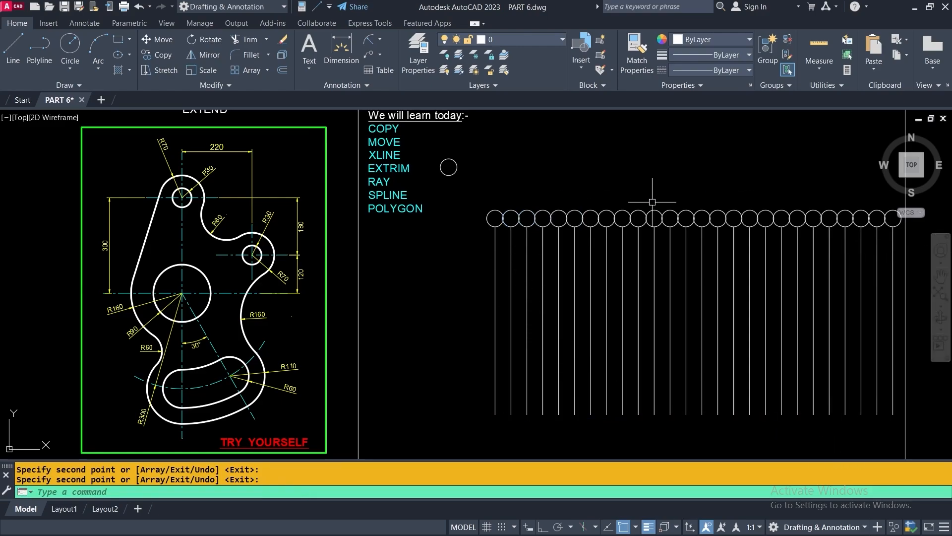
middle_drag(583, 191, 408, 182)
scroll(362, 168, down, 2)
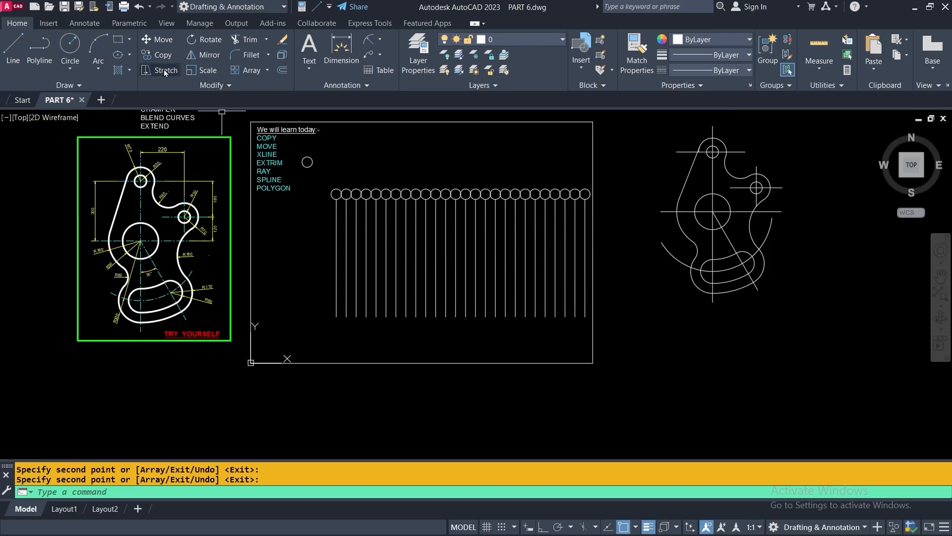
Copy the whole array of 49 lines and circles plus the leftmost line once more to the right
click(144, 55)
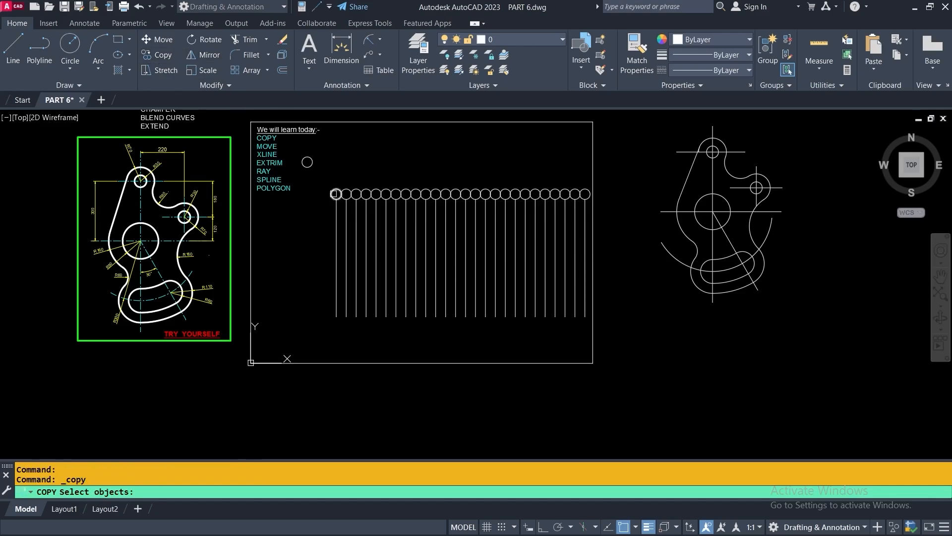
click(344, 179)
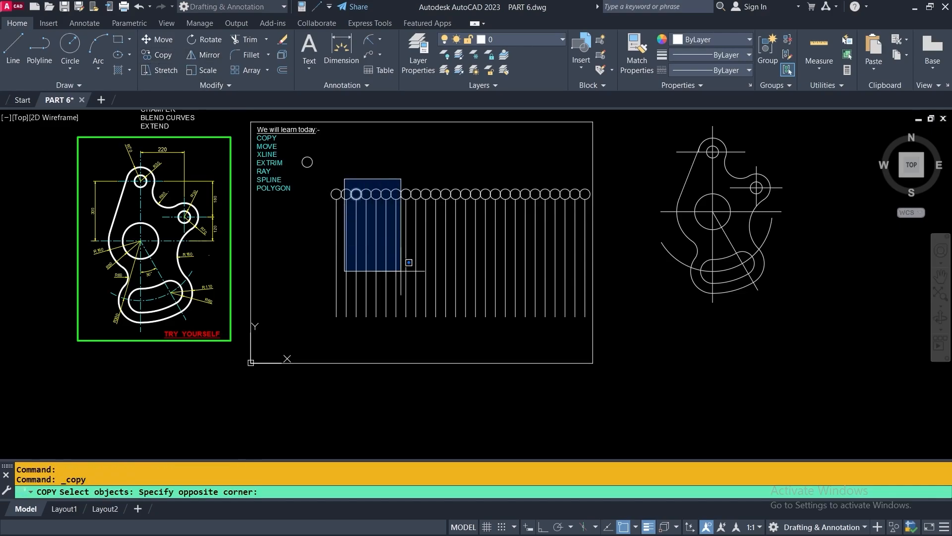
click(617, 342)
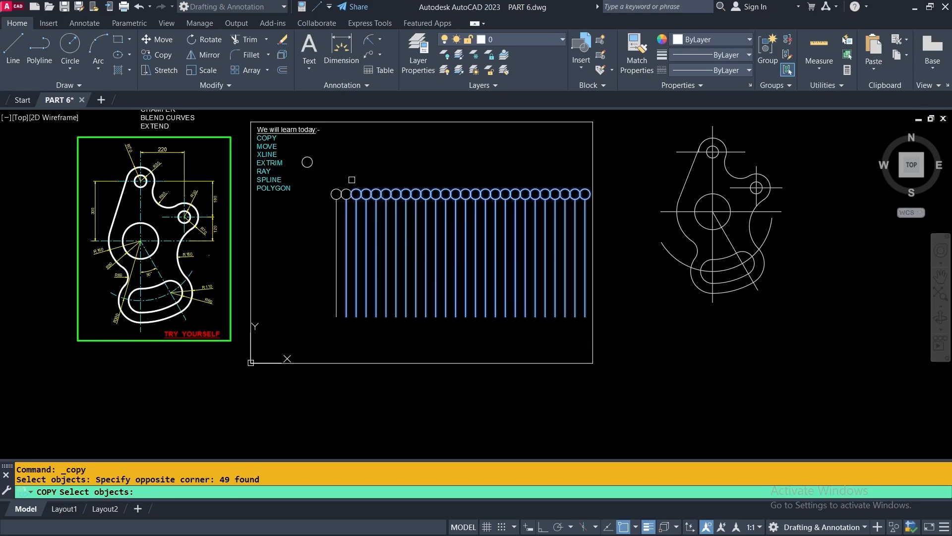
click(349, 195)
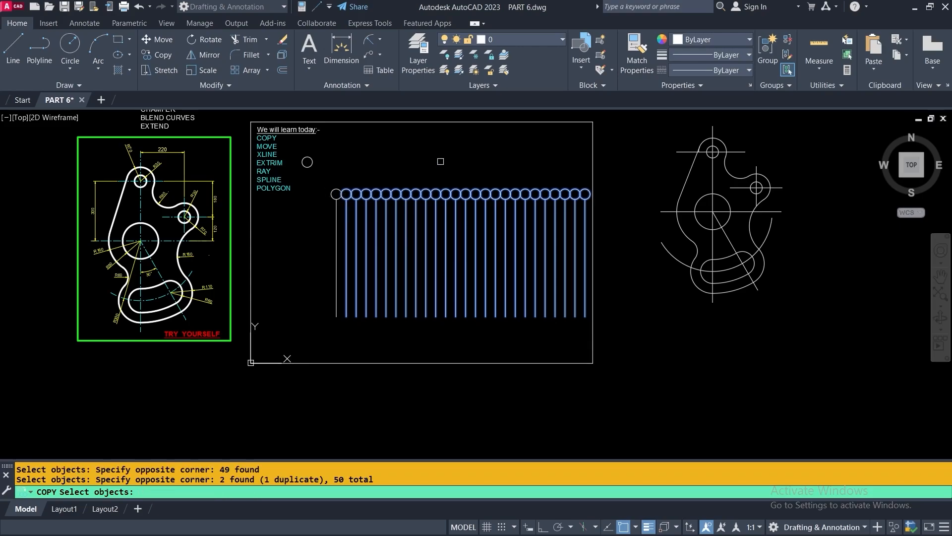
key(Return)
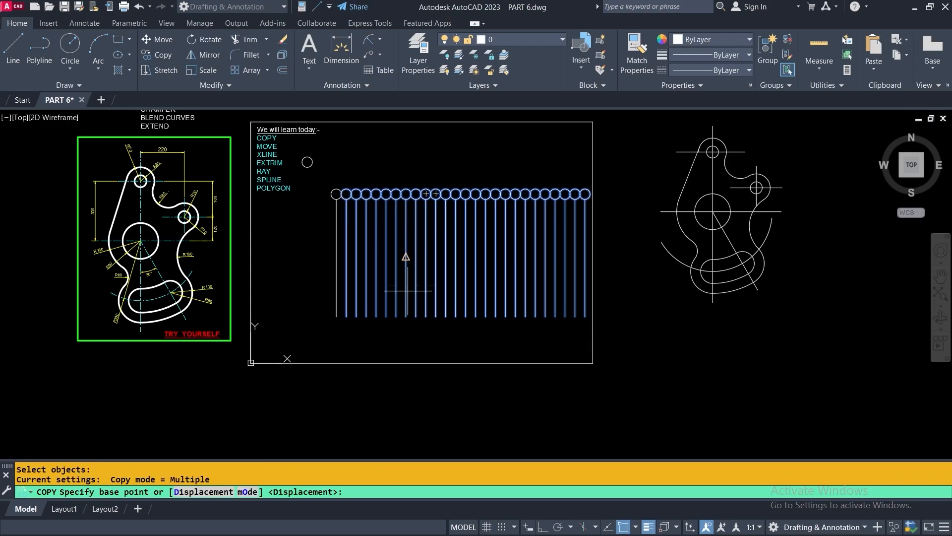
click(337, 315)
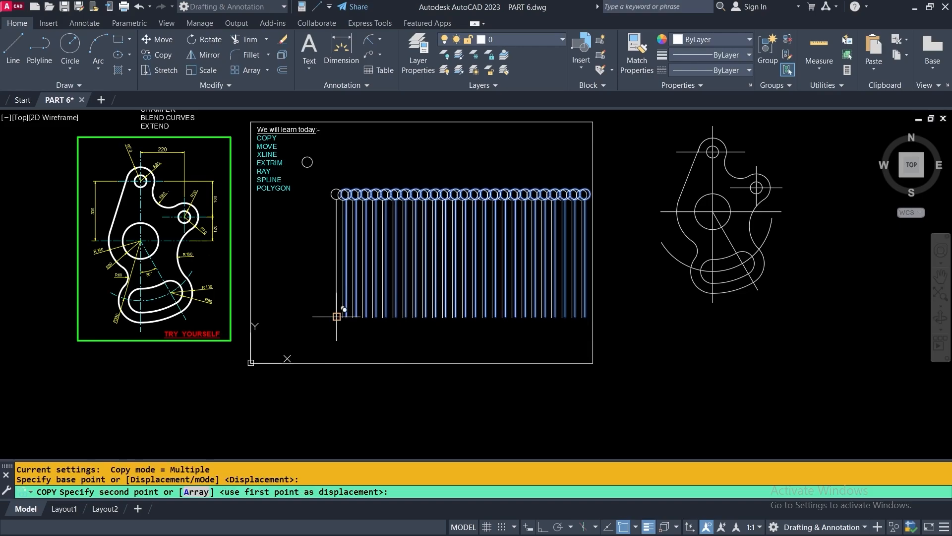
click(585, 317)
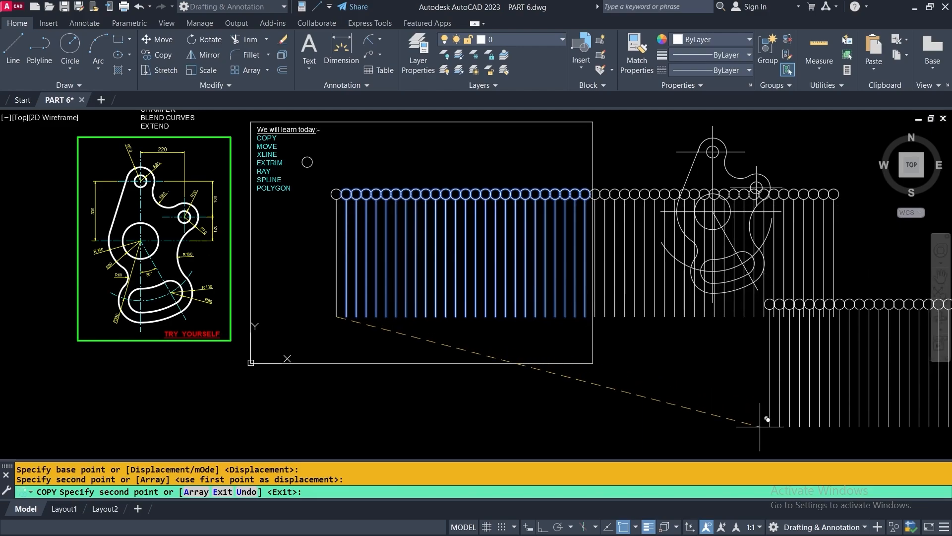
key(Return)
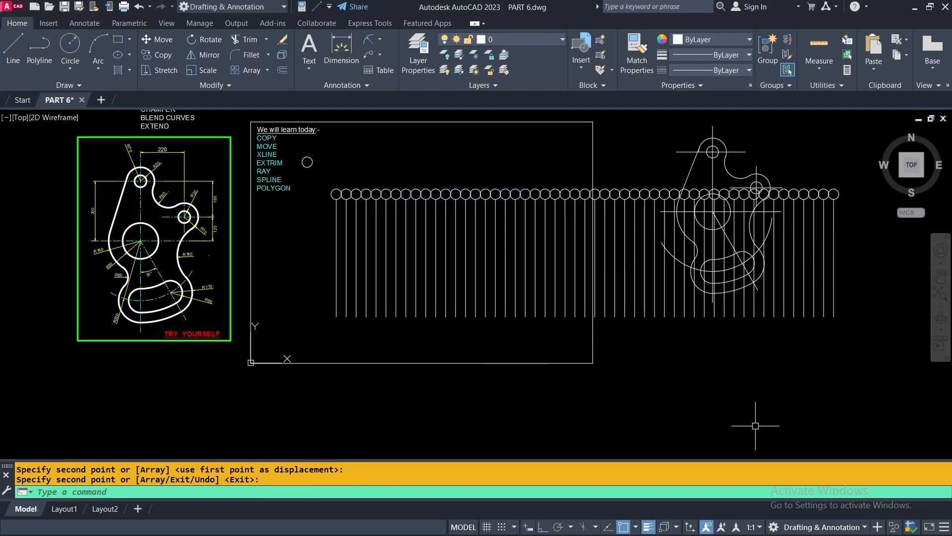
Undo the recent copies until only six circle-capped lines remain
click(138, 7)
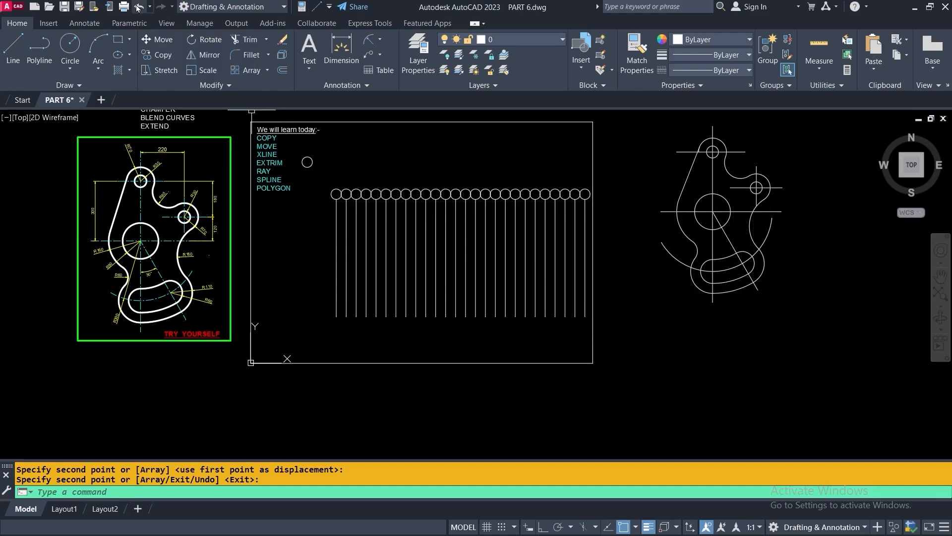
click(138, 7)
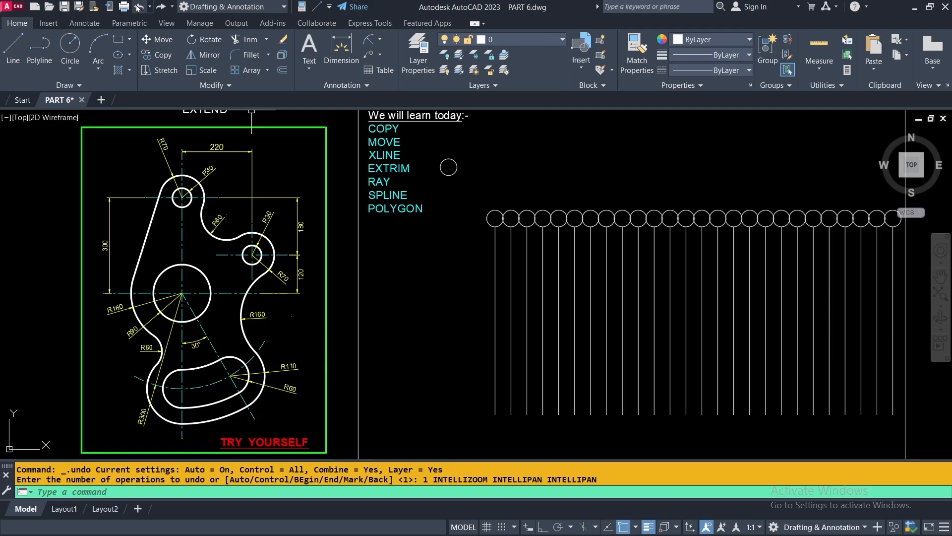
click(138, 7)
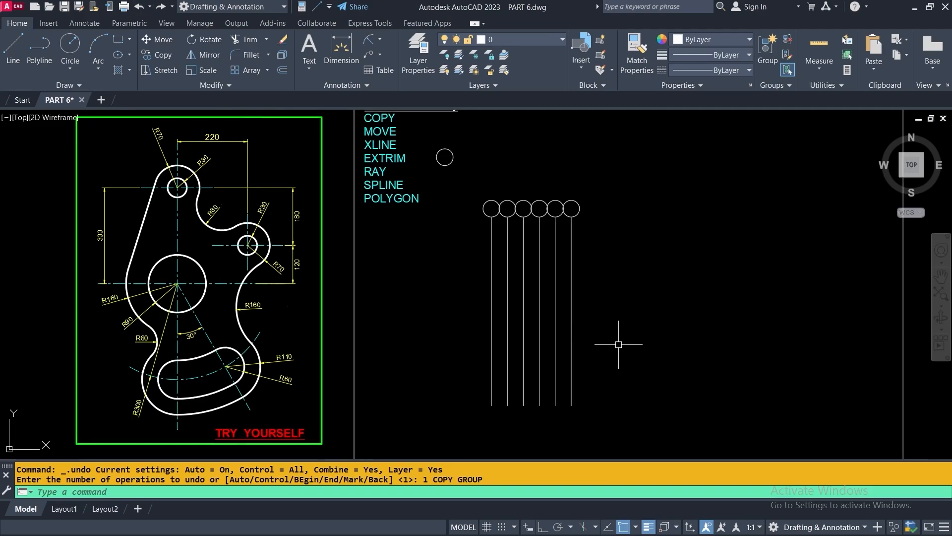
Move the six circles and lines from a line endpoint onto the rectangle's top-edge midpoint
scroll(612, 309, down, 3)
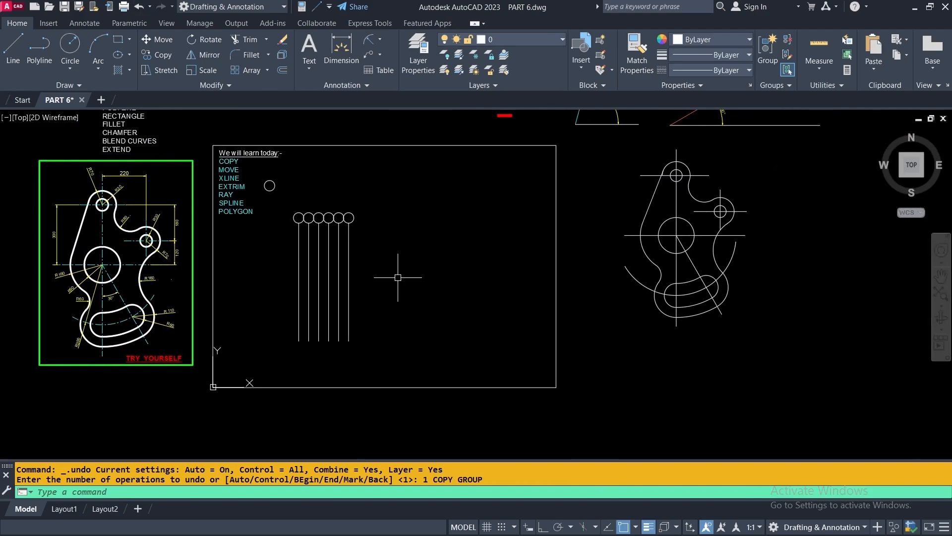
middle_drag(397, 277, 414, 350)
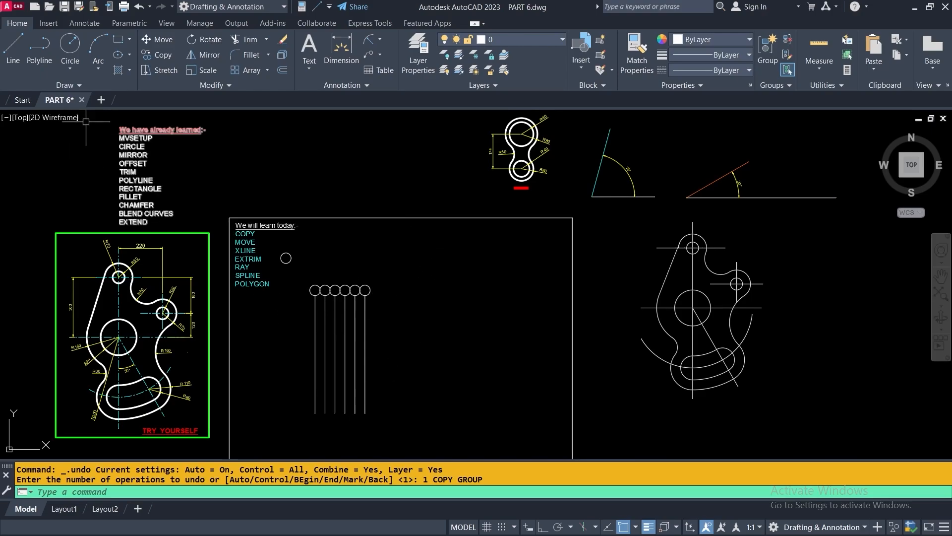
click(147, 40)
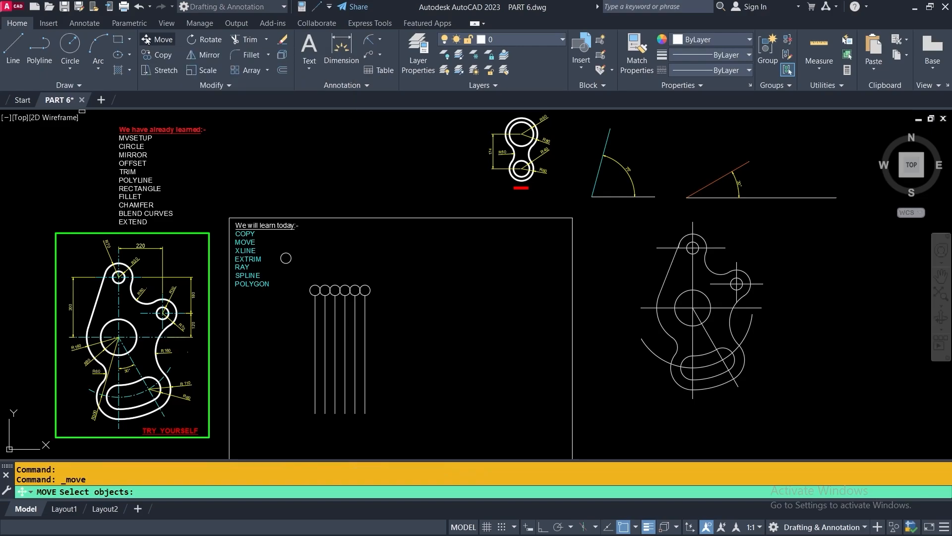
click(397, 256)
click(303, 312)
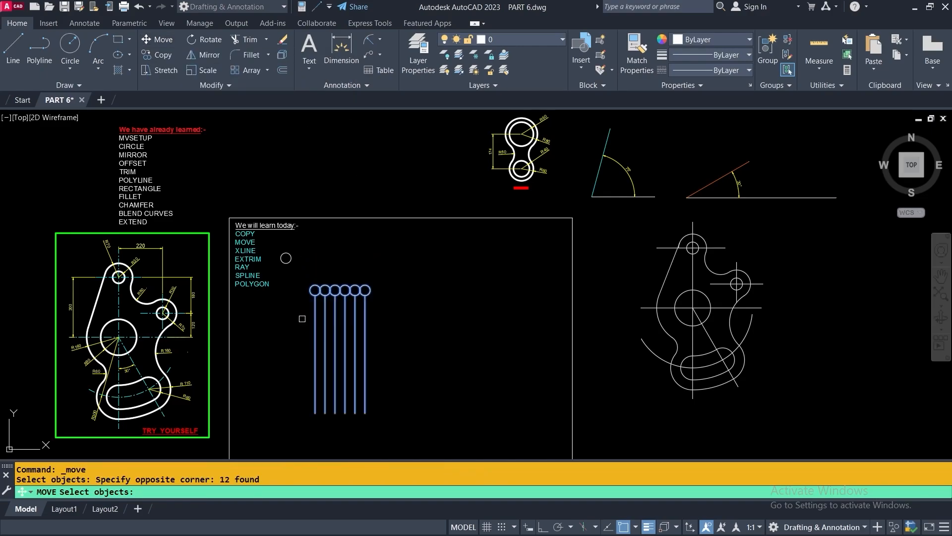
key(Return)
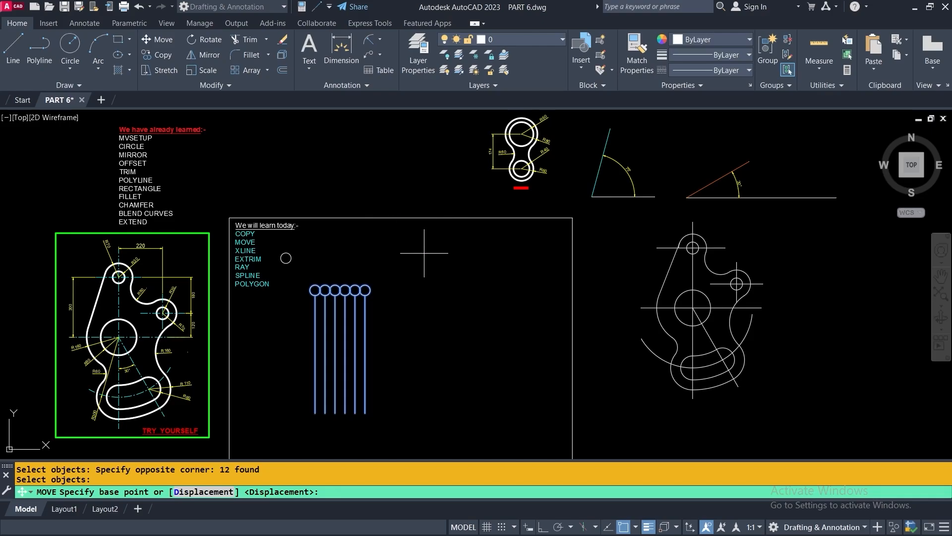
scroll(314, 443, up, 4)
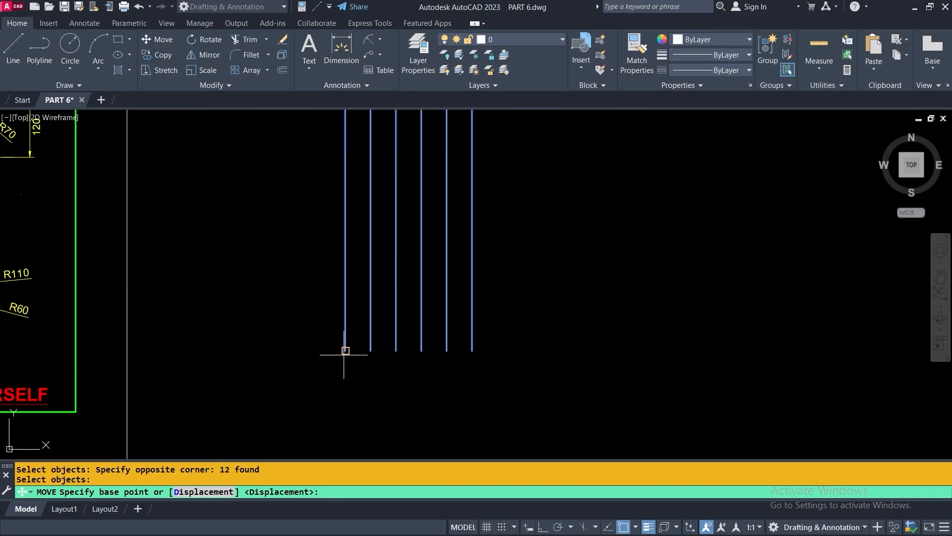
click(472, 351)
scroll(482, 340, down, 5)
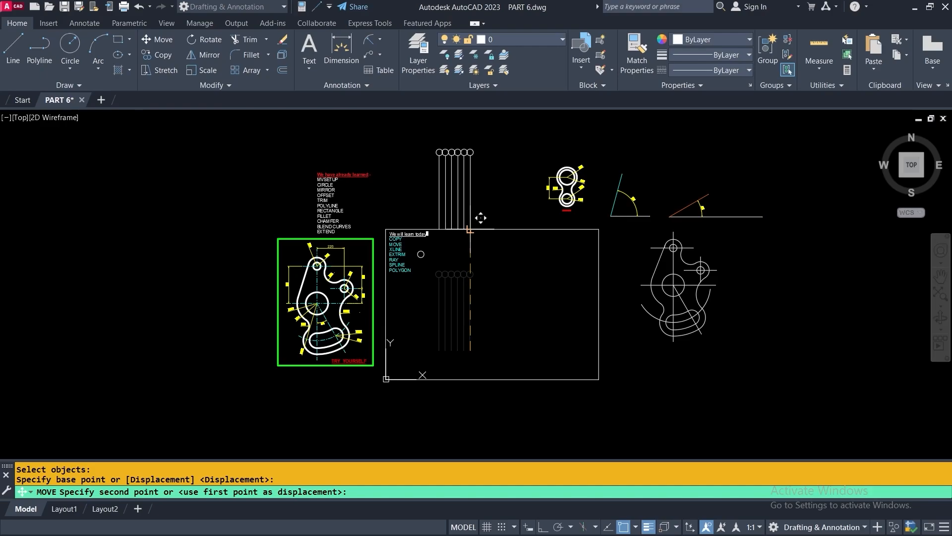
middle_drag(470, 230, 402, 270)
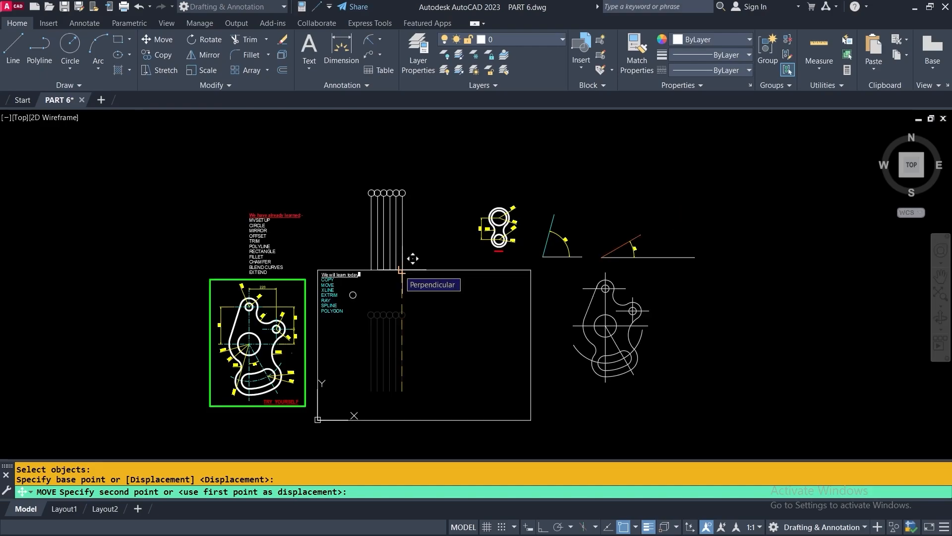
scroll(402, 270, up, 4)
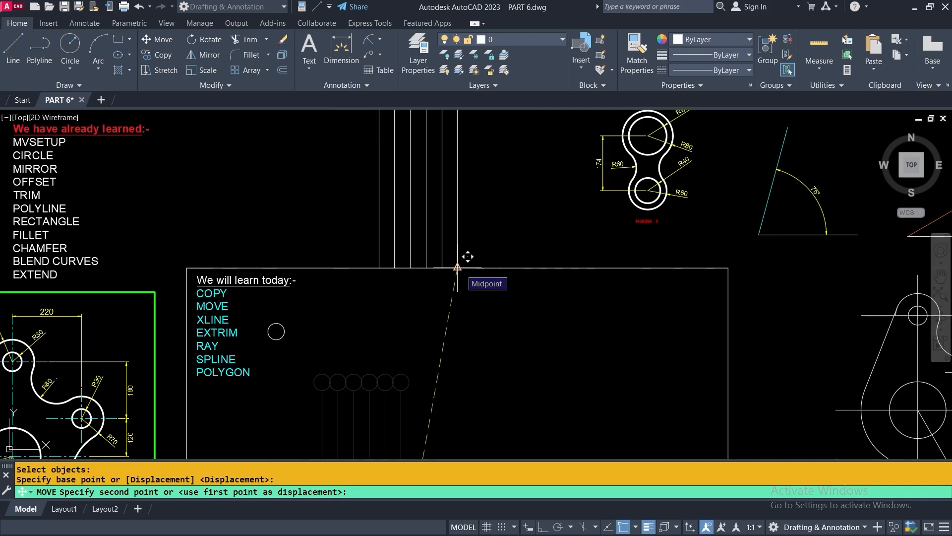
click(467, 257)
scroll(479, 378, down, 2)
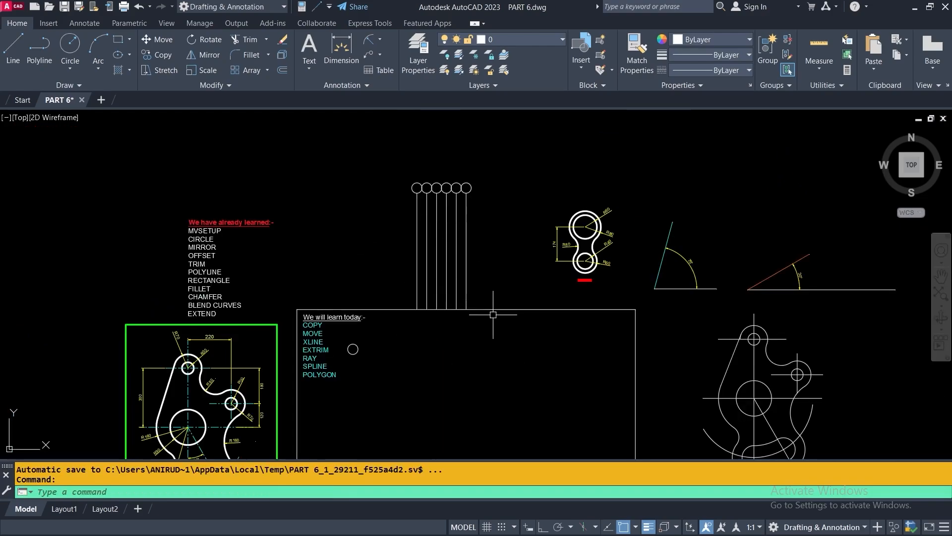
middle_drag(490, 358, 473, 285)
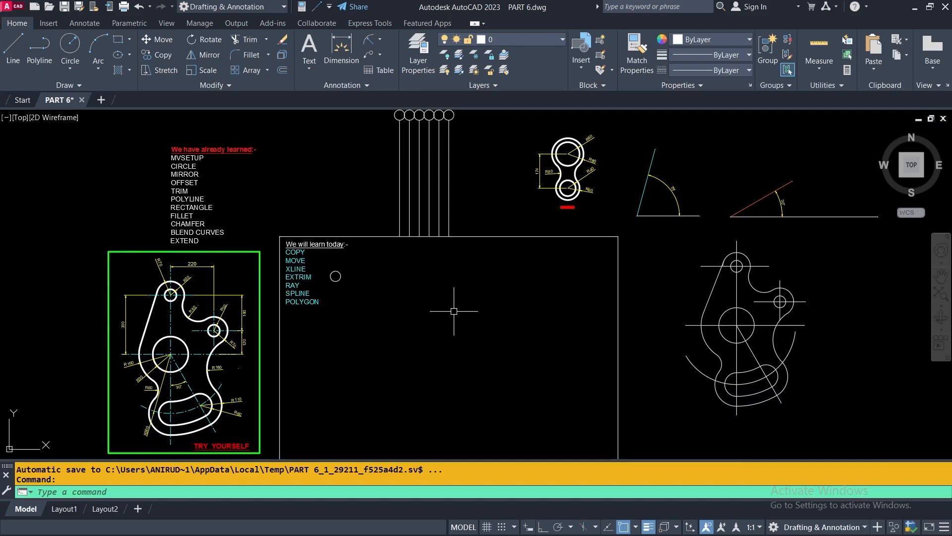
Window-select the six vertical lines above the rectangle and delete them
mouse_move(453, 358)
middle_down()
mouse_move(451, 325)
mouse_move(463, 425)
middle_up()
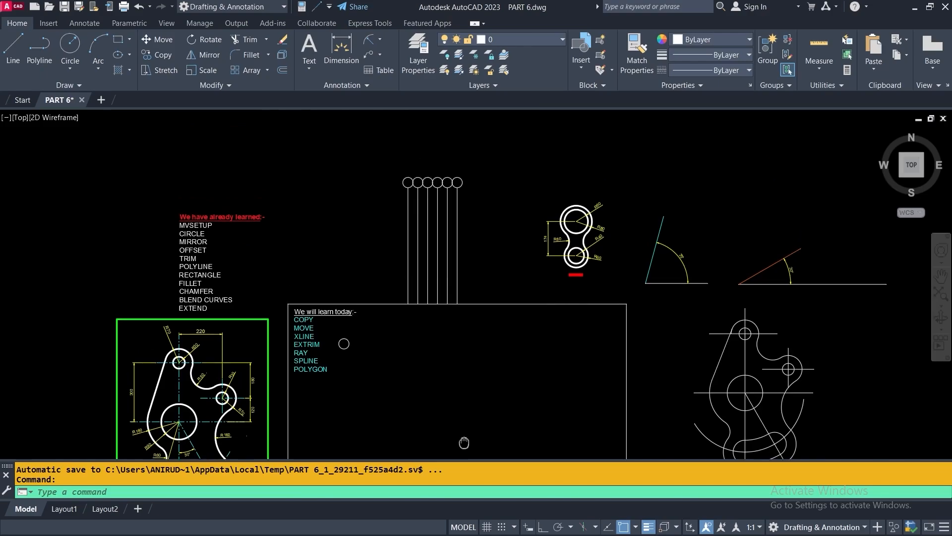
middle_drag(487, 133, 489, 153)
click(483, 161)
click(320, 327)
key(Delete)
middle_drag(342, 278, 323, 156)
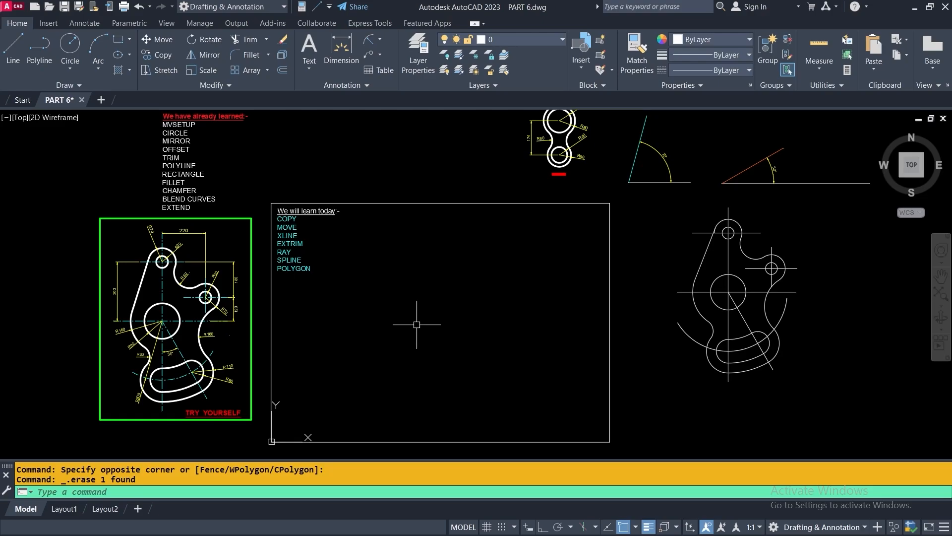
Pin the Draw panel's slide-out open and start the Construction Line (XLINE) tool
scroll(283, 233, up, 8)
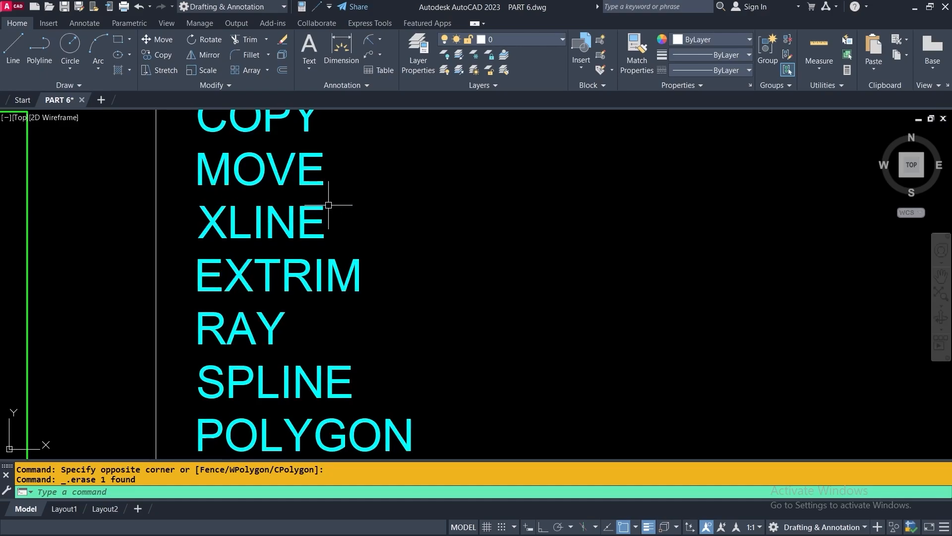
scroll(312, 205, down, 4)
scroll(312, 205, down, 3)
scroll(400, 272, down, 4)
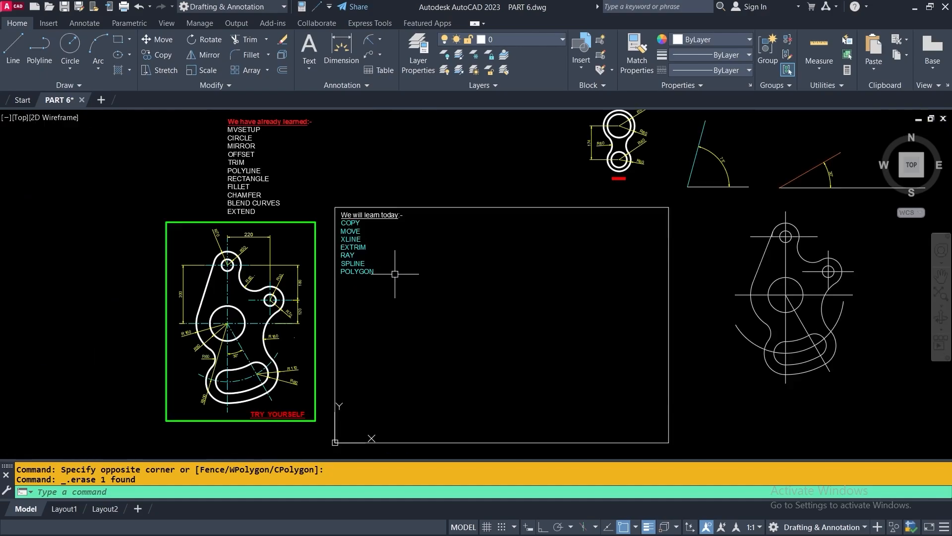
middle_drag(445, 293, 436, 272)
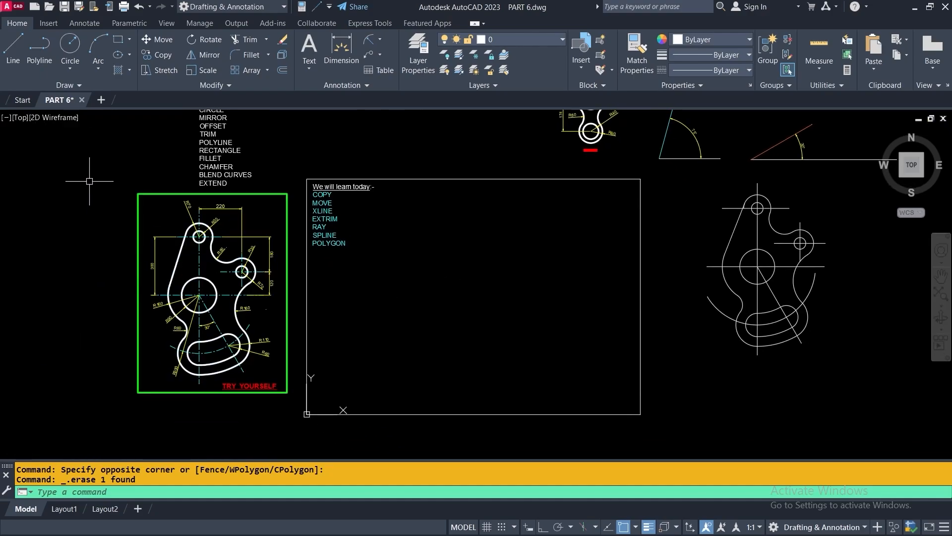
click(80, 86)
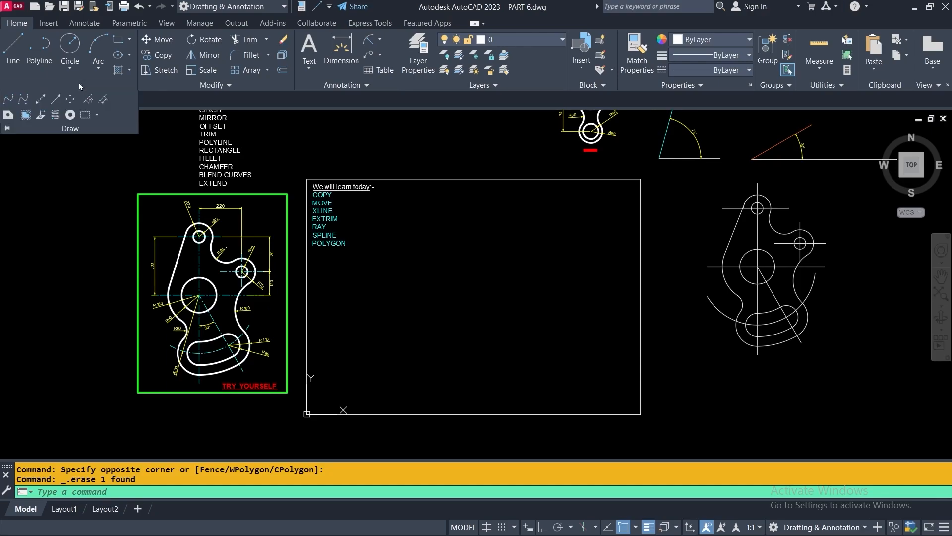
click(88, 159)
click(66, 162)
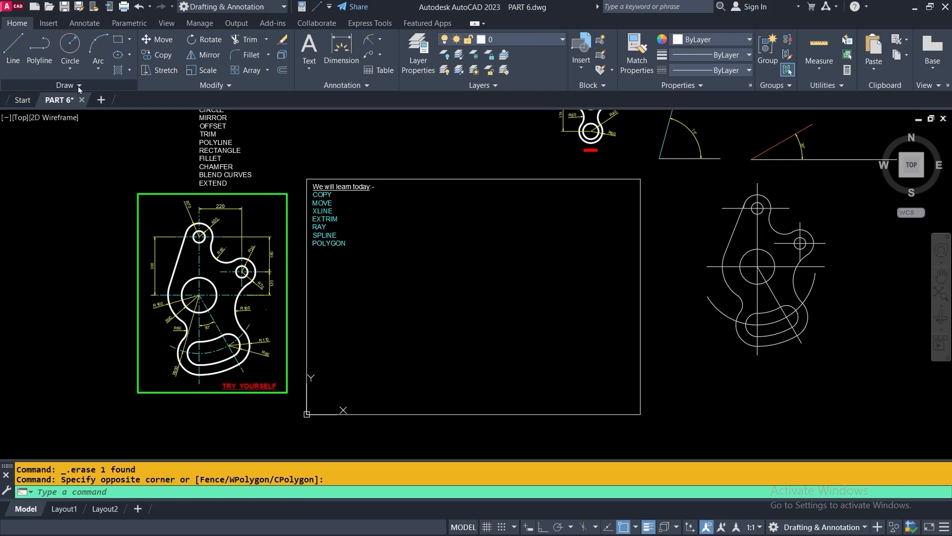
click(79, 87)
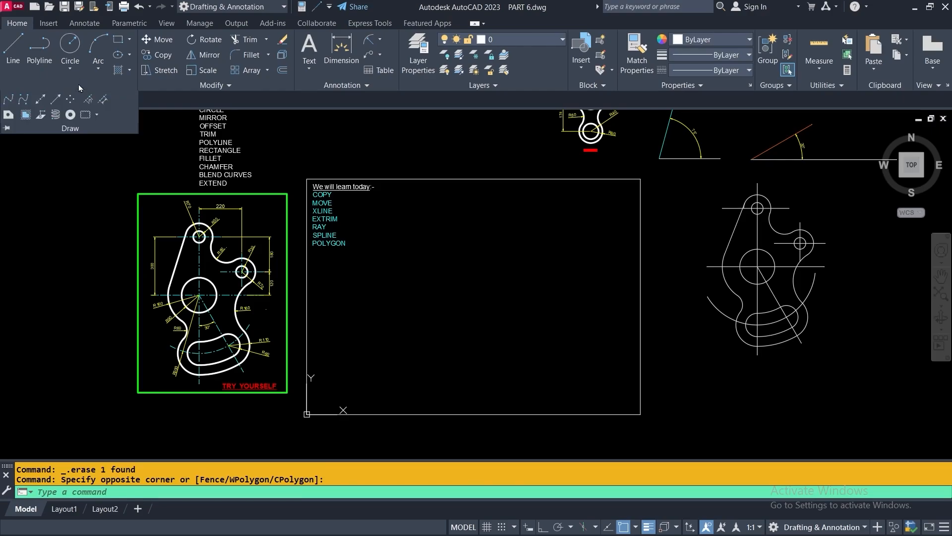
click(6, 129)
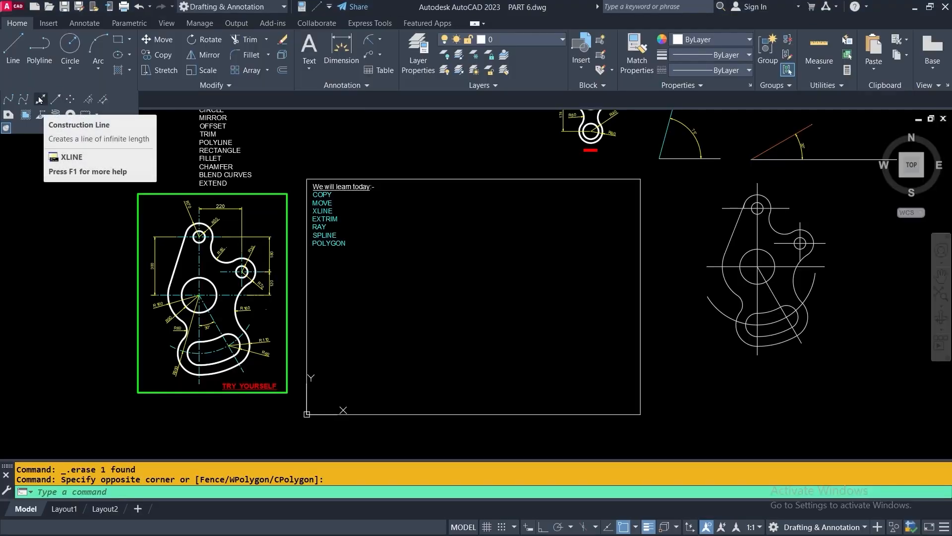
click(40, 99)
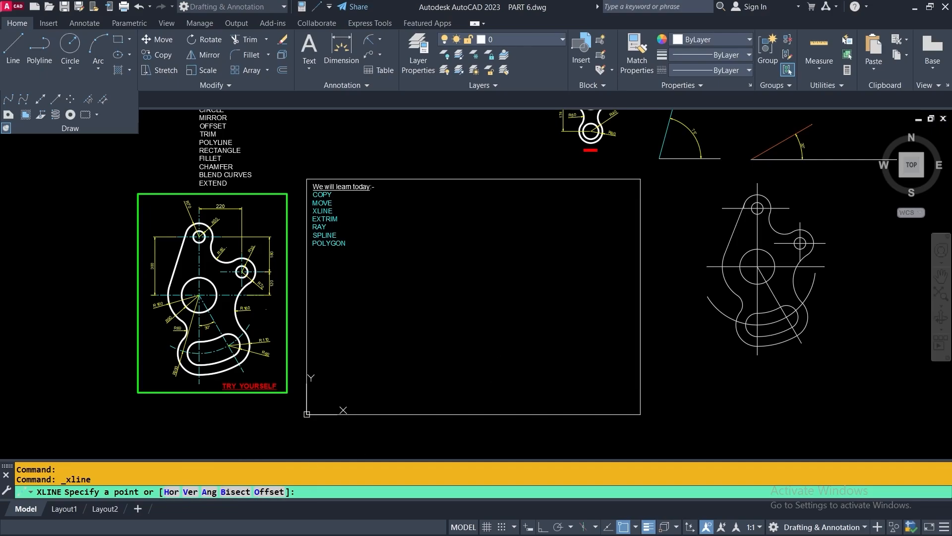
click(459, 302)
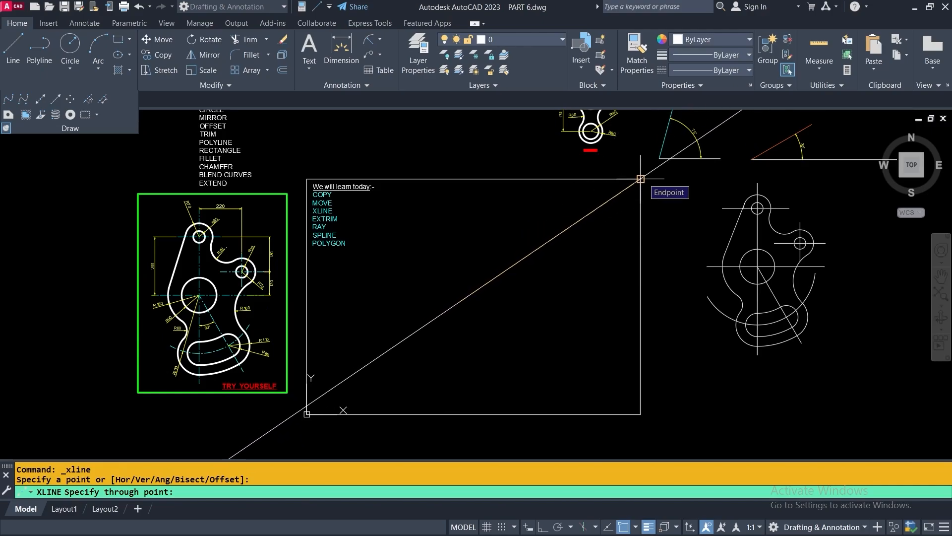
click(640, 178)
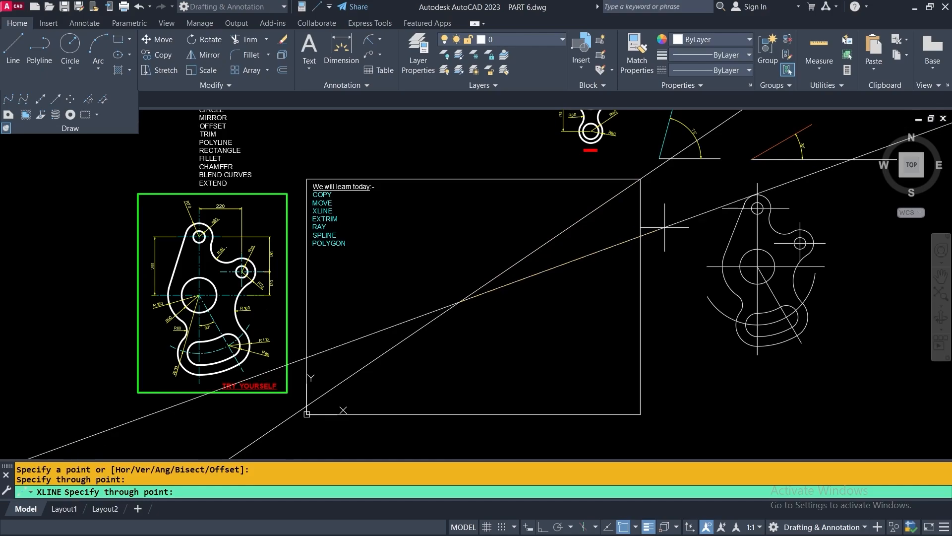
click(639, 303)
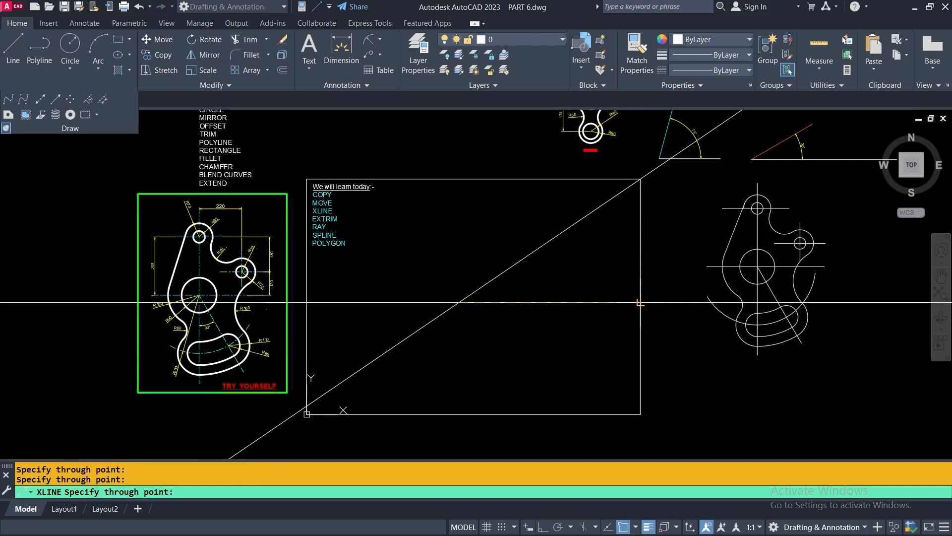
click(641, 413)
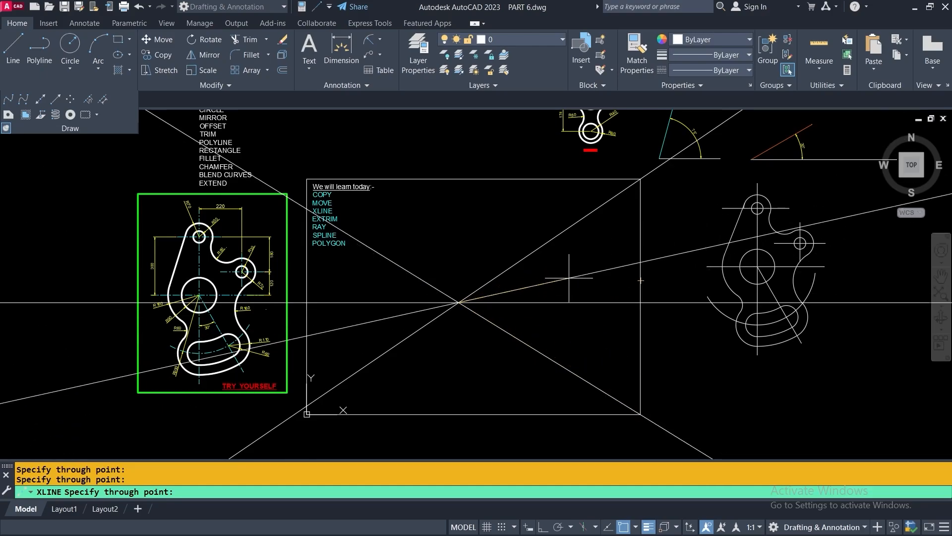
key(Return)
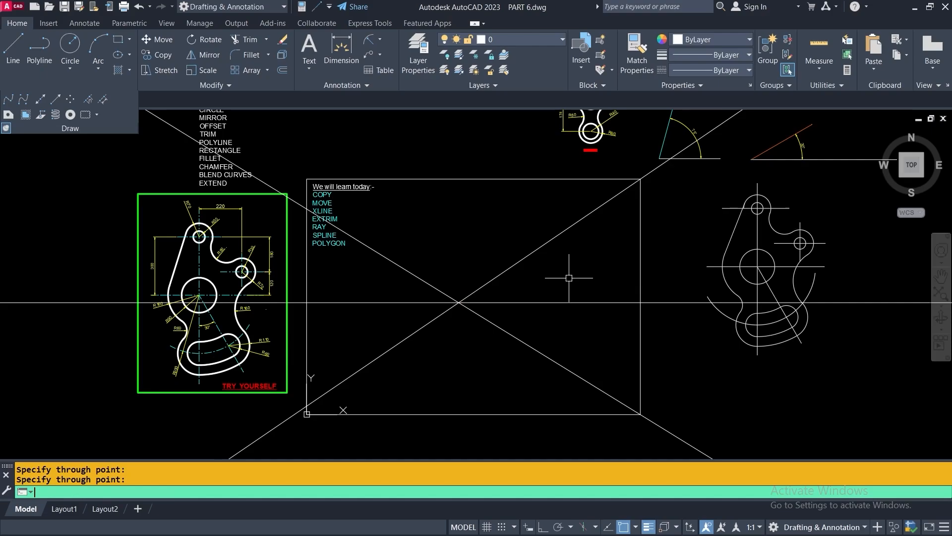
click(496, 351)
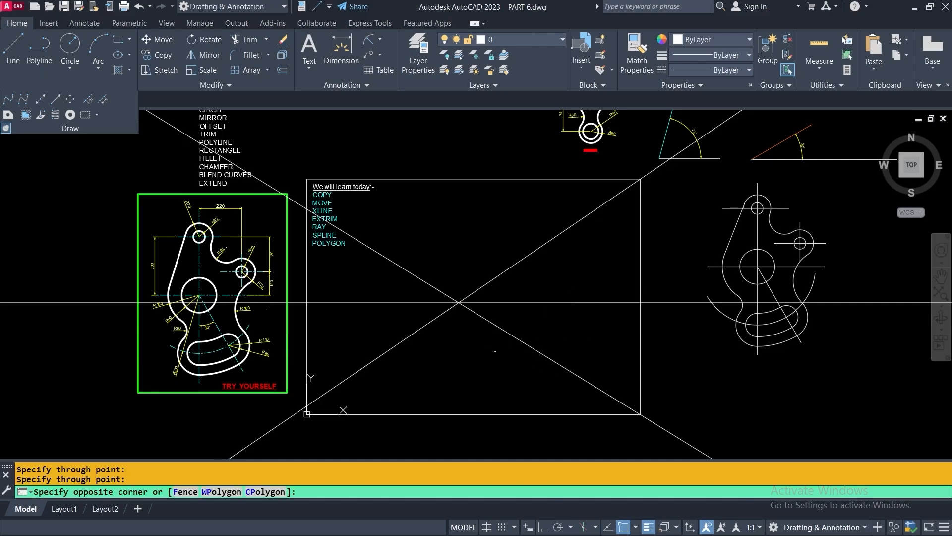
click(442, 267)
click(282, 39)
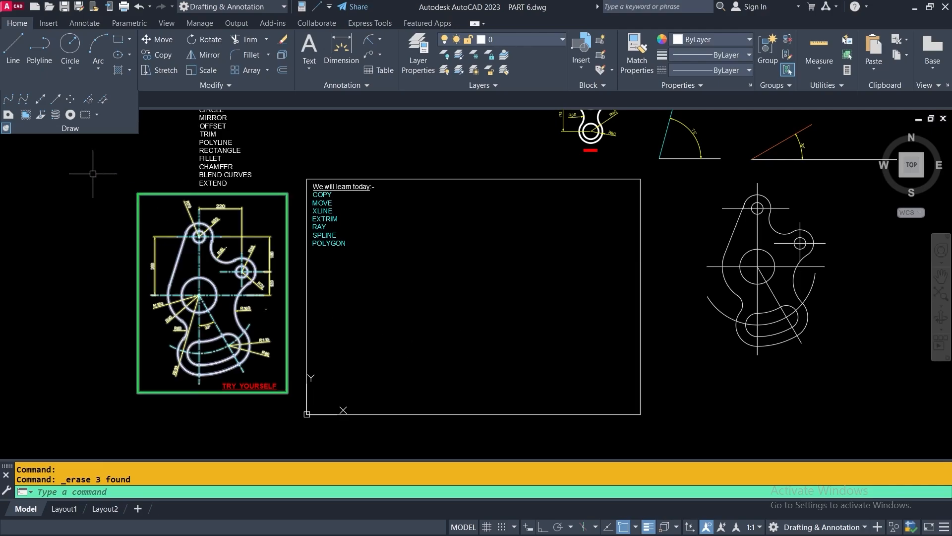
Place horizontal XLINEs at several heights, the first through the rectangle's right-edge midpoint
click(41, 102)
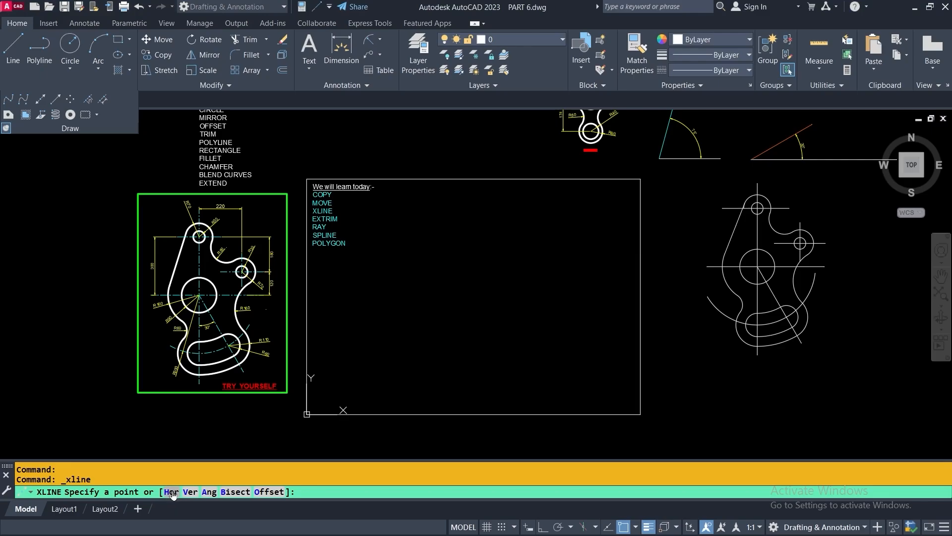
click(172, 492)
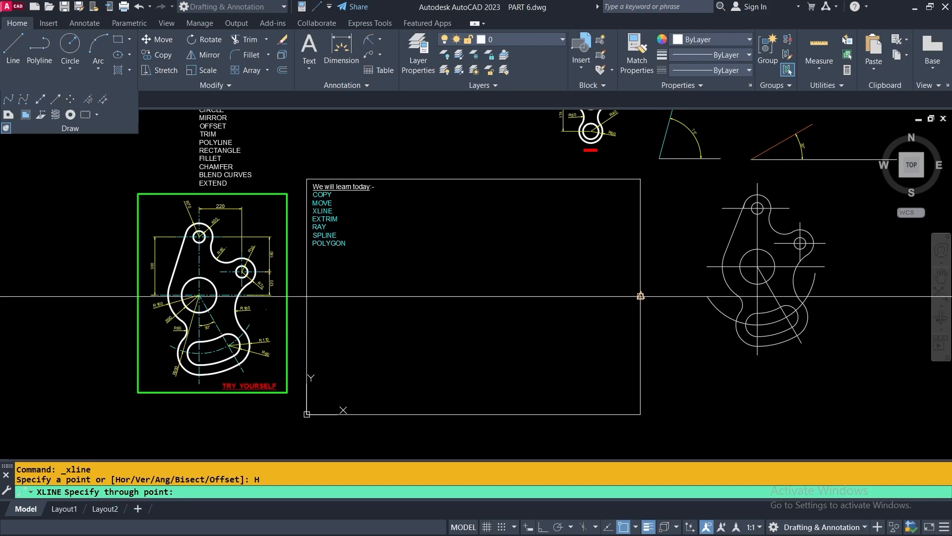
click(640, 296)
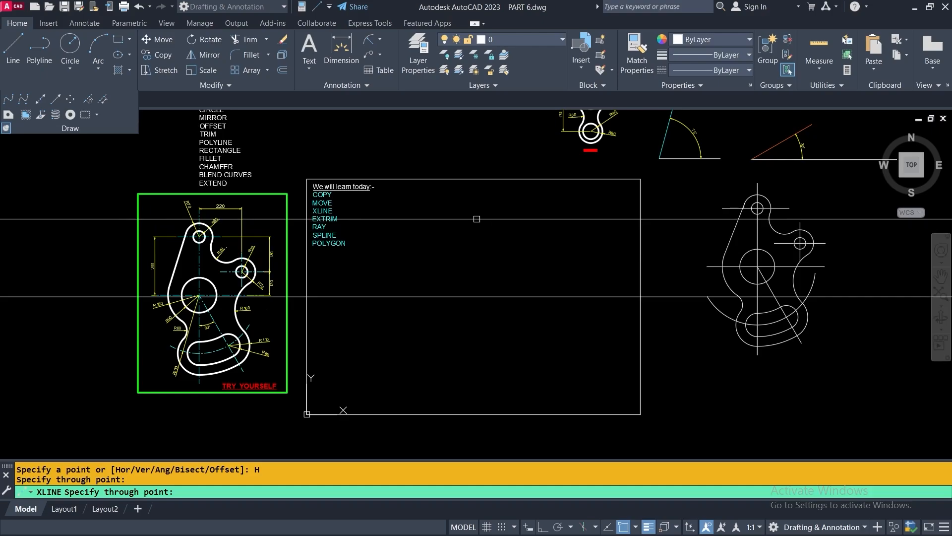
click(479, 219)
click(485, 259)
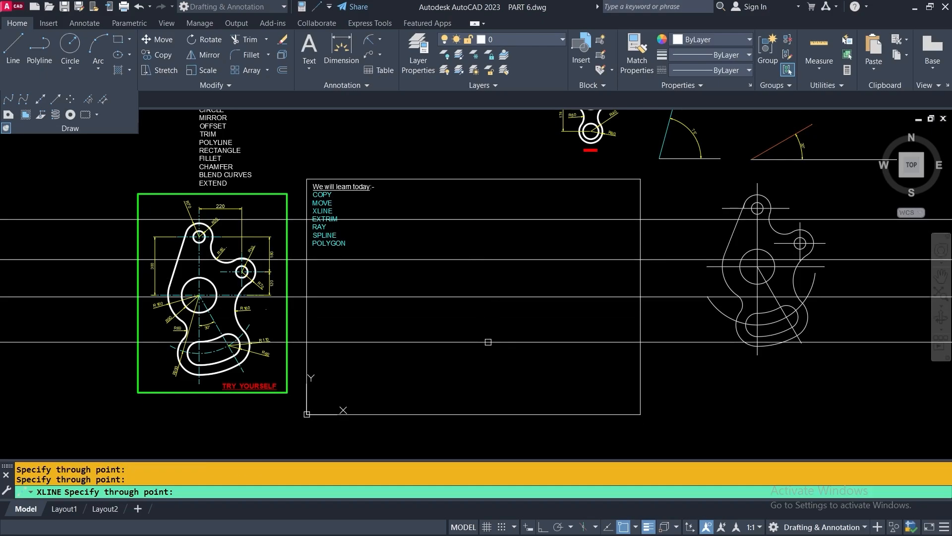
click(489, 333)
click(491, 373)
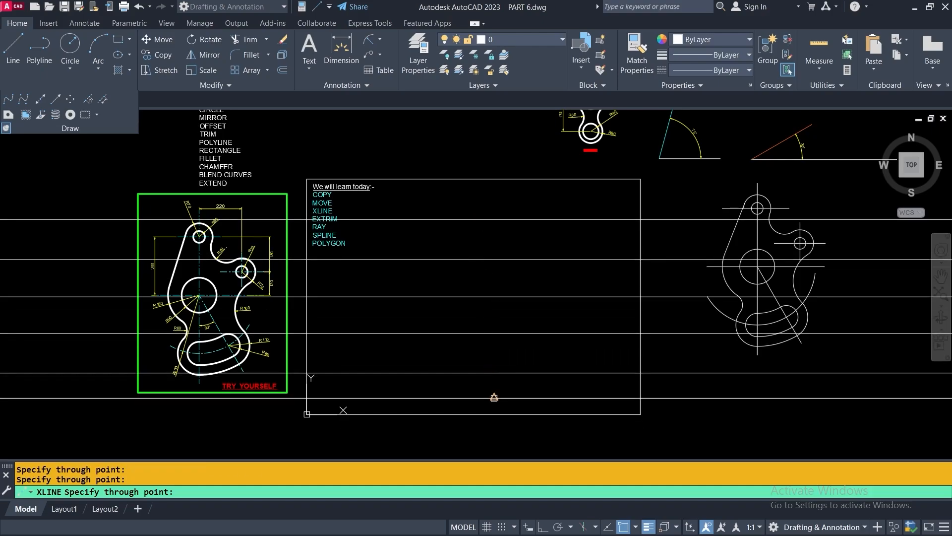
click(494, 397)
click(487, 352)
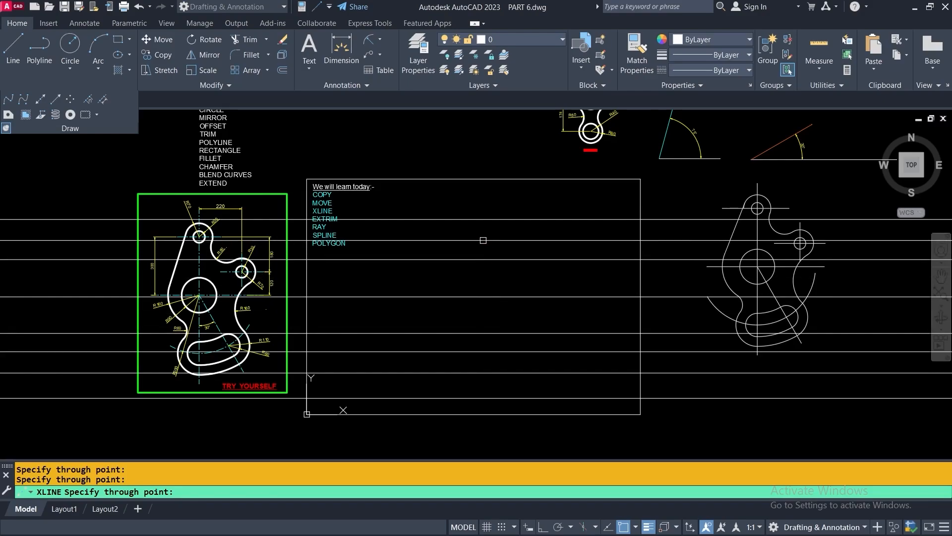
click(483, 240)
key(Return)
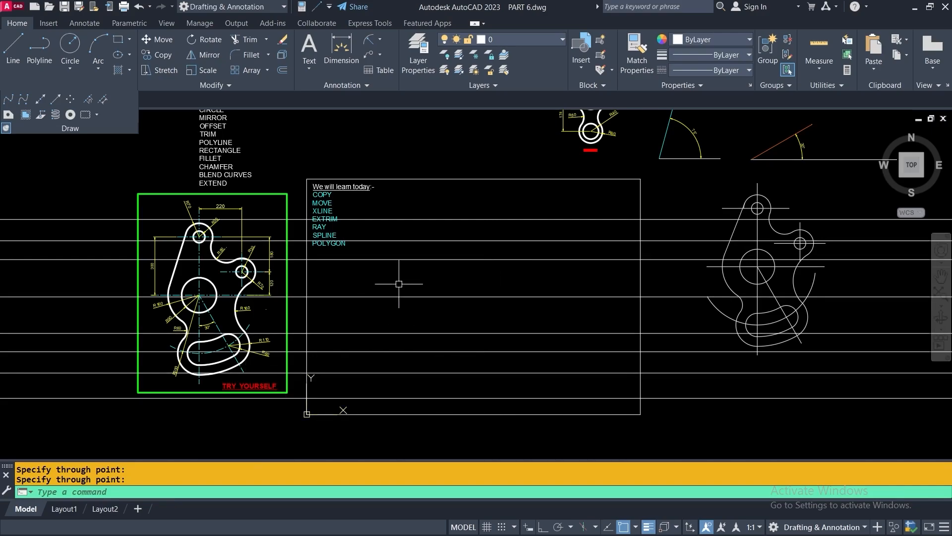
key(Return)
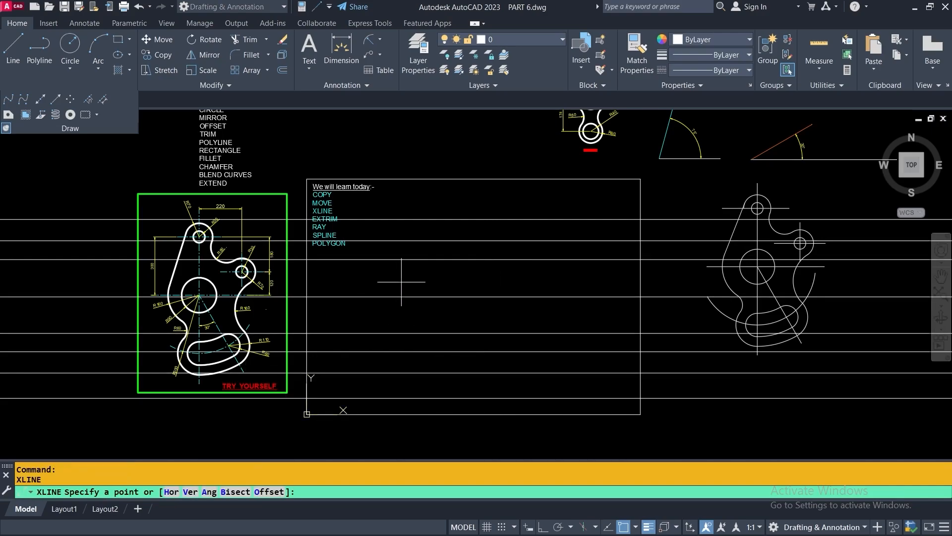
Place six vertical construction lines across the lesson frame using the Ver option
right_click(452, 200)
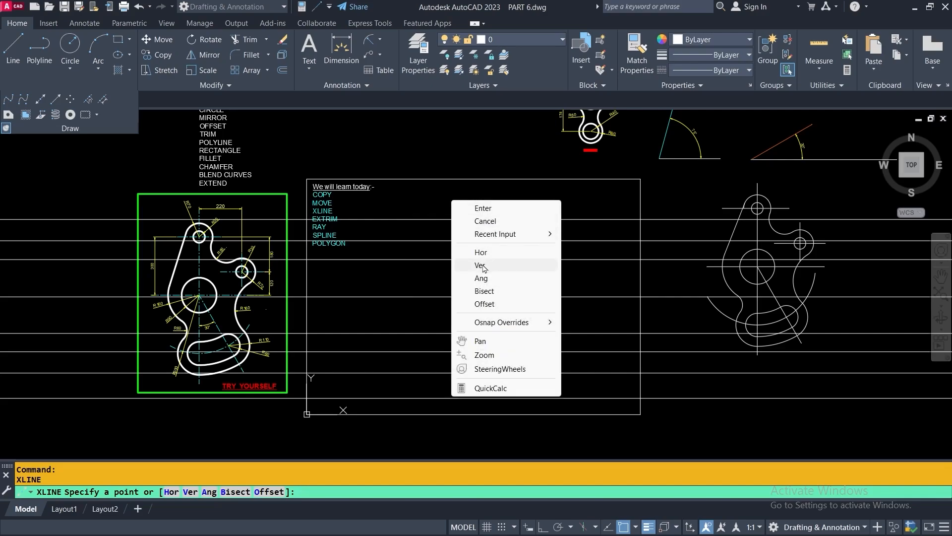
click(481, 265)
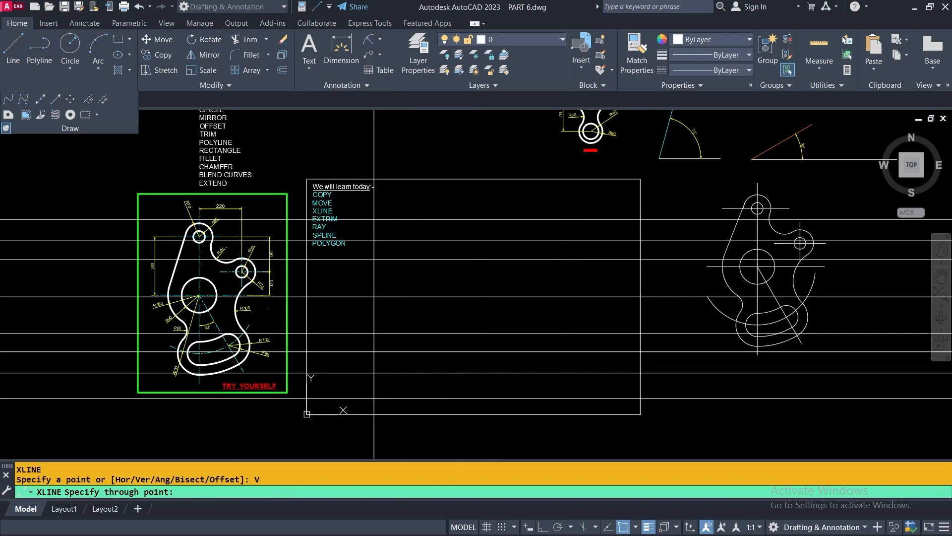
click(374, 308)
click(421, 309)
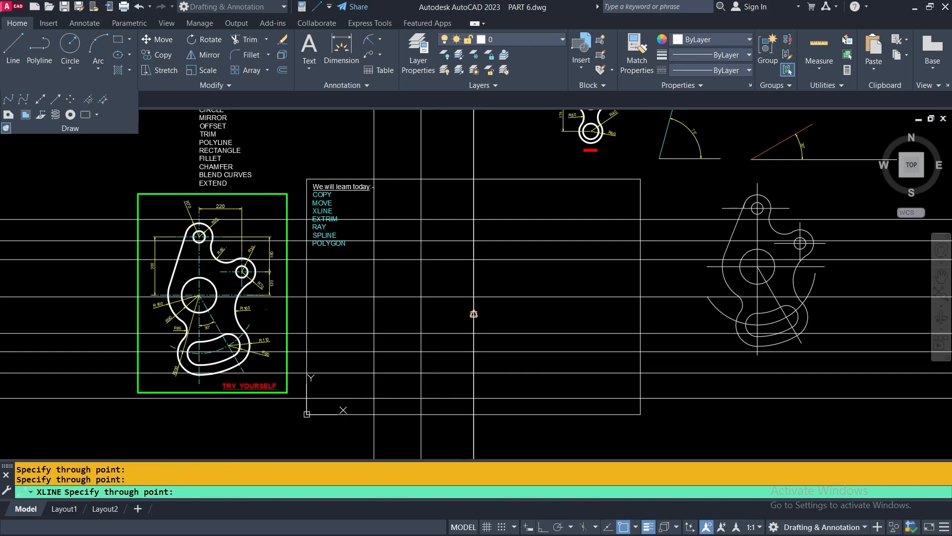
click(473, 313)
click(522, 316)
click(565, 317)
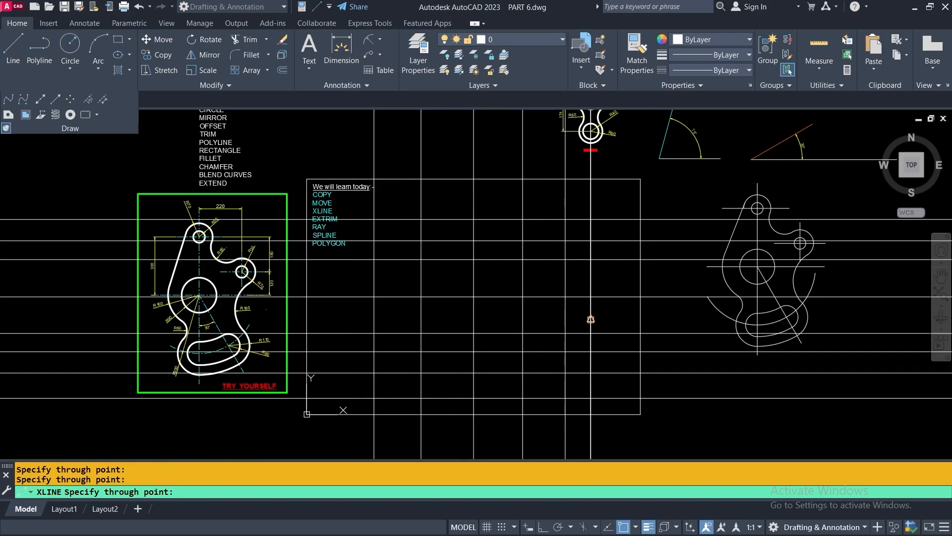
click(591, 319)
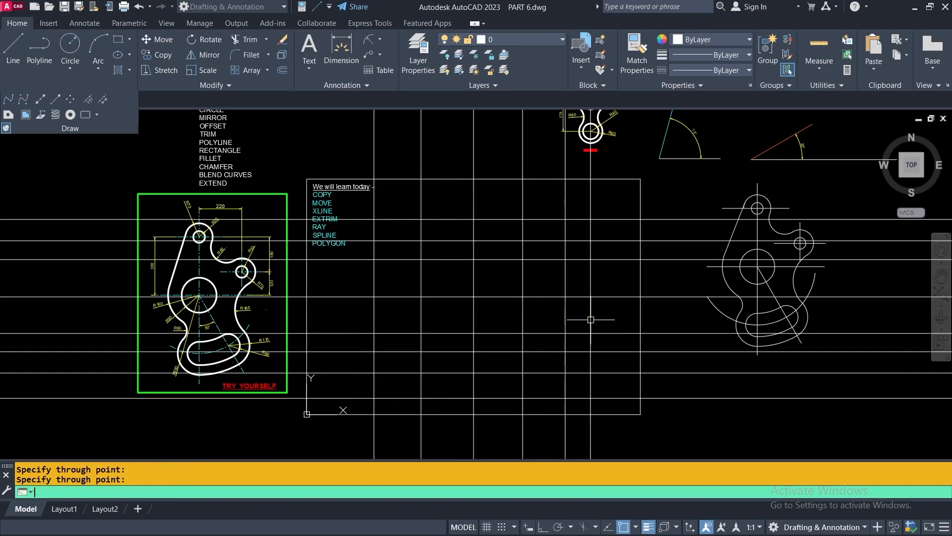
key(Escape)
Erase all 14 horizontal and vertical construction lines with a crossing selection
click(615, 201)
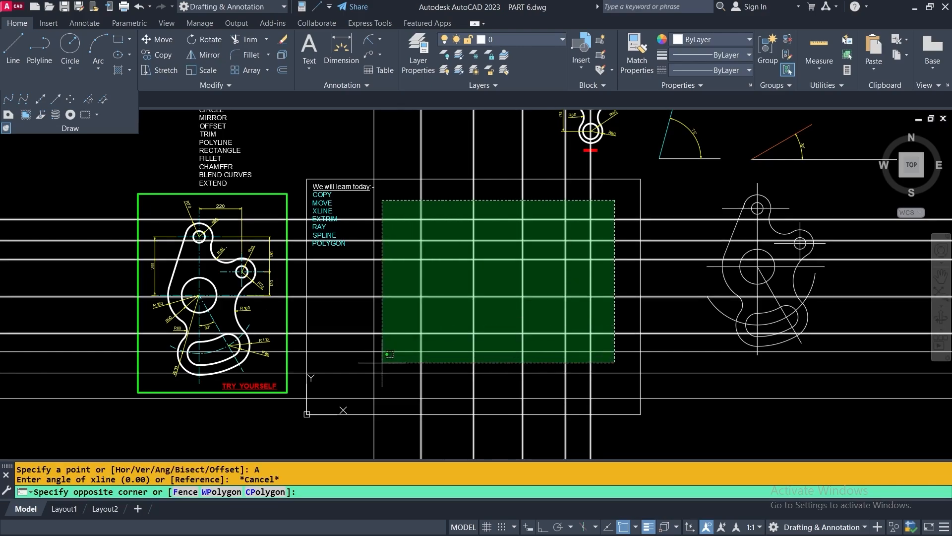
click(362, 402)
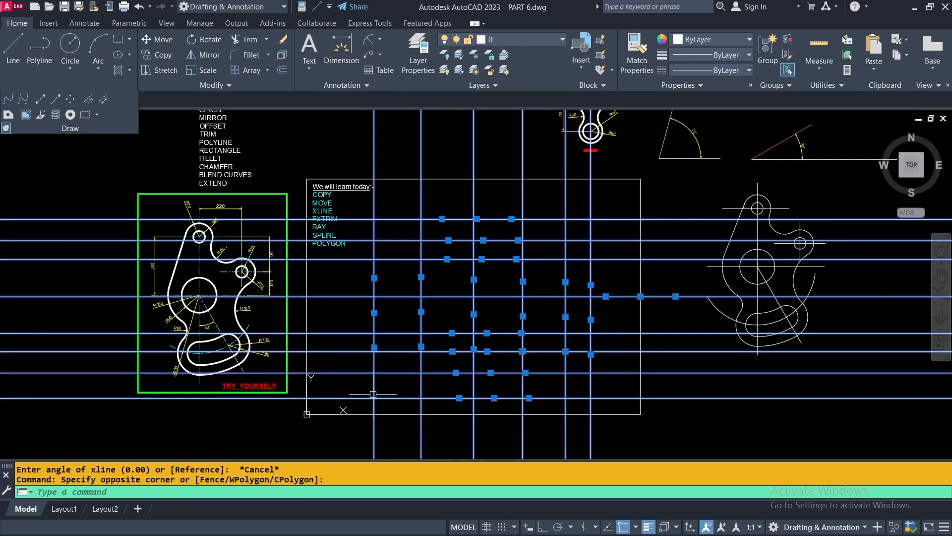
key(Delete)
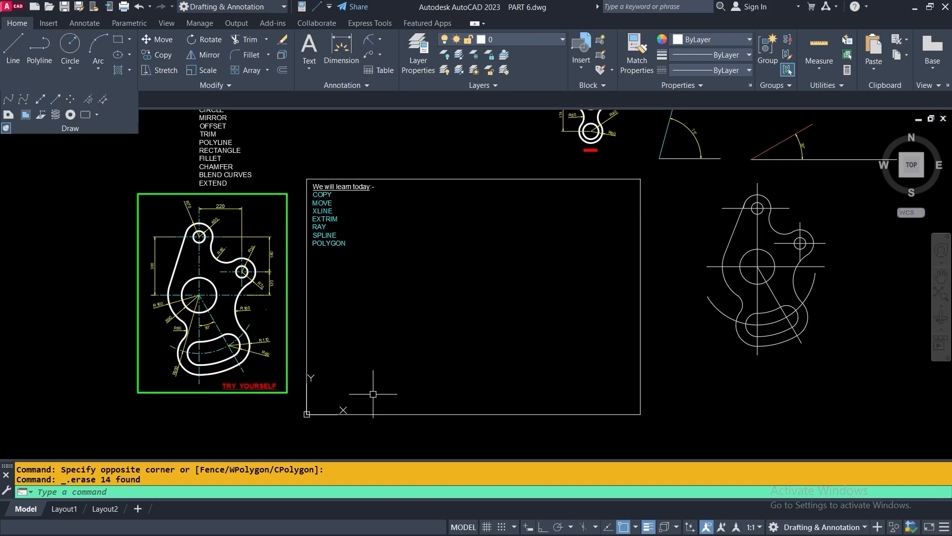
Draw 60° xlines through the midpoints of the rectangle's top, bottom, right and left edges
click(41, 100)
right_click(478, 234)
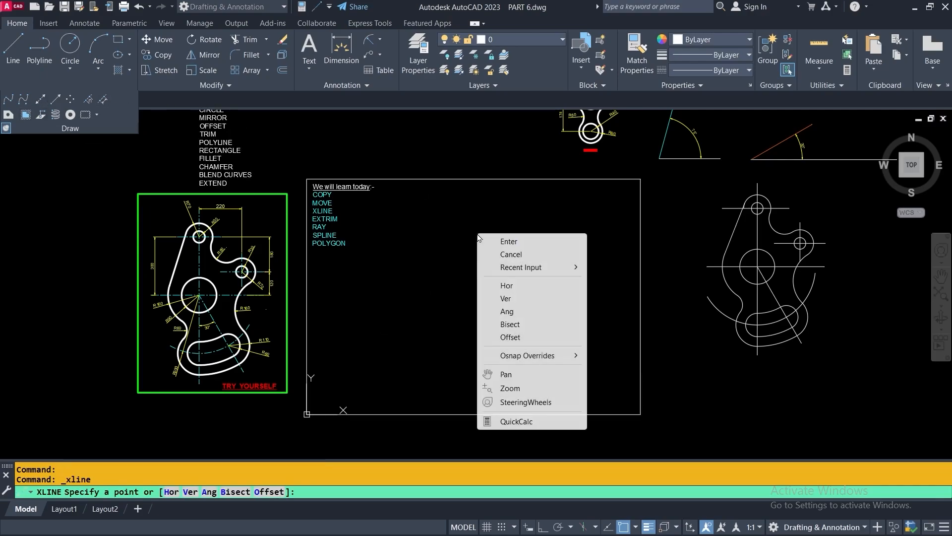
click(507, 311)
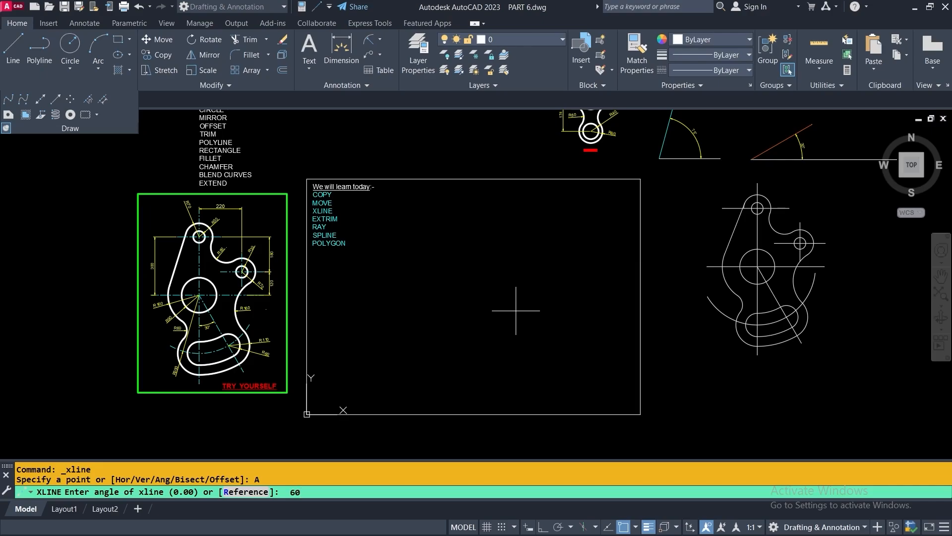
key(Return)
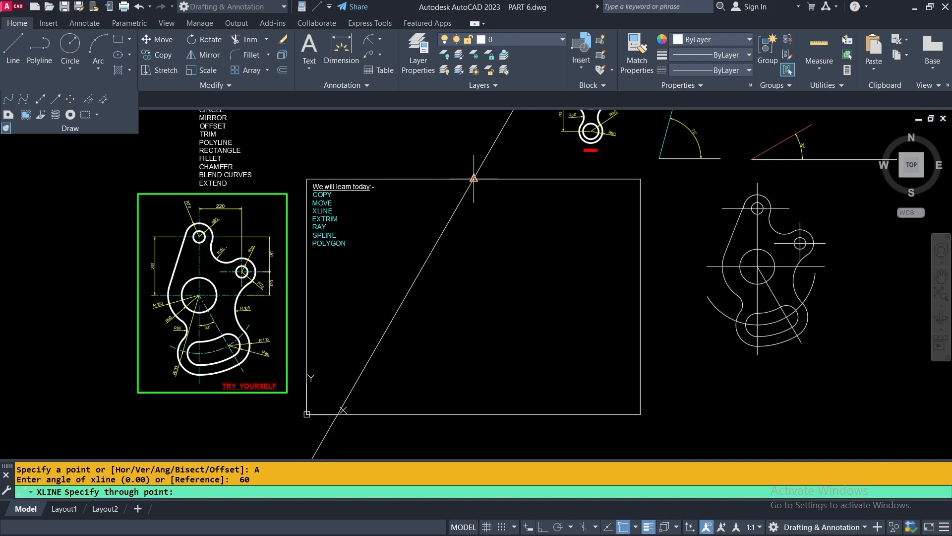
click(473, 178)
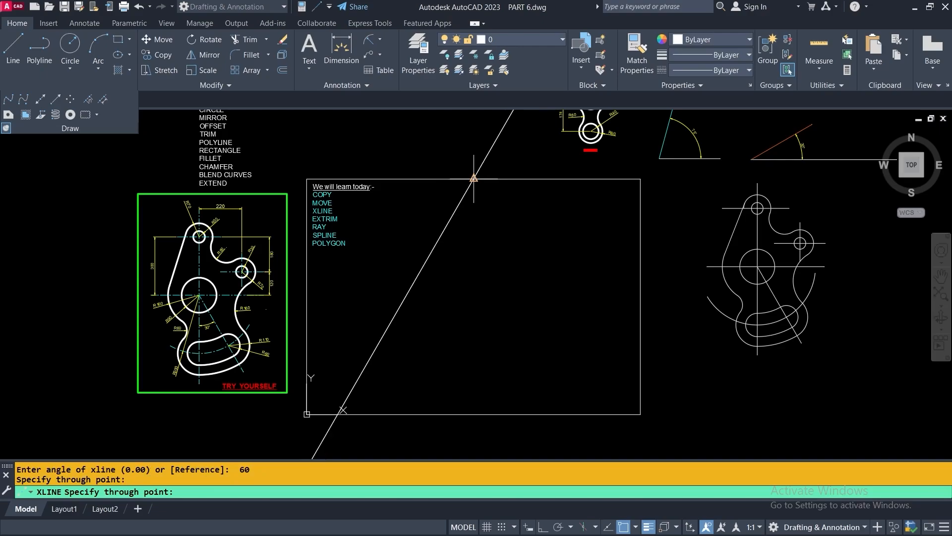
click(472, 414)
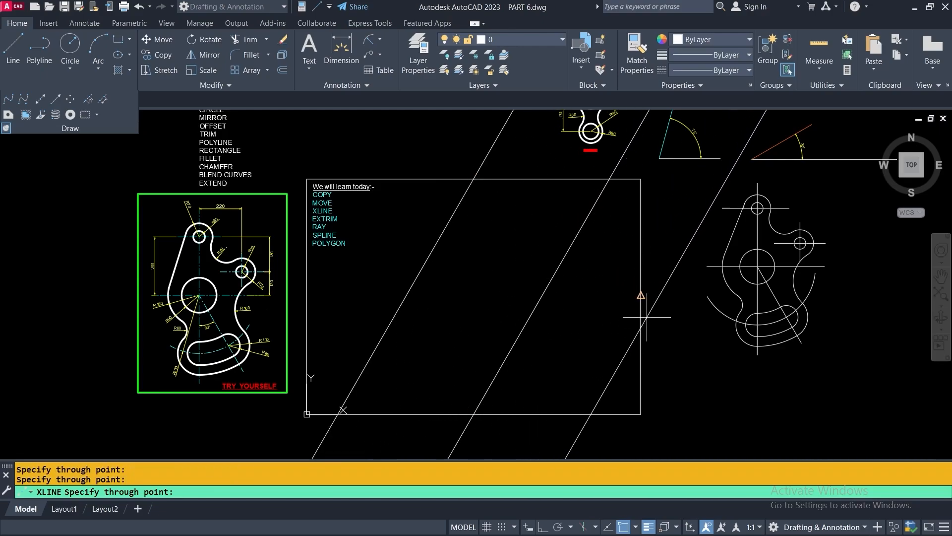
click(641, 296)
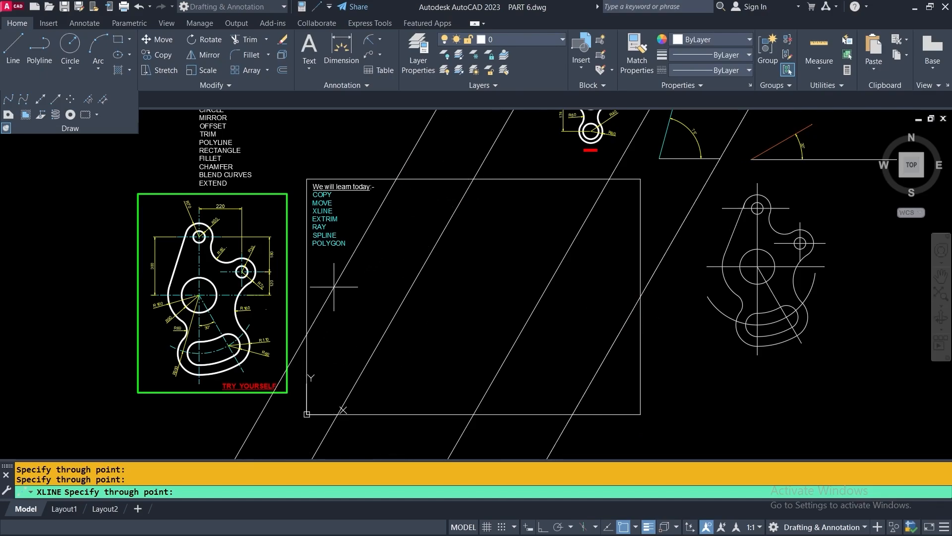
click(306, 296)
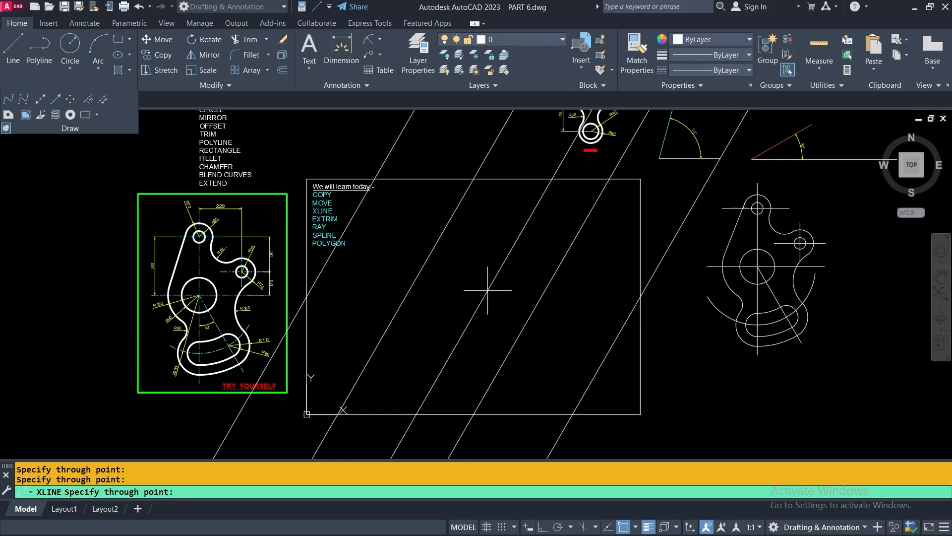
key(Escape)
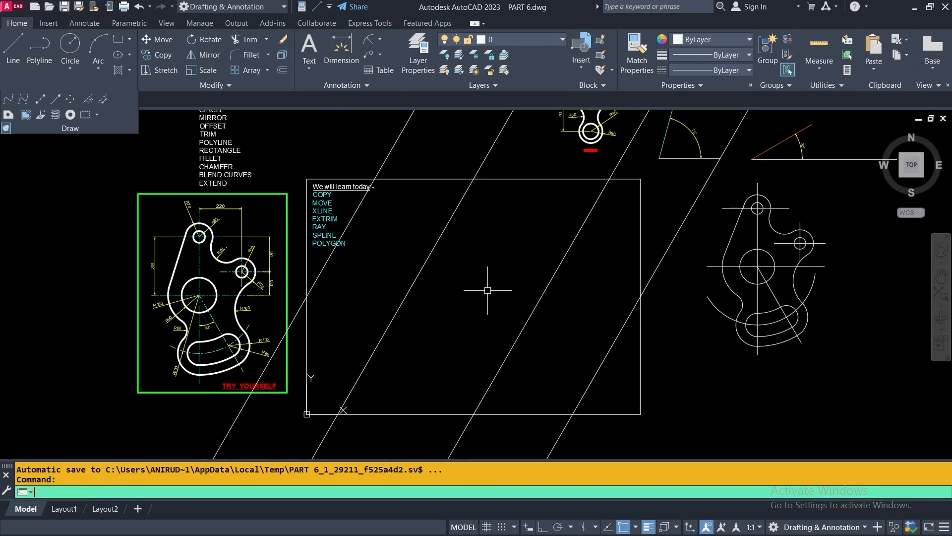
Restart XLINE with the Angle option, taking the angle from the existing 30° line's endpoints
right_click(493, 221)
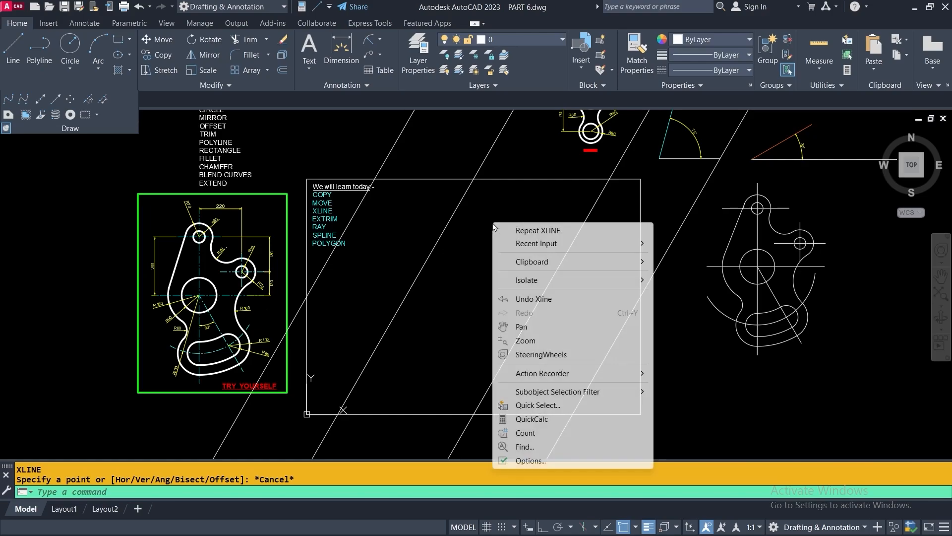
click(544, 231)
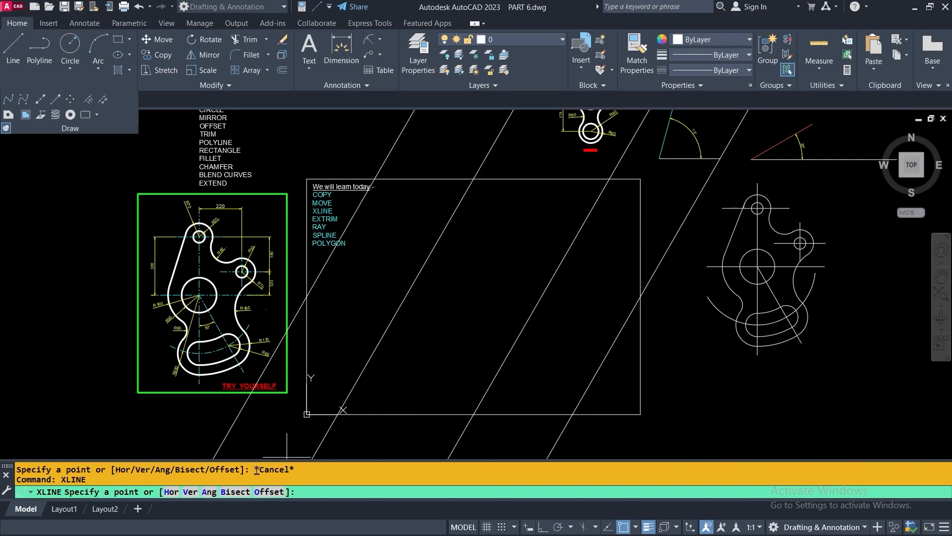
right_click(475, 241)
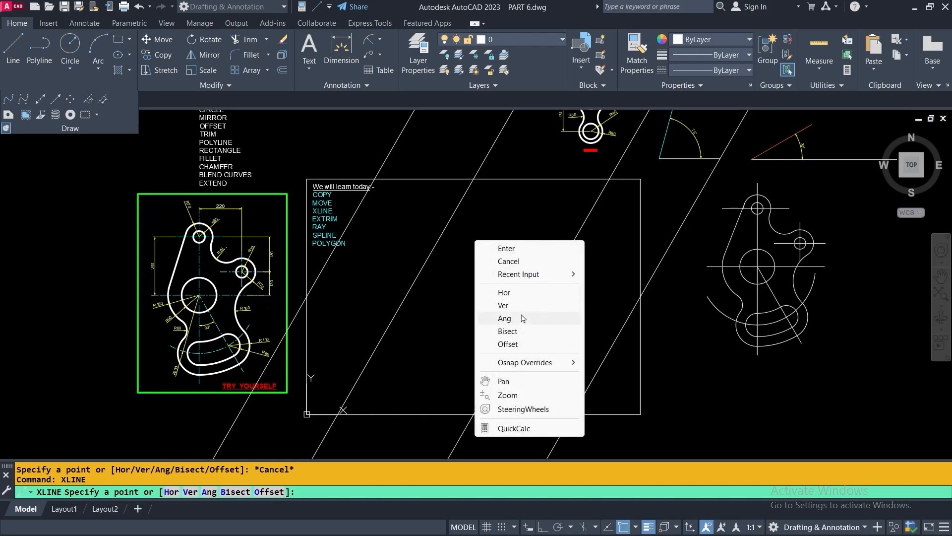
click(509, 323)
scroll(404, 329, down, 3)
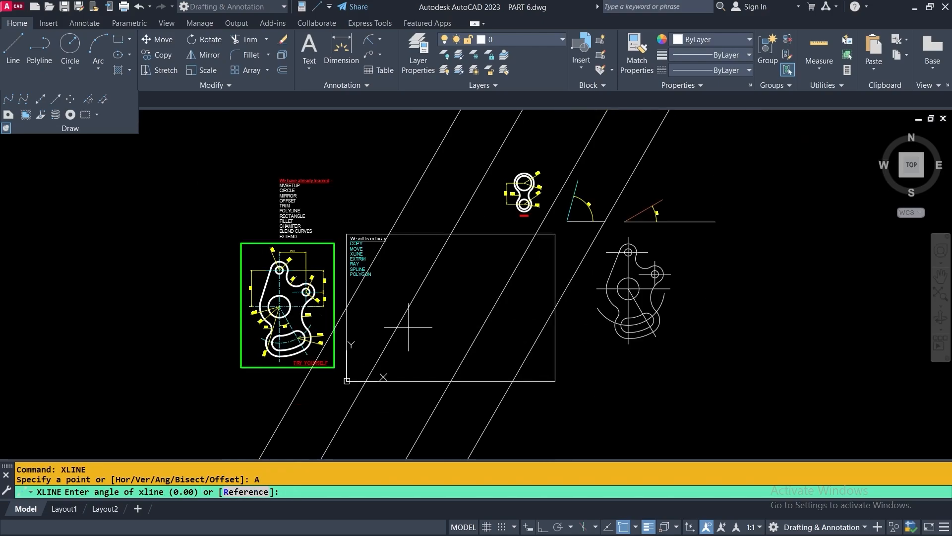
mouse_move(752, 260)
middle_down()
mouse_move(709, 295)
mouse_move(560, 339)
middle_up()
scroll(529, 230, up, 6)
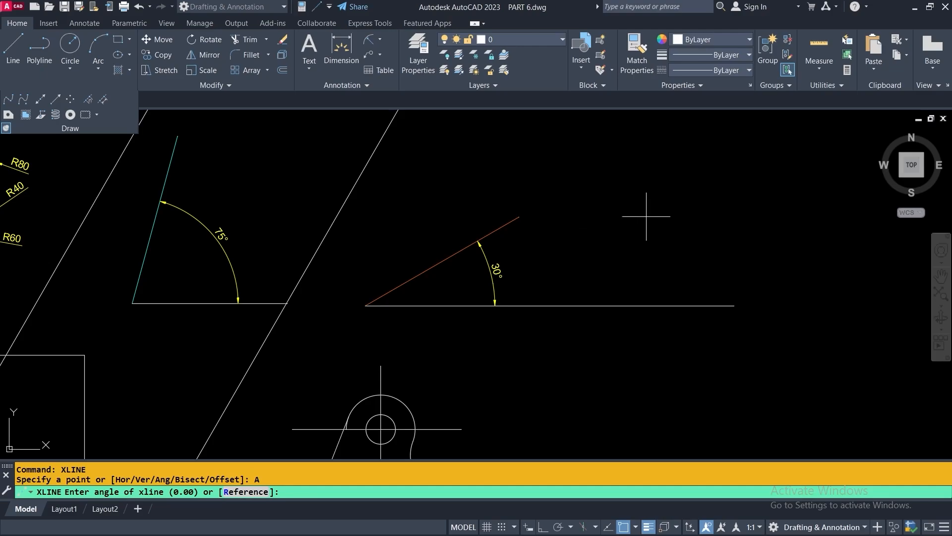
click(366, 306)
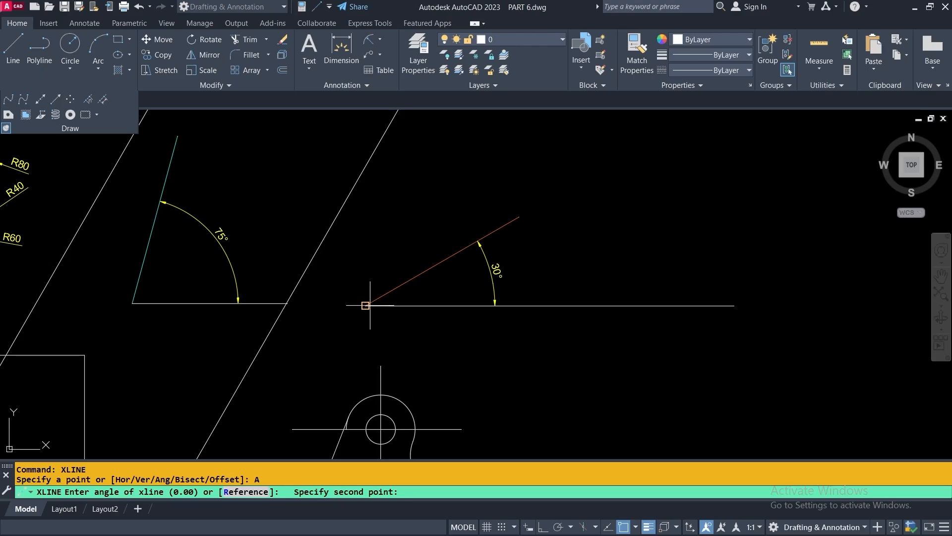
click(519, 217)
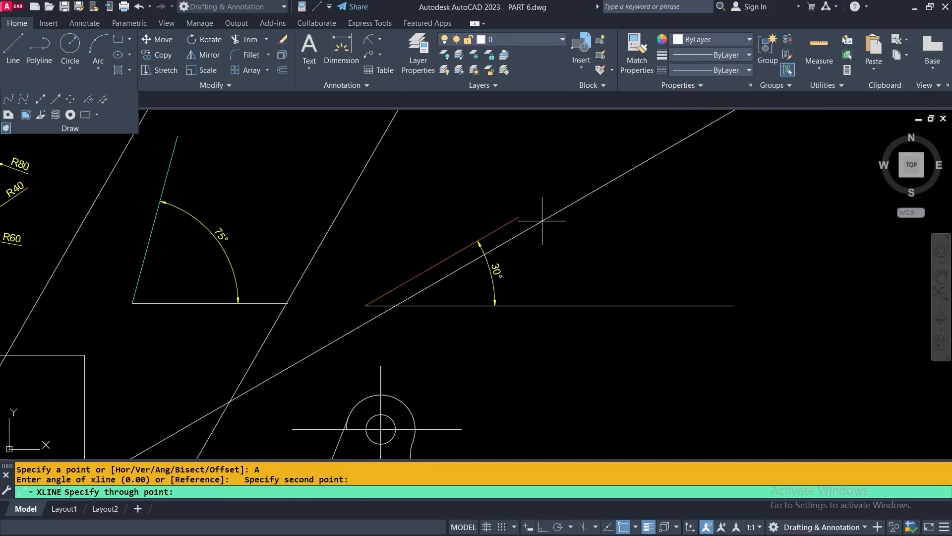
Place four parallel 30° construction lines in the open area right of the figures
scroll(543, 218, down, 3)
scroll(644, 268, down, 2)
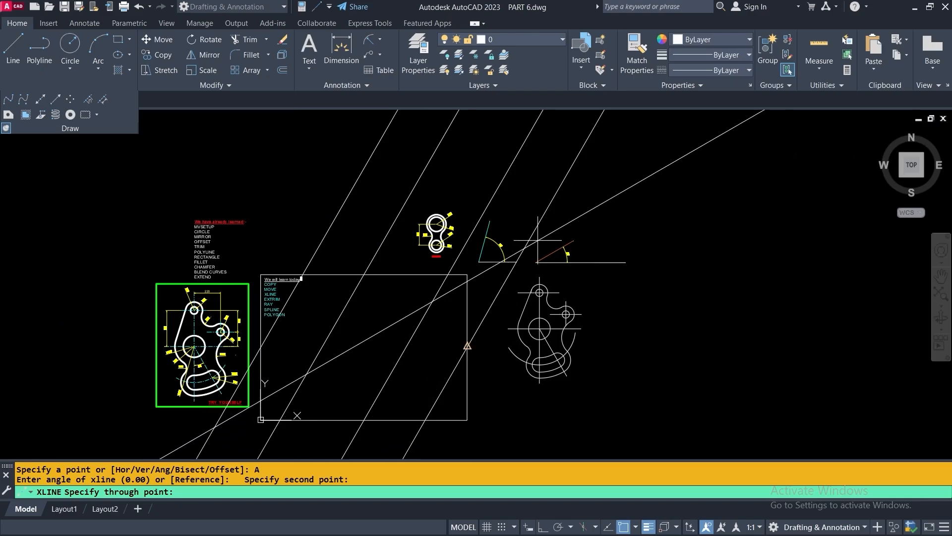
middle_drag(629, 282, 512, 245)
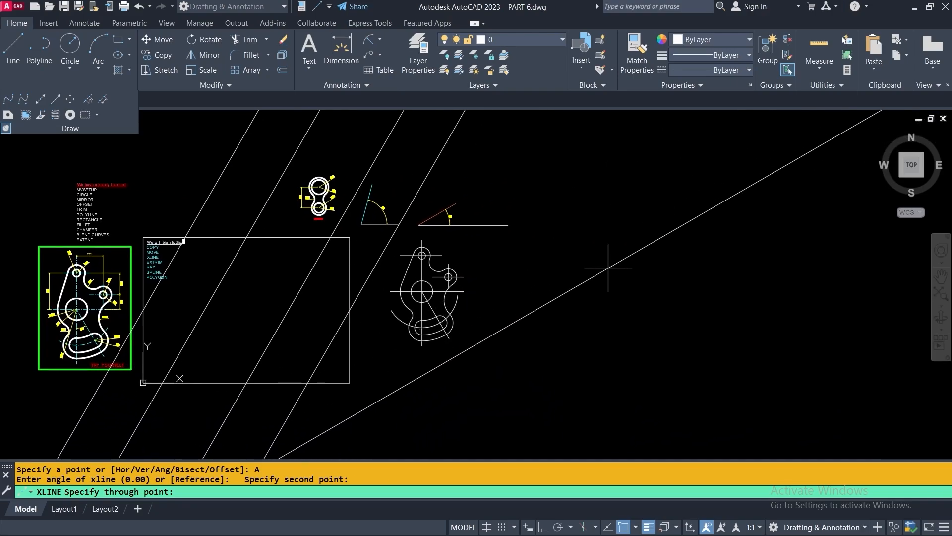
click(608, 268)
click(629, 304)
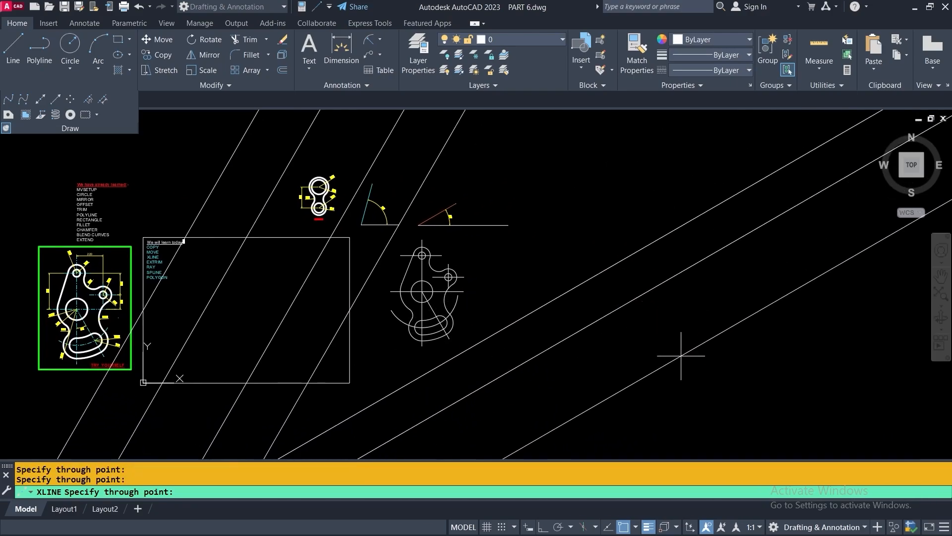
click(656, 328)
click(687, 357)
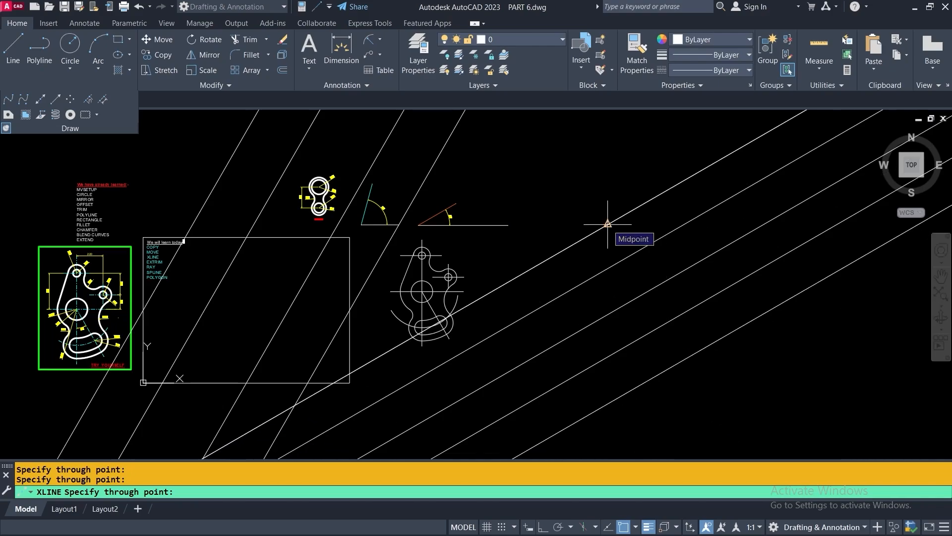
key(Return)
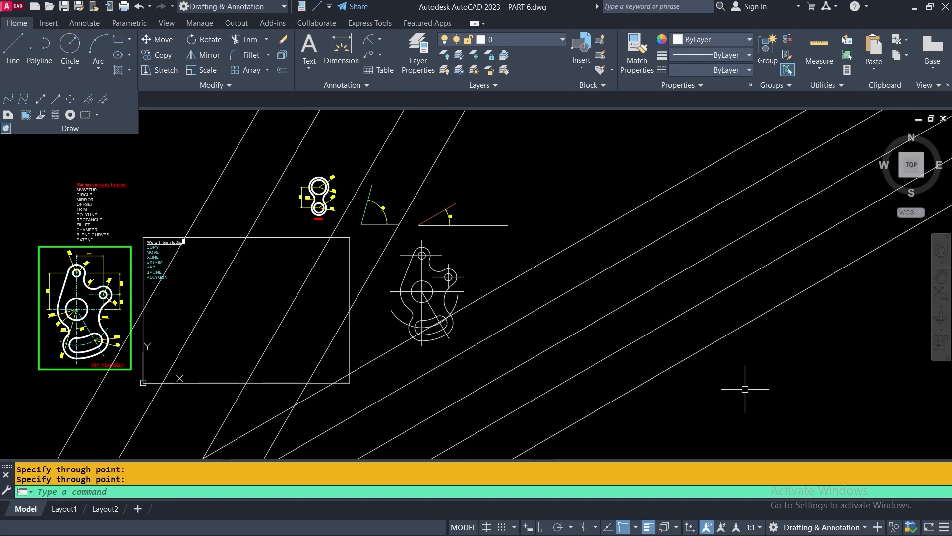
middle_drag(786, 350, 638, 308)
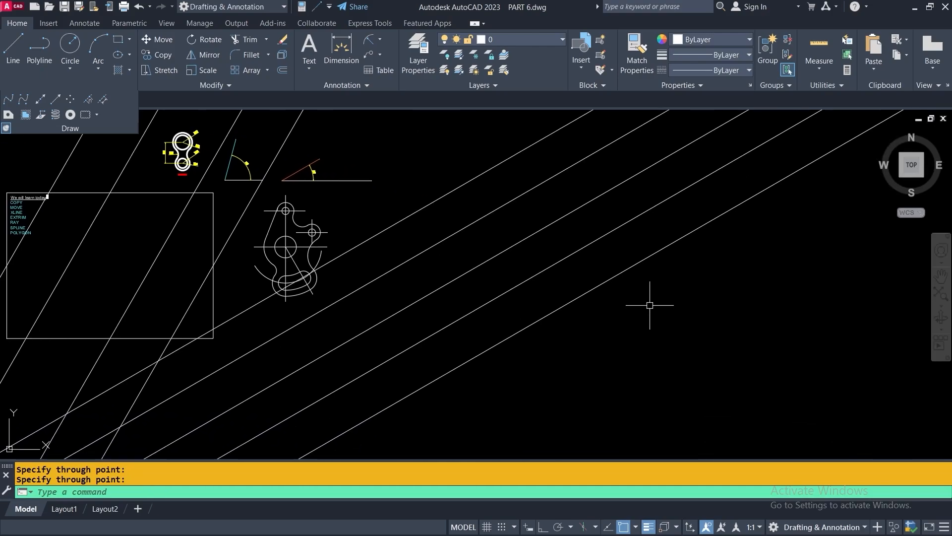
scroll(653, 305, down, 2)
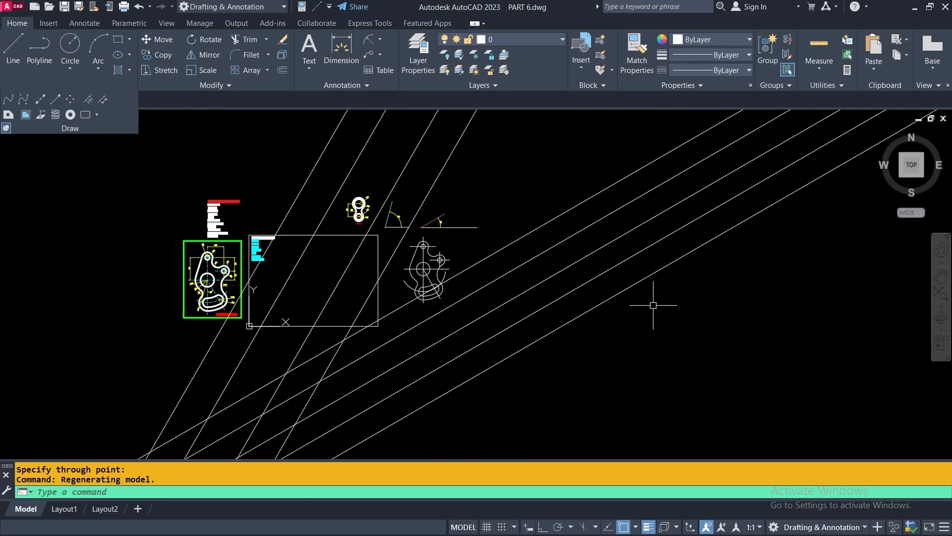
Draw a large rectangle over the parallel 30° construction lines
click(118, 39)
click(485, 161)
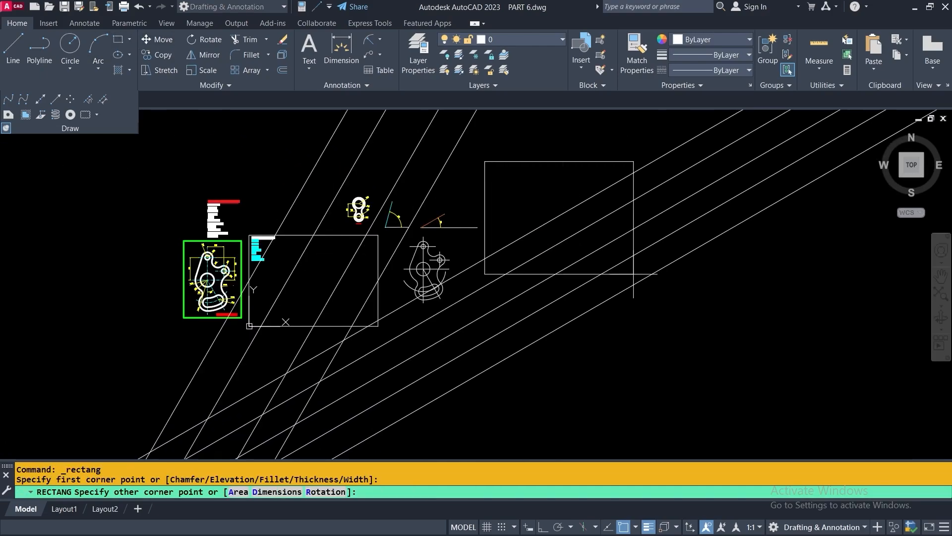
click(772, 344)
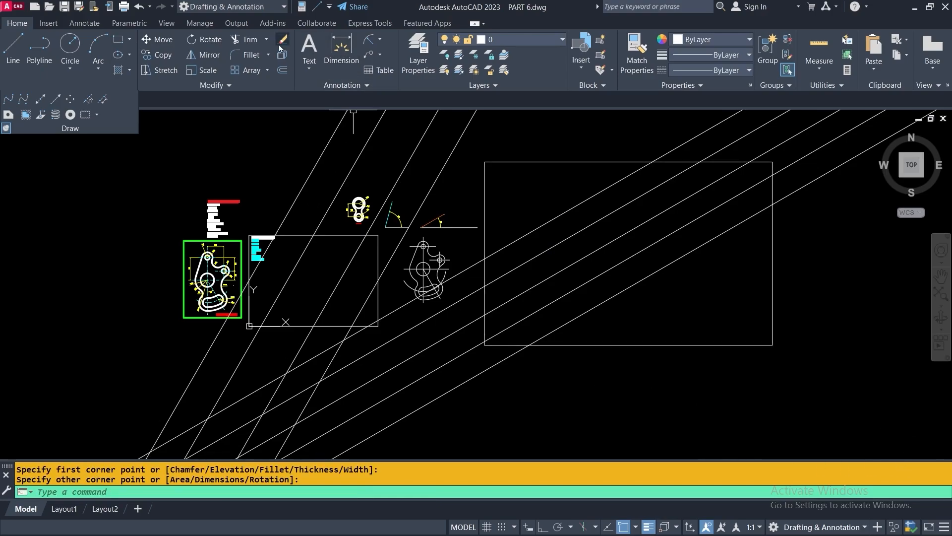
Trim the 30° lines to the rectangle, removing their parts below, left and right of it
click(242, 41)
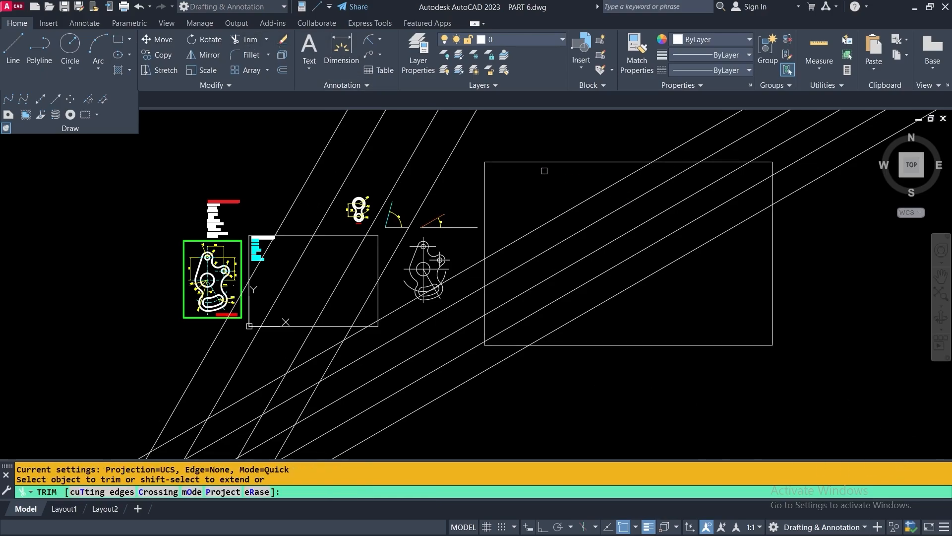
right_click(544, 171)
click(575, 210)
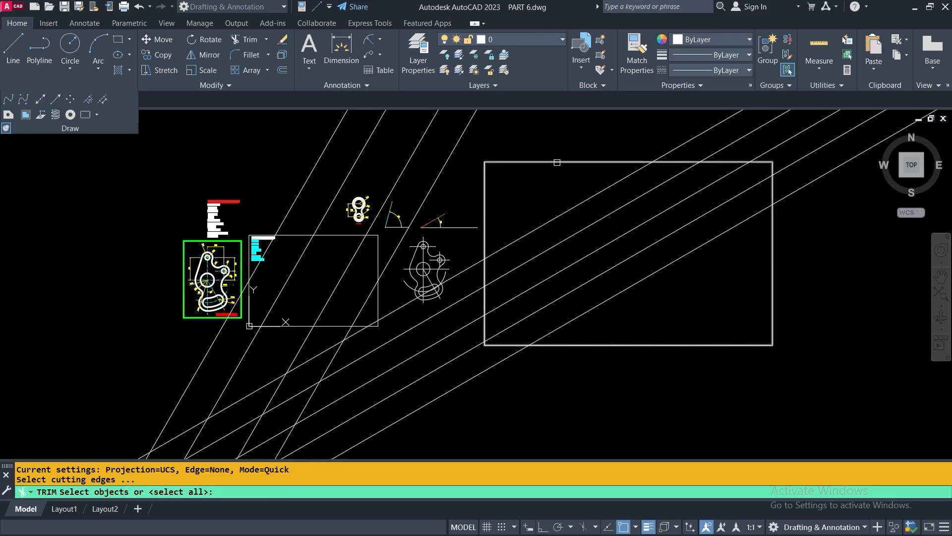
click(557, 161)
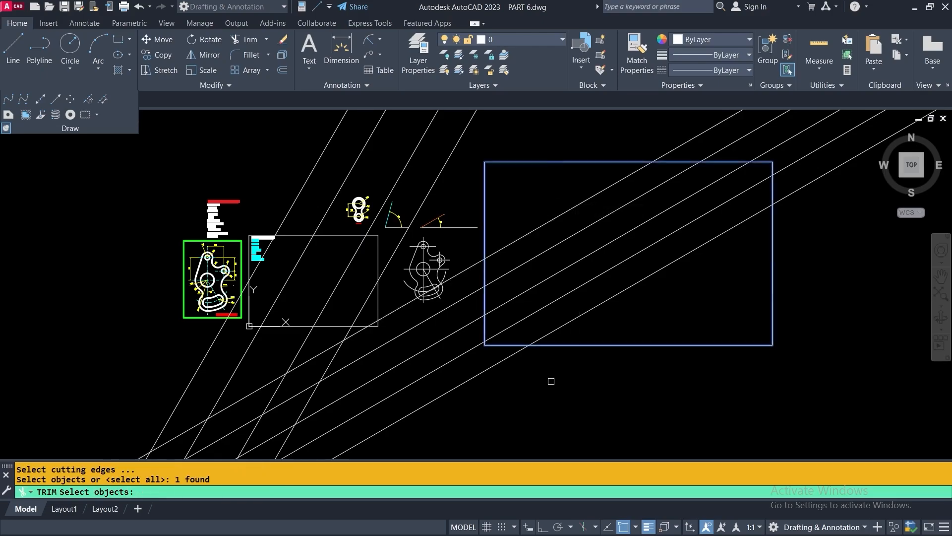
key(Return)
drag(458, 410, 396, 309)
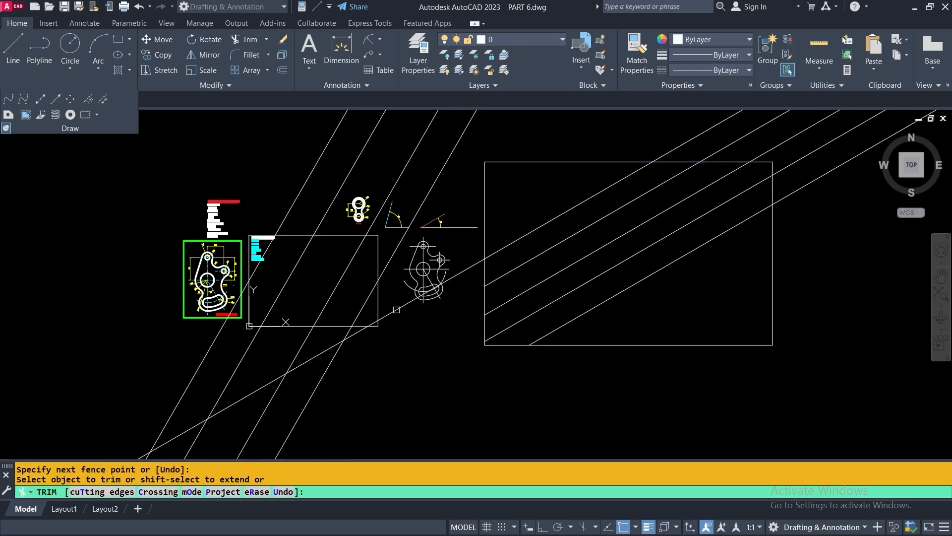
click(395, 311)
drag(850, 181, 720, 117)
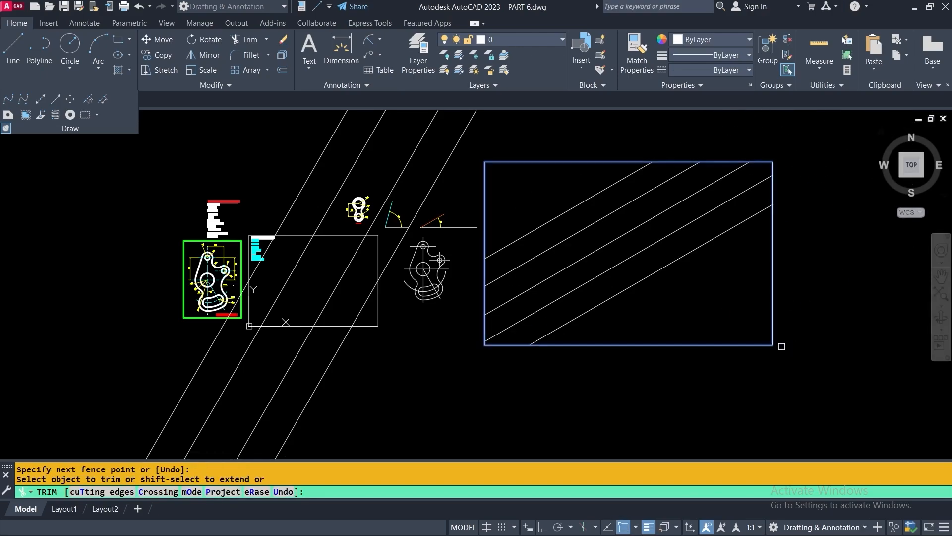
key(Return)
key(Return)
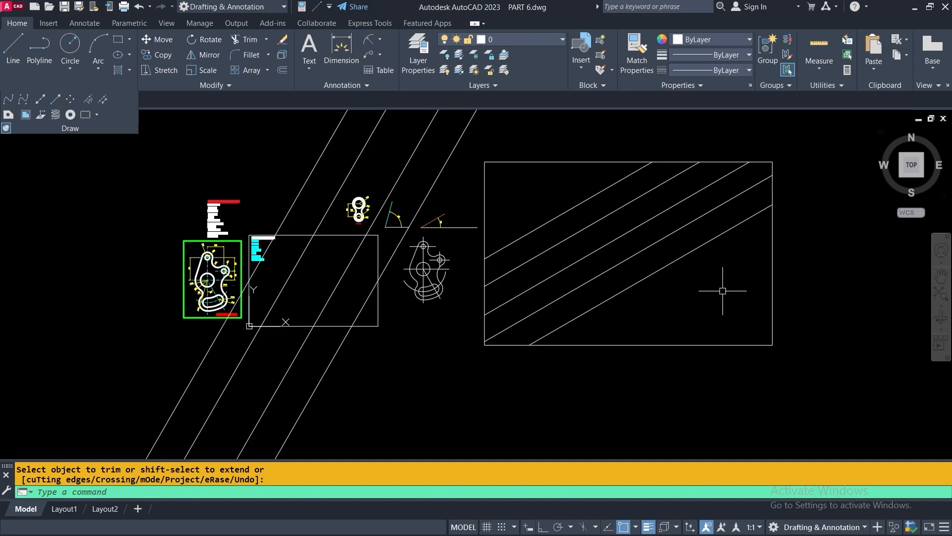
Restart XLINE with Angle > Reference, picking the 30° line as the reference
right_click(519, 183)
mouse_move(563, 207)
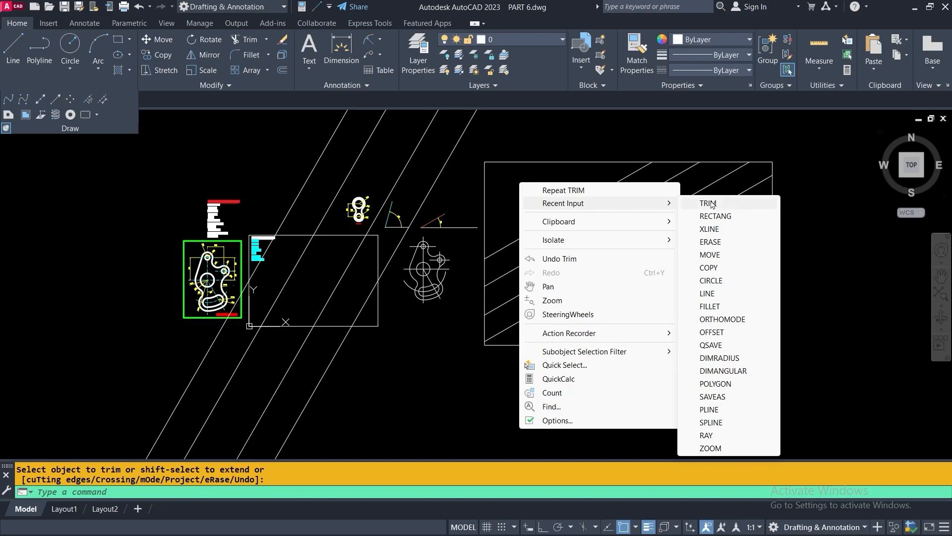
click(710, 230)
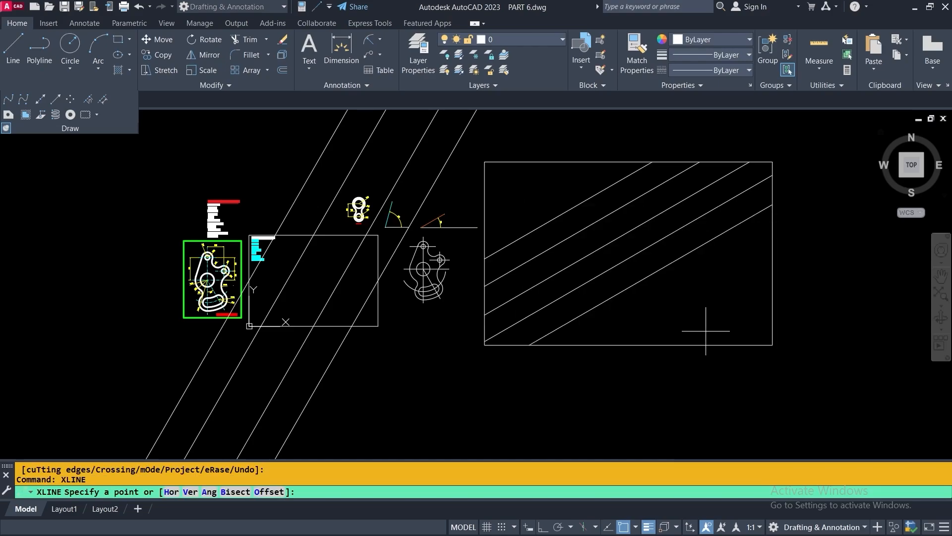
right_click(643, 218)
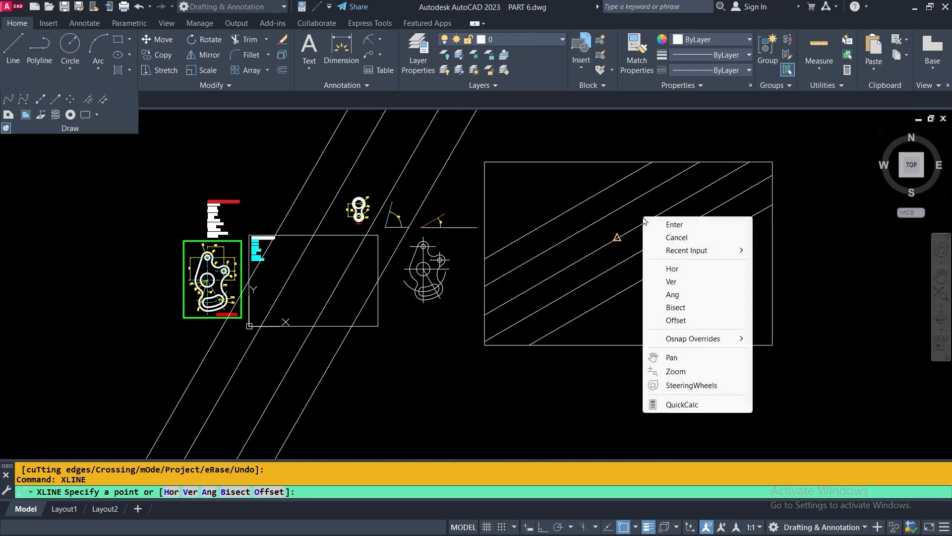
click(672, 294)
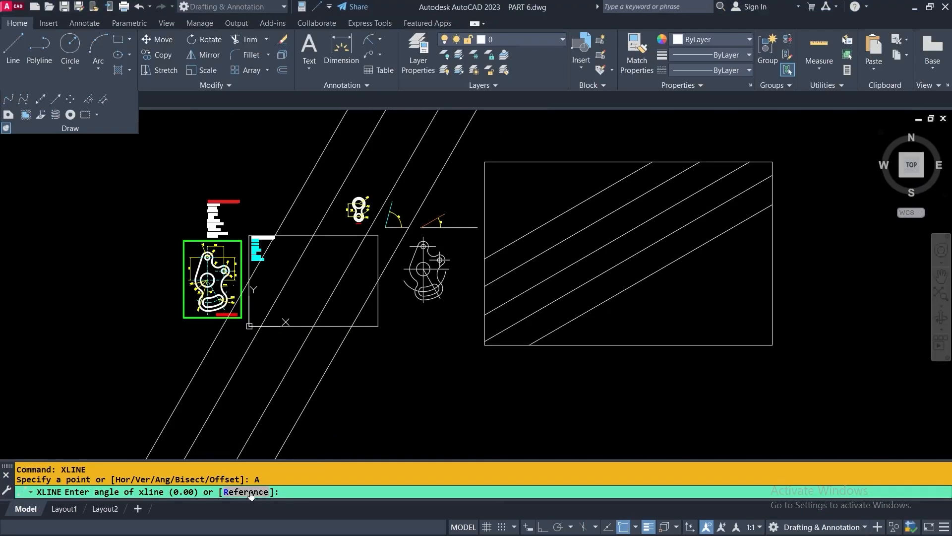
right_click(525, 189)
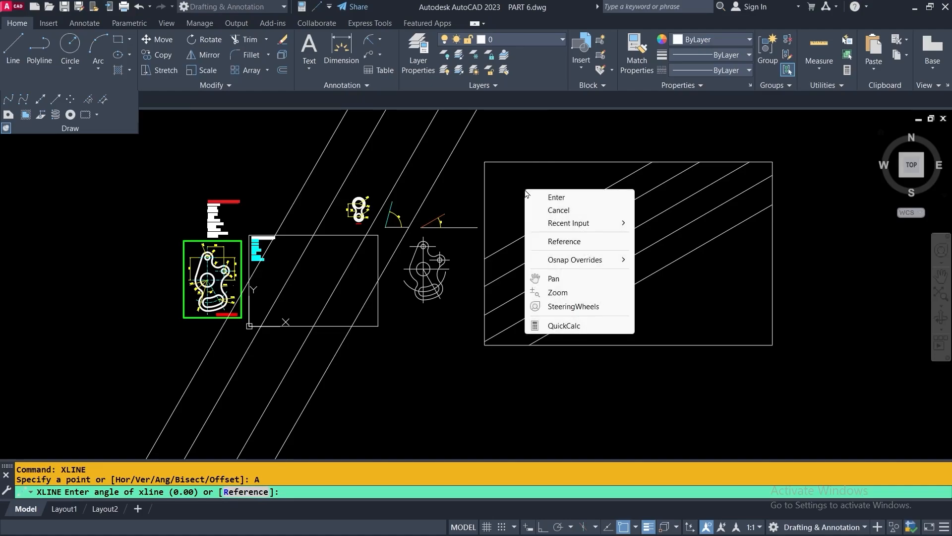
click(564, 241)
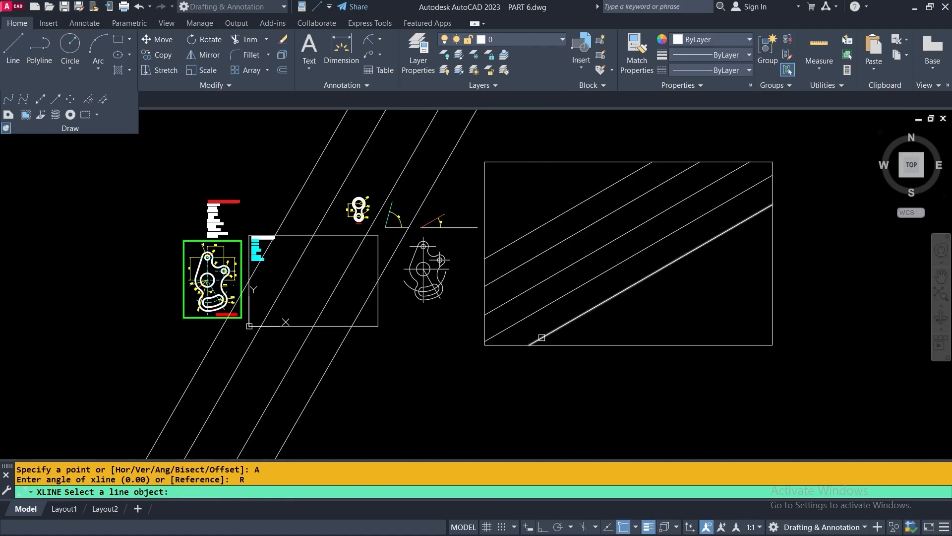
scroll(414, 234, up, 8)
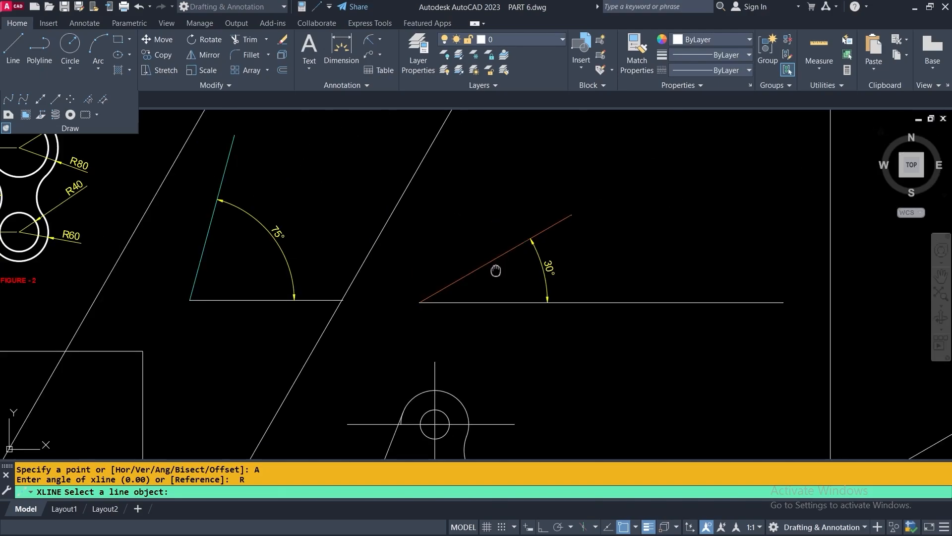
middle_drag(495, 270, 481, 303)
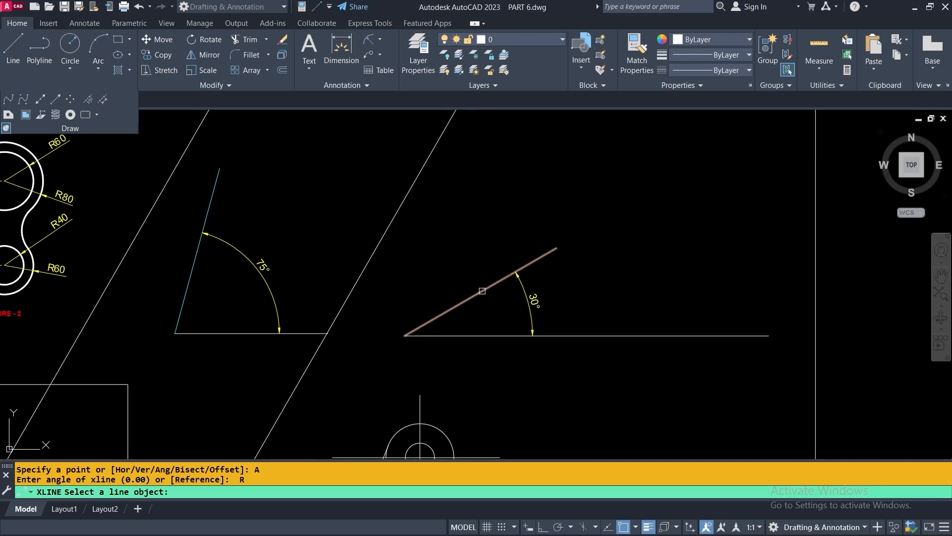
click(481, 291)
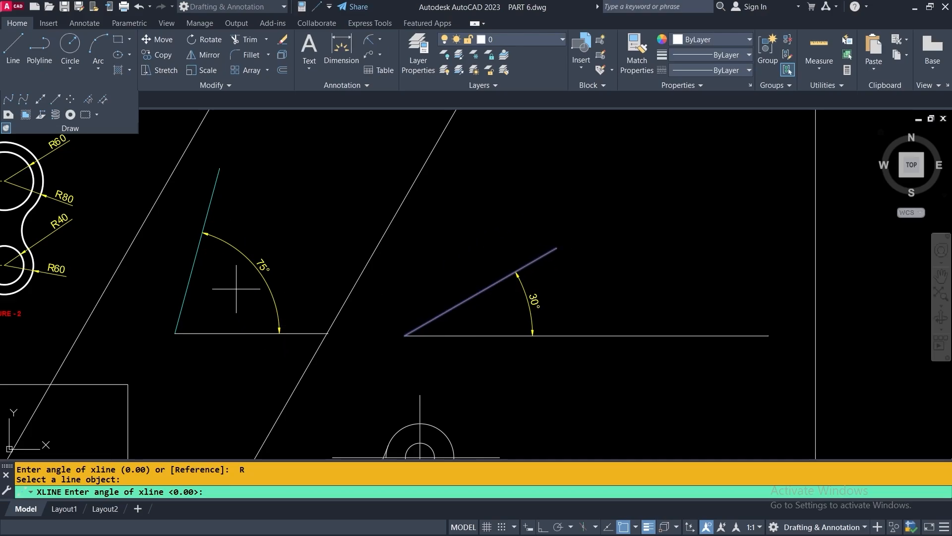
Set the angle from two points on the 75° figure and place the line through the 30° vertex
middle_drag(243, 289, 324, 290)
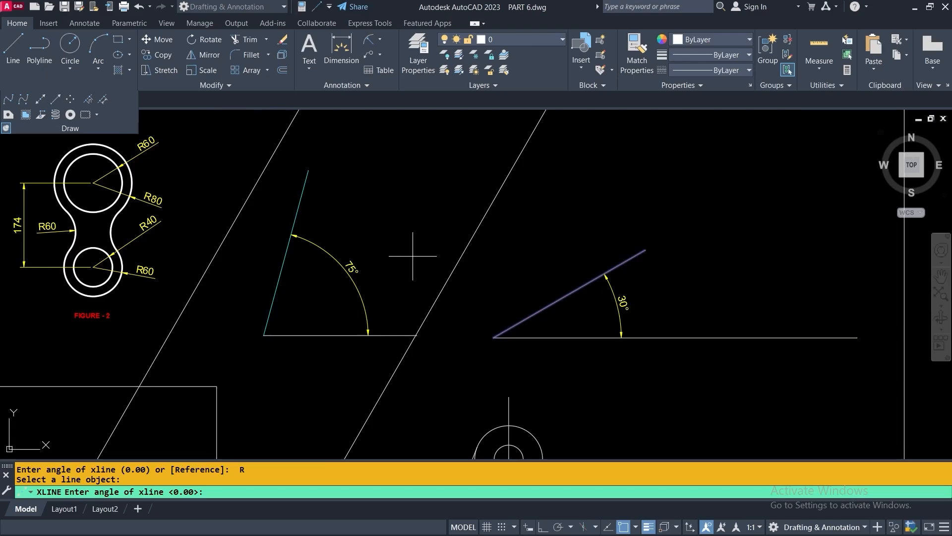
click(264, 335)
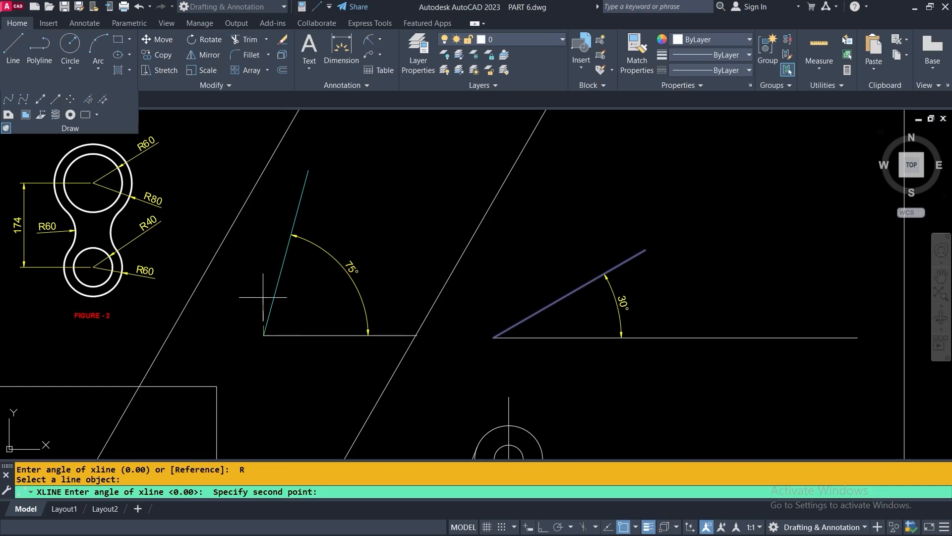
click(287, 252)
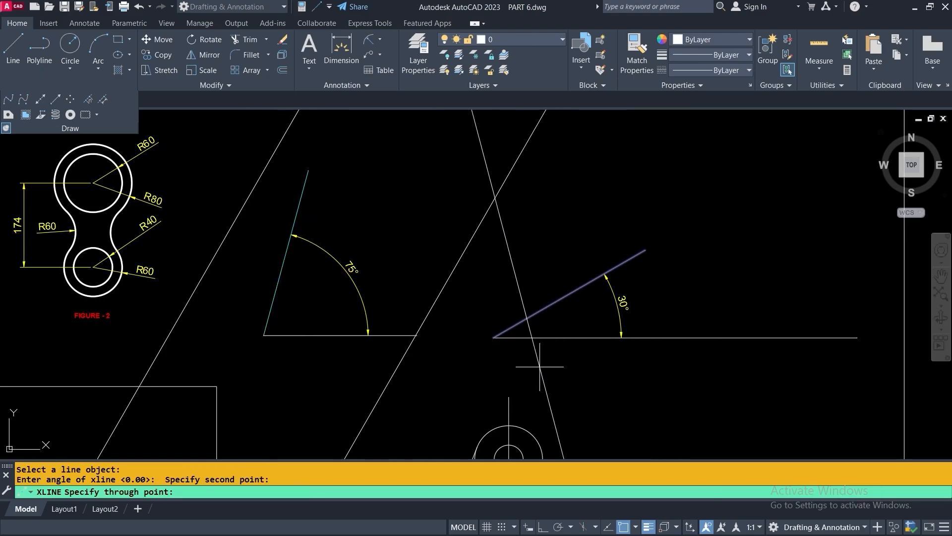
click(493, 337)
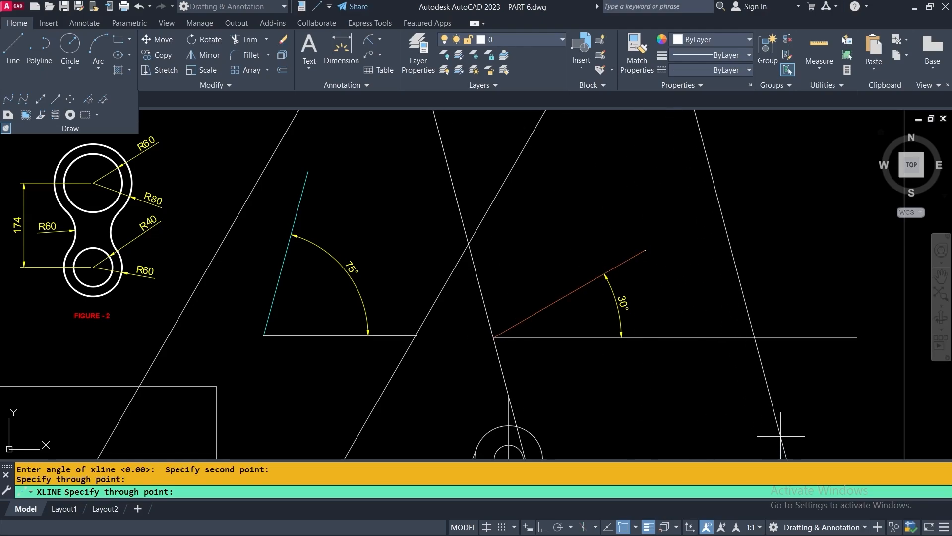
key(Return)
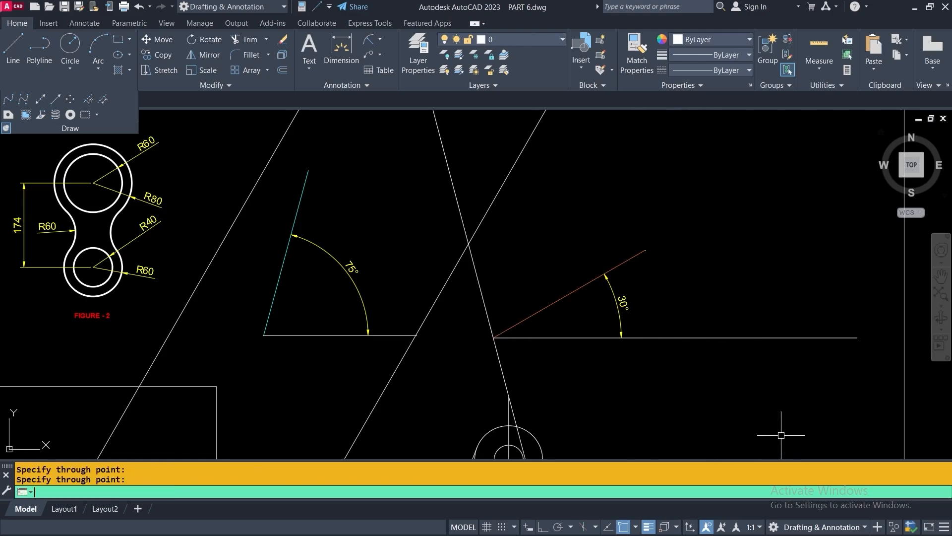
Inspect the new steep construction line around the 30° figure, then deselect it
click(478, 283)
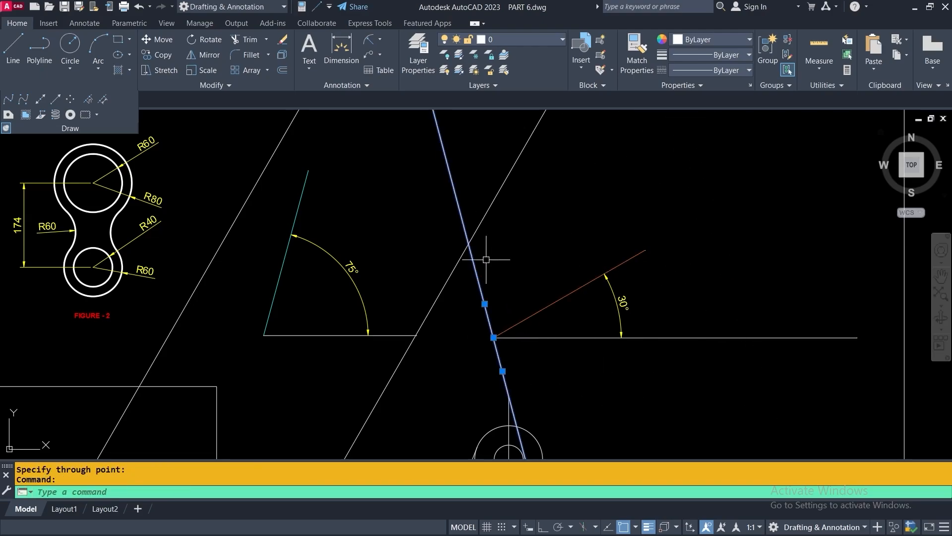
scroll(500, 299, up, 2)
middle_drag(499, 298, 404, 260)
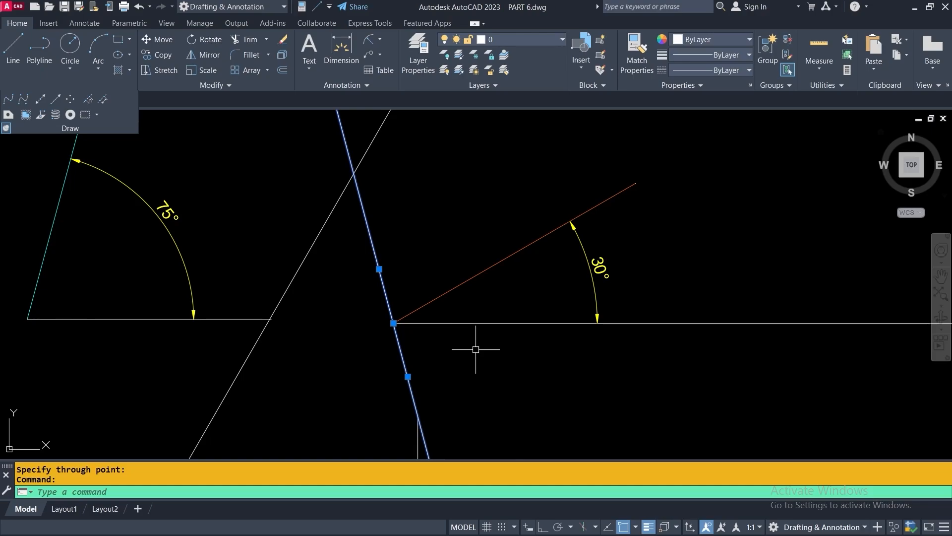
scroll(476, 349, down, 2)
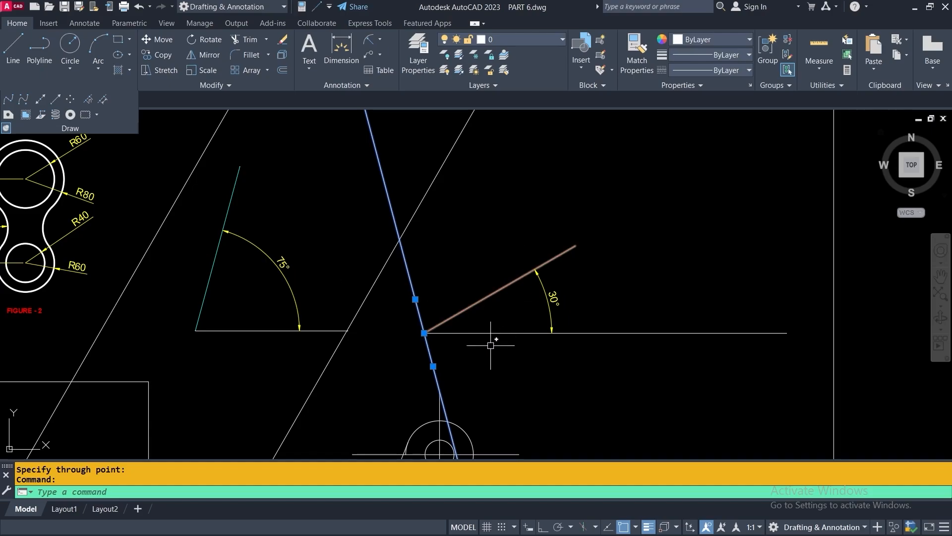
scroll(488, 371, down, 2)
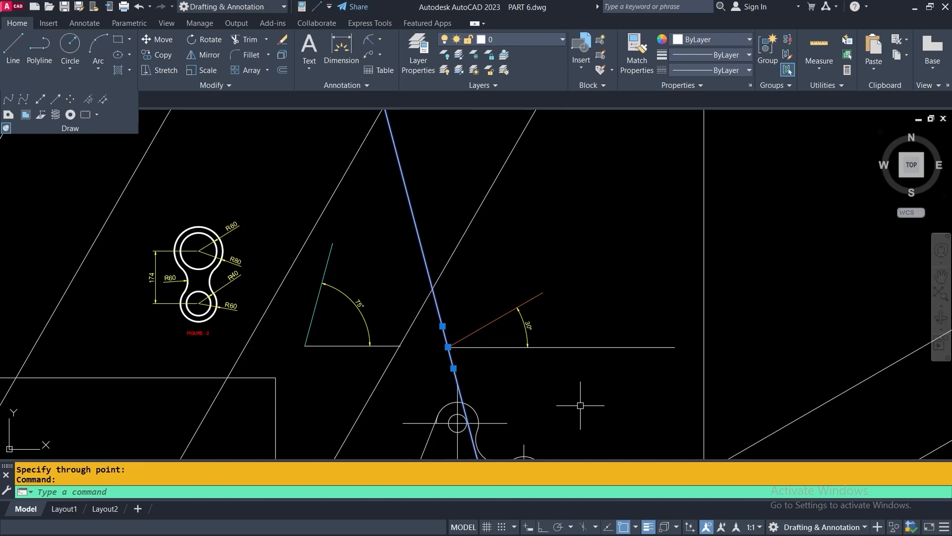
scroll(449, 362, up, 4)
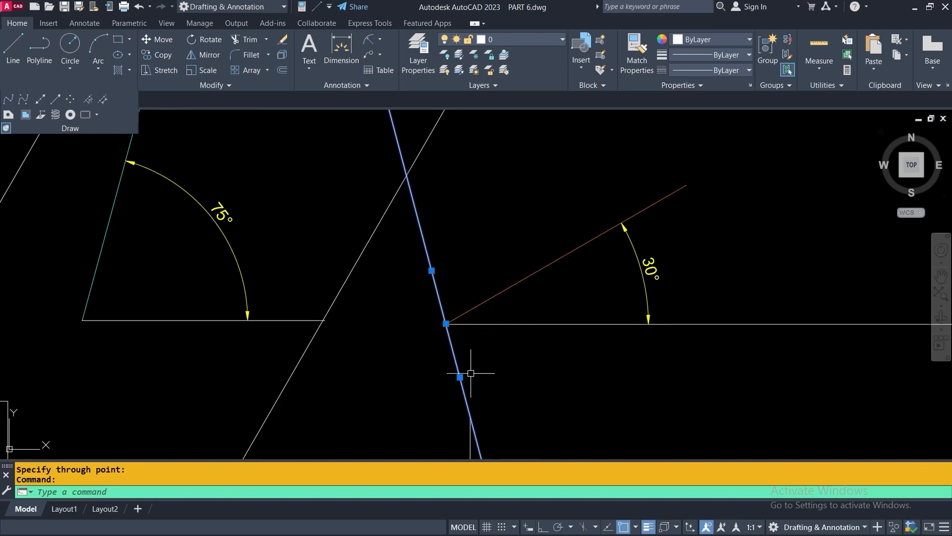
key(Escape)
scroll(501, 349, down, 4)
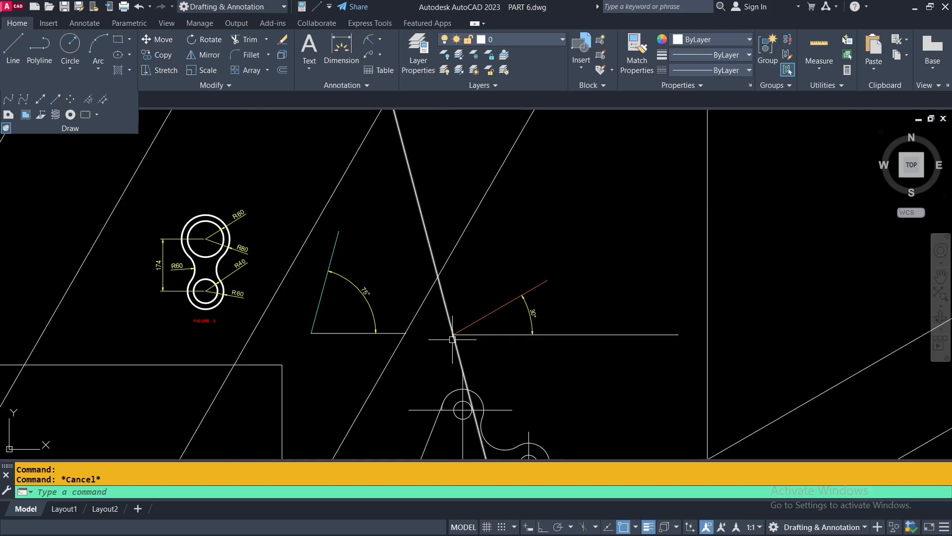
scroll(478, 354, down, 2)
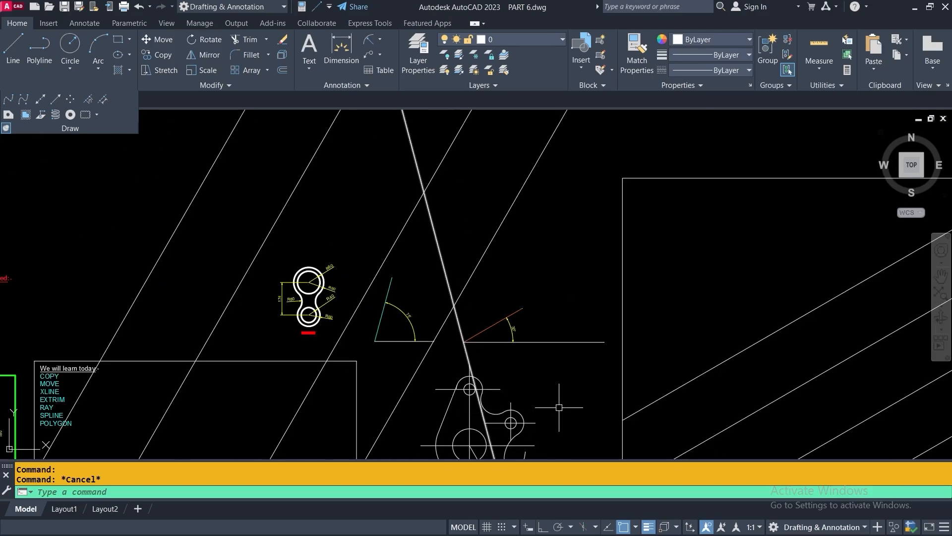
scroll(496, 342, up, 4)
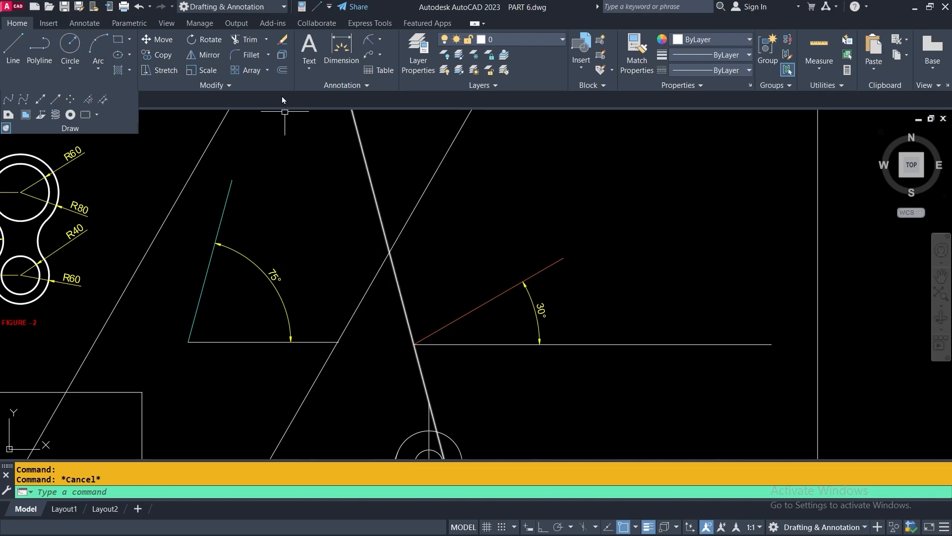
Add a 30° angular dimension between the horizontal and orange lines, placed farther out
click(381, 40)
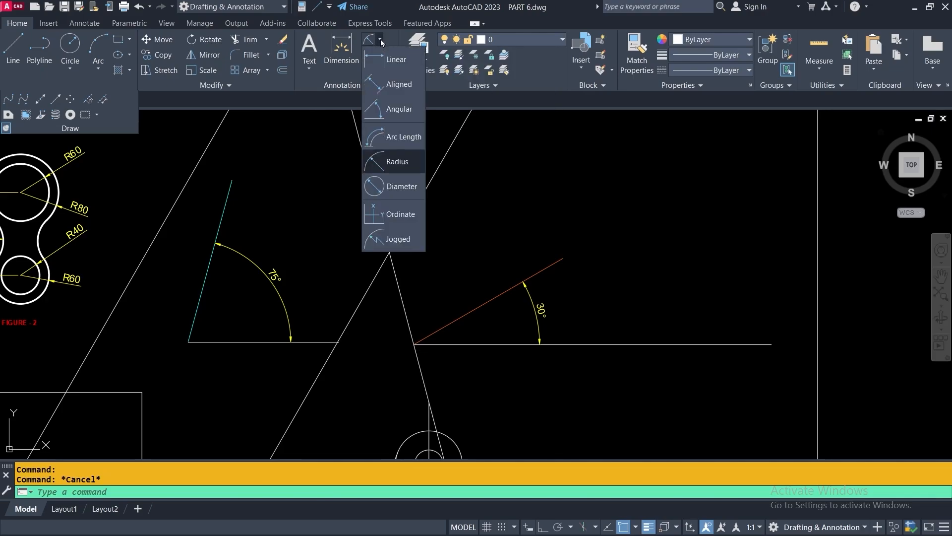
click(377, 109)
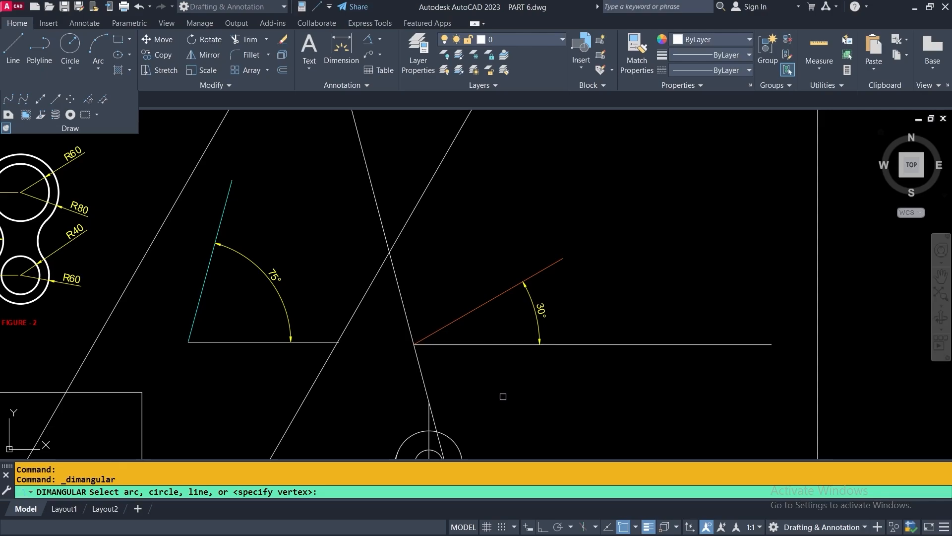
click(508, 344)
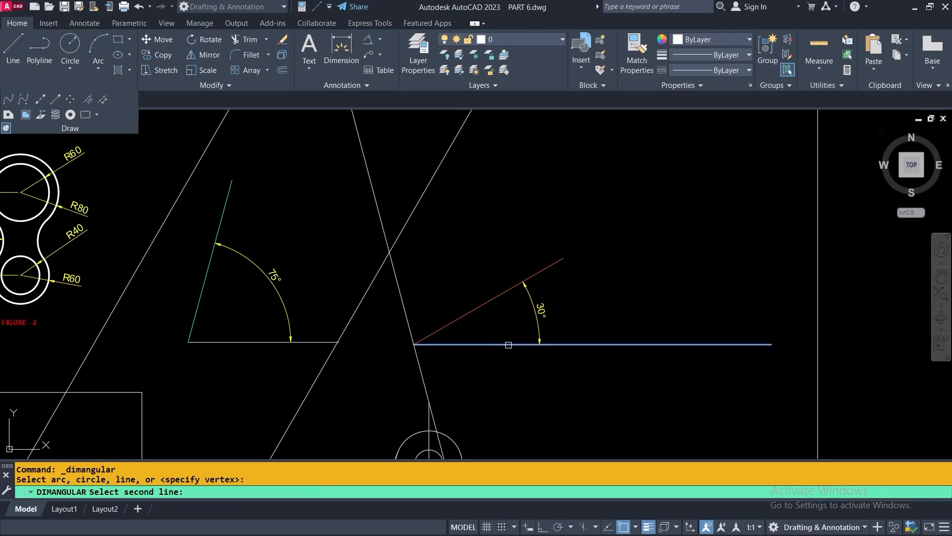
click(488, 301)
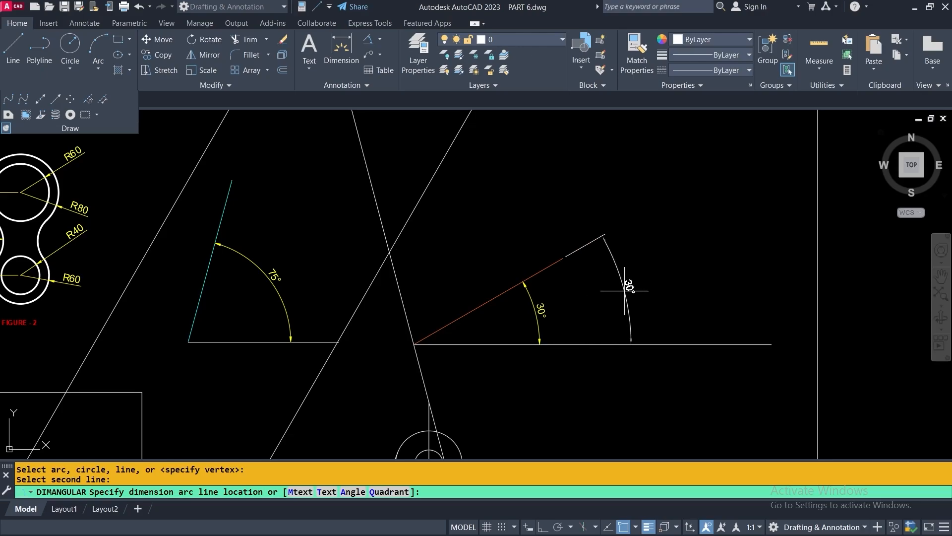
click(674, 280)
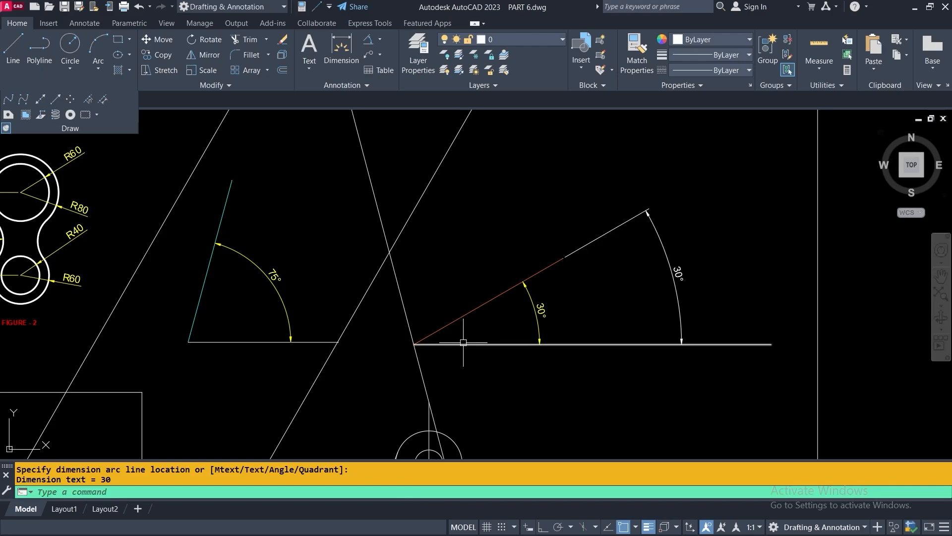
Begin an angular dimension between the horizontal and steep lines, then cancel it
click(369, 42)
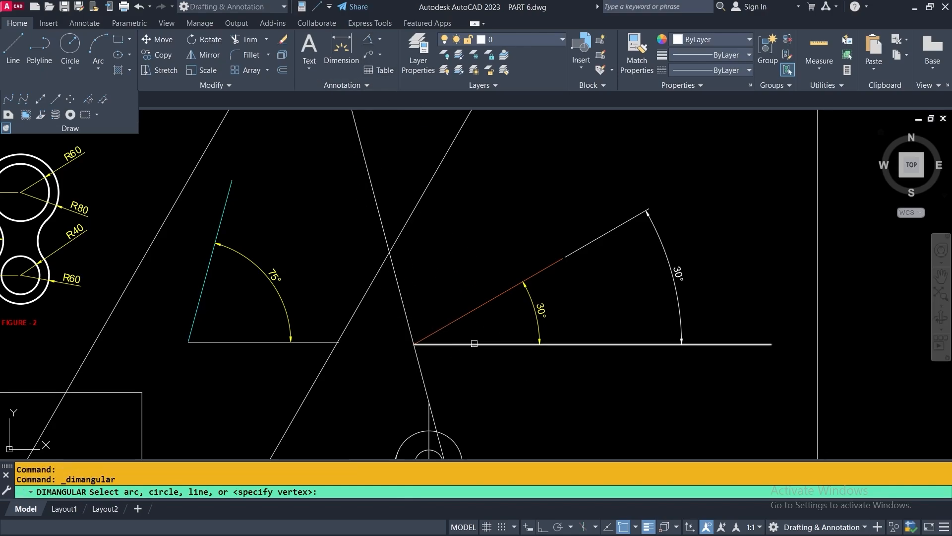
click(473, 343)
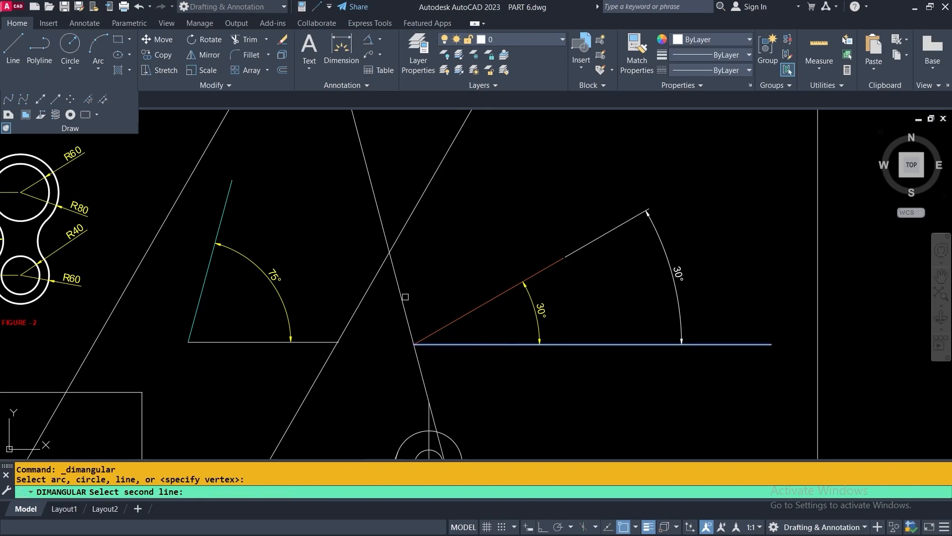
click(397, 283)
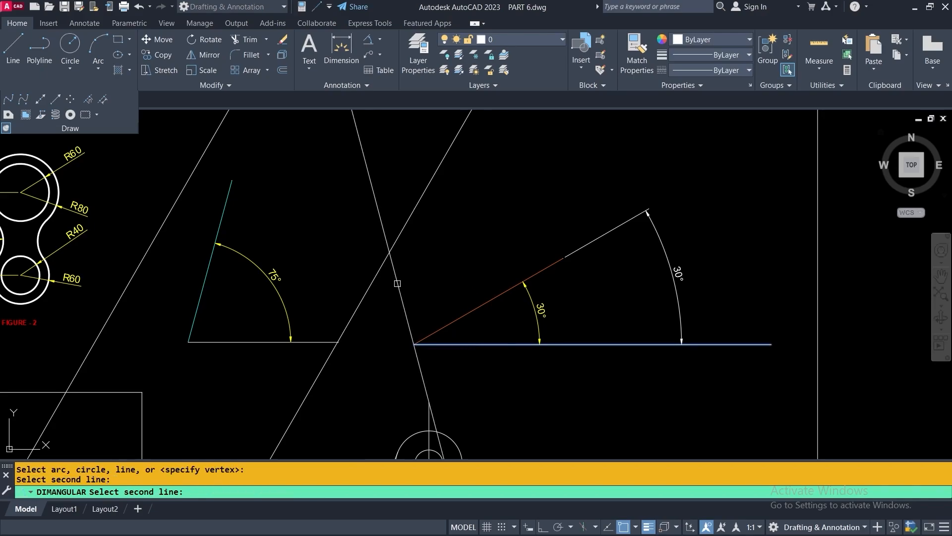
click(430, 266)
key(Escape)
scroll(434, 266, down, 4)
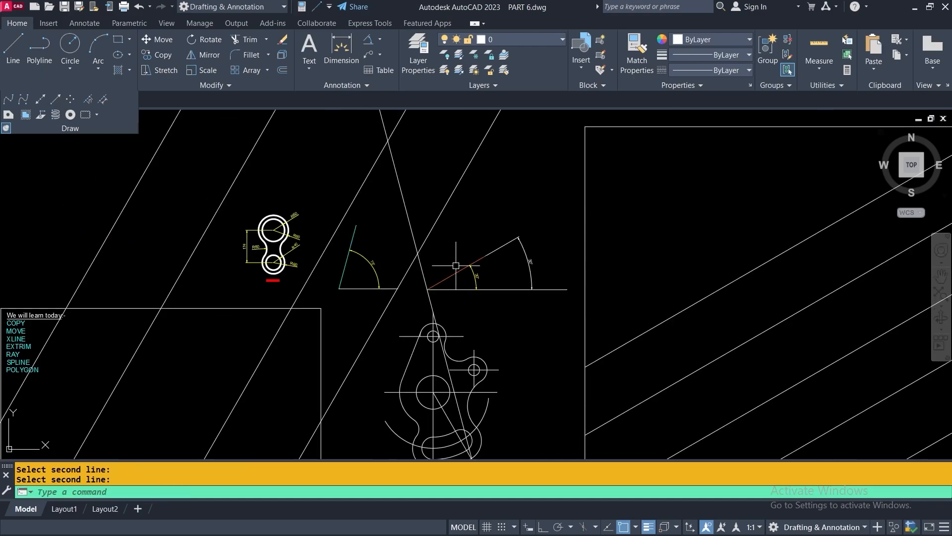
Trim off the steep construction line's upper part above the slanted line
click(236, 41)
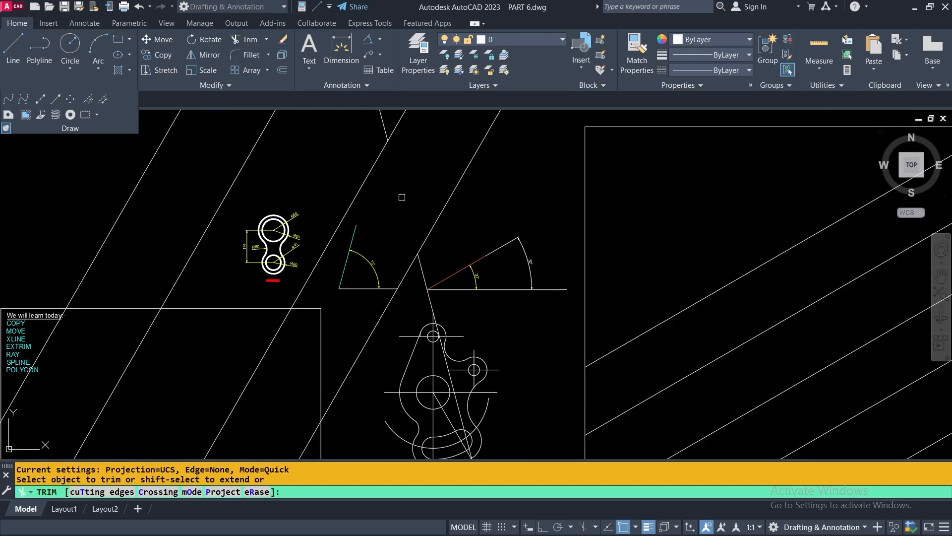
click(402, 197)
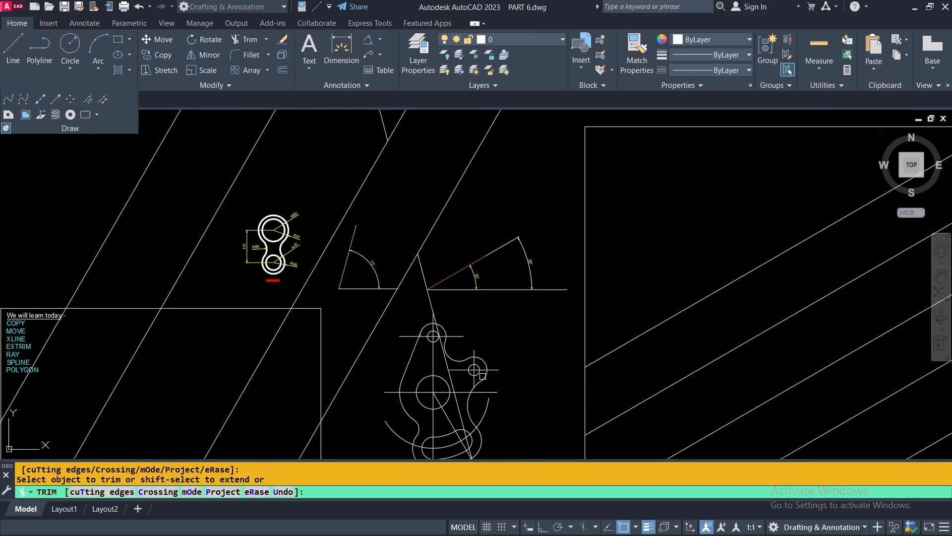
scroll(444, 305, down, 4)
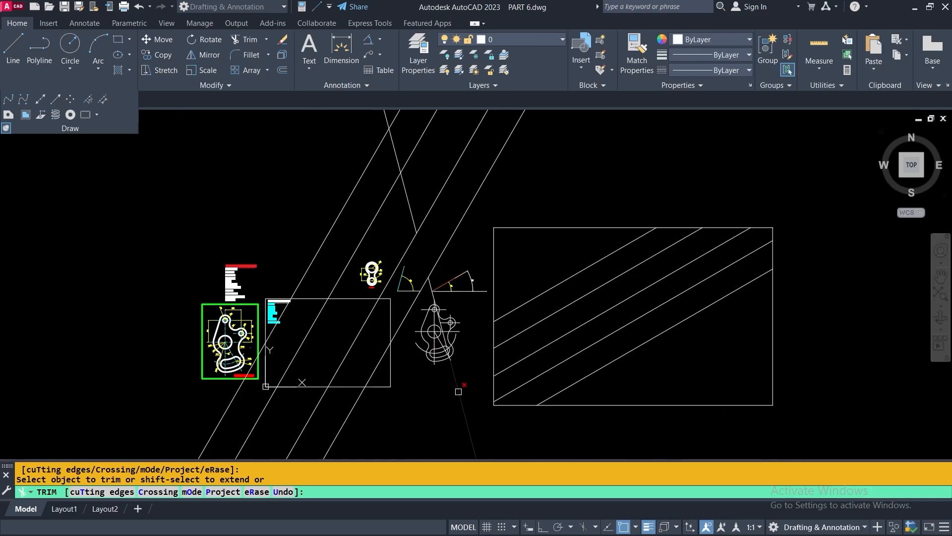
scroll(441, 288, up, 4)
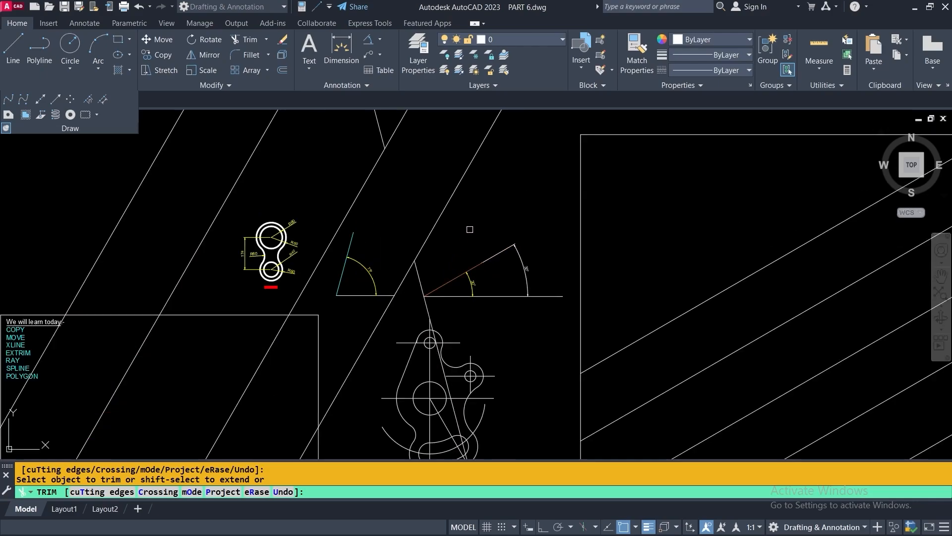
key(Return)
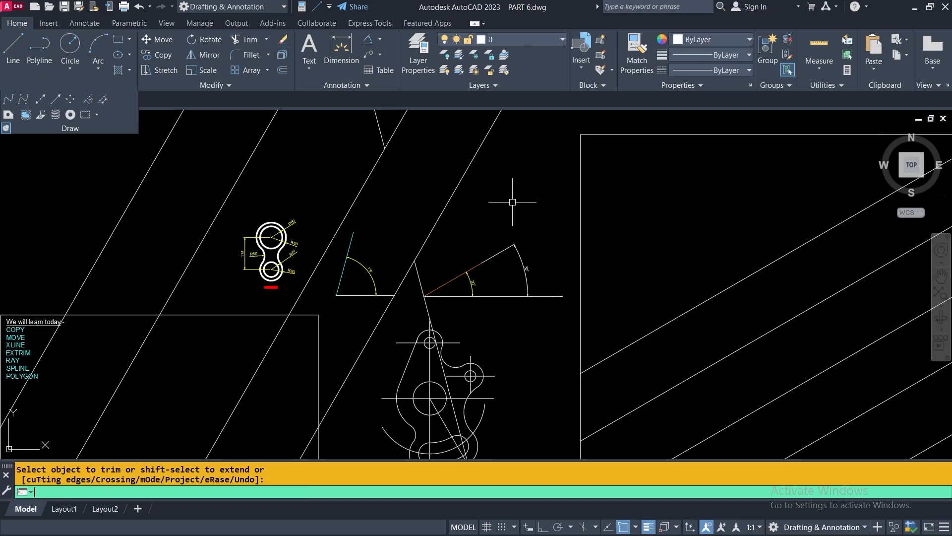
Add a 105° angular dimension between the steep slanted line and the horizontal line
click(369, 43)
scroll(438, 256, up, 3)
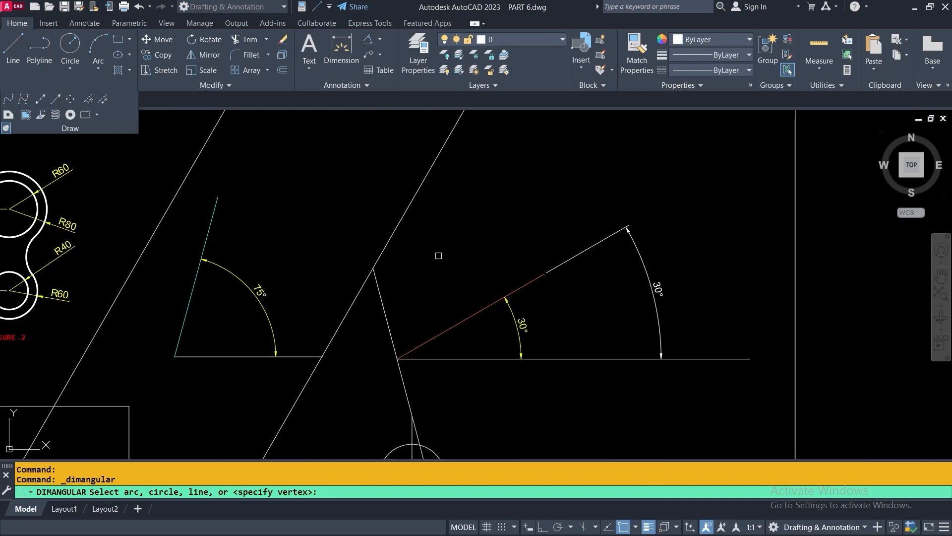
click(384, 305)
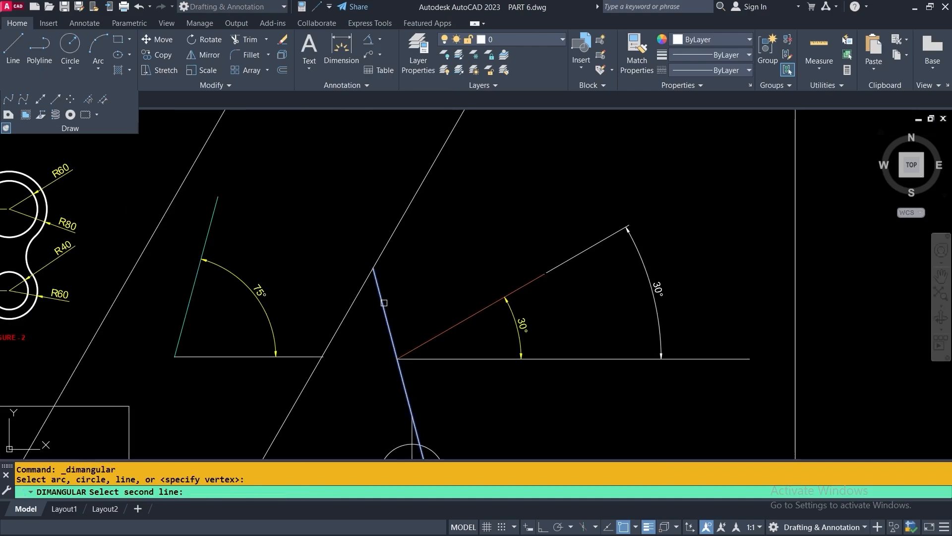
click(462, 357)
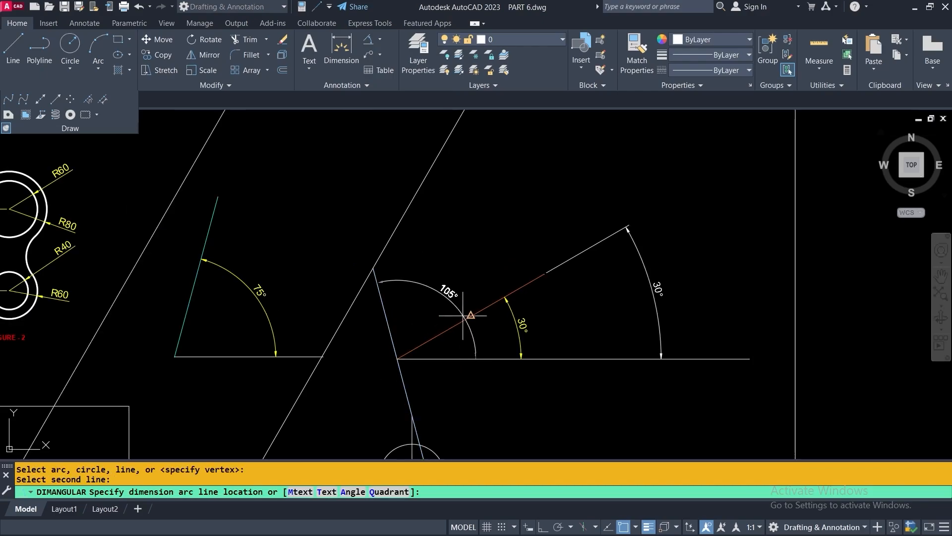
click(440, 287)
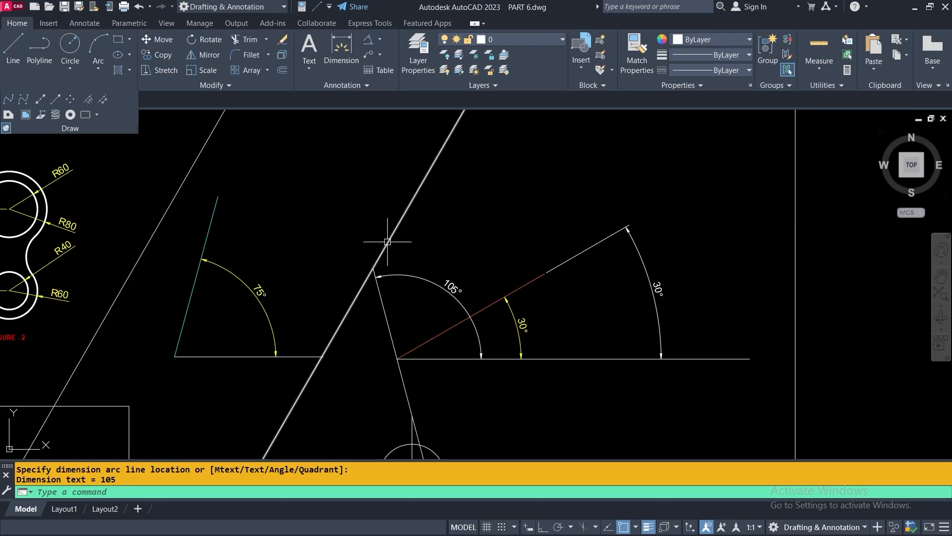
scroll(463, 258, down, 2)
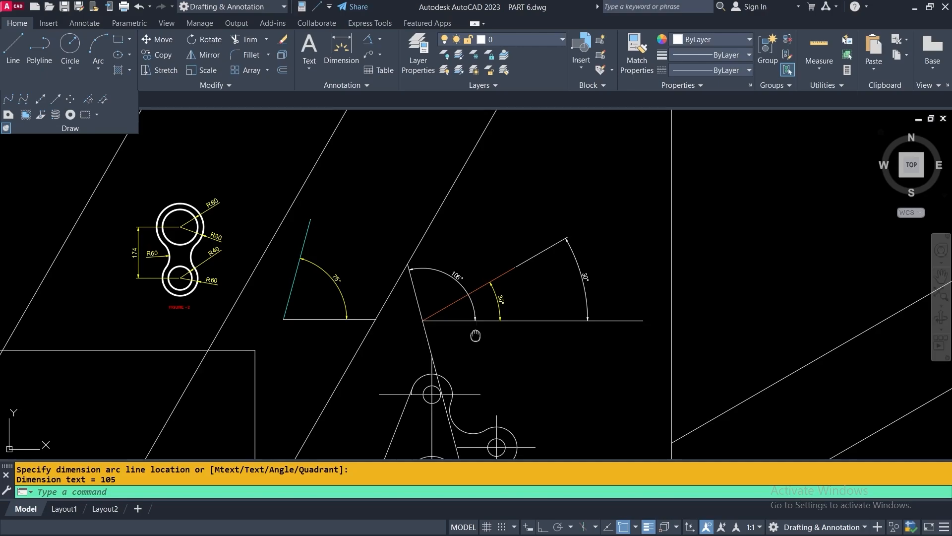
middle_drag(476, 335, 465, 271)
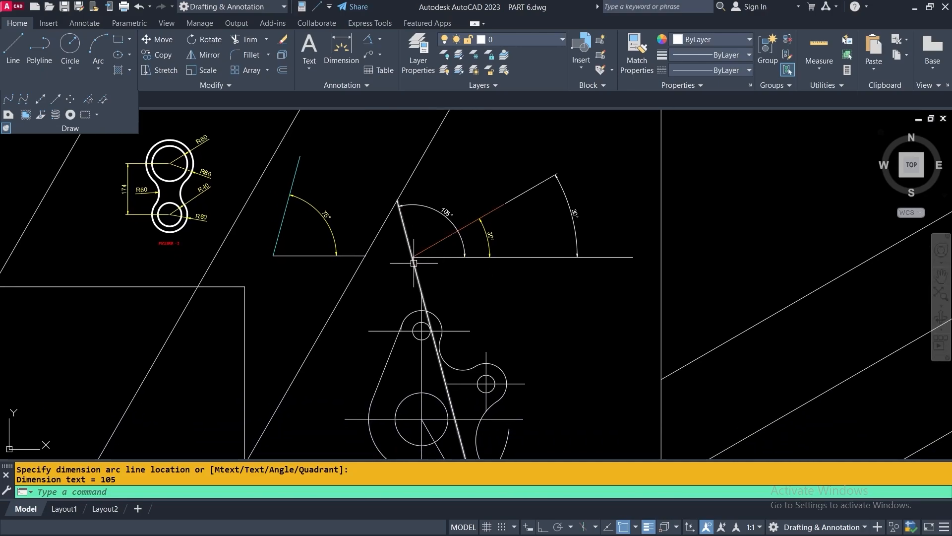
scroll(467, 271, down, 2)
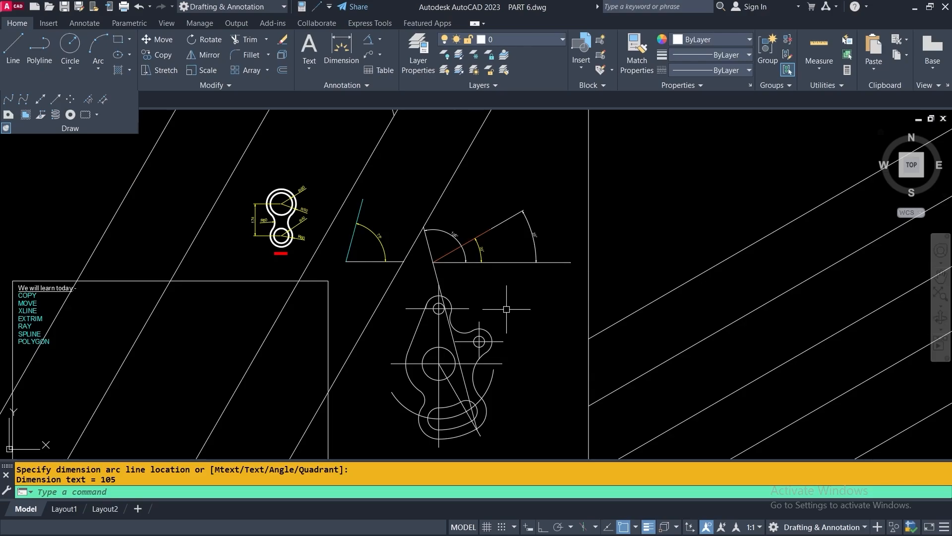
middle_drag(507, 309, 740, 210)
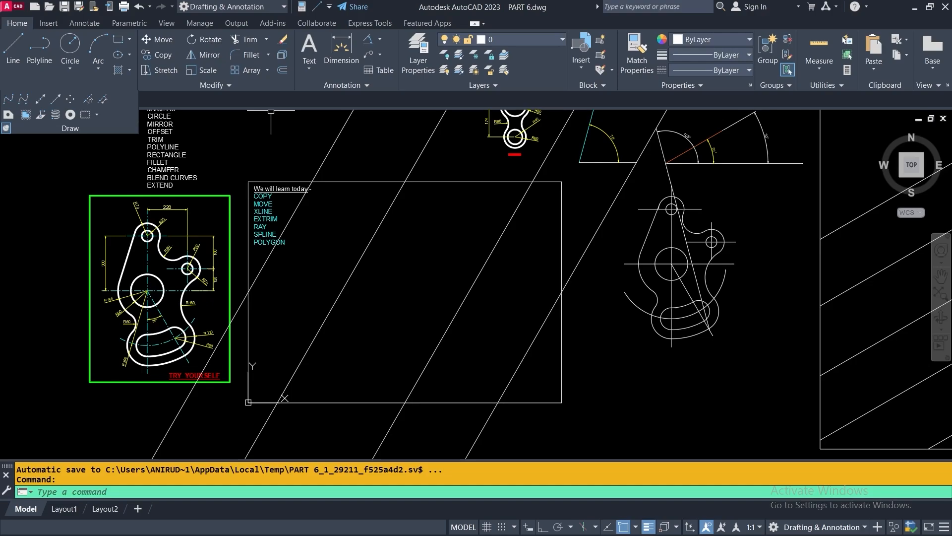
Run EXTRIM with the box rectangle as cutting edge, trimming the diagonals outside it
text(EXt)
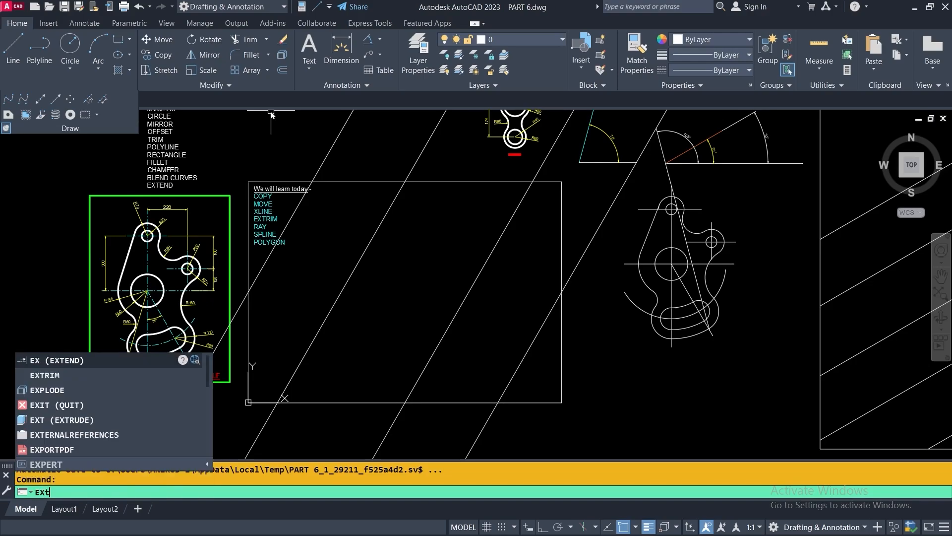
text(ri)
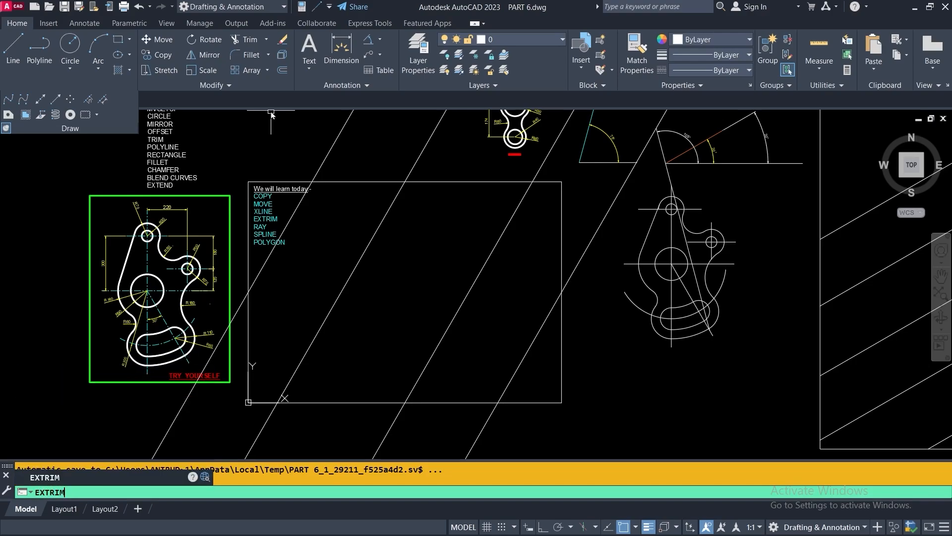
key(Return)
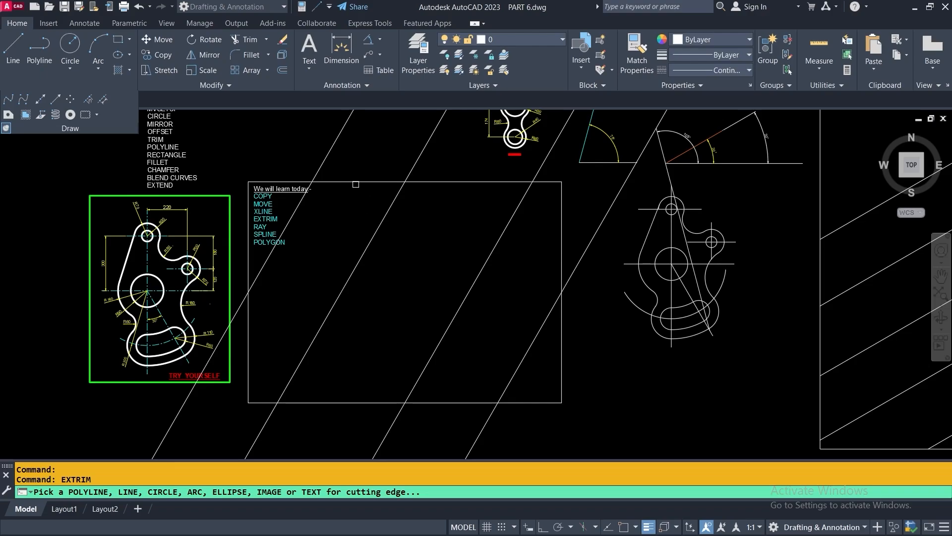
click(358, 181)
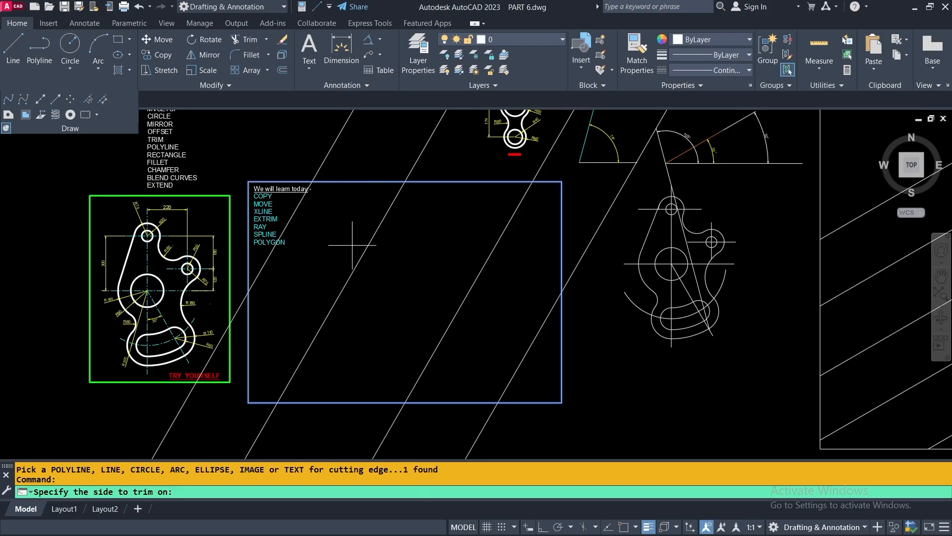
click(278, 138)
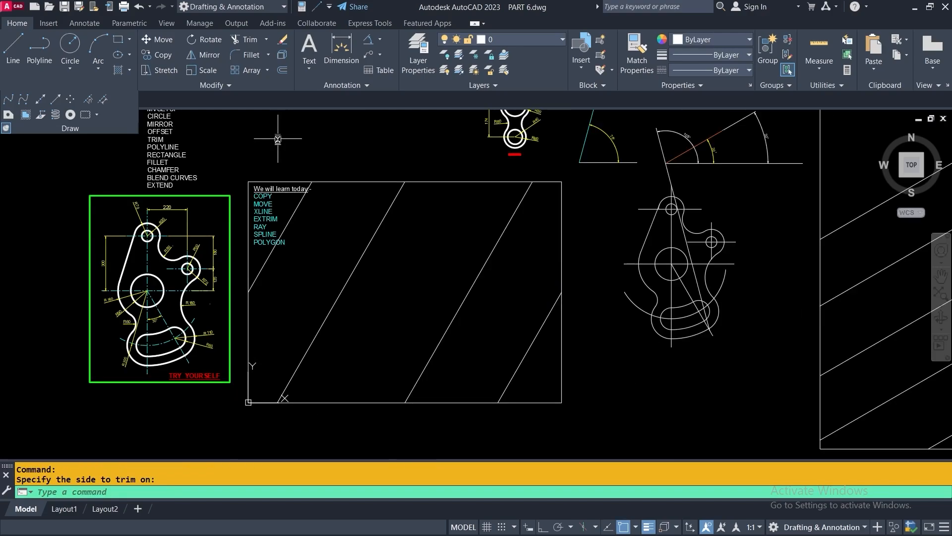
Delete the diagonal lines remaining inside the 'We will learn today' box
click(342, 181)
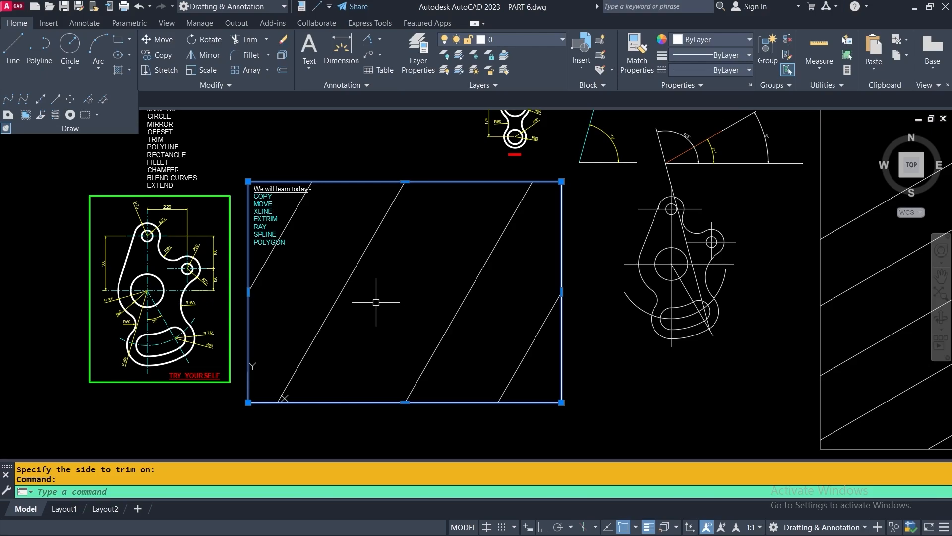
key(Delete)
scroll(407, 298, up, 2)
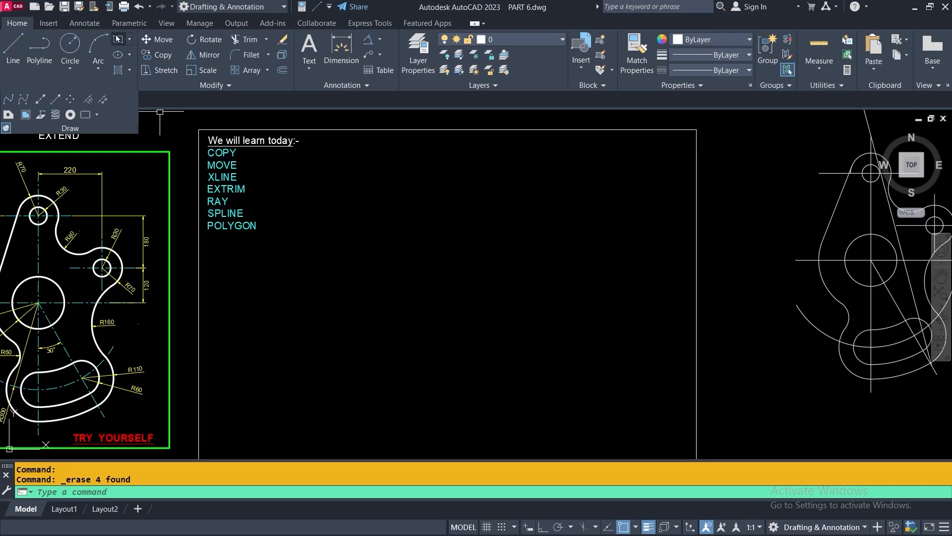
Draw a circle centred in the lesson box below its command list
click(70, 43)
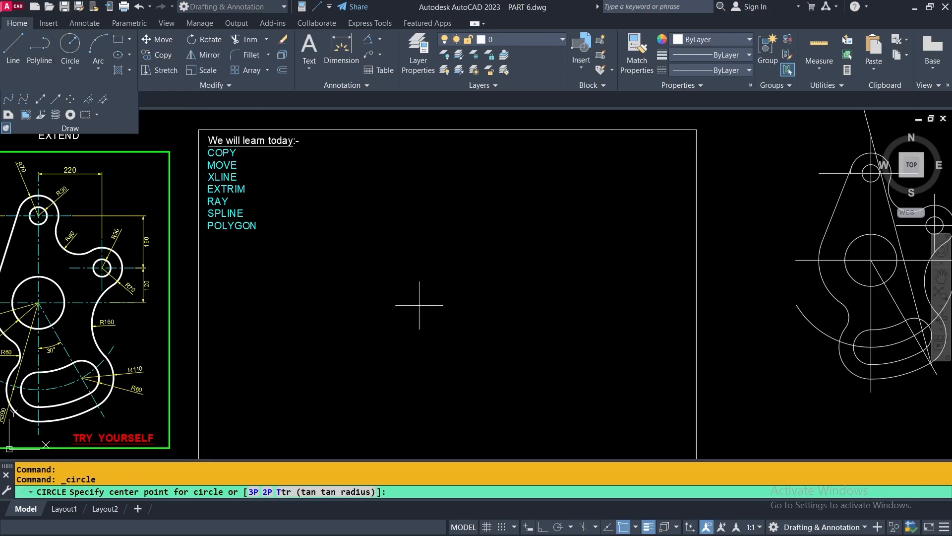
click(424, 306)
click(484, 256)
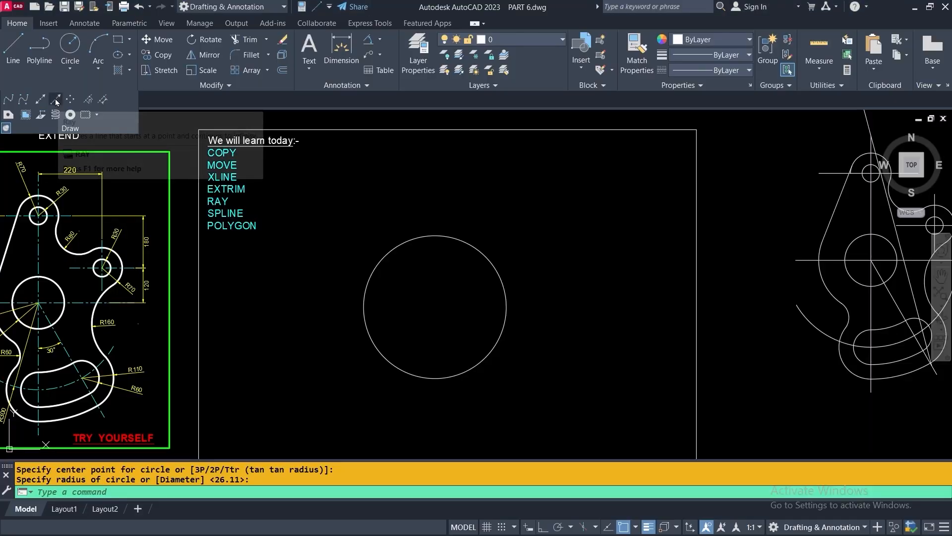
Draw eight rays from the circle's centre, fanning out around it in all directions
click(55, 99)
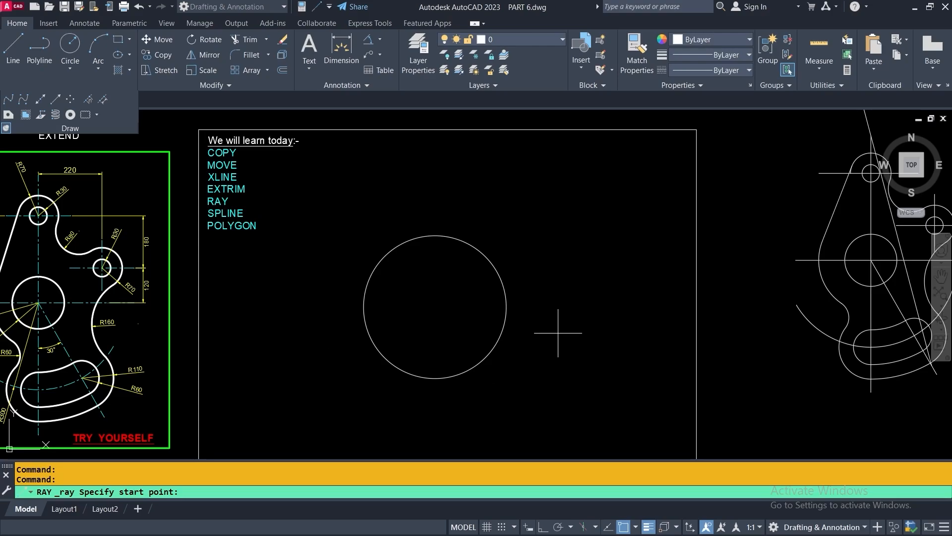
click(435, 306)
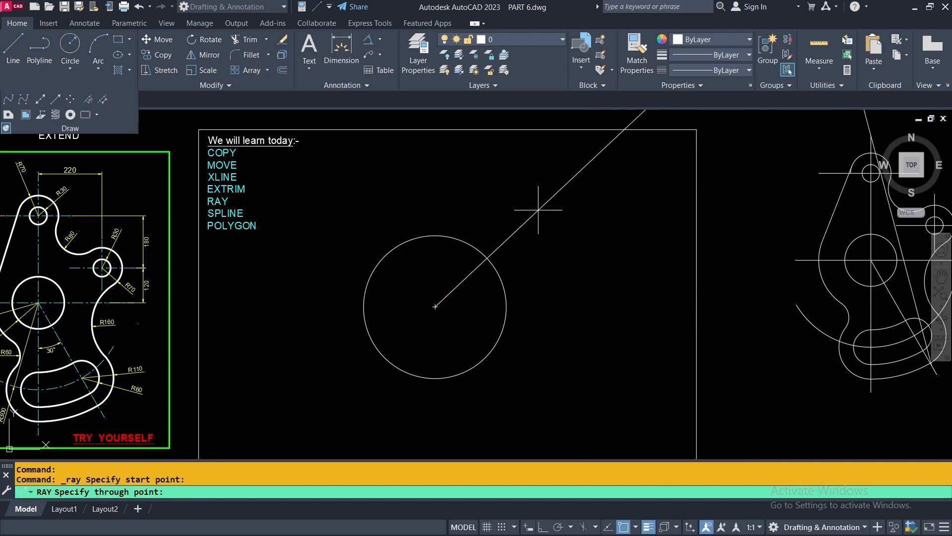
scroll(476, 251, down, 5)
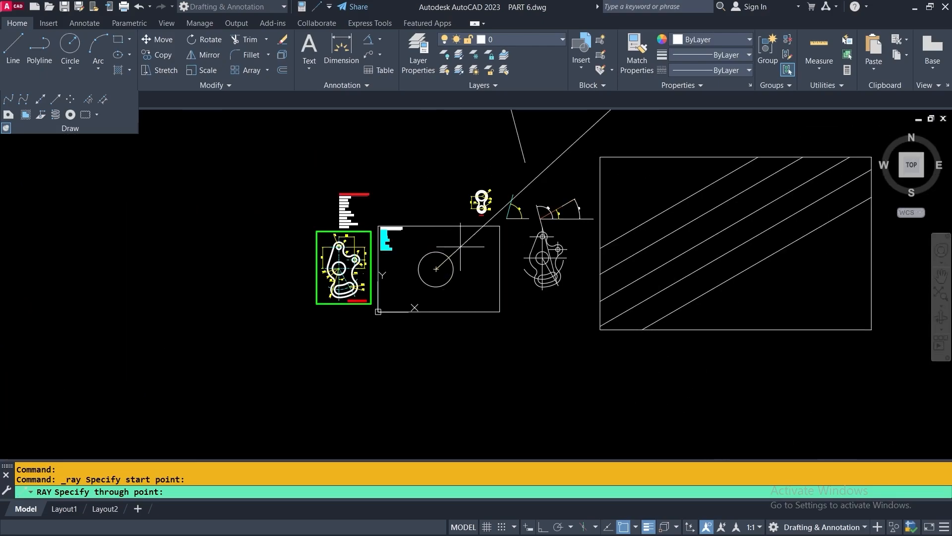
scroll(466, 253, up, 5)
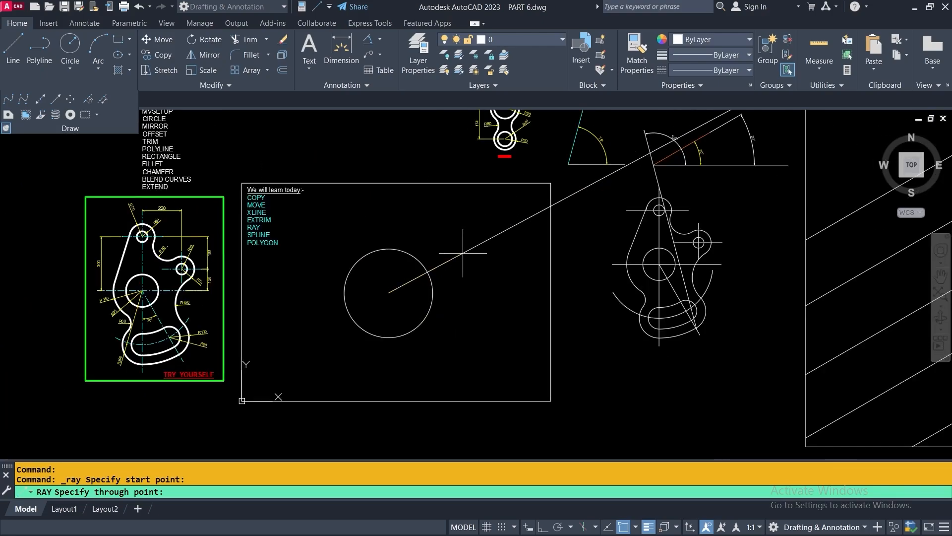
click(437, 259)
click(393, 227)
click(294, 221)
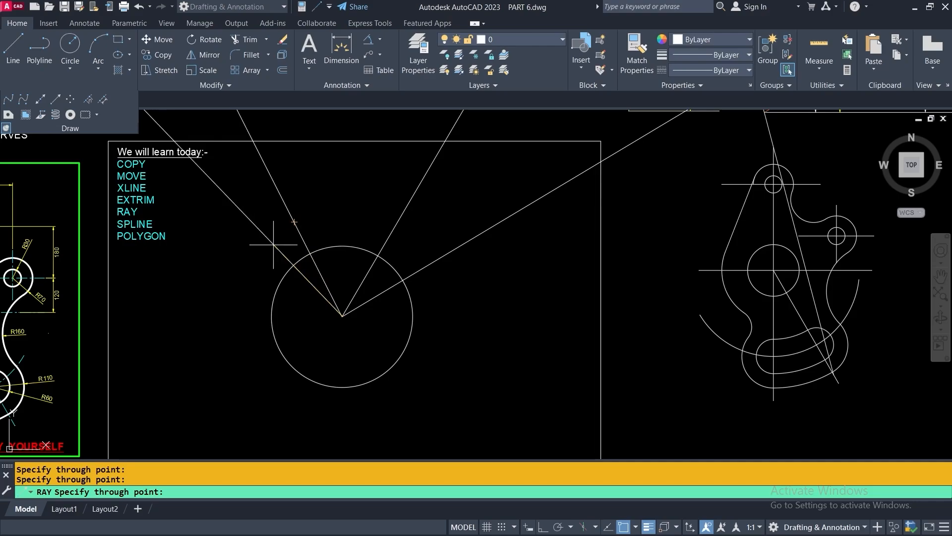
click(249, 285)
click(230, 351)
click(276, 404)
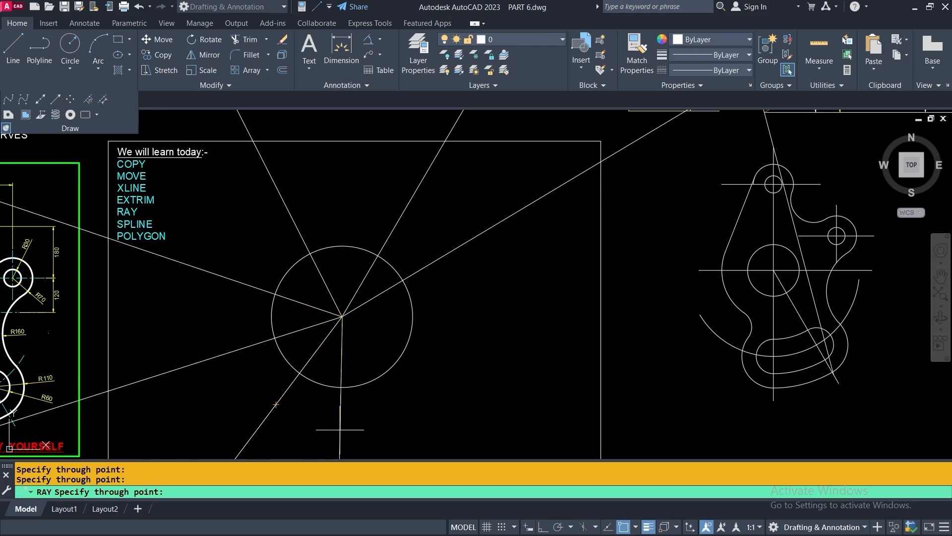
click(369, 419)
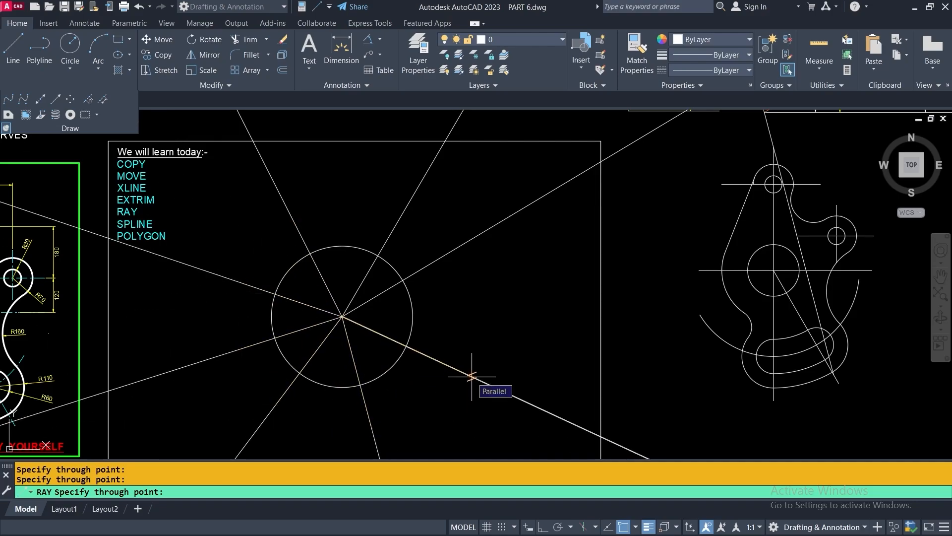
click(472, 376)
key(Return)
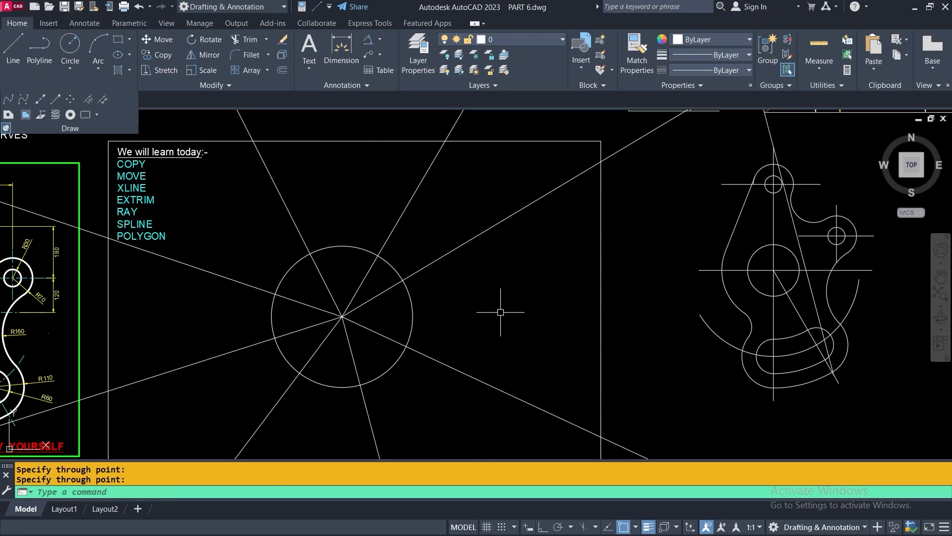
middle_drag(501, 310, 557, 297)
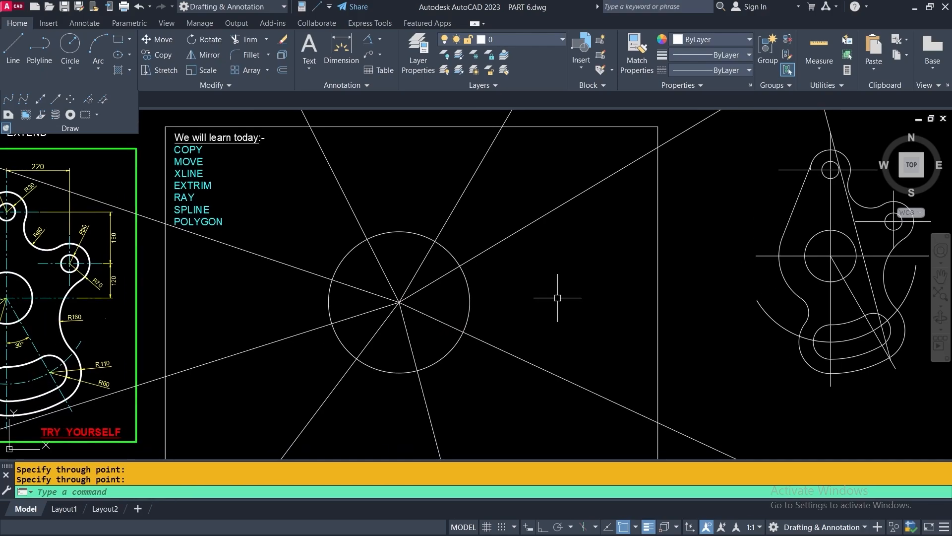
Trim the ray segments inside the circle with EXTRIM, using the circle as the cutting edge
right_click(548, 256)
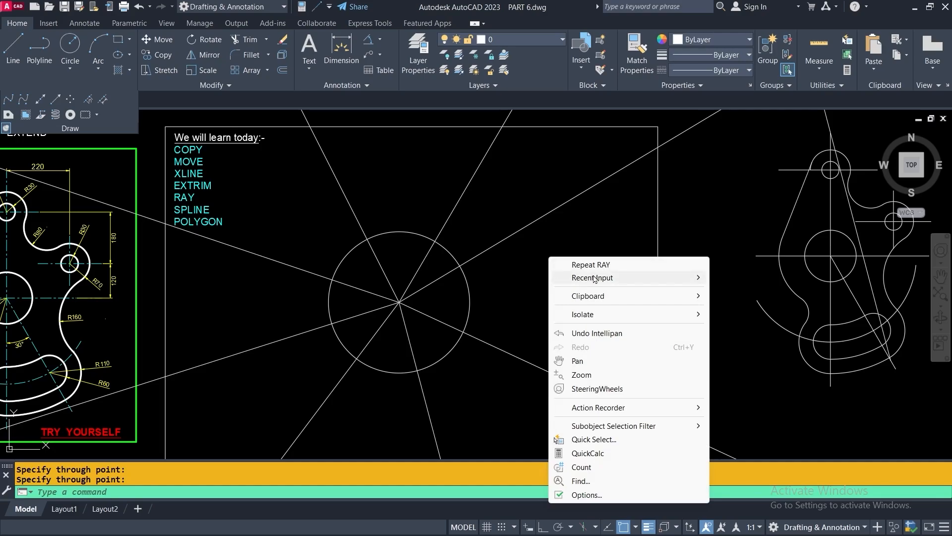
mouse_move(597, 279)
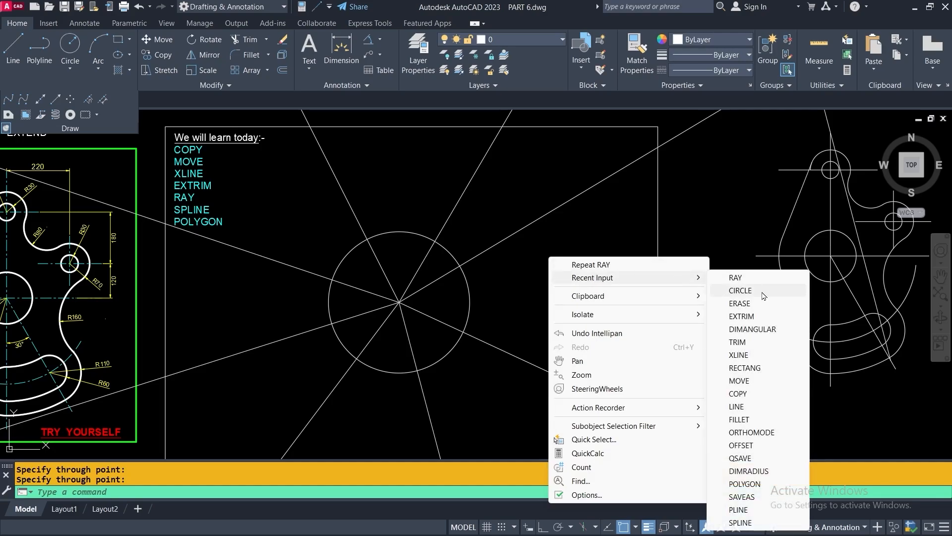
click(741, 319)
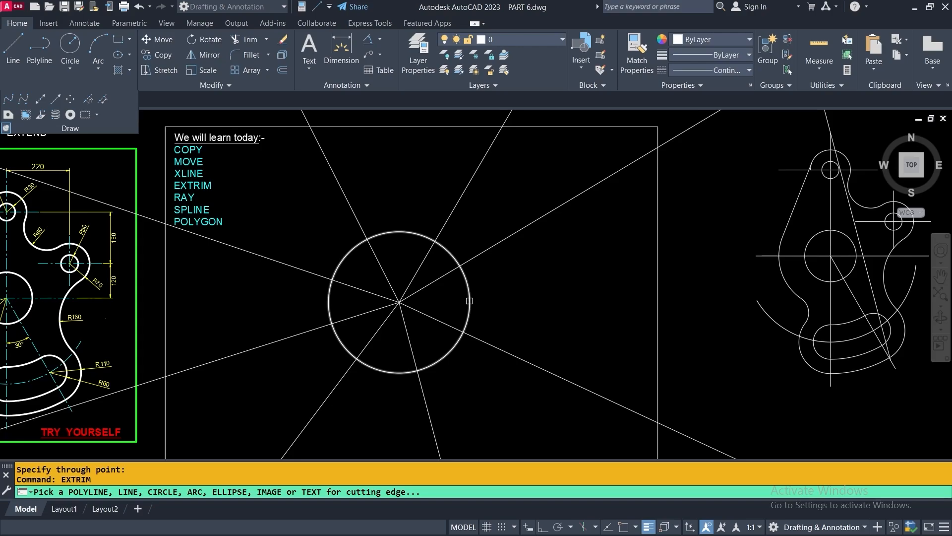
click(469, 301)
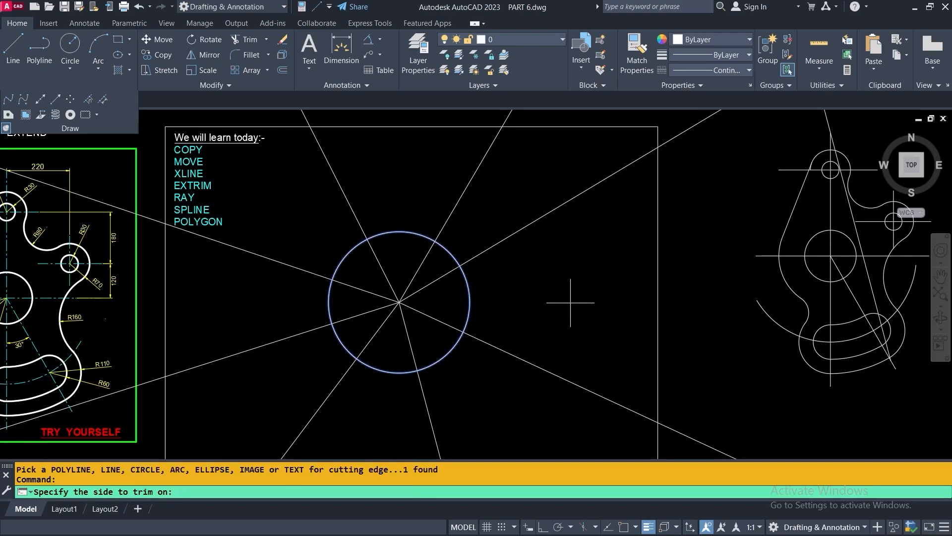
click(443, 300)
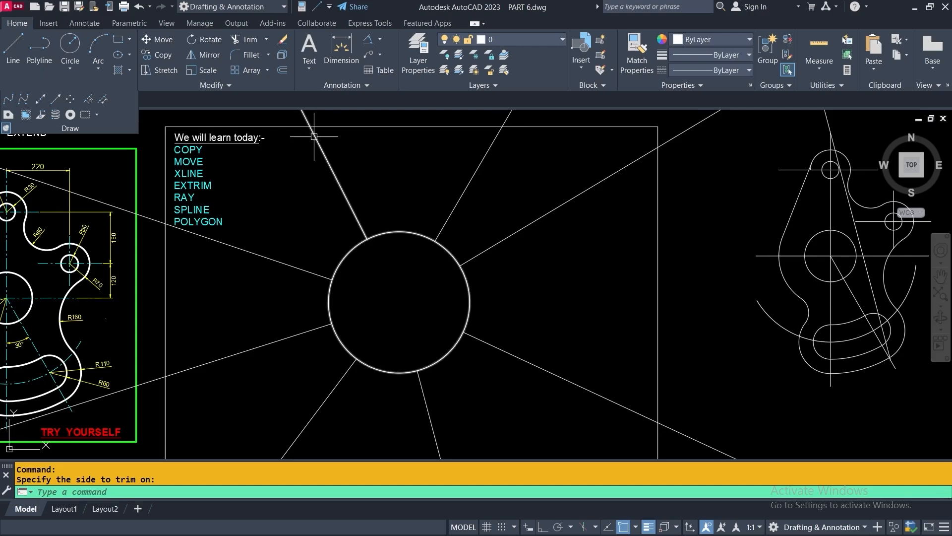
Undo the inside trim, redo it, then undo again so the rays cross the centre
click(138, 8)
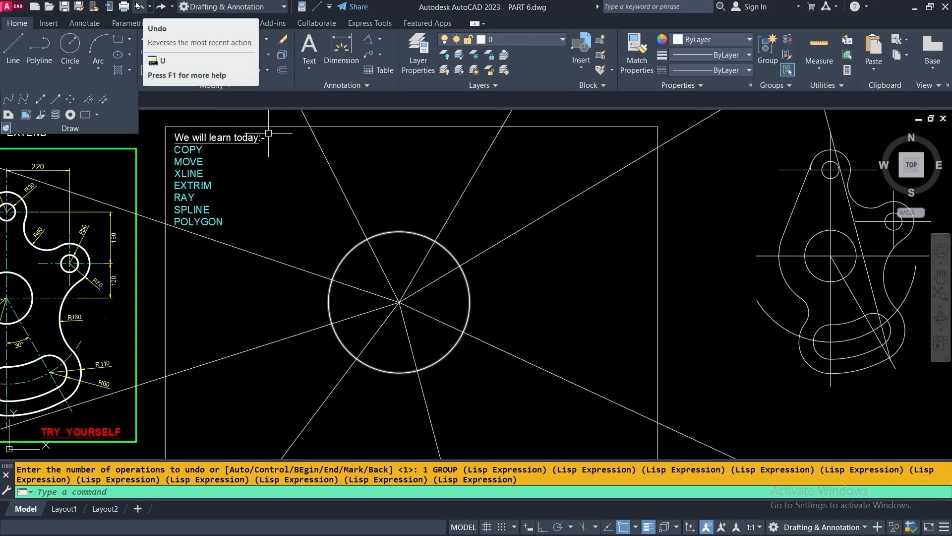
click(161, 7)
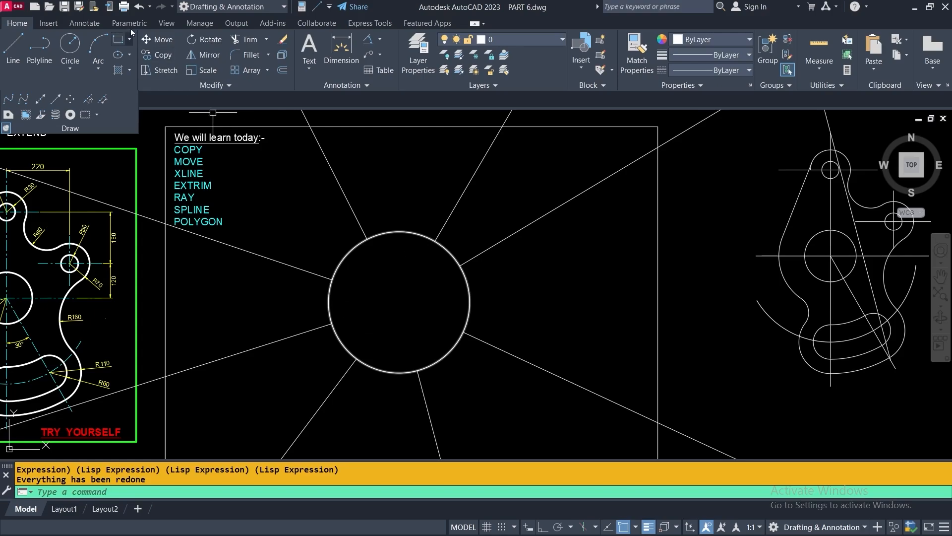
click(140, 7)
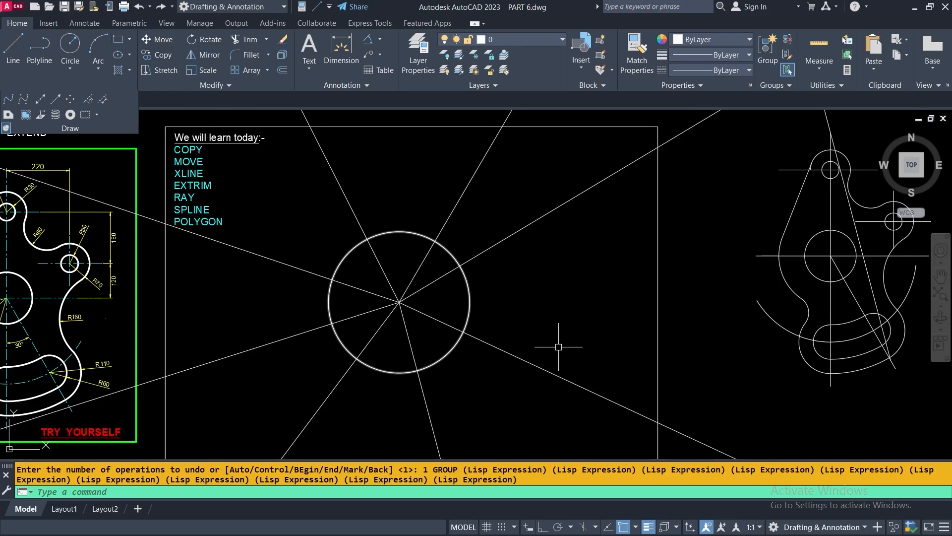
right_click(431, 172)
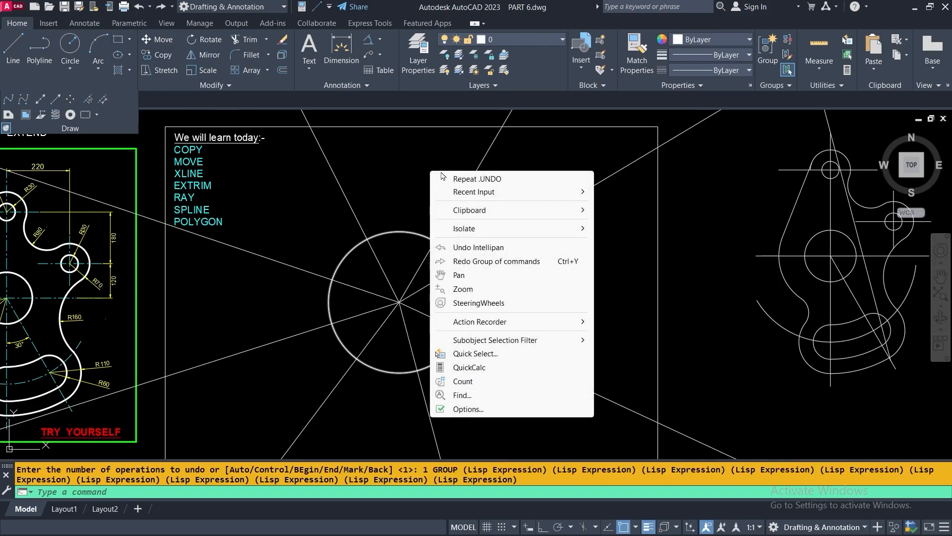
Trim away the ray segments outside the circle with EXTRIM, using the circle as the edge
mouse_move(485, 194)
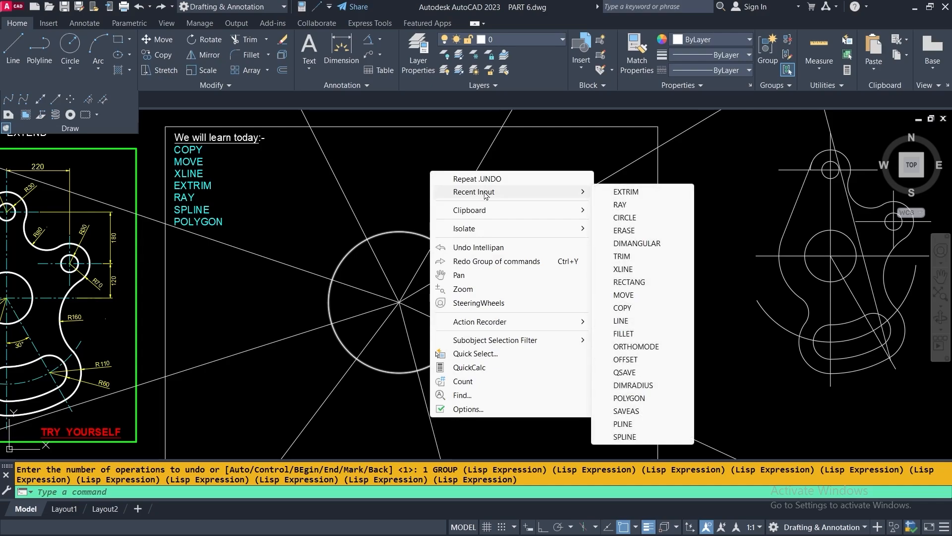
click(626, 192)
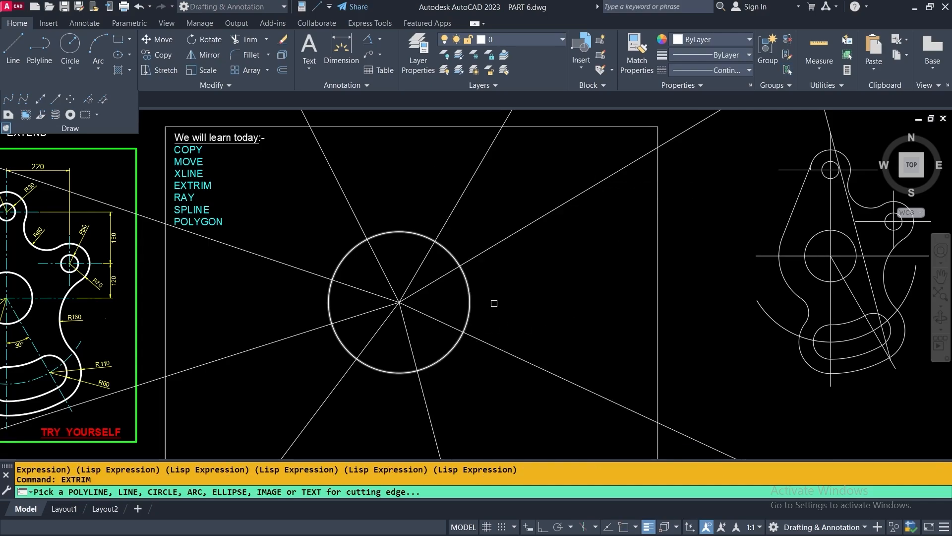
click(469, 304)
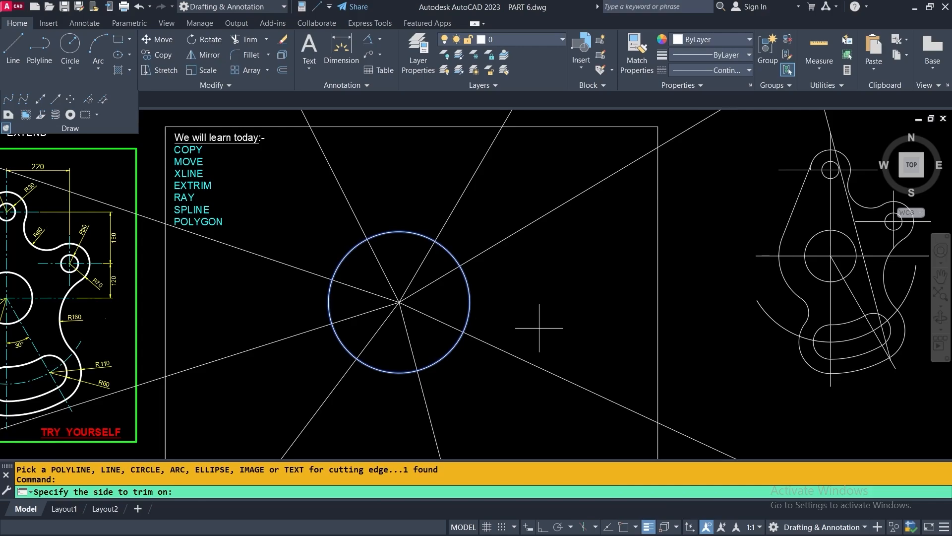
click(536, 273)
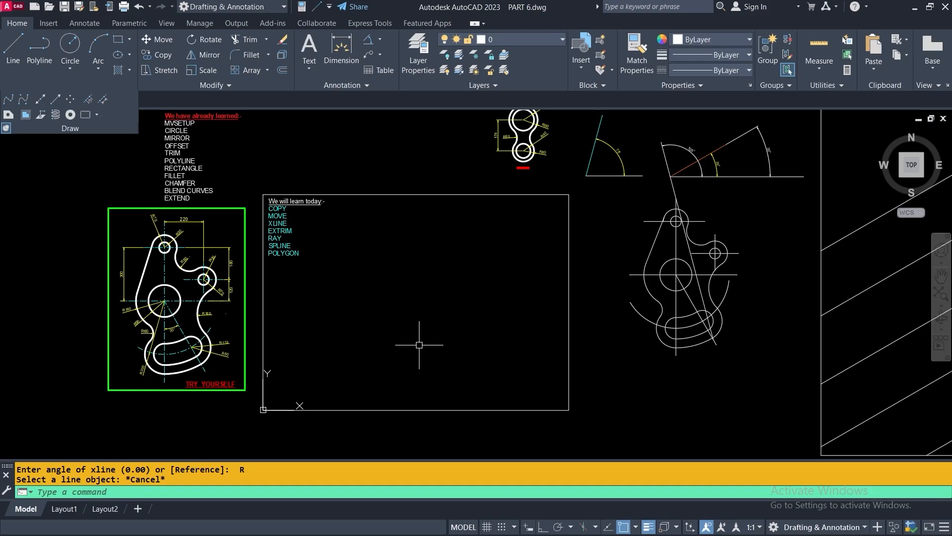
Draw an XLINE Bisect through the 75° angle's vertex, between its base line and slanted side
click(40, 102)
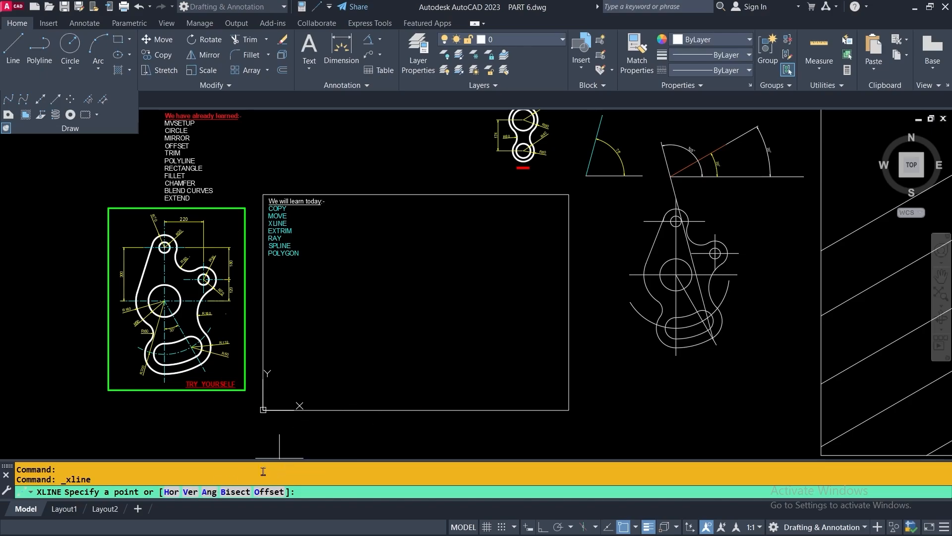
click(235, 492)
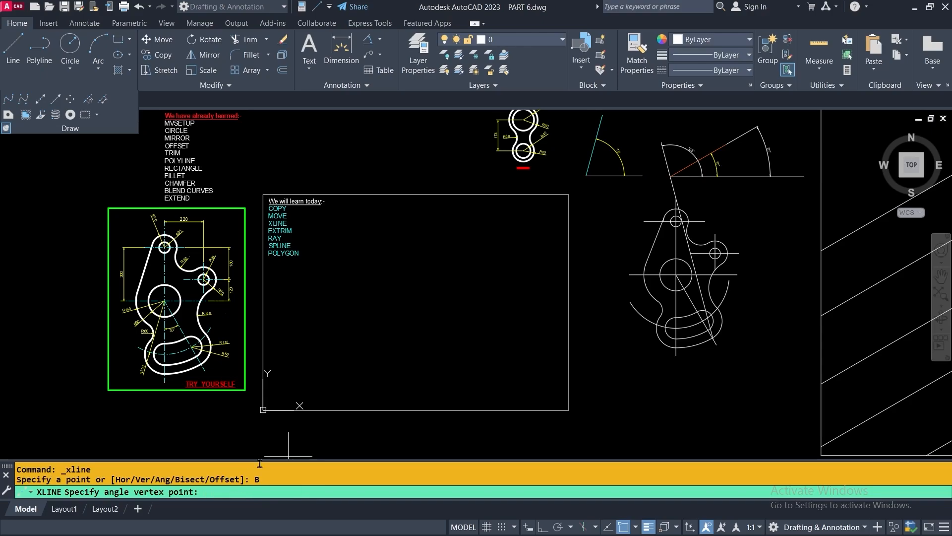
middle_drag(436, 293, 236, 374)
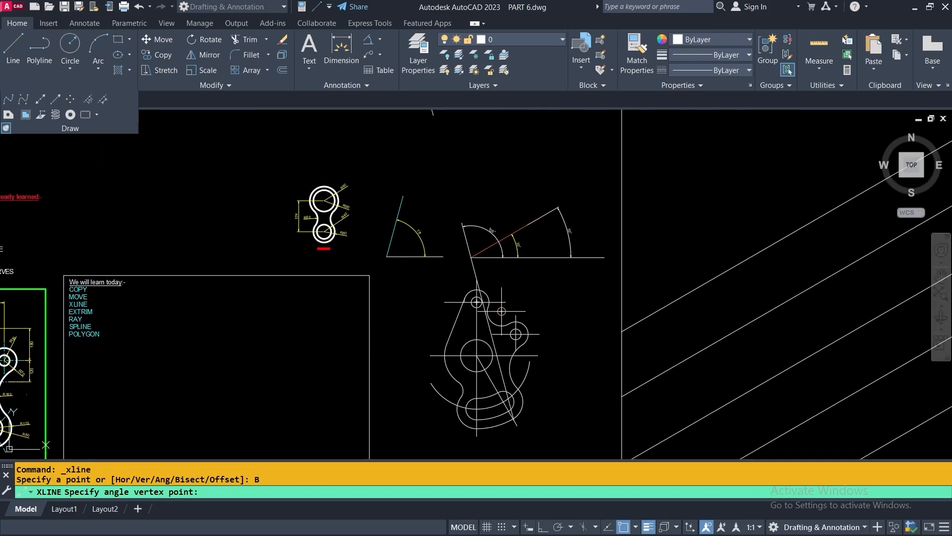
middle_drag(518, 298, 502, 364)
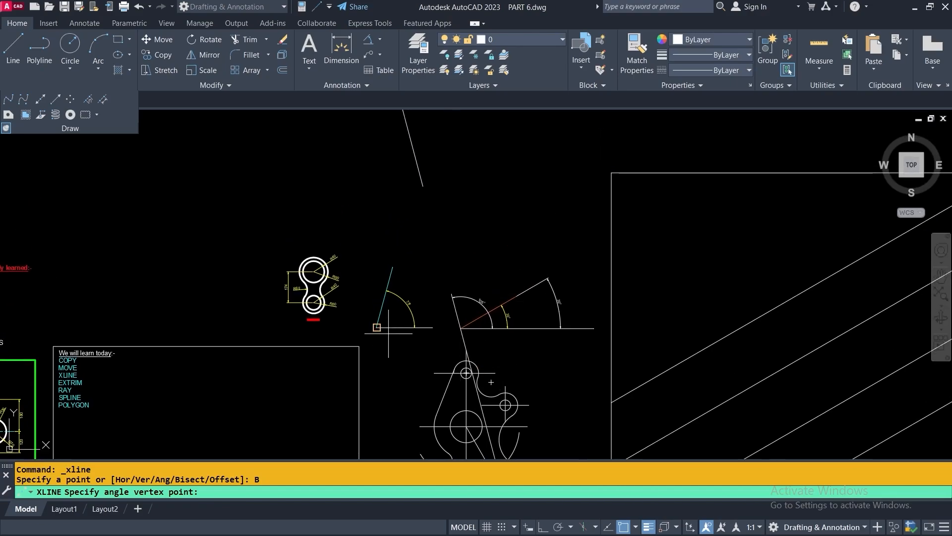
scroll(393, 304, up, 5)
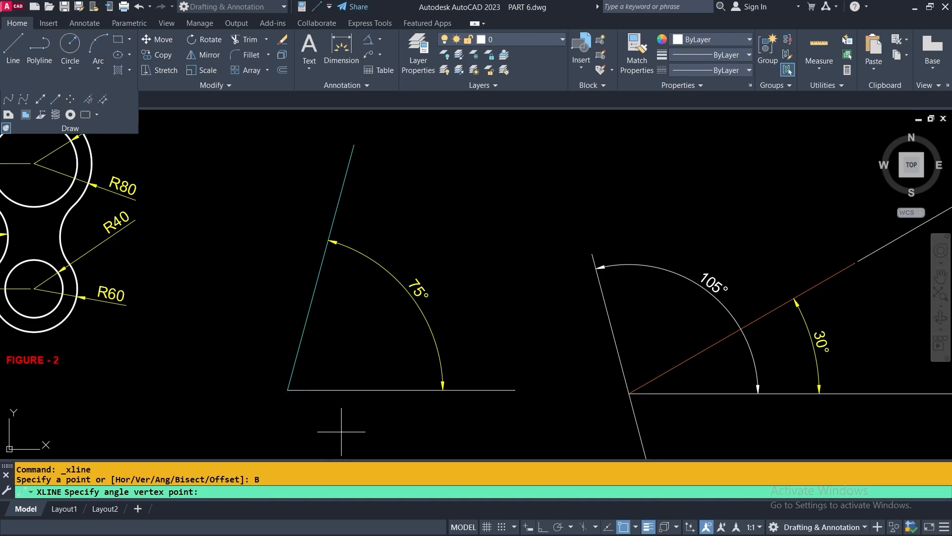
click(287, 390)
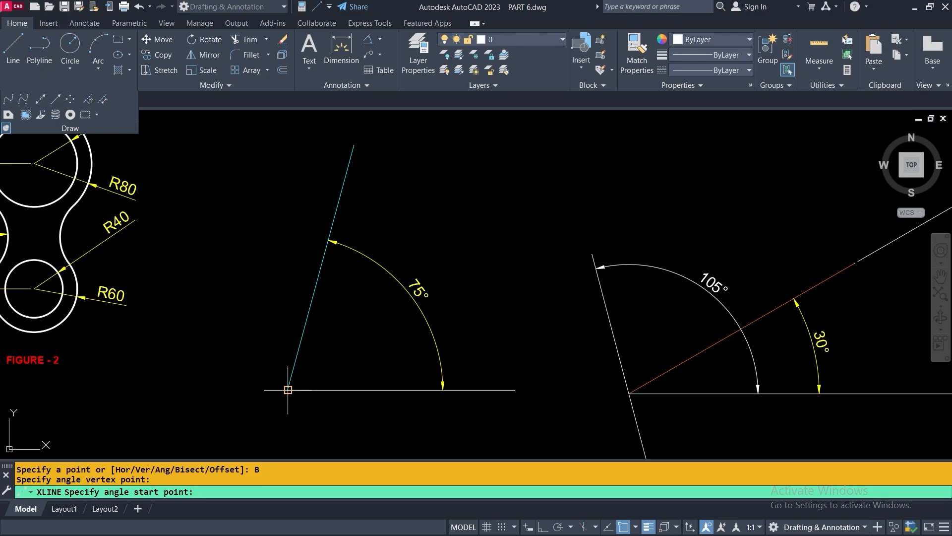
click(401, 390)
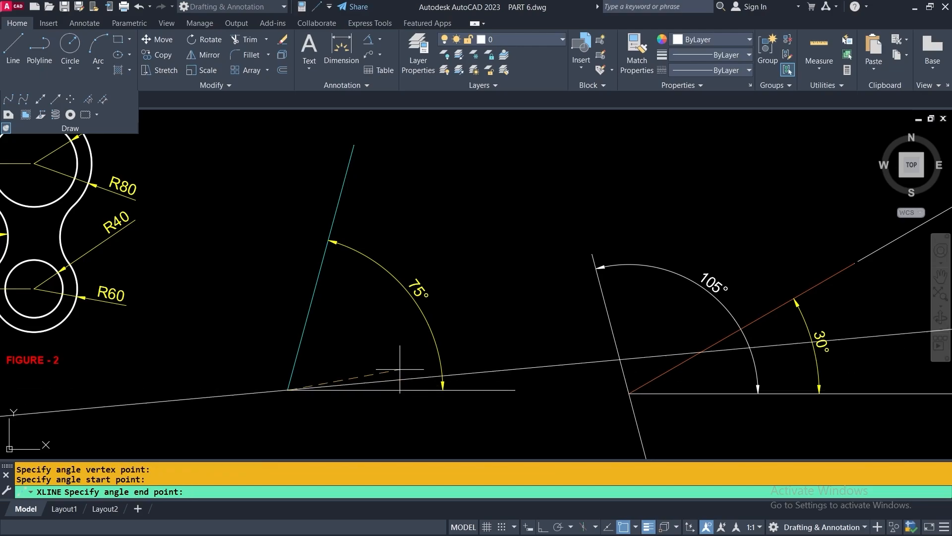
click(321, 266)
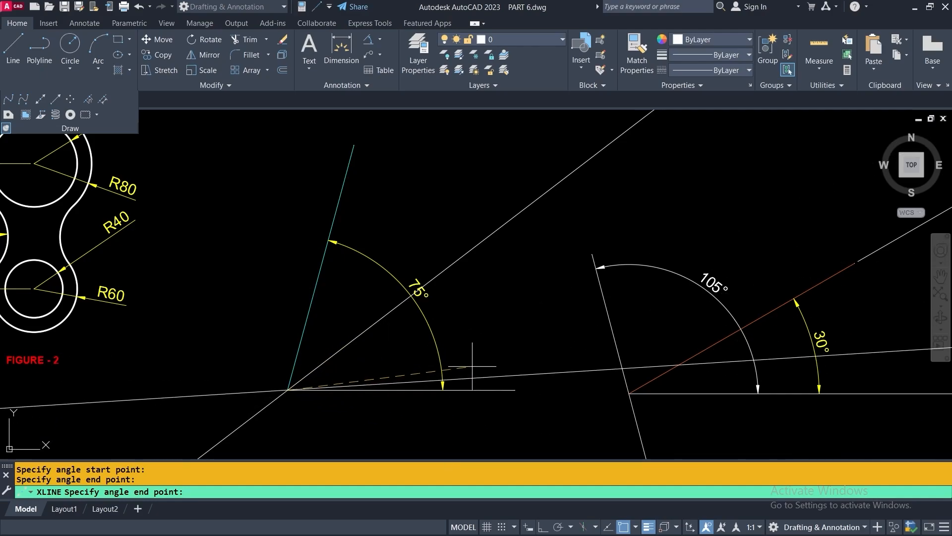
key(Return)
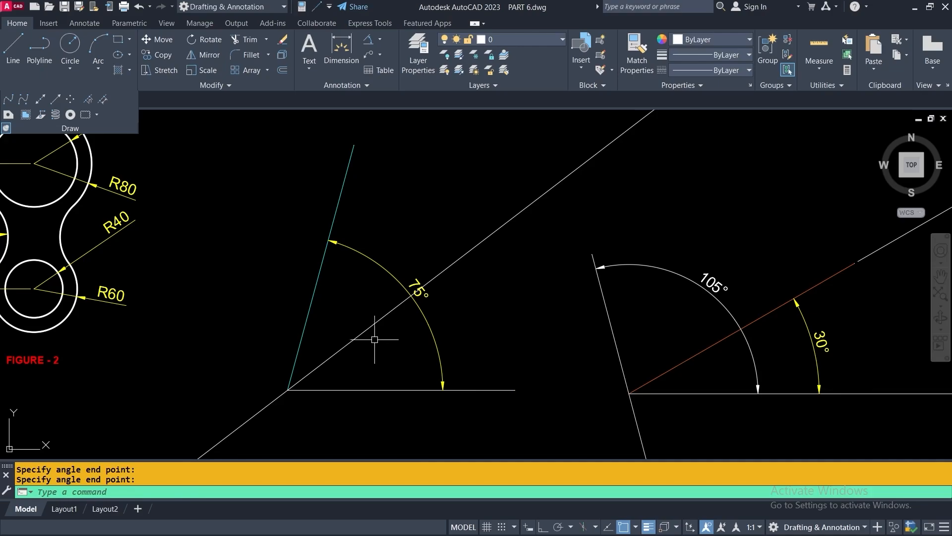
scroll(379, 336, down, 3)
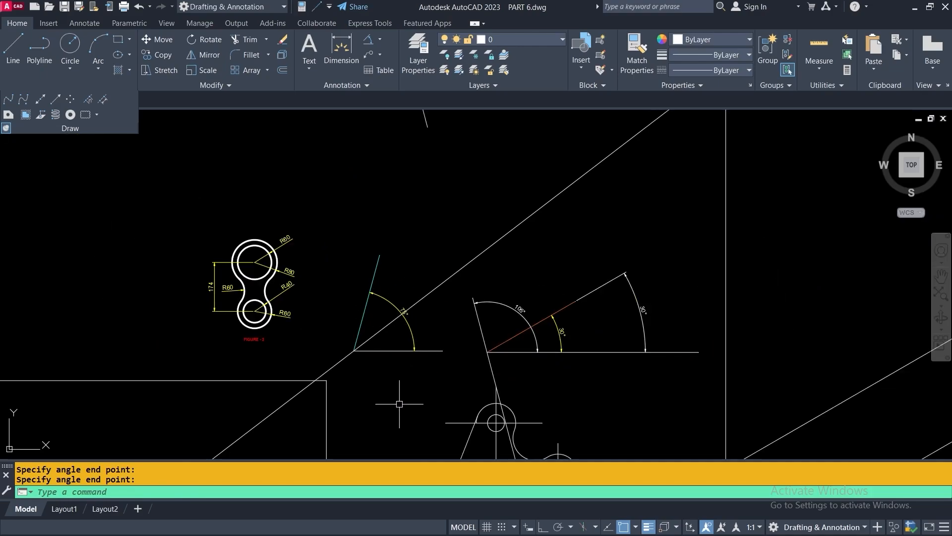
middle_drag(397, 410, 501, 362)
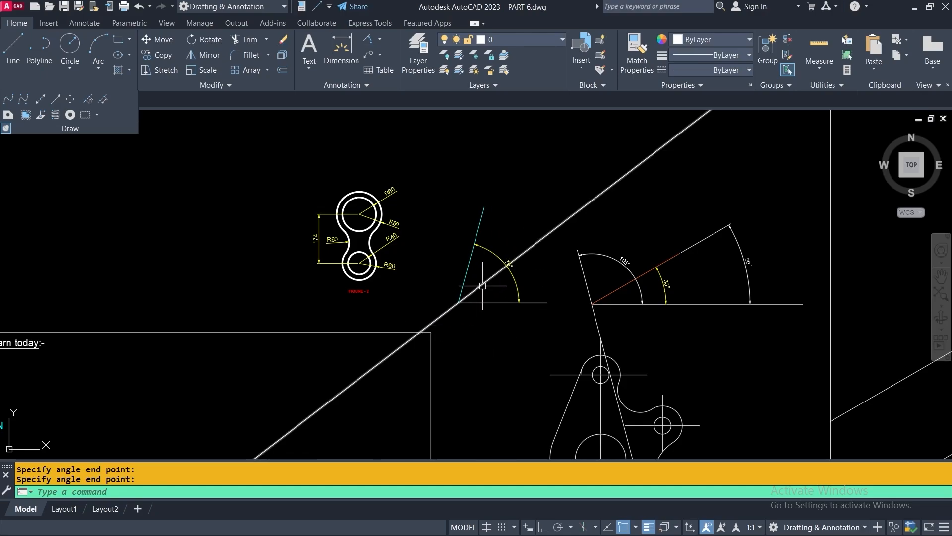
Place two construction lines parallel to the bisector using XLINE's Angle Reference option
click(41, 99)
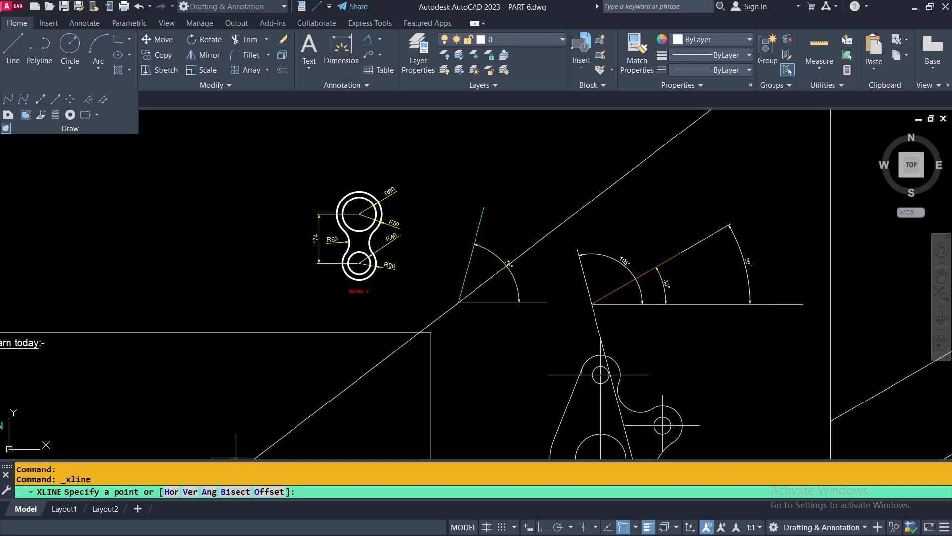
click(209, 491)
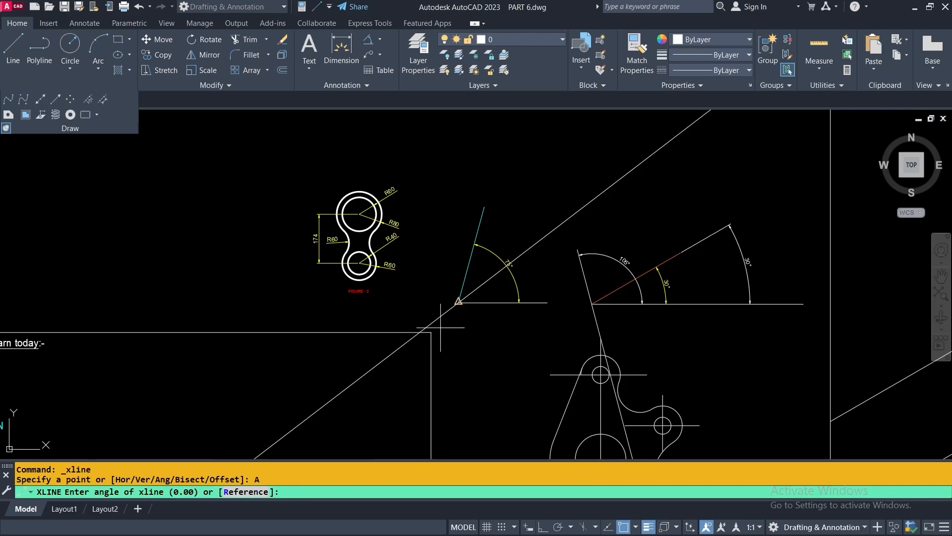
scroll(445, 306, up, 2)
scroll(445, 306, up, 2)
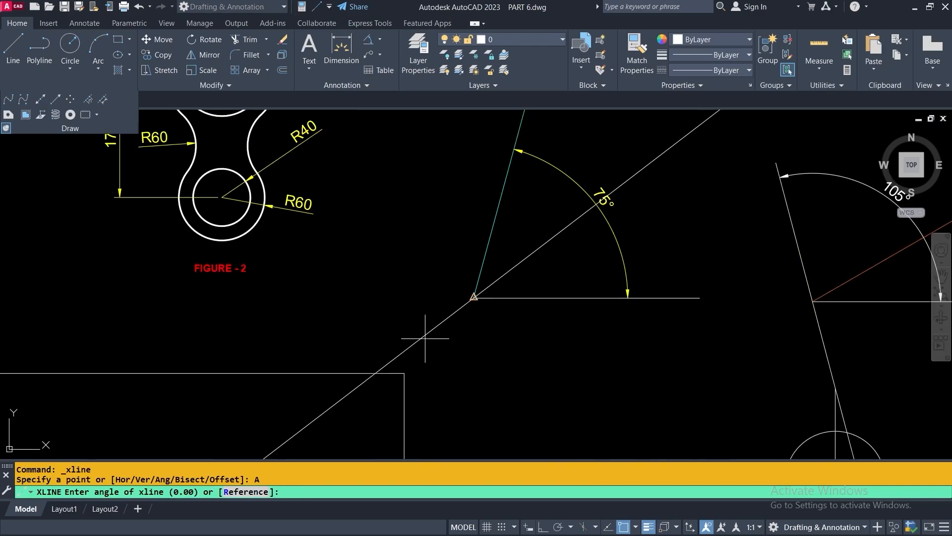
click(375, 372)
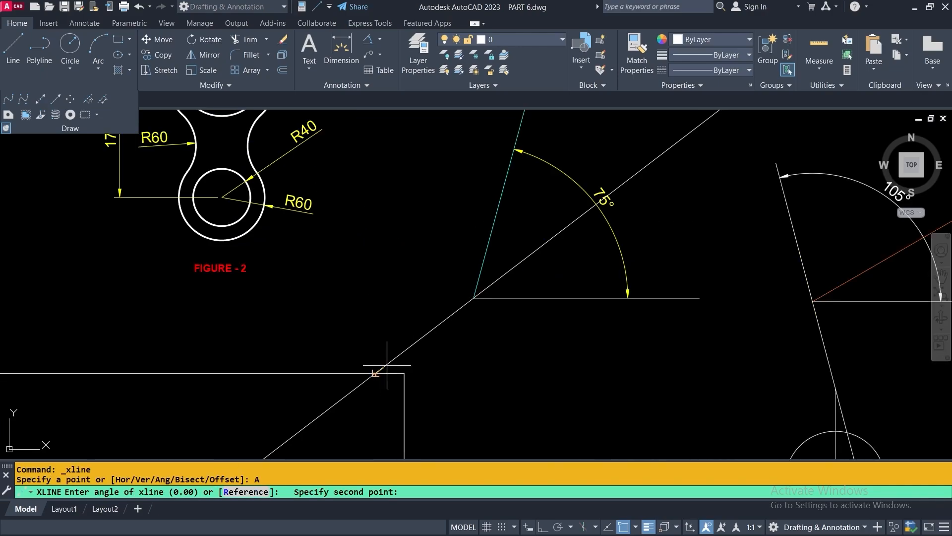
click(474, 297)
scroll(474, 298, down, 4)
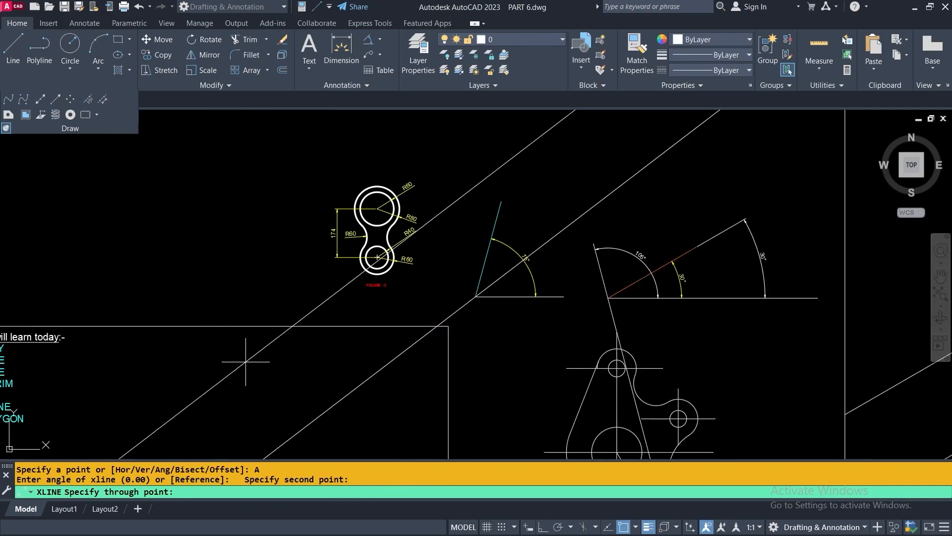
middle_drag(245, 361, 410, 322)
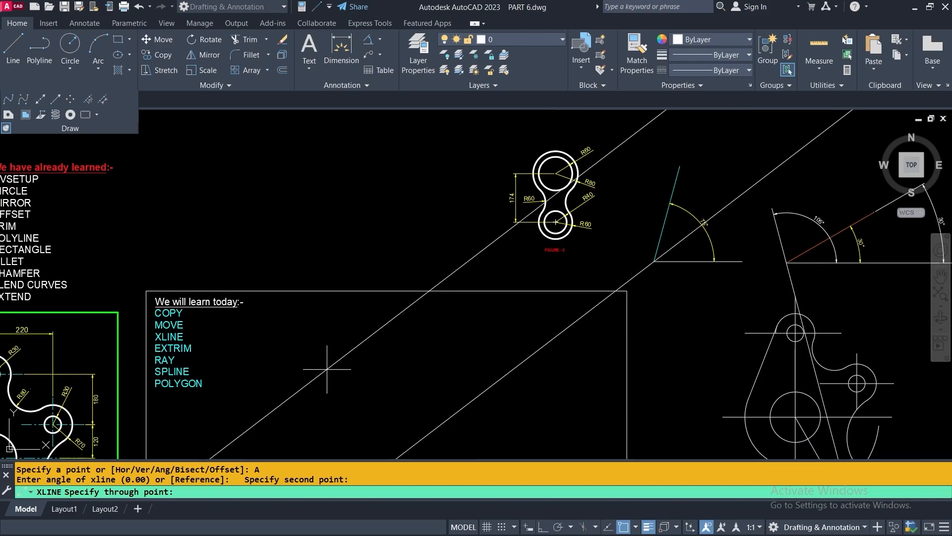
click(306, 342)
click(351, 376)
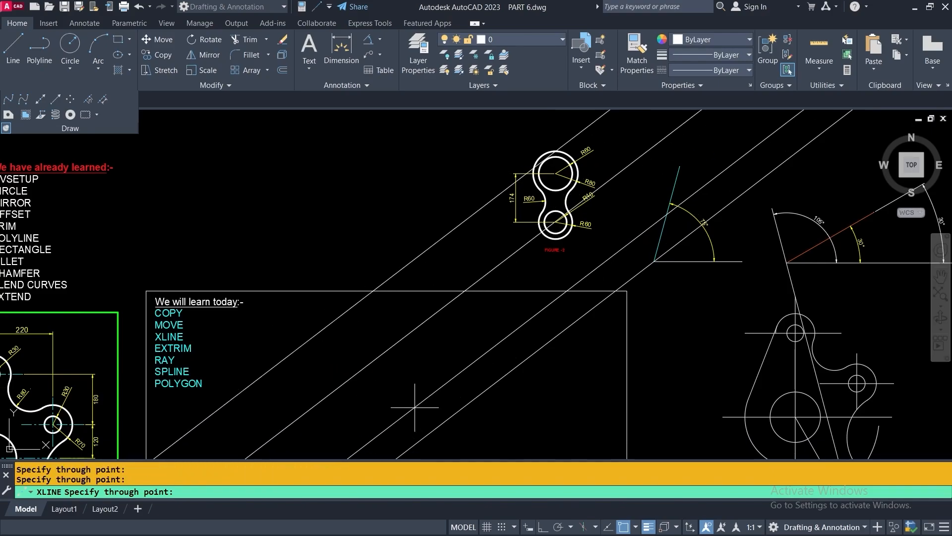
key(Escape)
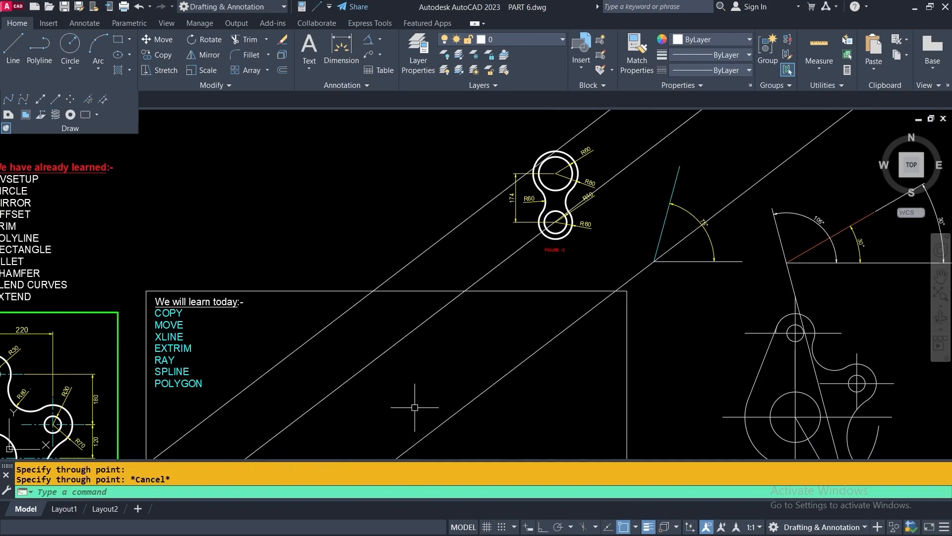
Window-select the construction lines and delete them
click(498, 410)
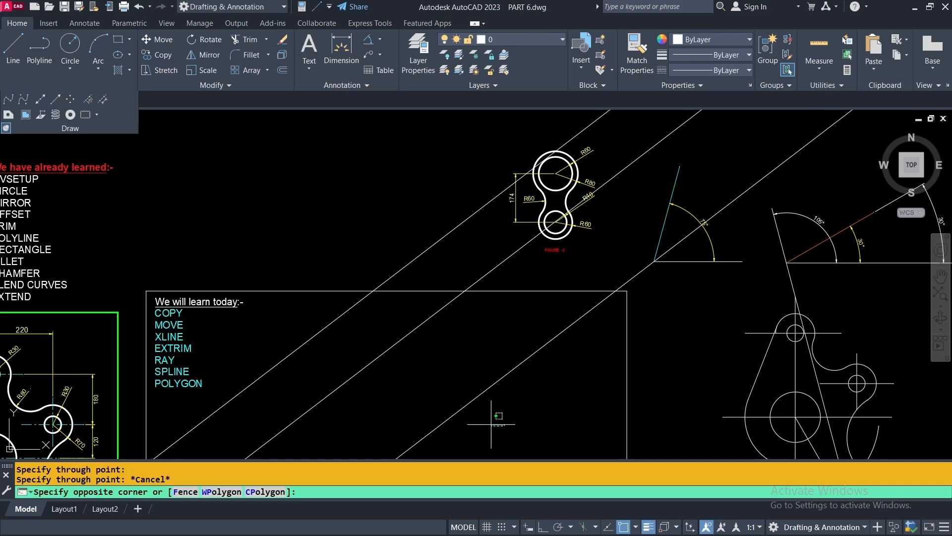
click(315, 336)
key(Delete)
scroll(367, 325, down, 2)
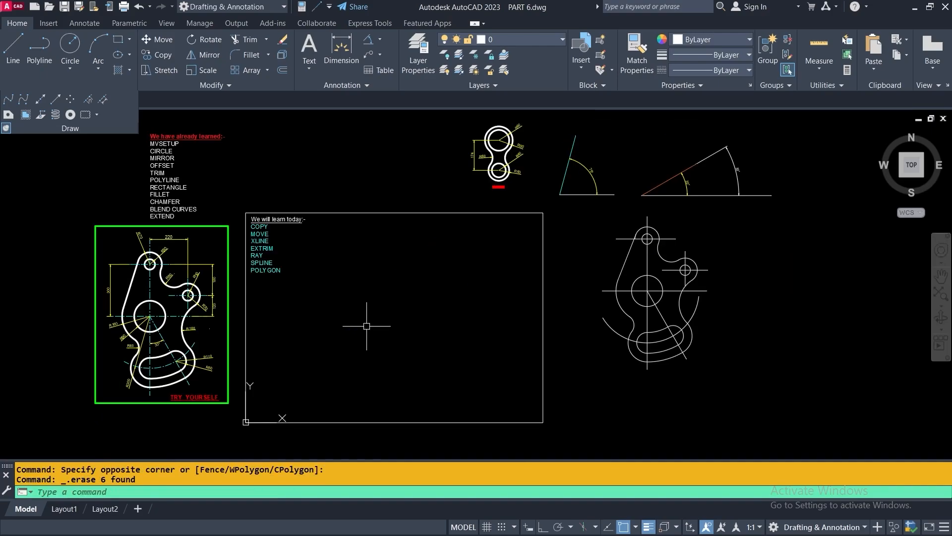
Use XLINE Offset at 100 to add a line left of the 75° figure's slanted side
click(41, 102)
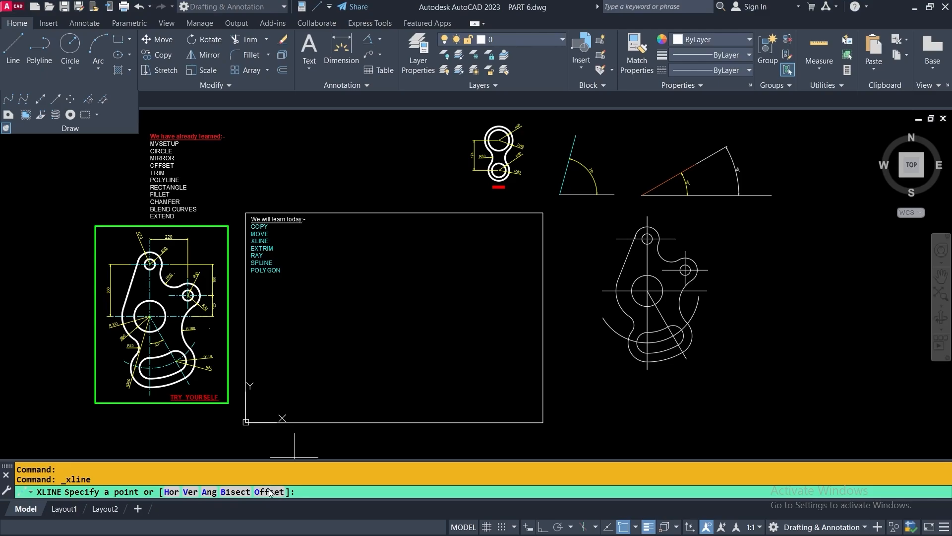
click(270, 492)
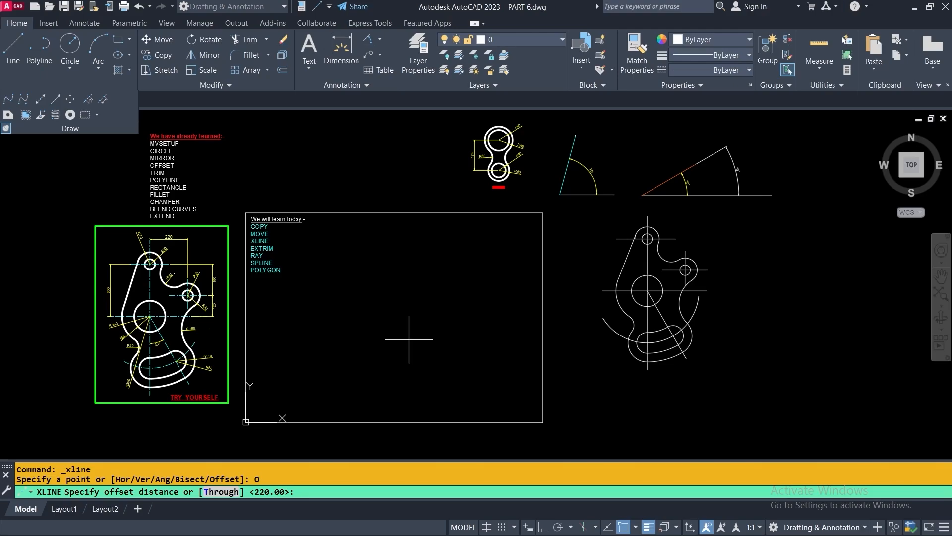
text(100)
key(Return)
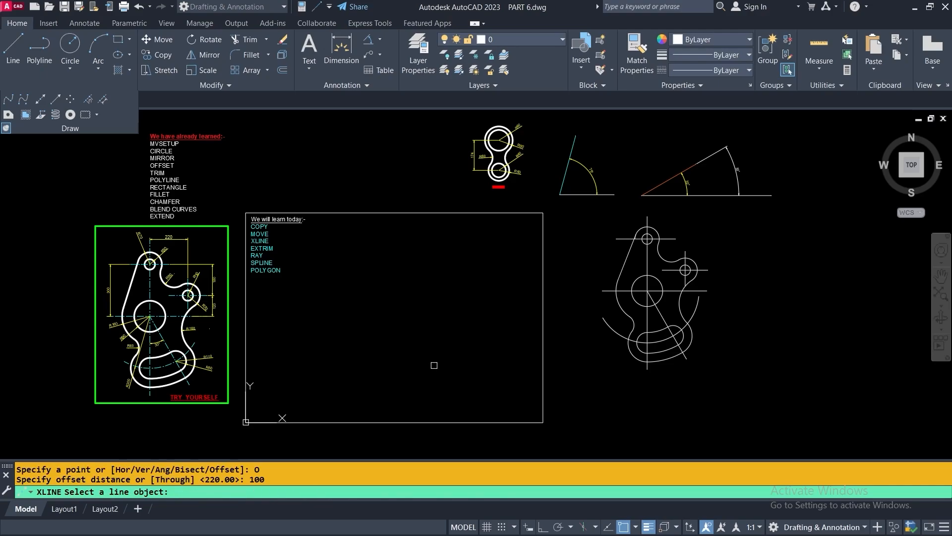
middle_drag(431, 351, 441, 426)
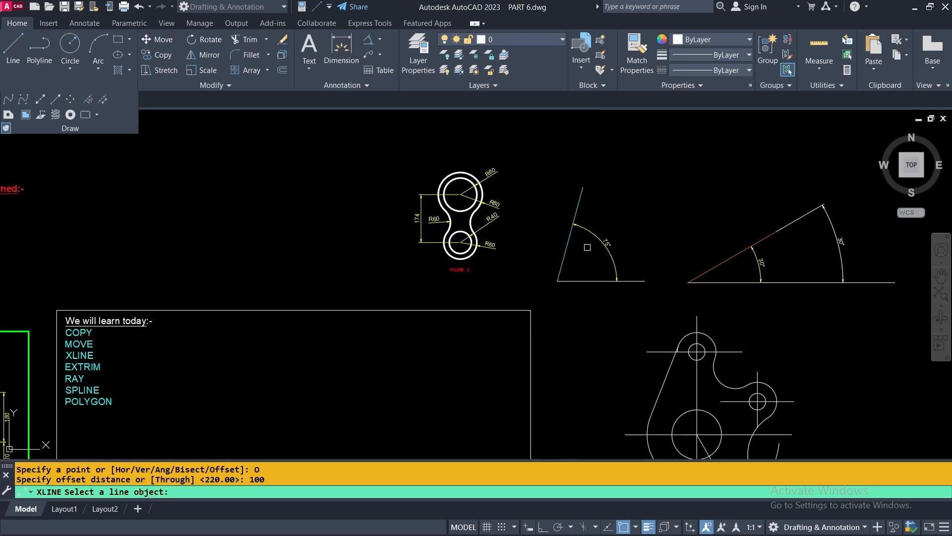
scroll(588, 247, up, 2)
click(571, 233)
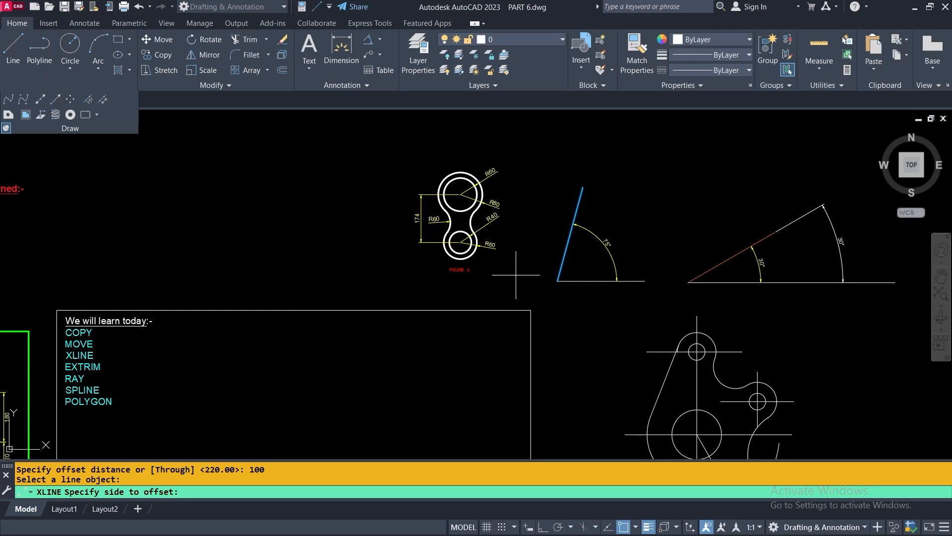
click(530, 229)
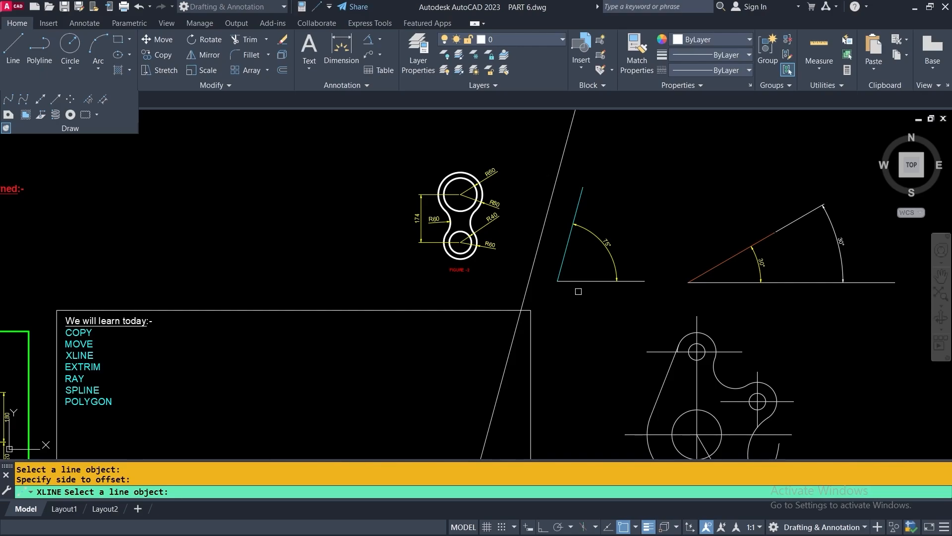
Add 100-offset construction lines right of the slanted side and below the base line
click(564, 259)
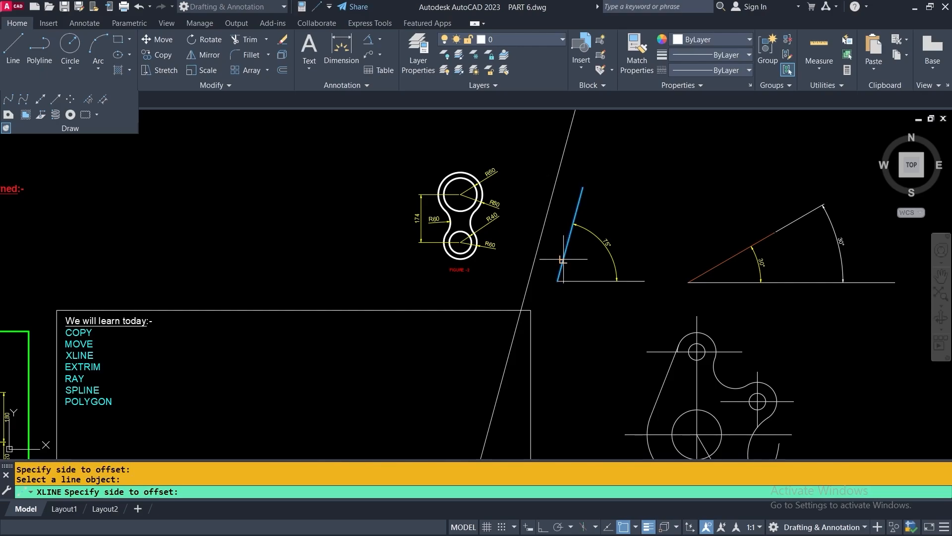
click(594, 320)
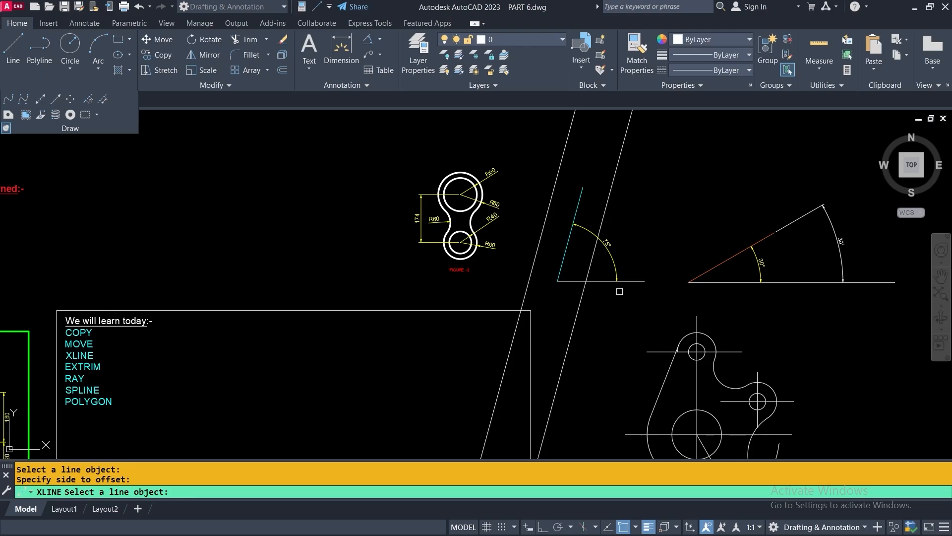
click(607, 281)
click(602, 310)
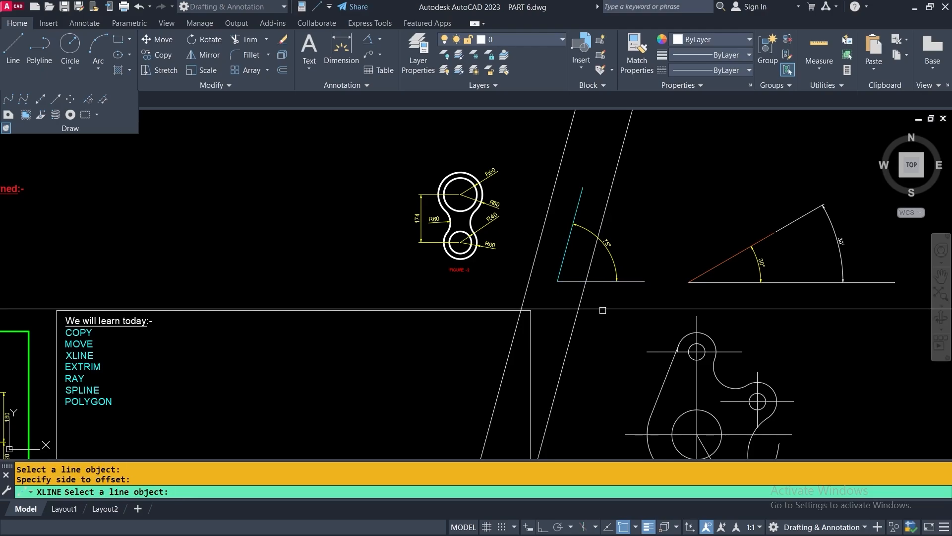
scroll(598, 310, down, 4)
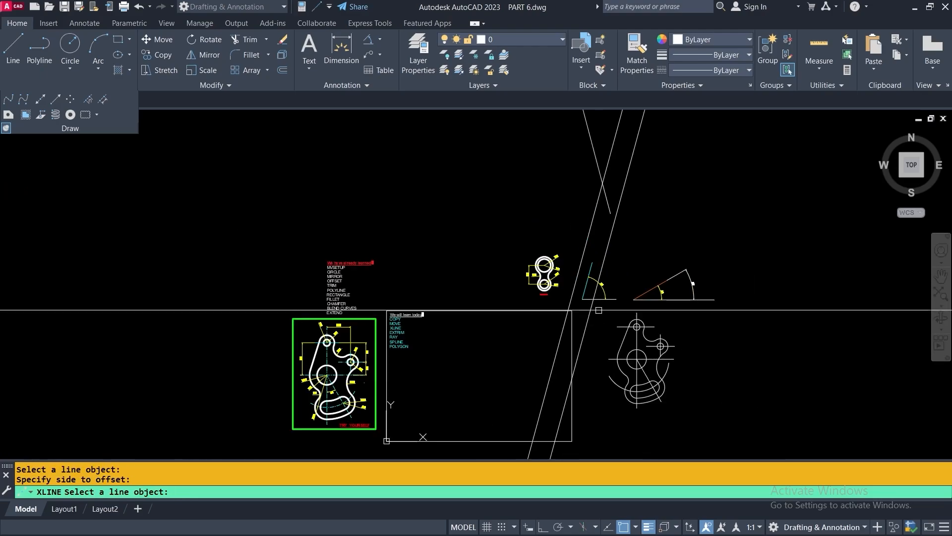
End the XLINE offset command, keeping the 100-unit parallel construction lines
scroll(608, 274, up, 4)
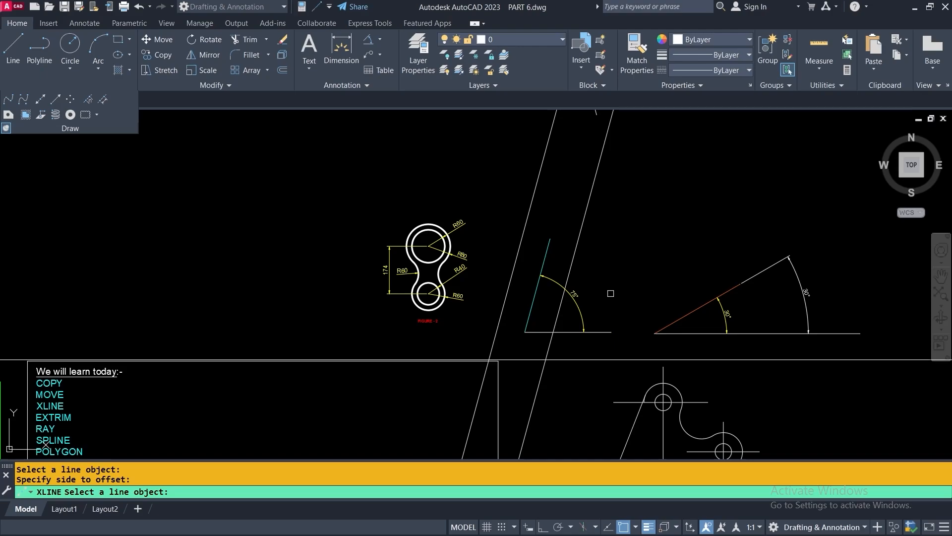
scroll(624, 243, down, 2)
scroll(620, 192, up, 2)
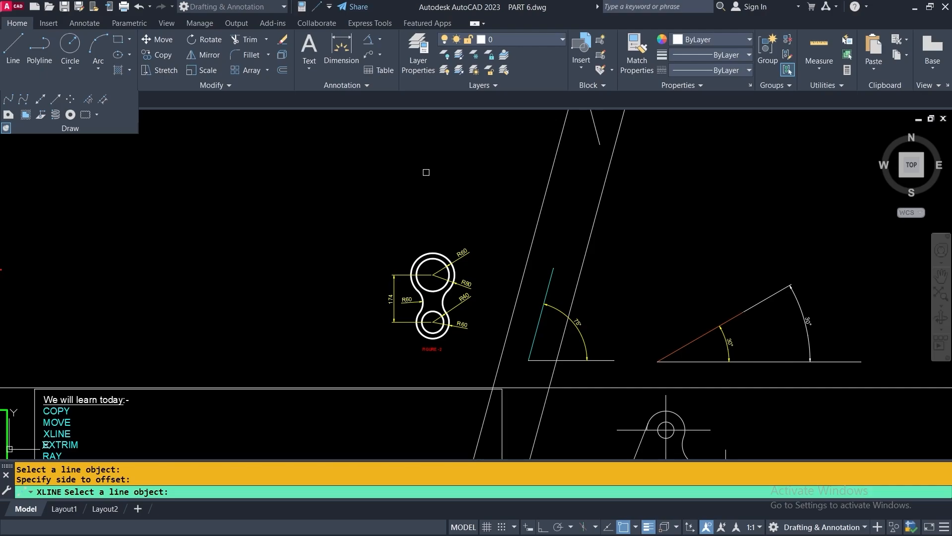
key(Return)
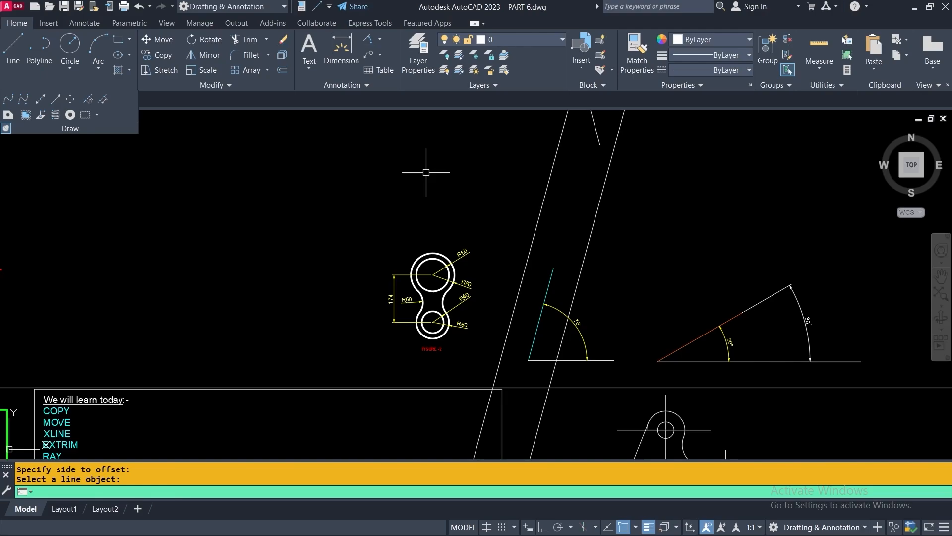
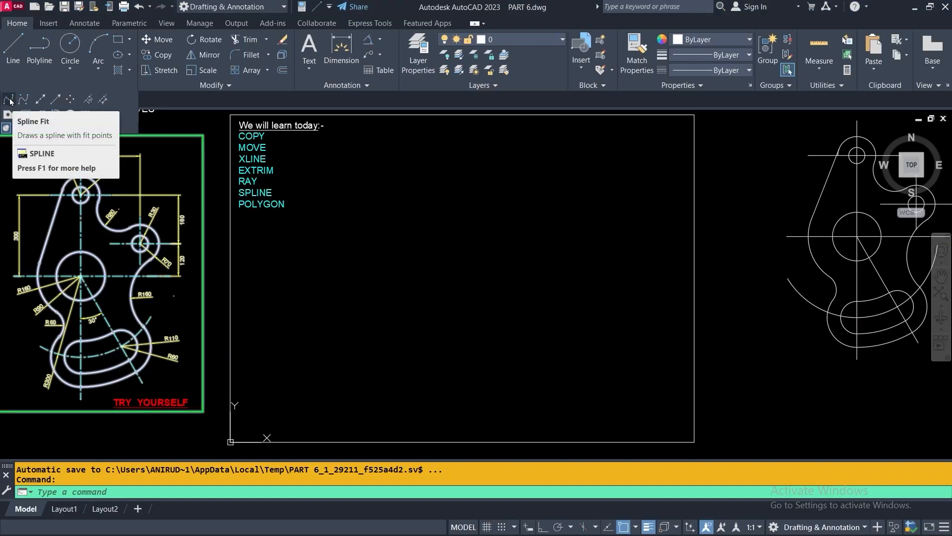
Draw a fit spline through seven points, alternating crest and trough, forming a three-crest wave
click(9, 101)
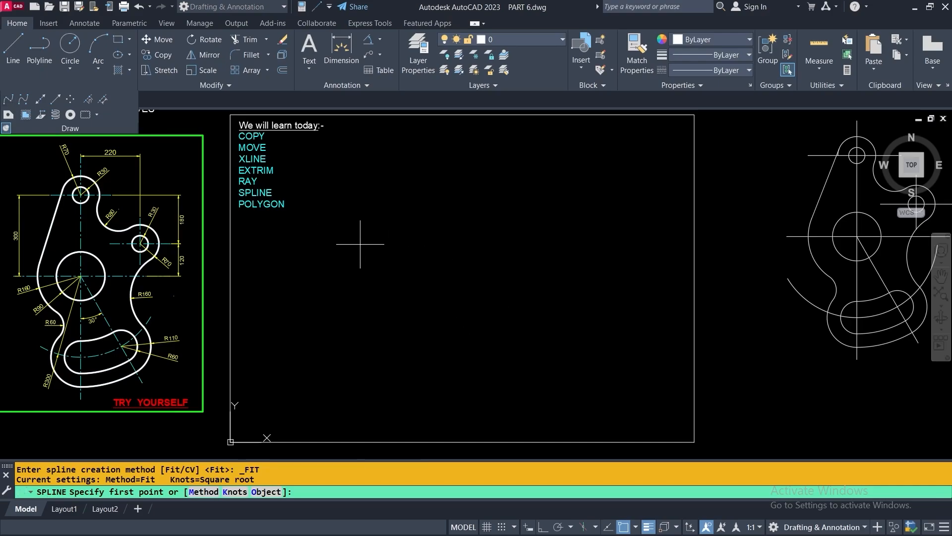
click(363, 274)
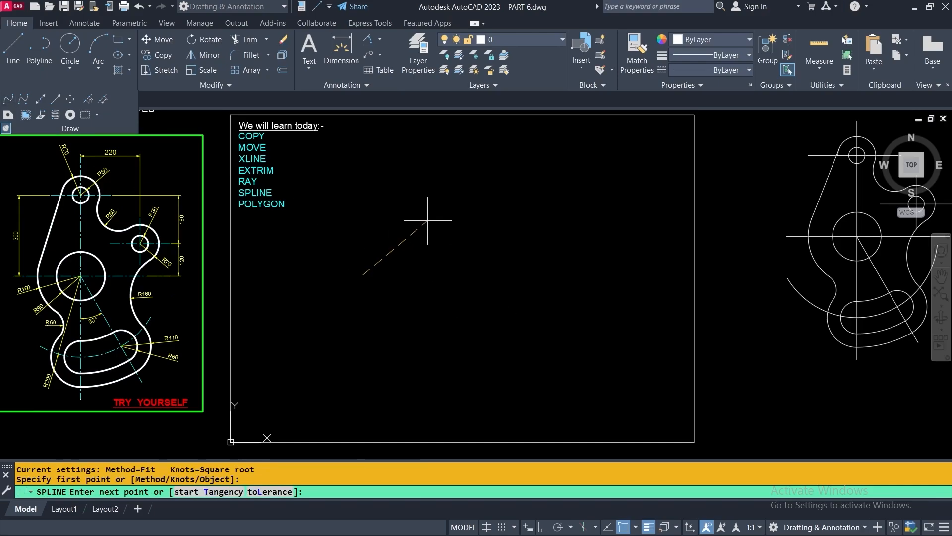
click(408, 226)
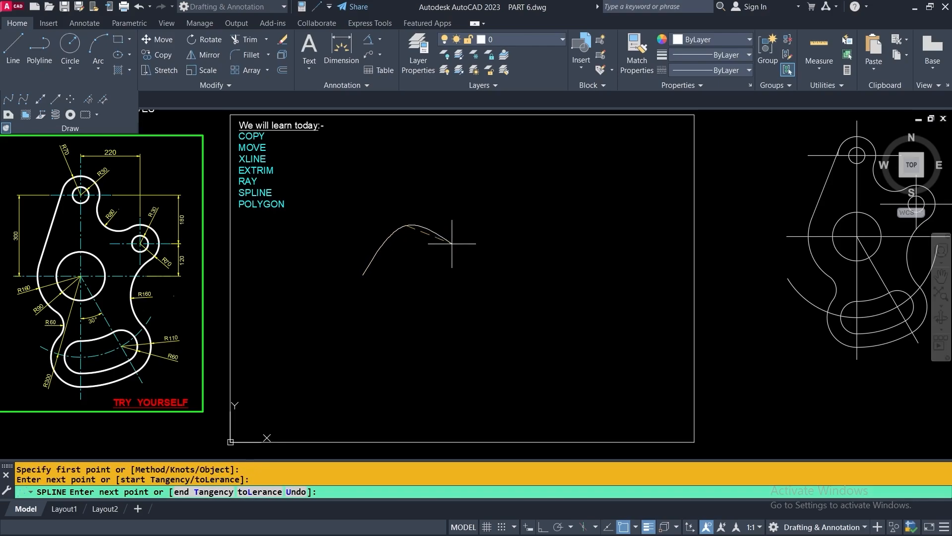
click(453, 267)
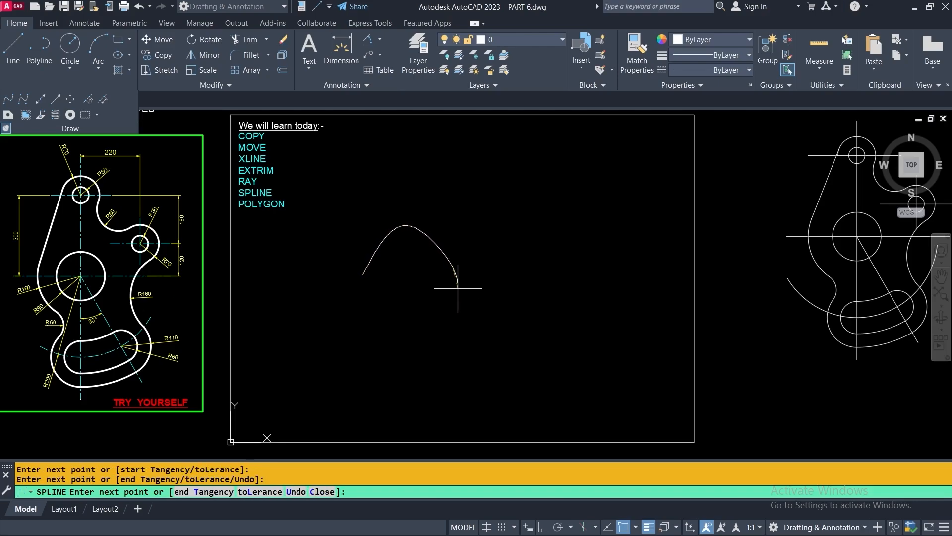
click(506, 229)
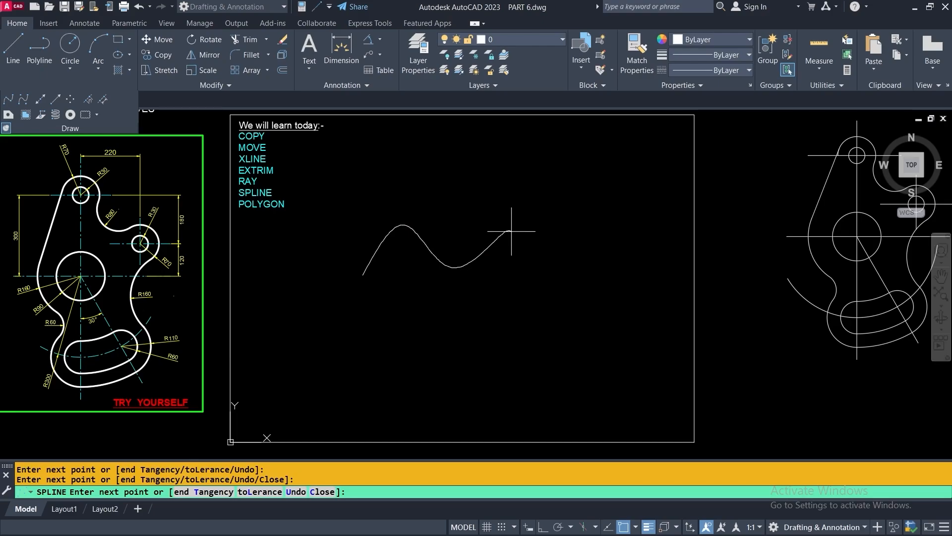
click(570, 271)
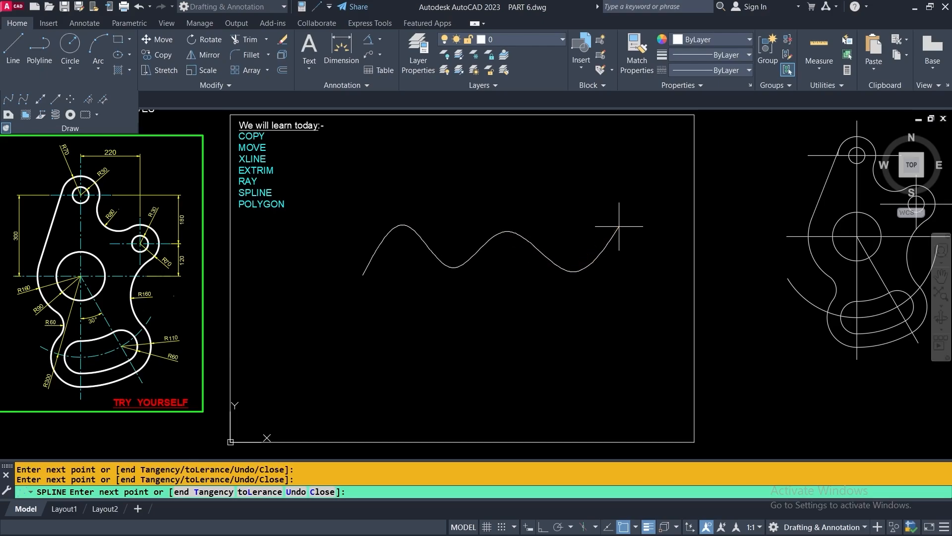
click(620, 226)
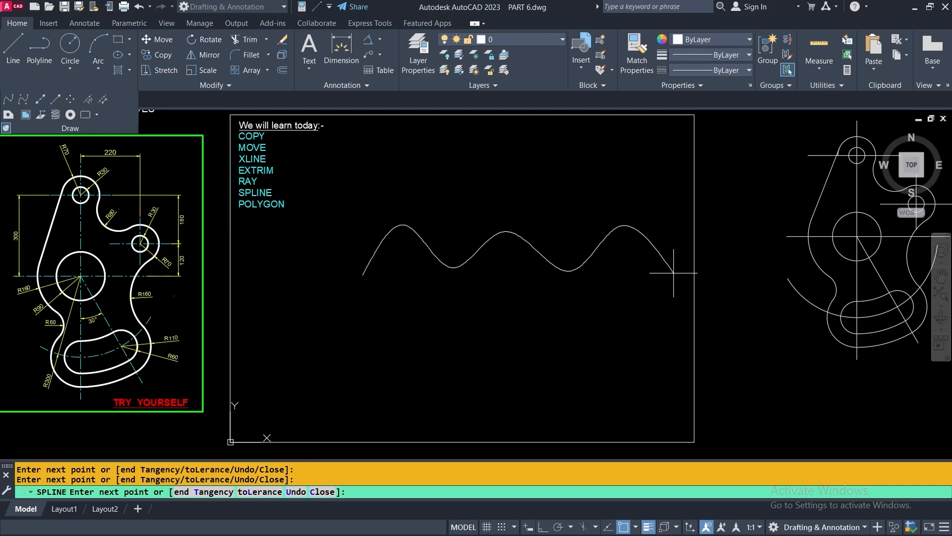
click(673, 272)
key(Return)
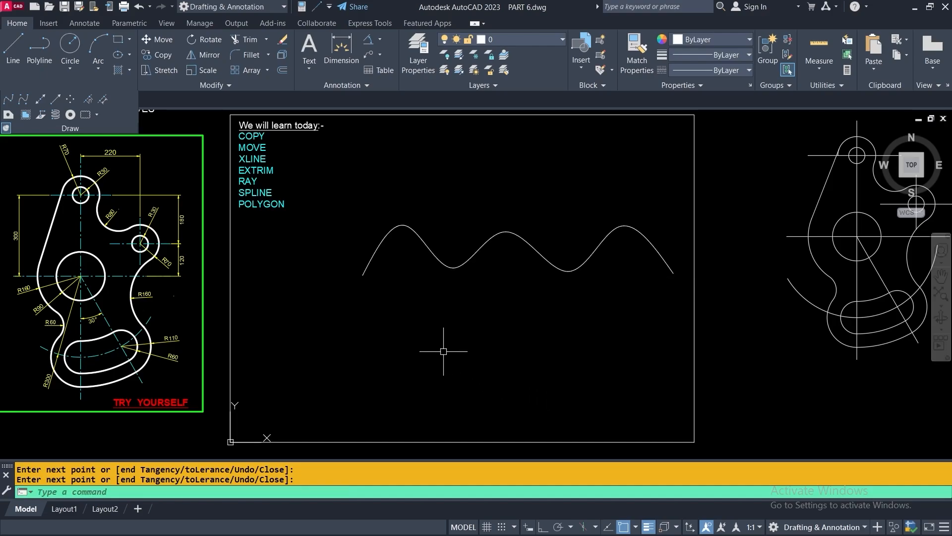
key(Return)
click(348, 361)
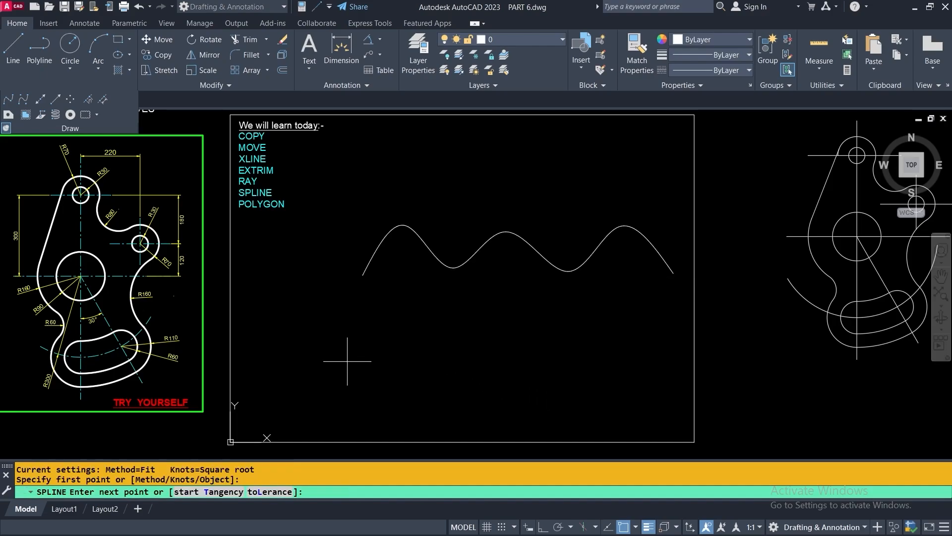
click(394, 311)
click(462, 359)
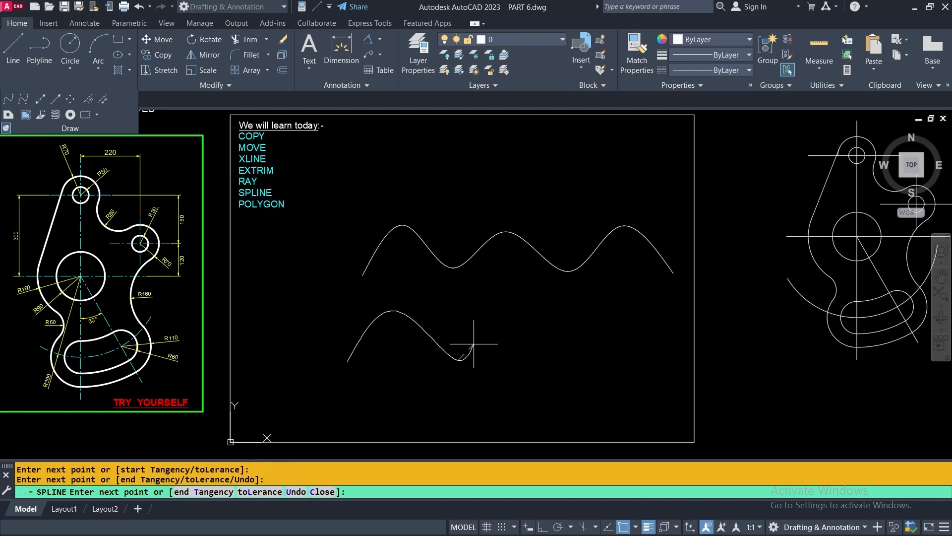
click(512, 313)
click(571, 362)
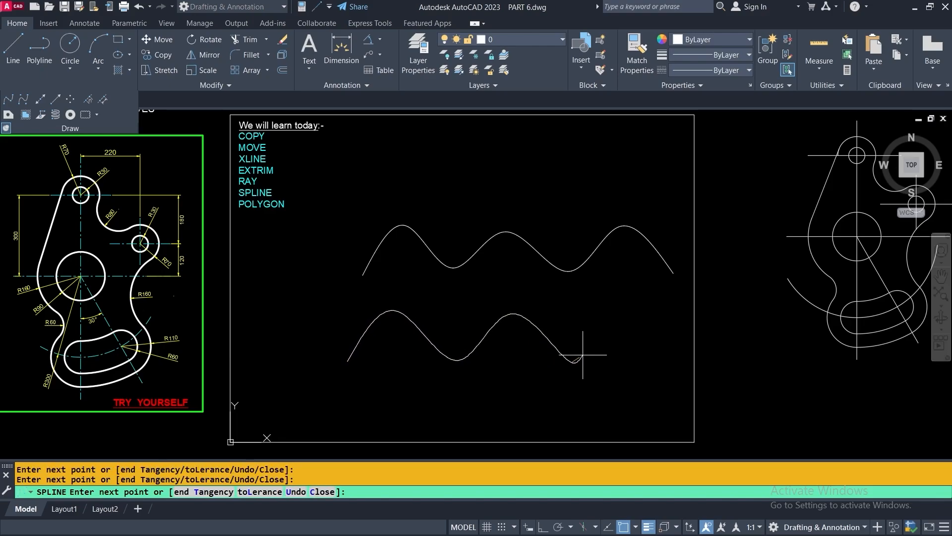
click(624, 323)
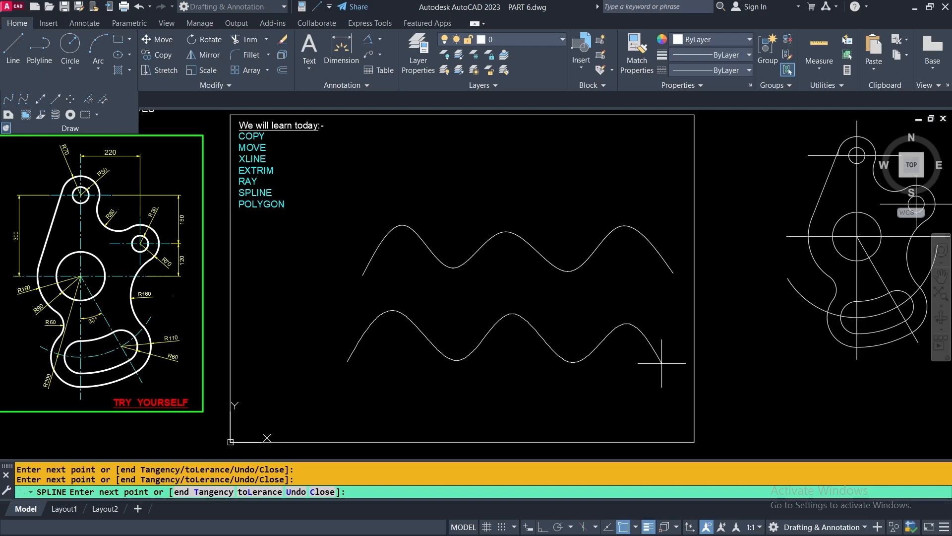
key(Escape)
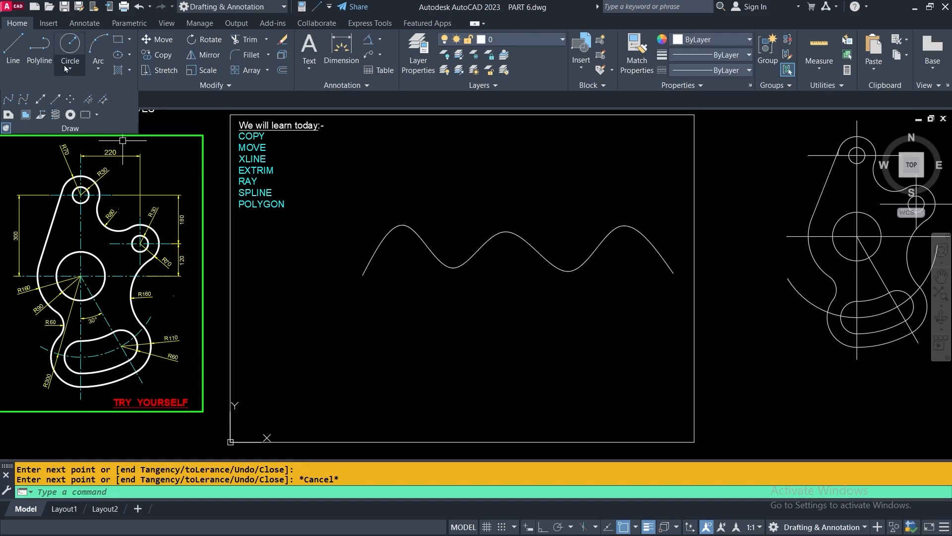
Draw a V-shaped pair of straight lines below the wave
click(14, 47)
click(289, 290)
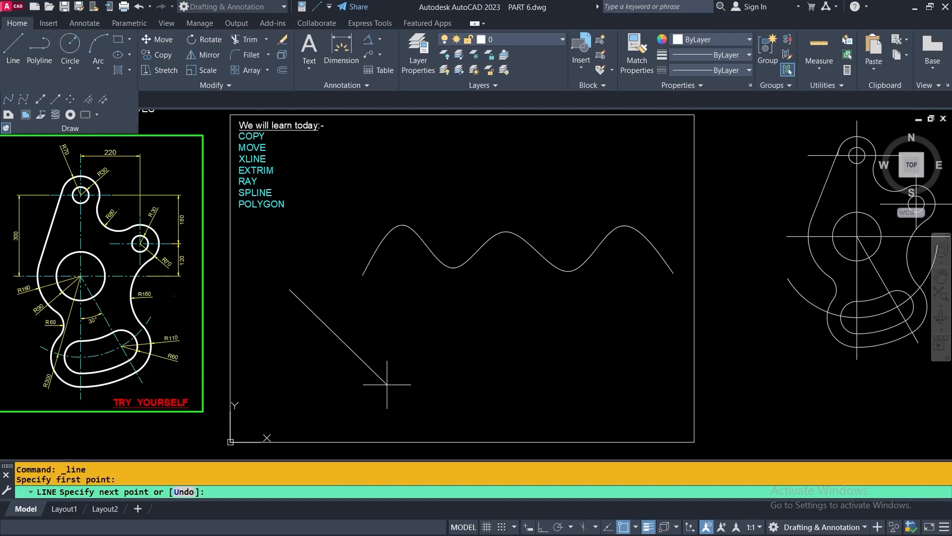
click(498, 333)
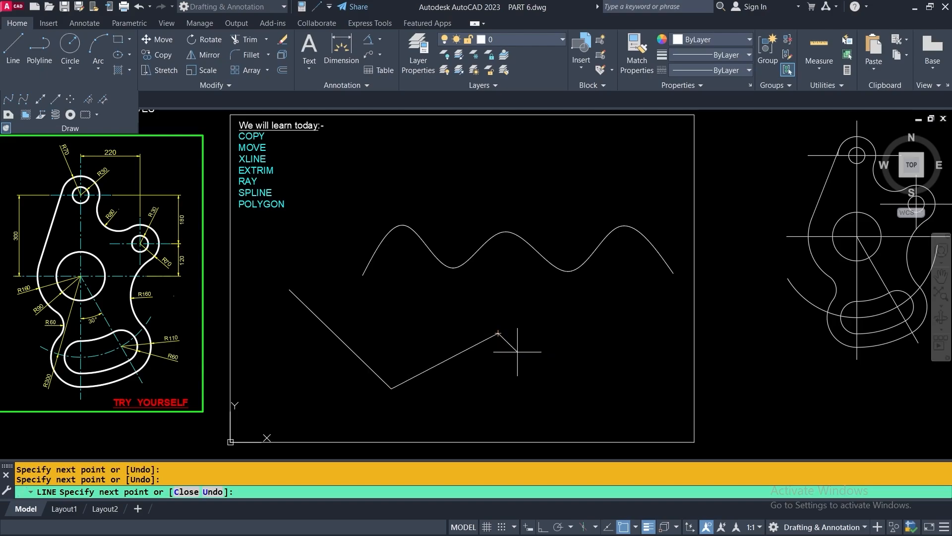
key(Escape)
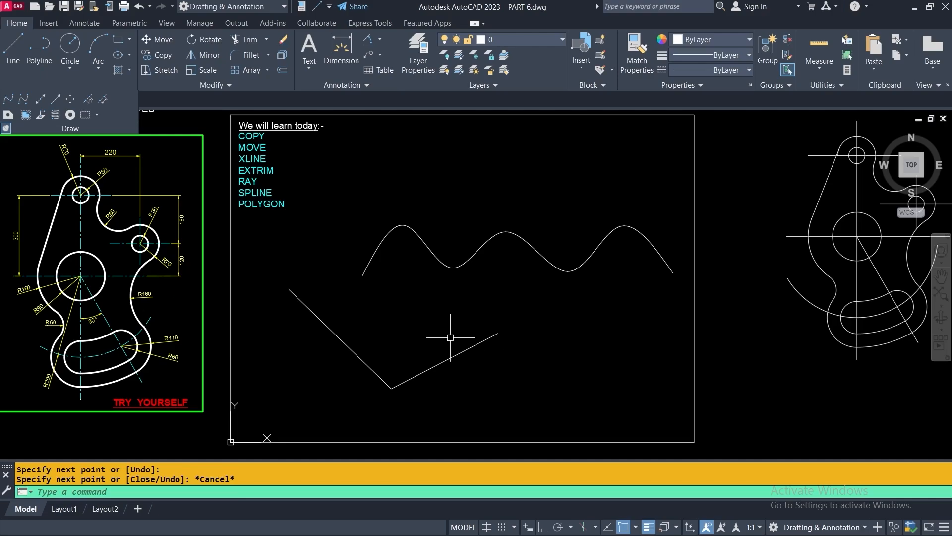
Add a shorter, tighter fit-point spline with three crests above the original wave
click(9, 99)
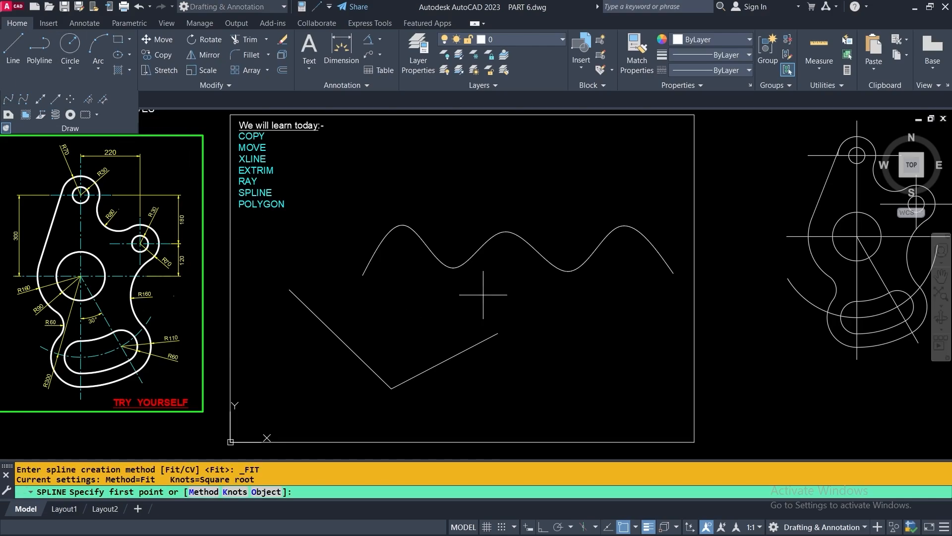
click(352, 189)
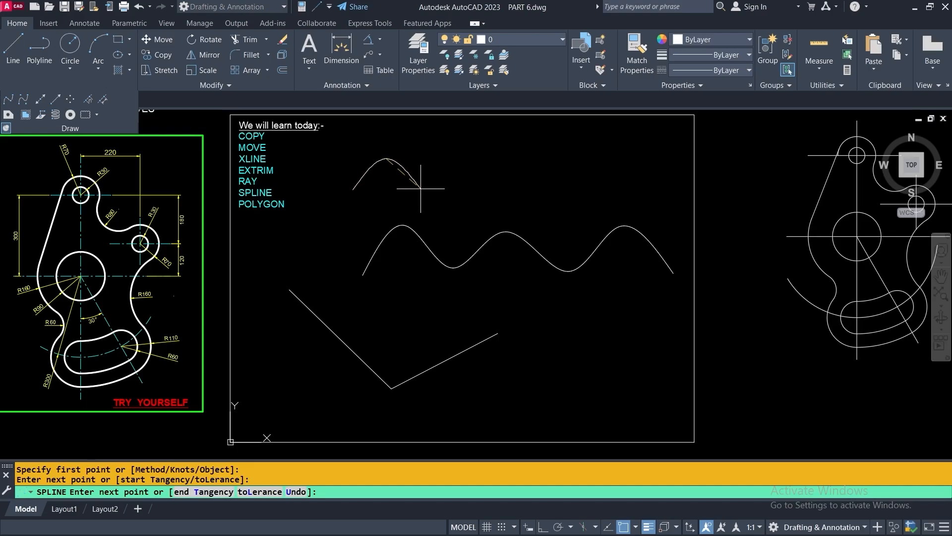
click(420, 190)
click(443, 157)
click(473, 187)
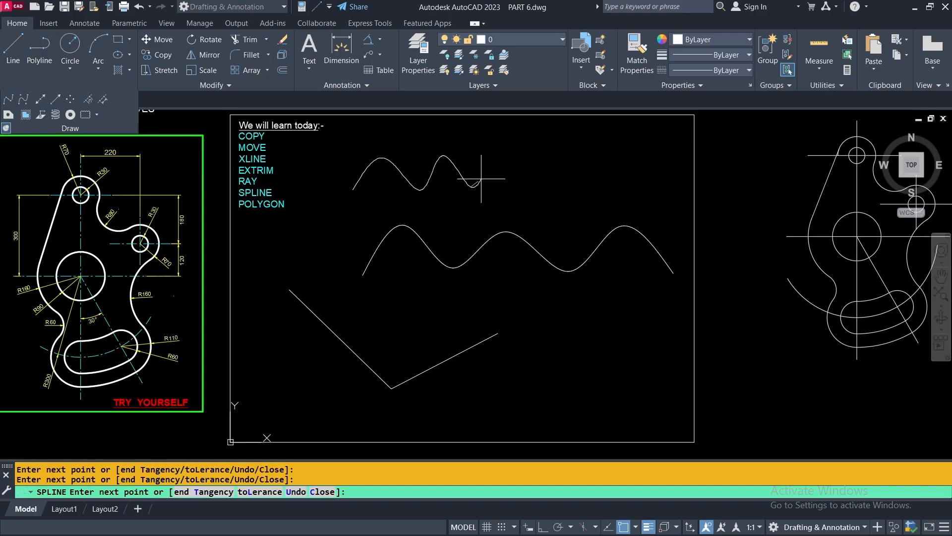
click(511, 153)
click(535, 189)
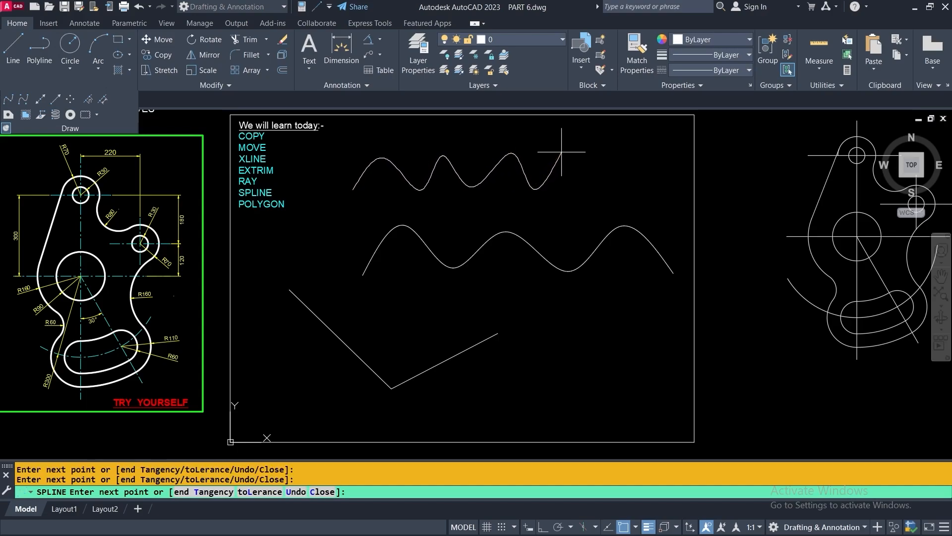
click(562, 151)
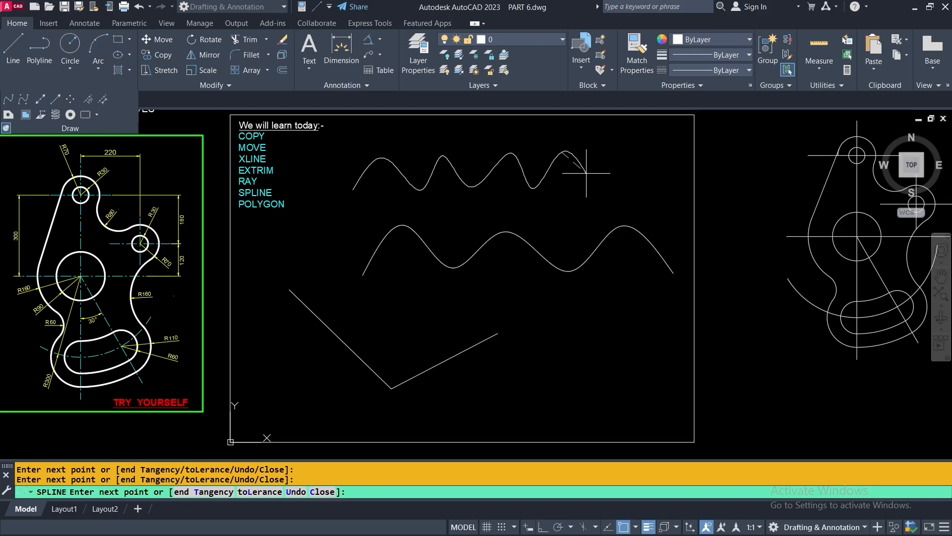
key(Return)
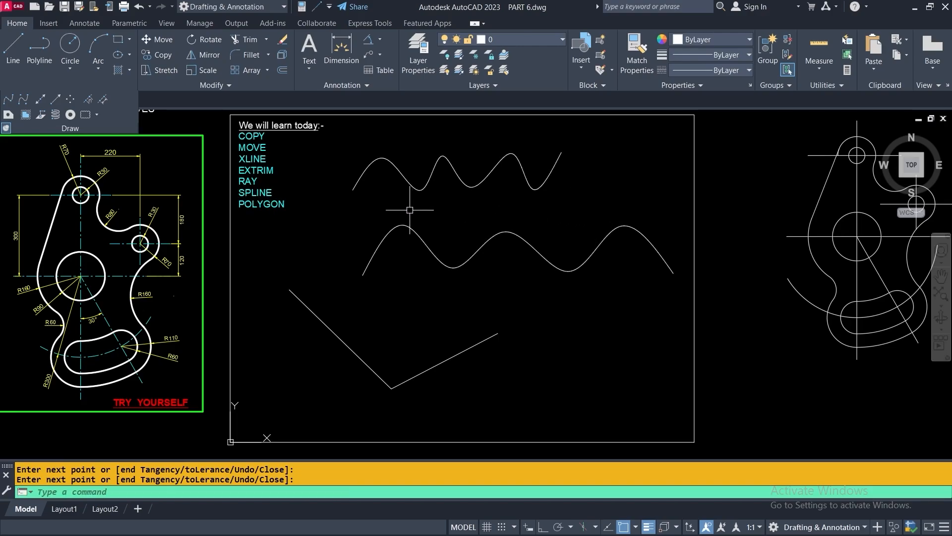
key(Return)
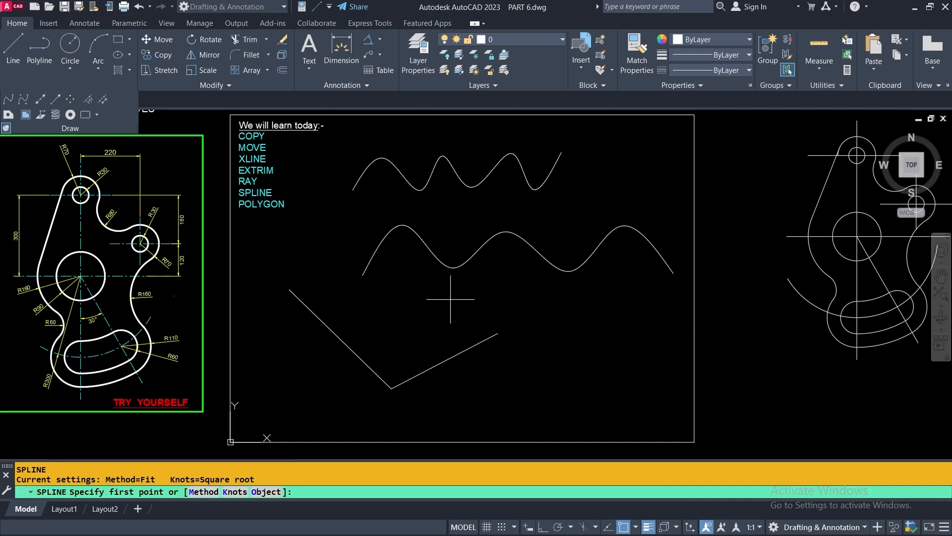
click(385, 322)
click(403, 285)
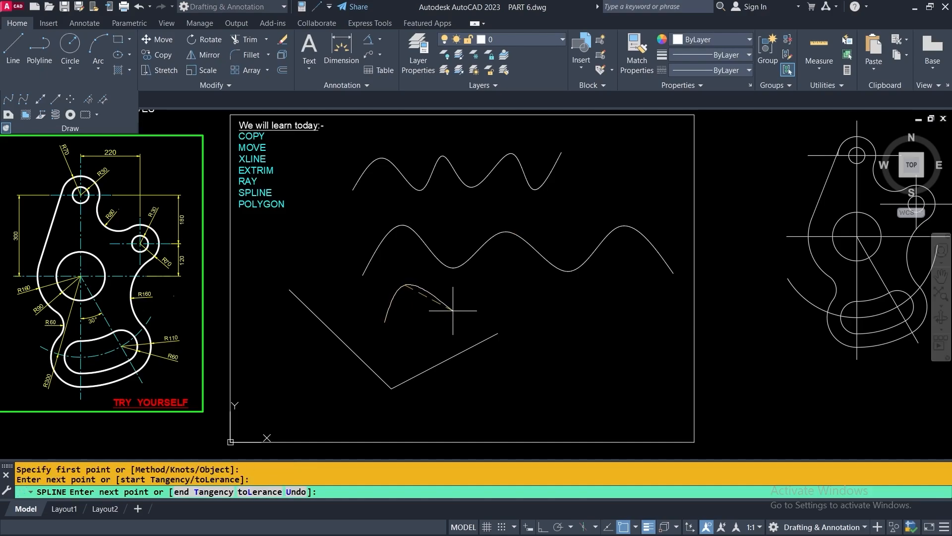
click(454, 312)
click(490, 284)
click(523, 314)
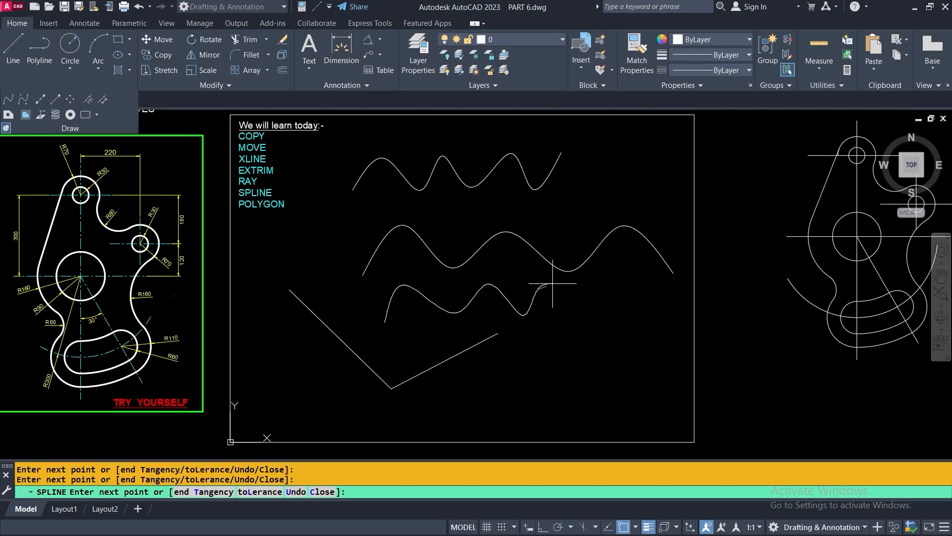
key(Escape)
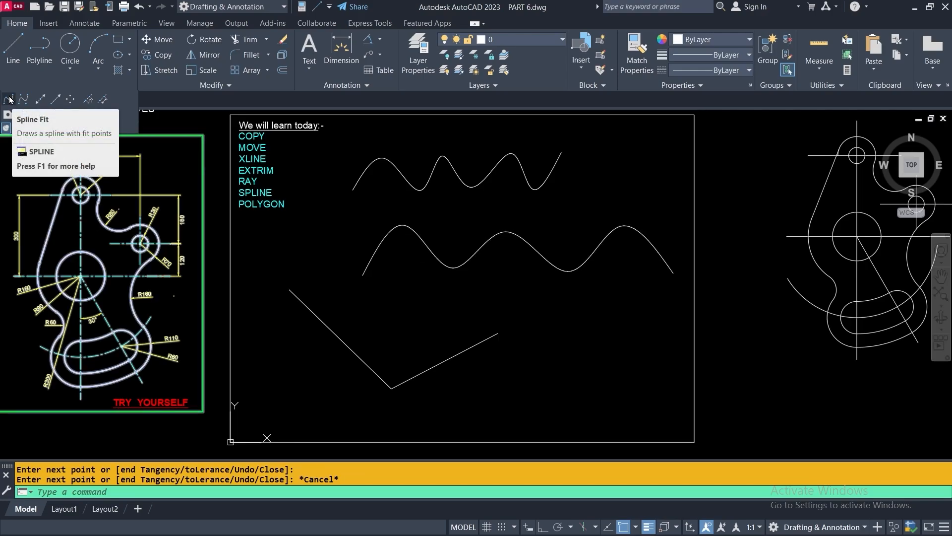
Stretch the middle wave's first crest fit point lower and slightly left
click(462, 262)
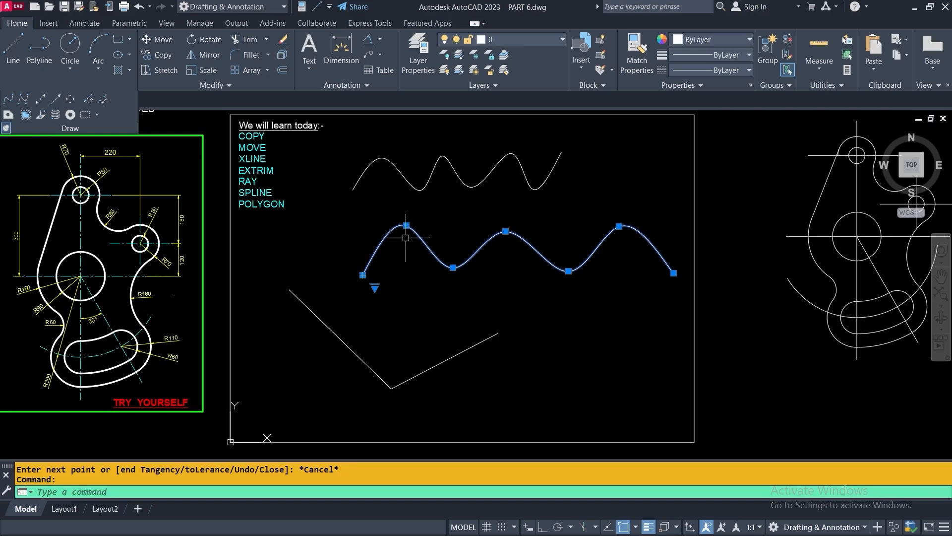
mouse_move(407, 225)
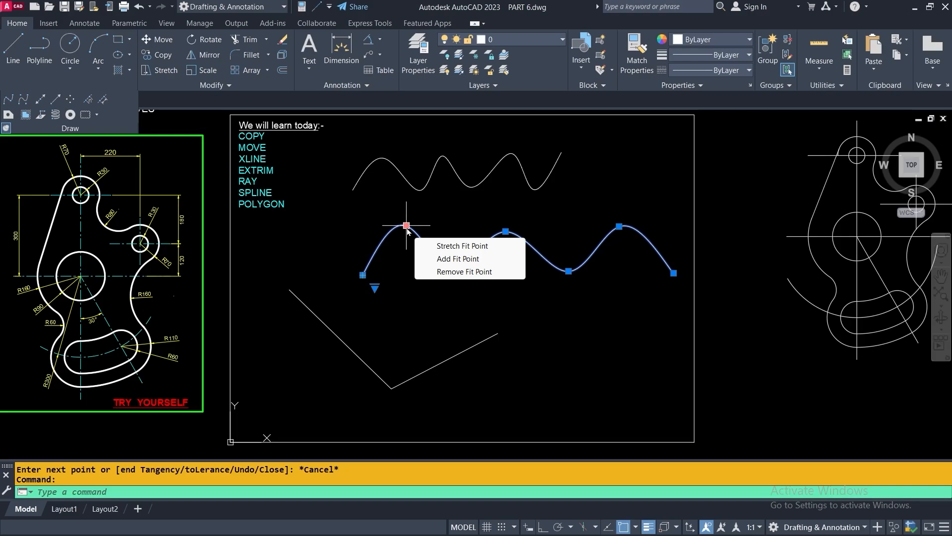
click(406, 227)
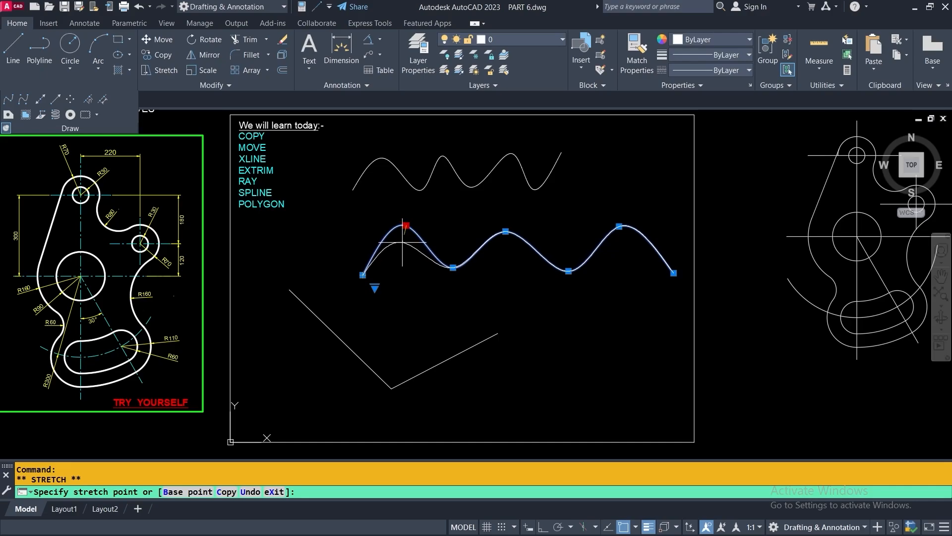
click(403, 242)
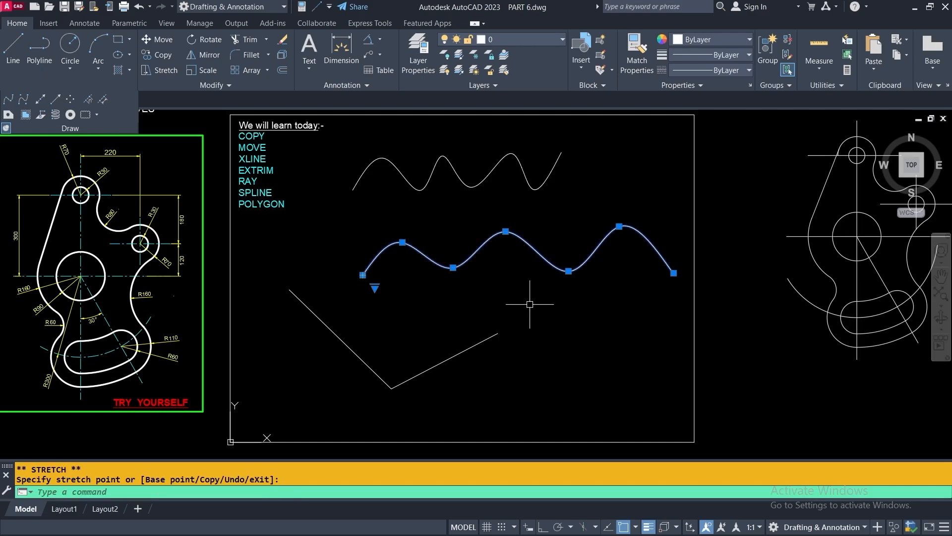
Stretch the middle spline's fit points to the V line's end and up to the upper wave, then delete it
mouse_move(453, 268)
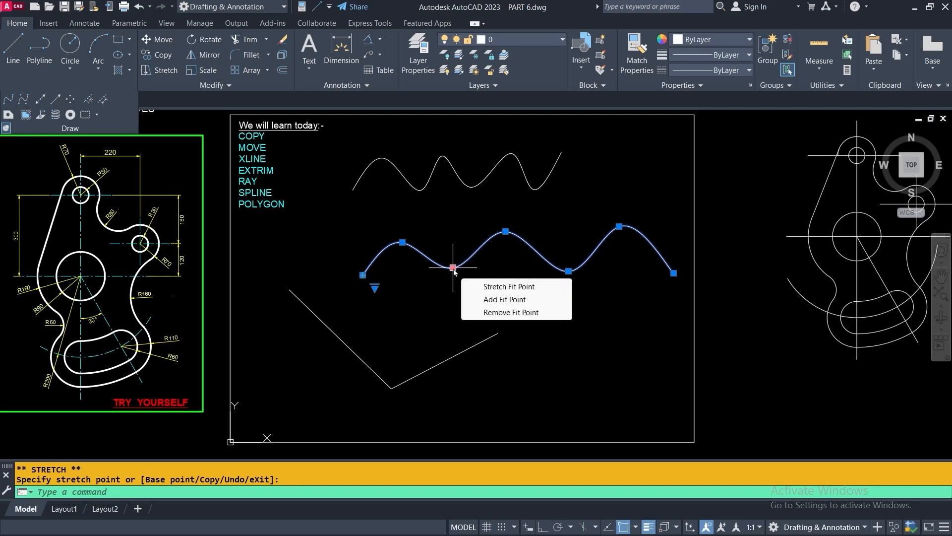
click(453, 268)
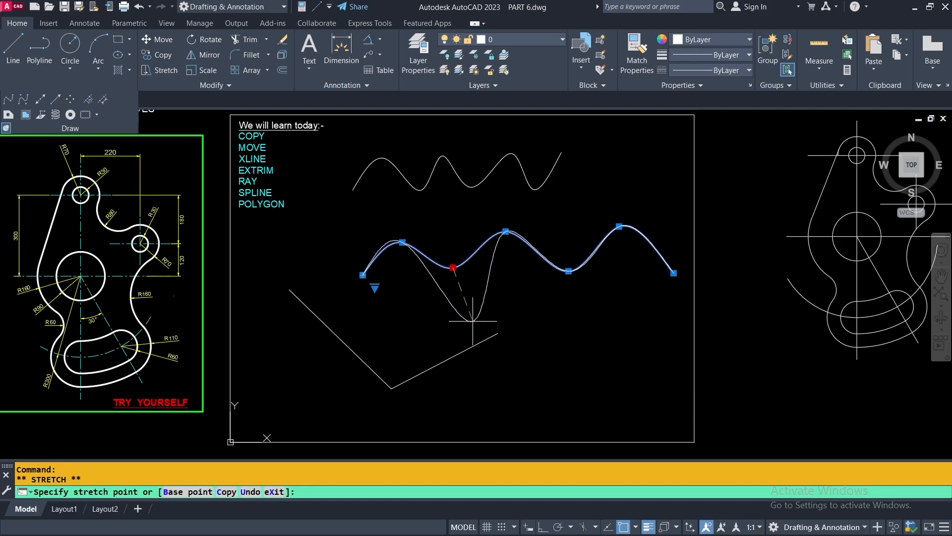
click(497, 332)
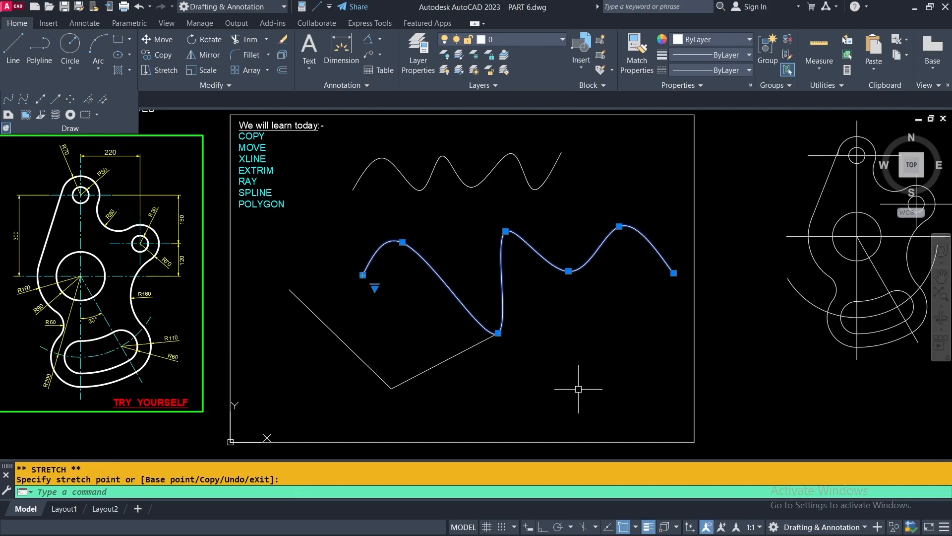
click(506, 231)
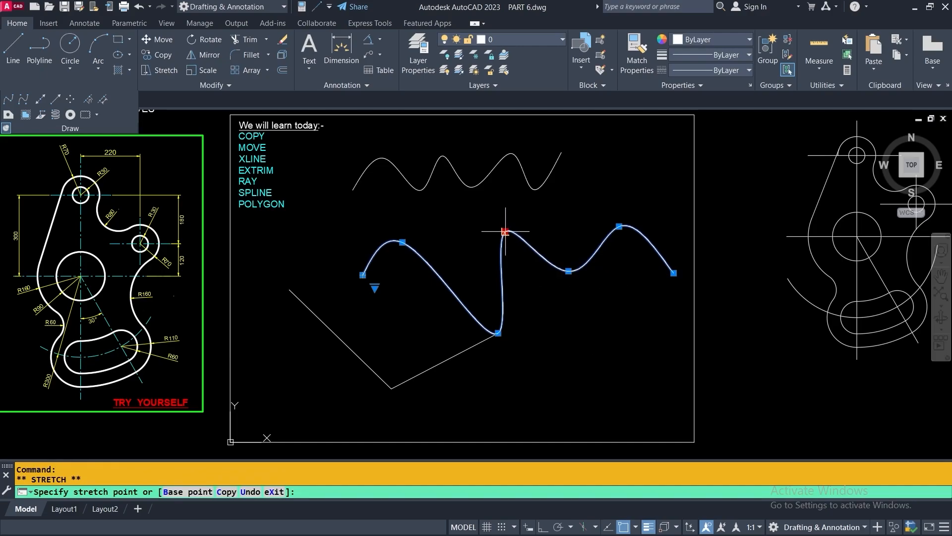
click(477, 184)
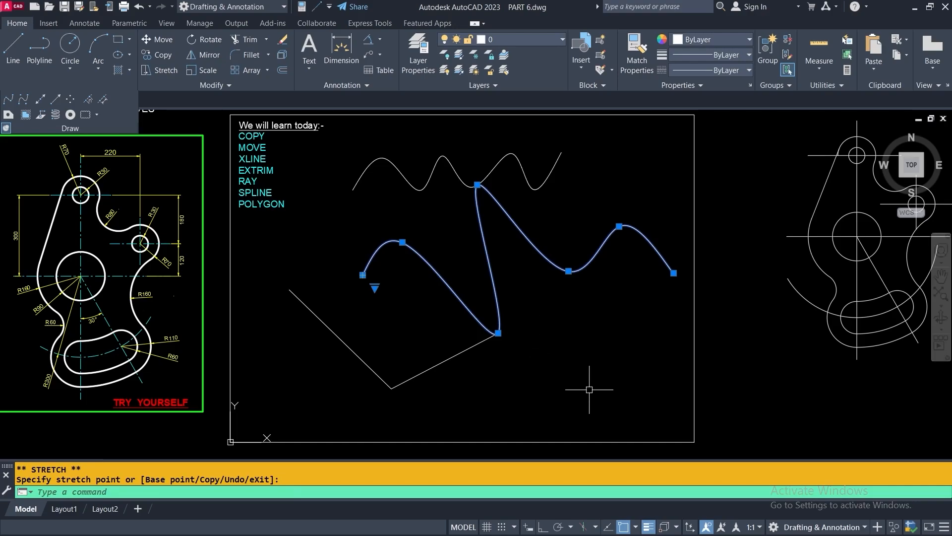
key(Delete)
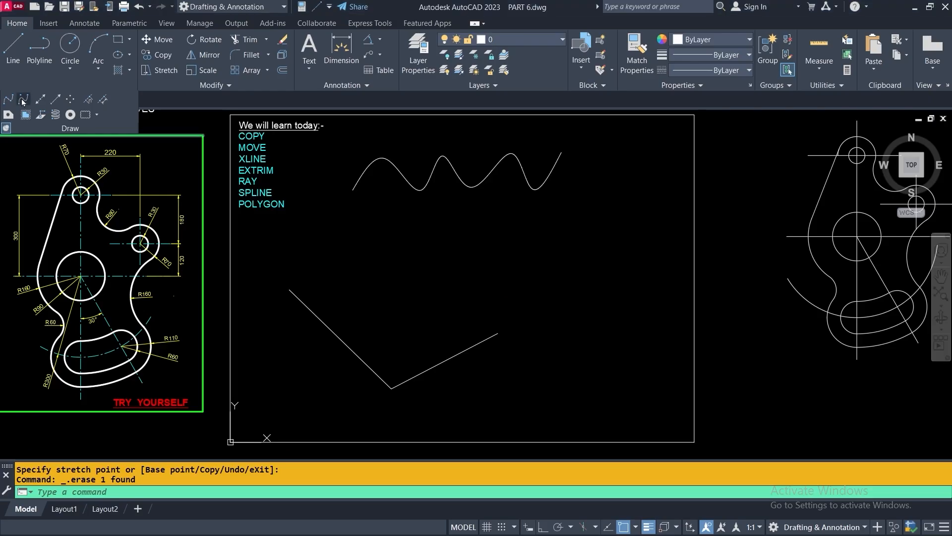
Draw a Spline CV through seven control vertices left to right, forming a gentle wave
click(22, 100)
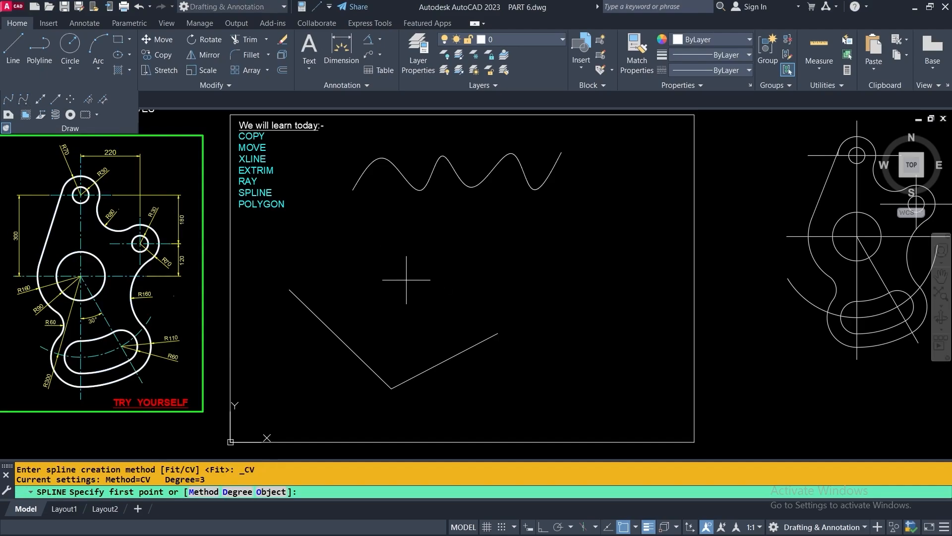
click(349, 282)
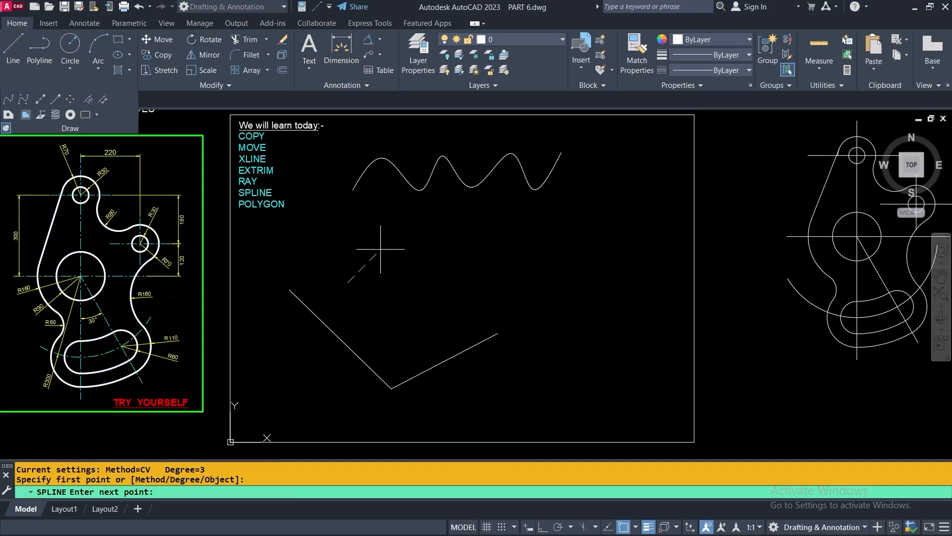
click(390, 244)
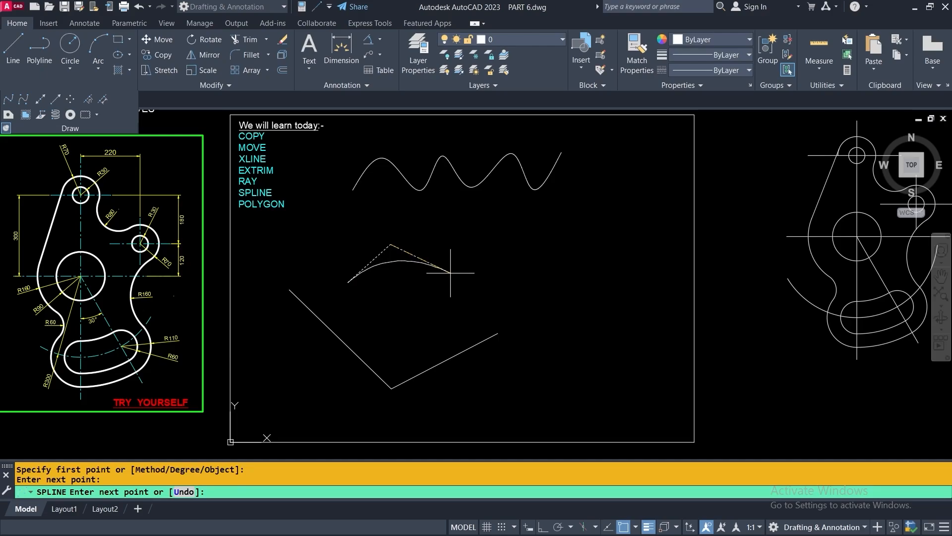
click(451, 273)
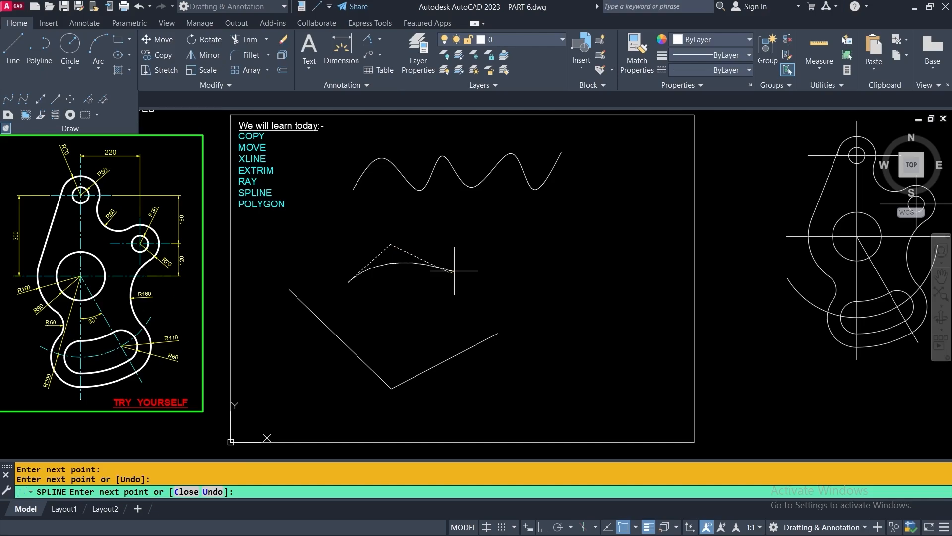
click(509, 231)
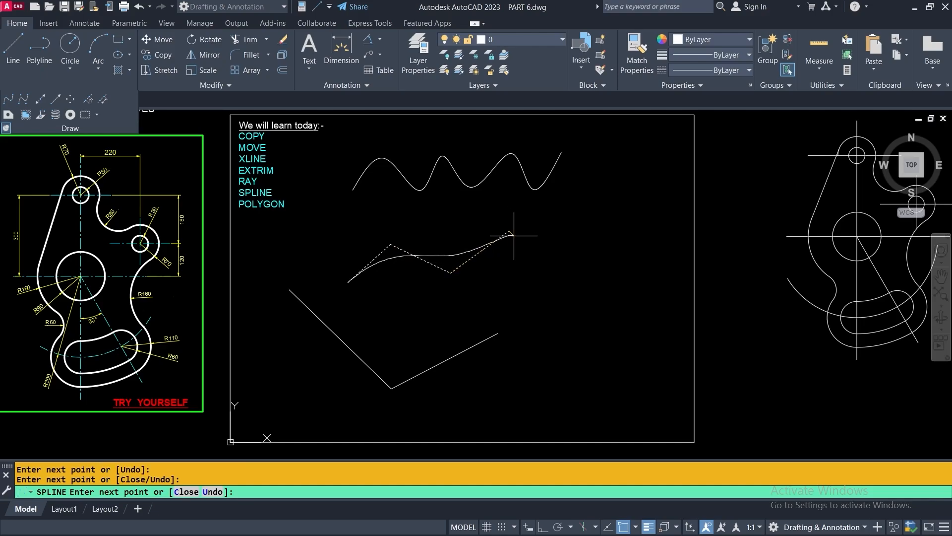
click(572, 252)
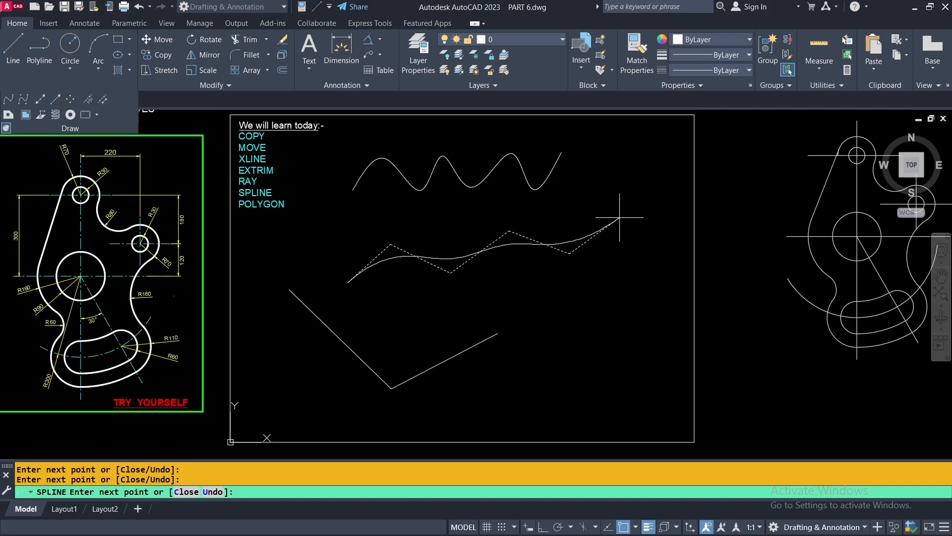
click(619, 217)
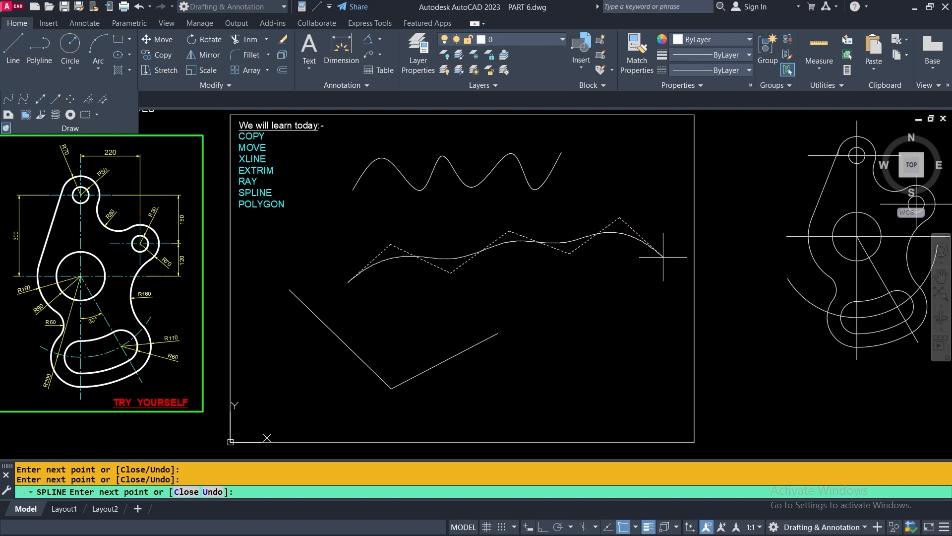
click(663, 257)
key(Return)
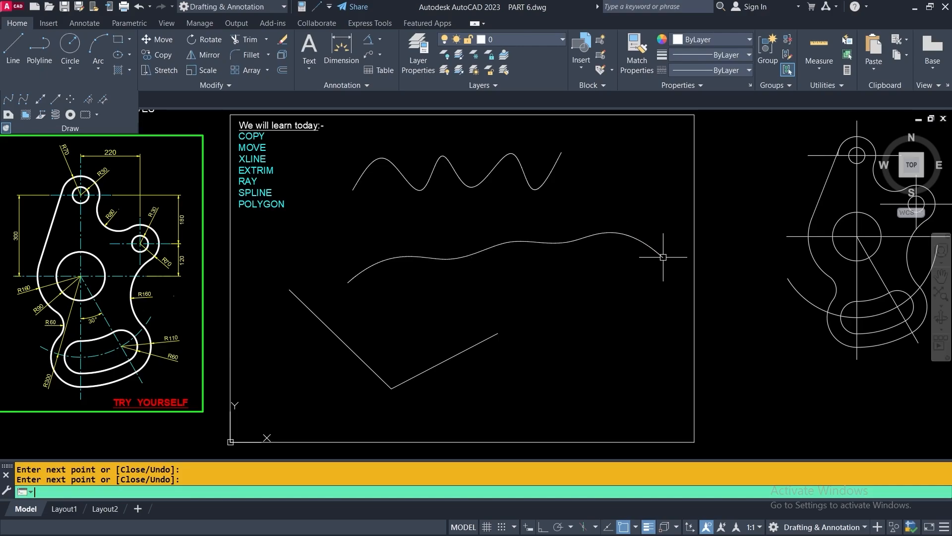
Stretch the CV spline's vertices to deepen the dip left of centre and raise the middle and right peaks
click(480, 252)
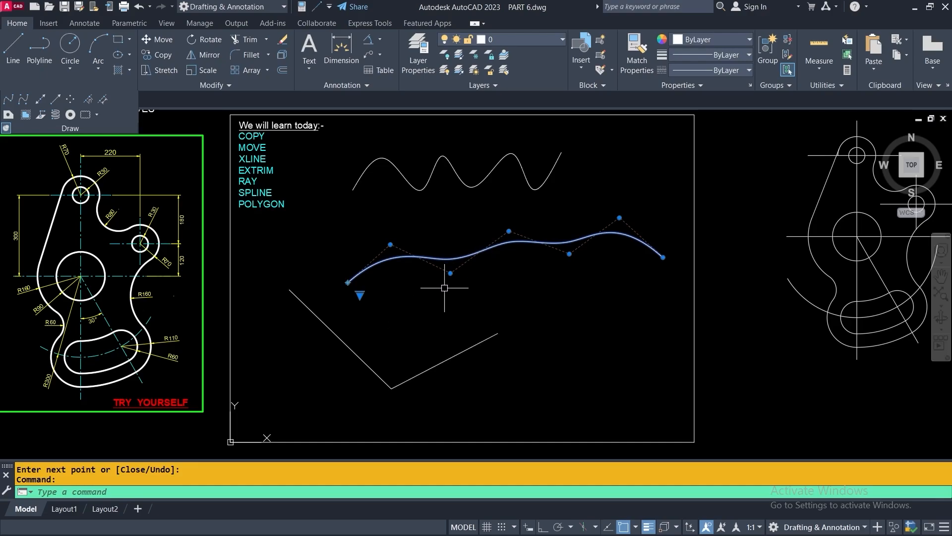
mouse_move(450, 272)
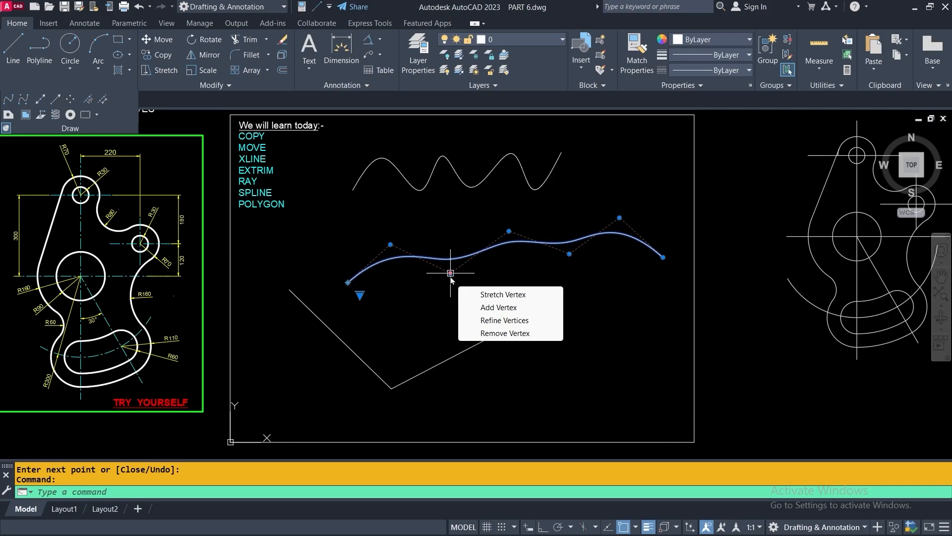
click(450, 273)
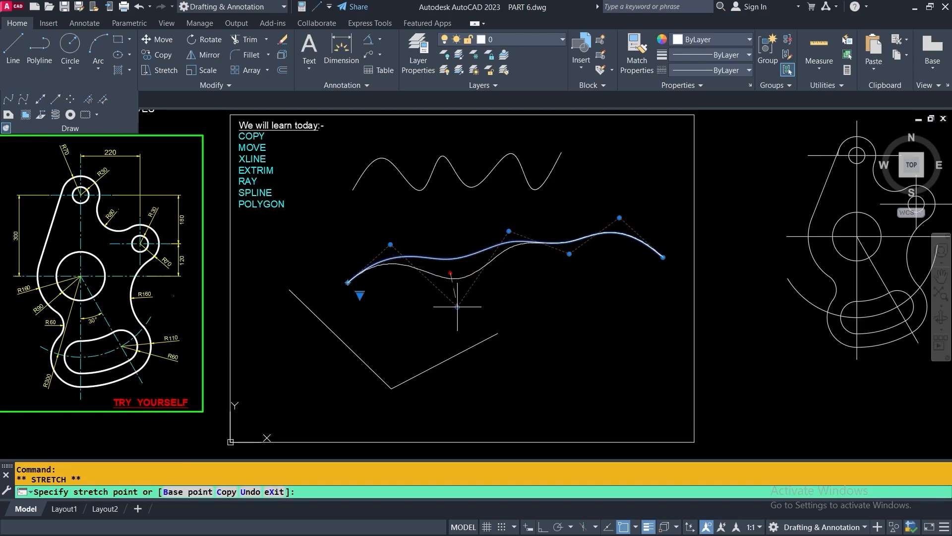
click(453, 313)
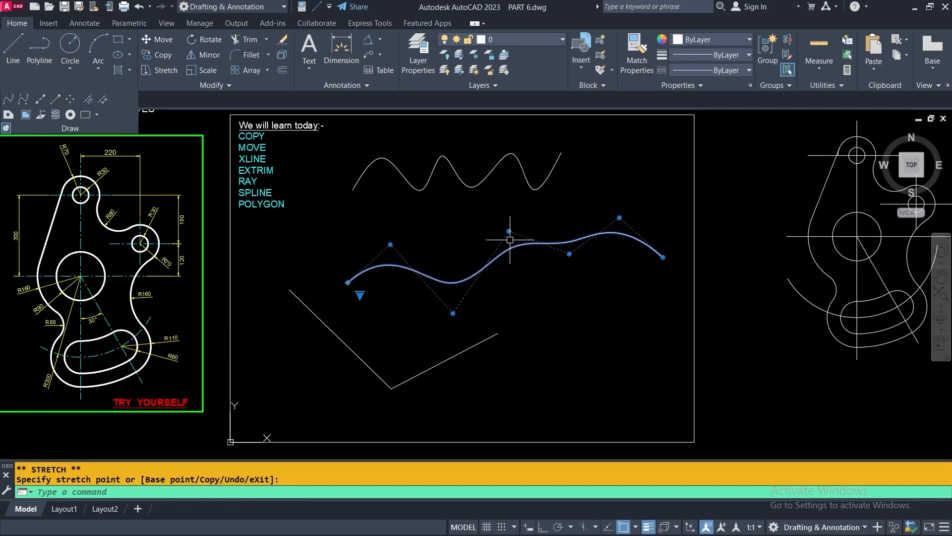
click(493, 196)
click(568, 254)
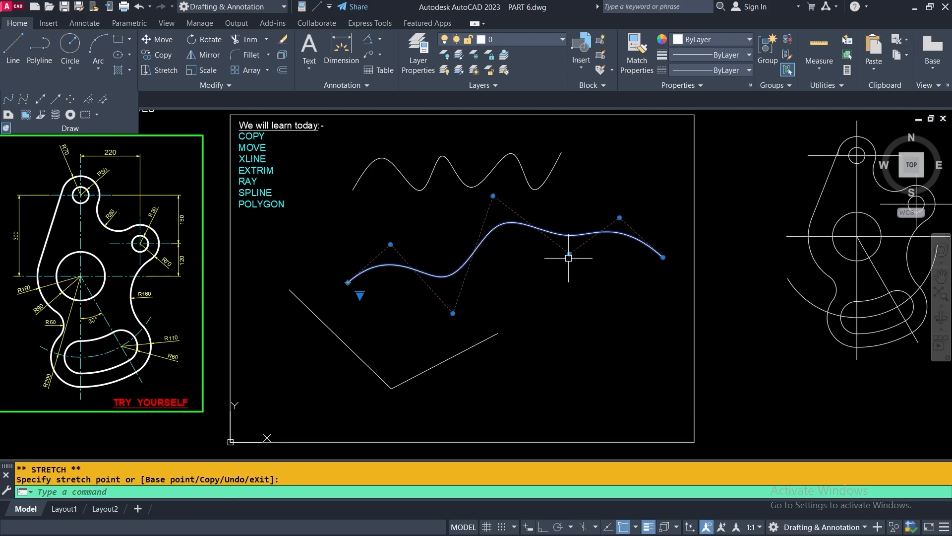
click(592, 287)
click(620, 217)
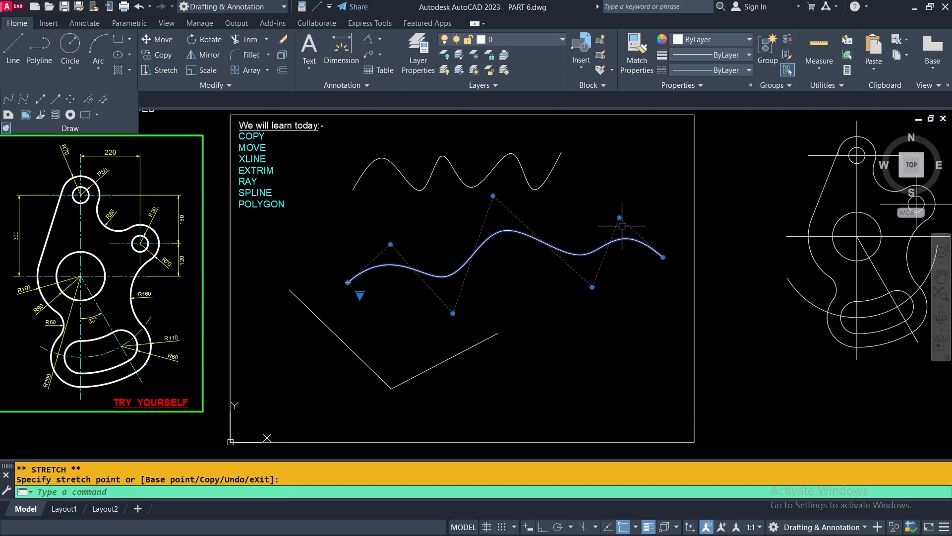
click(632, 184)
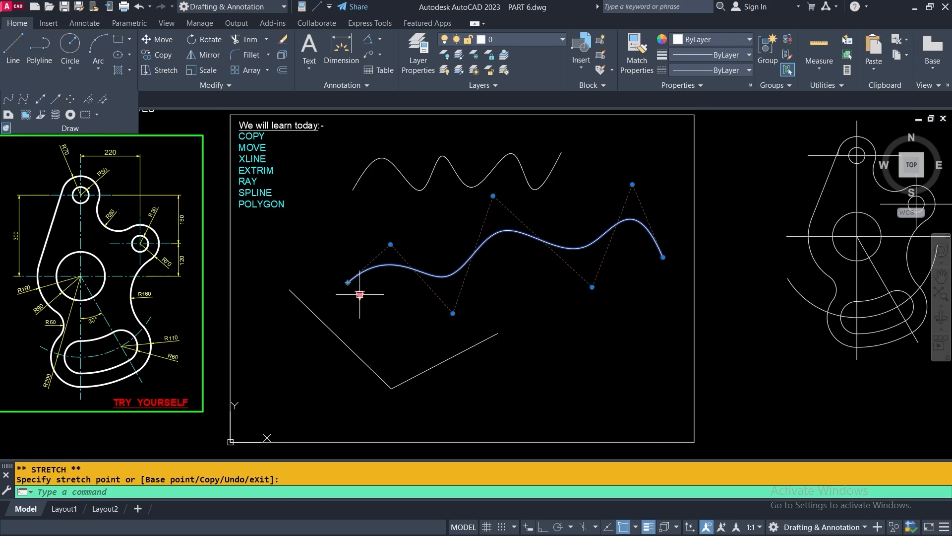
mouse_move(360, 295)
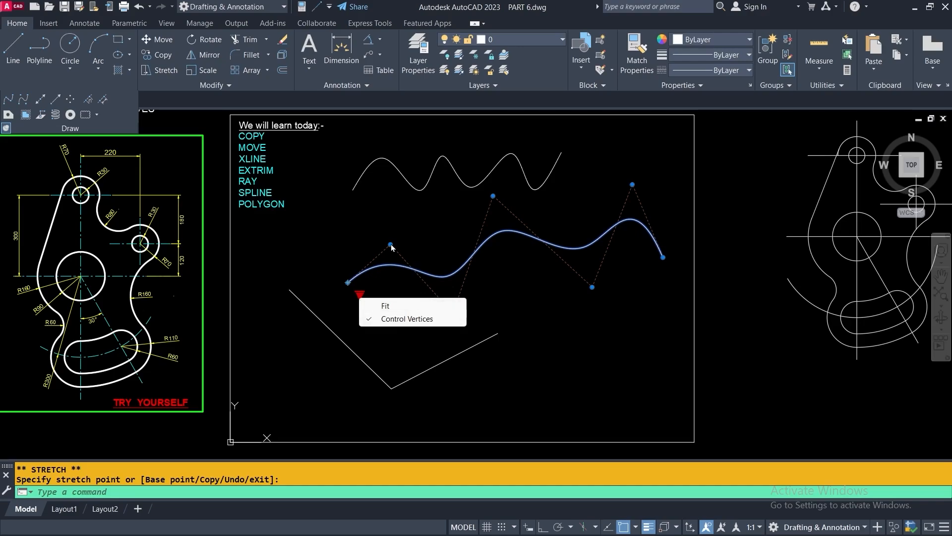
Switch the spline to fit points and lower two fit points into a gentle S-curve
click(387, 307)
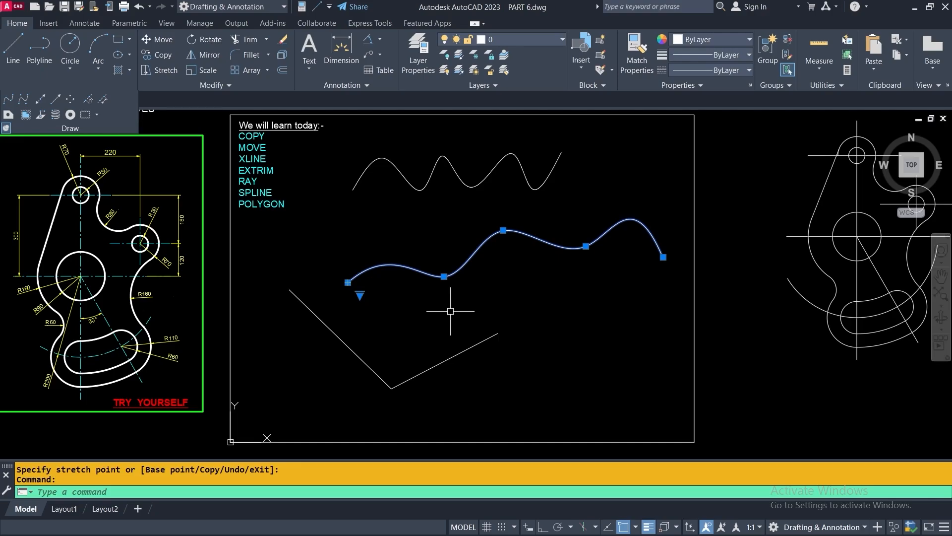
click(444, 276)
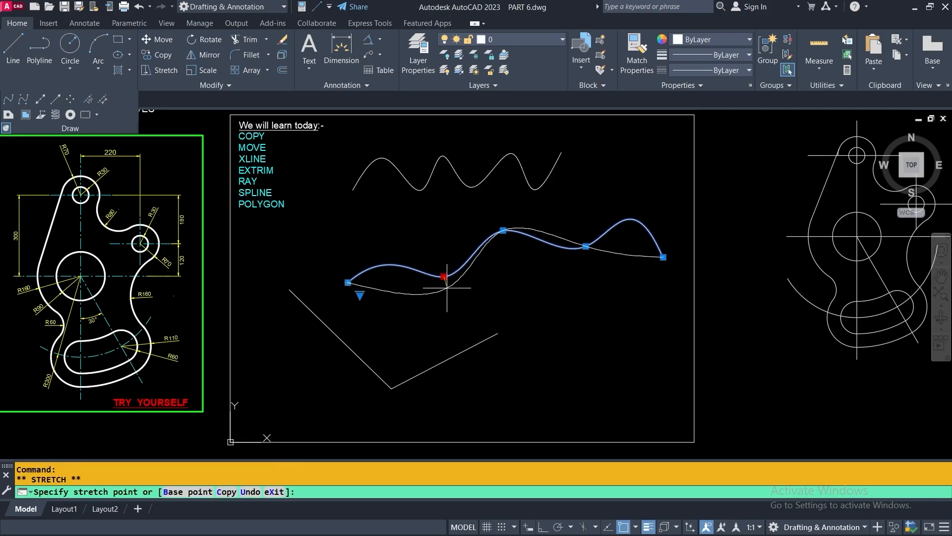
click(449, 314)
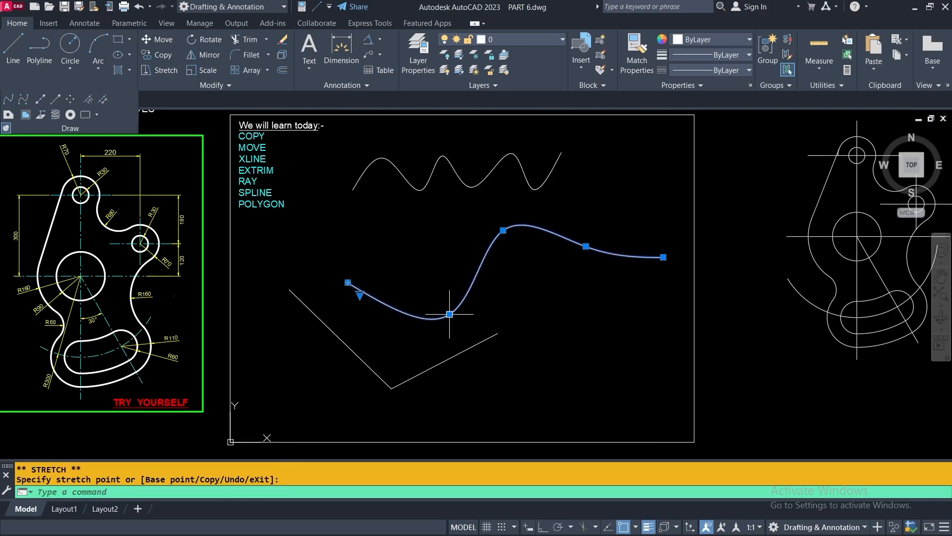
click(502, 231)
click(521, 267)
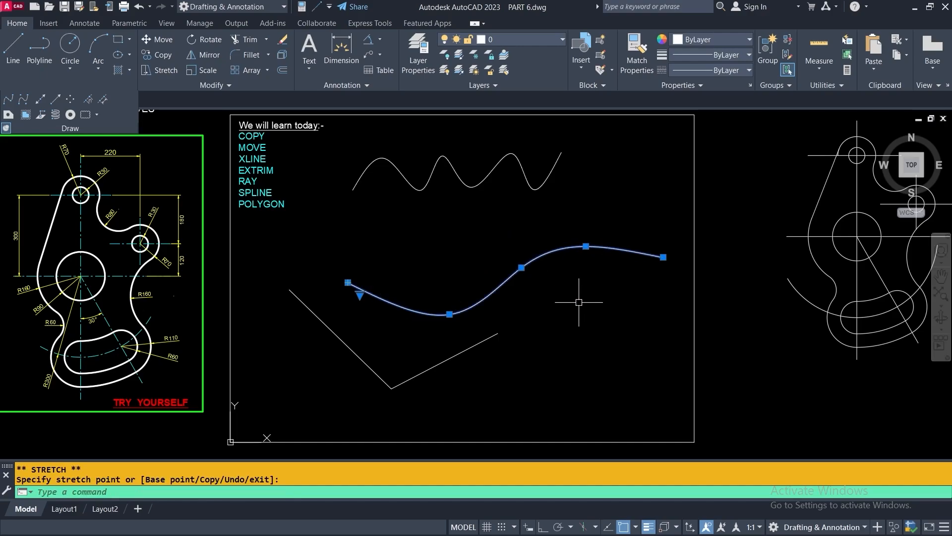
key(Escape)
Delete both wavy splines with a window selection
click(597, 391)
click(515, 173)
key(Delete)
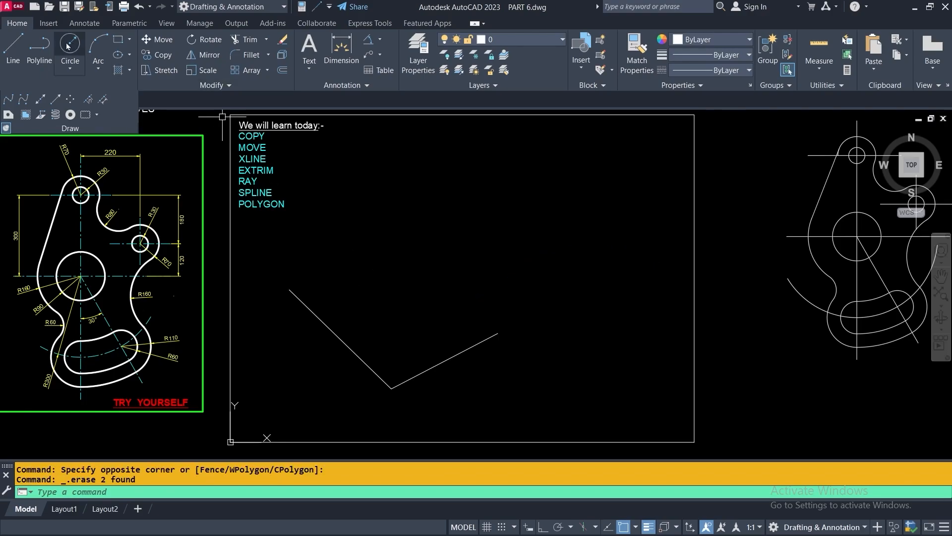
With Ortho and object snap tracking on, draw a matching horizontal line above the existing one
click(13, 45)
click(392, 251)
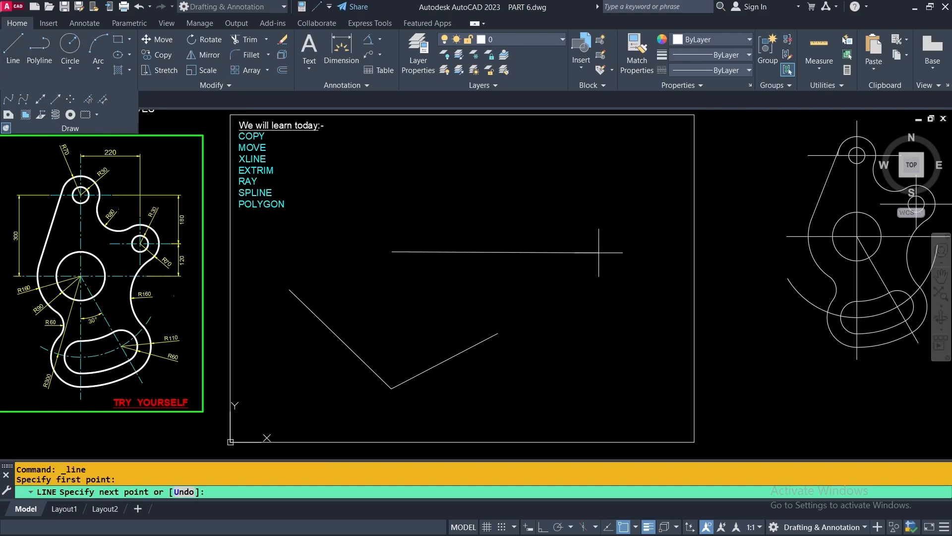
click(544, 526)
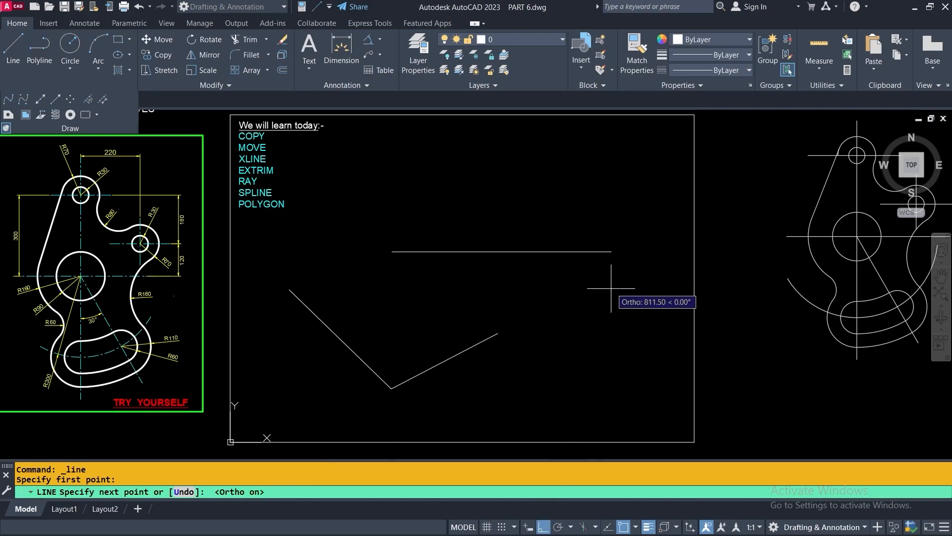
key(Return)
key(Return)
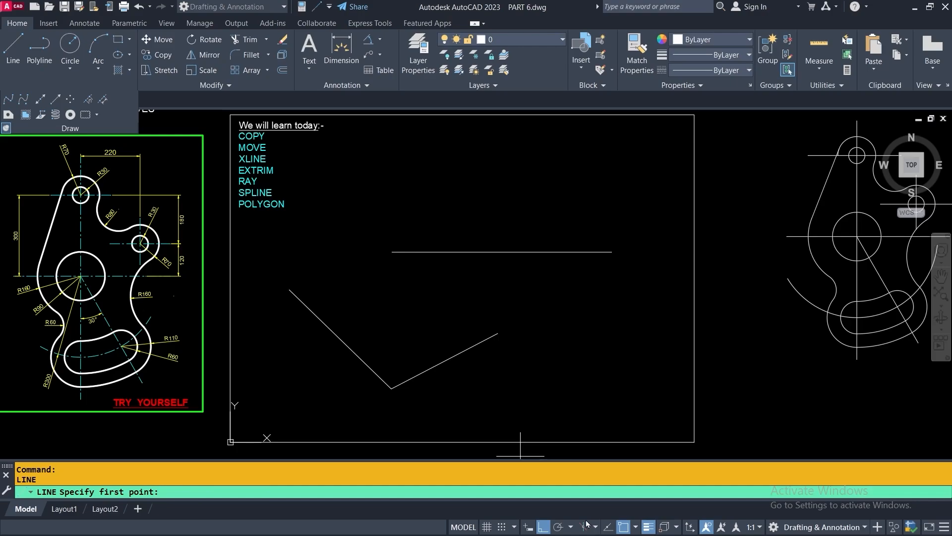
click(611, 528)
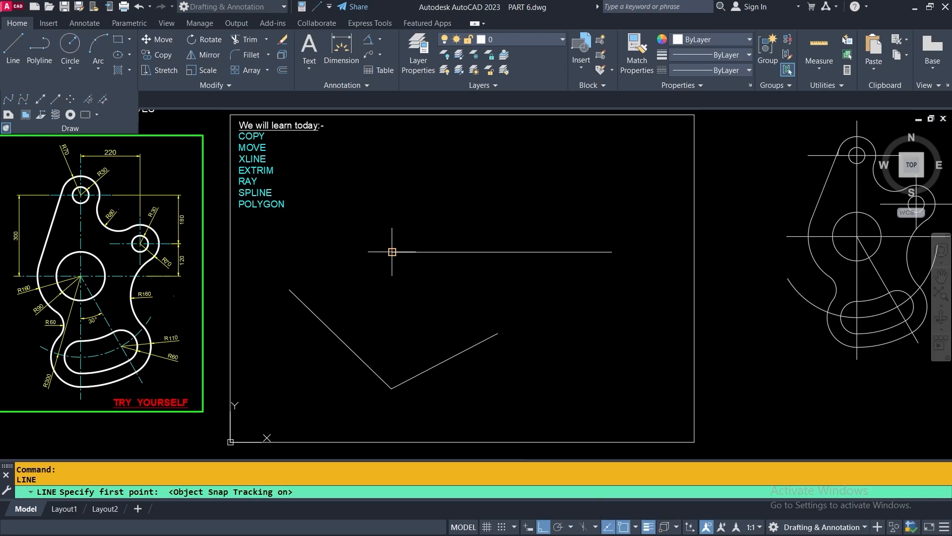
click(392, 203)
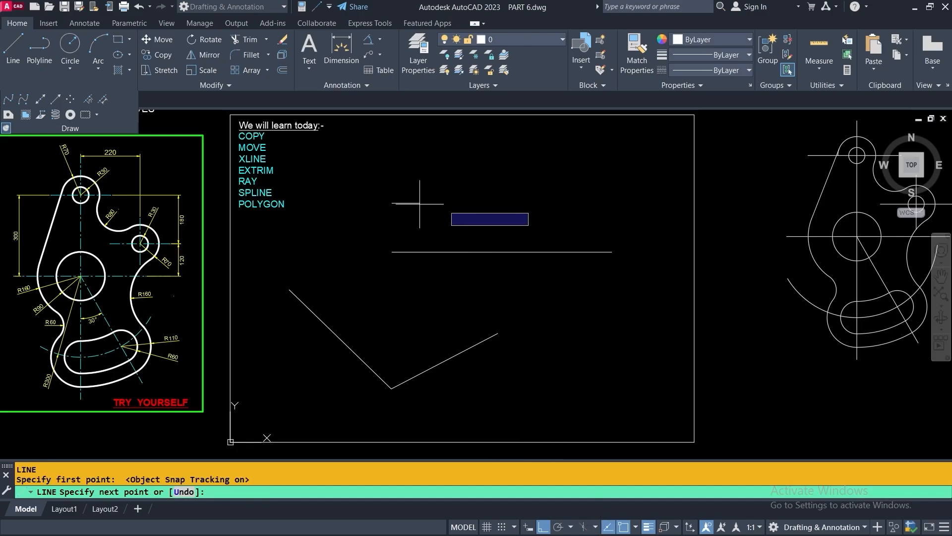
click(614, 203)
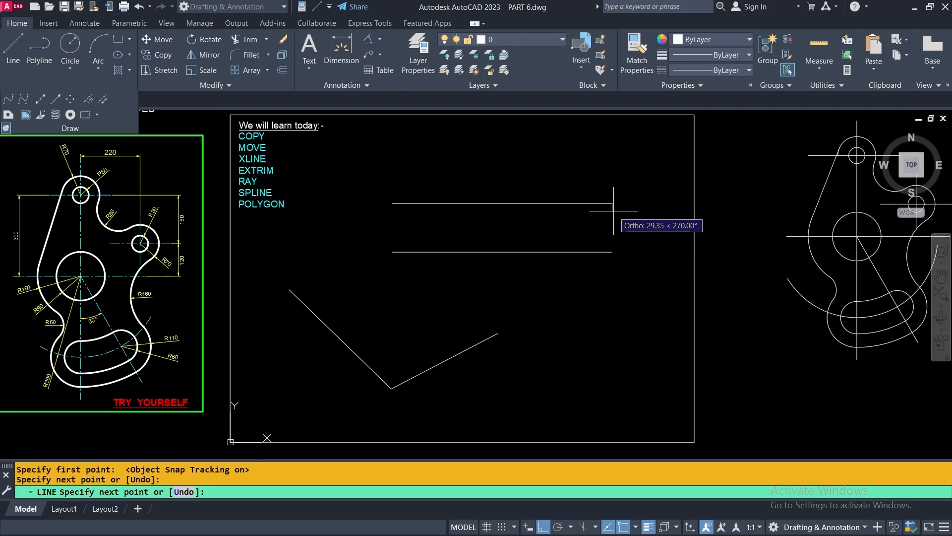
key(Return)
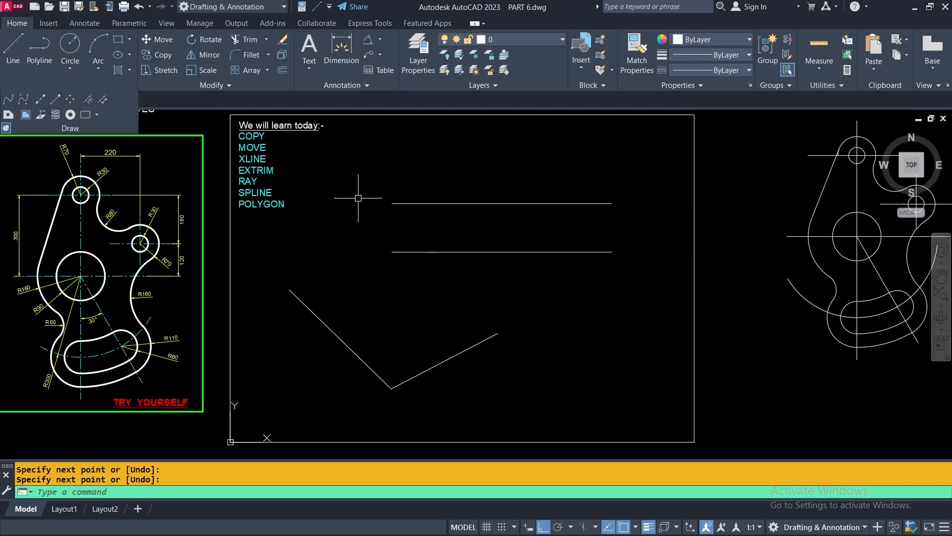
With Ortho off, draw a looping fit spline from the lower line's left end to the upper line's
click(9, 99)
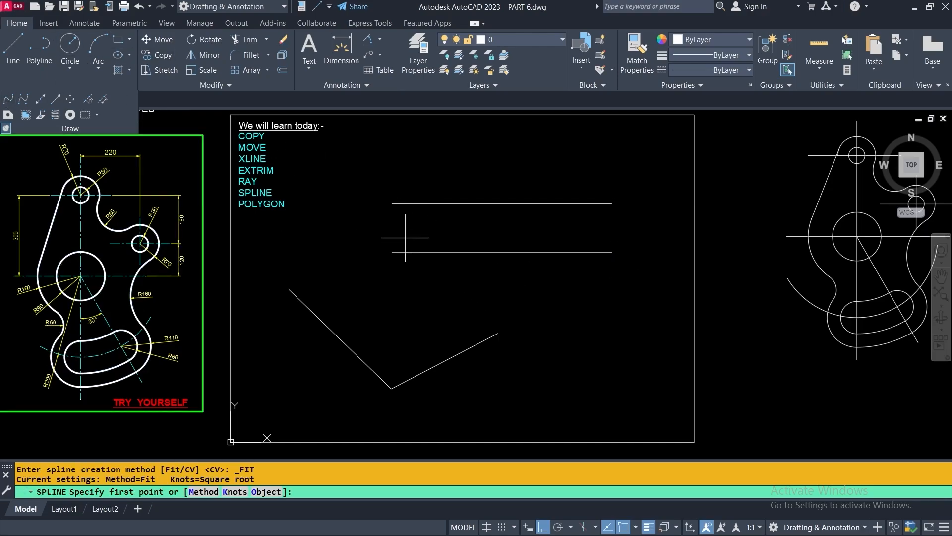
click(392, 252)
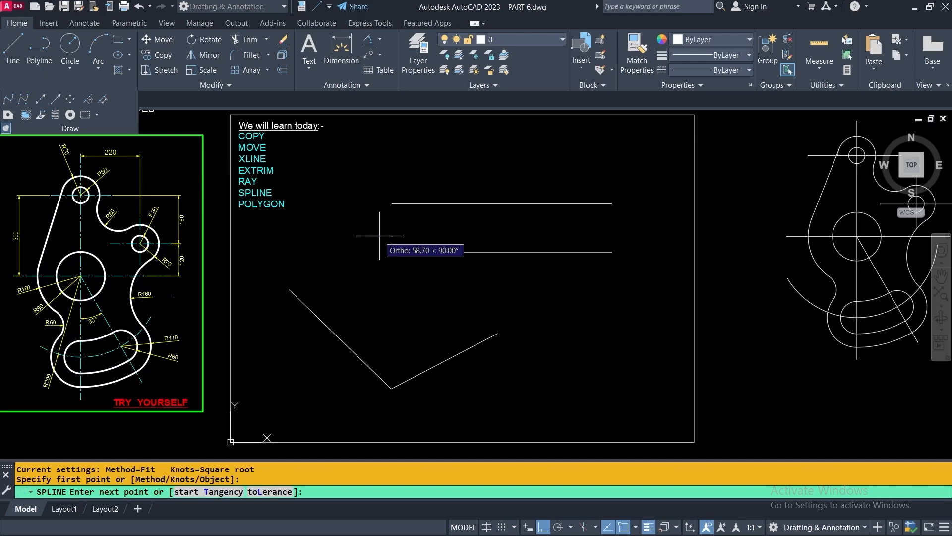
key(F8)
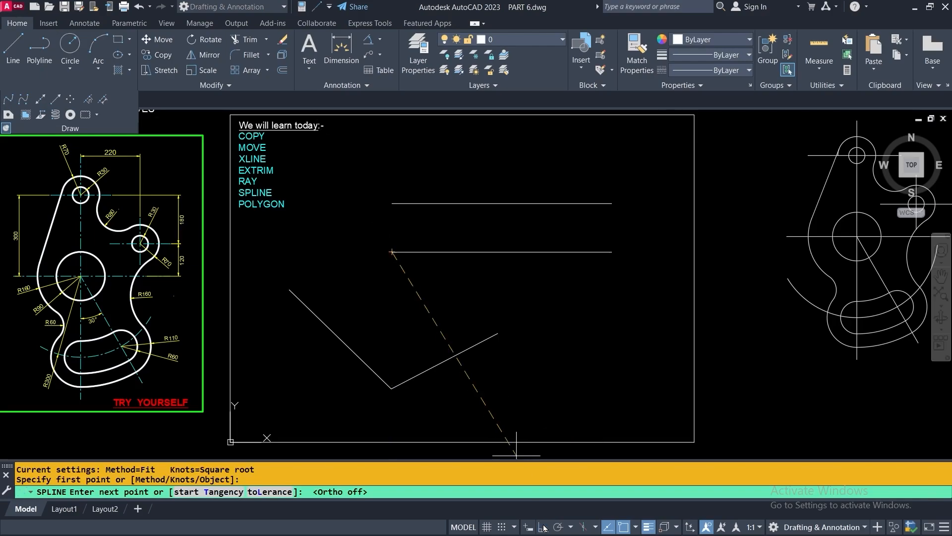
scroll(382, 238, up, 4)
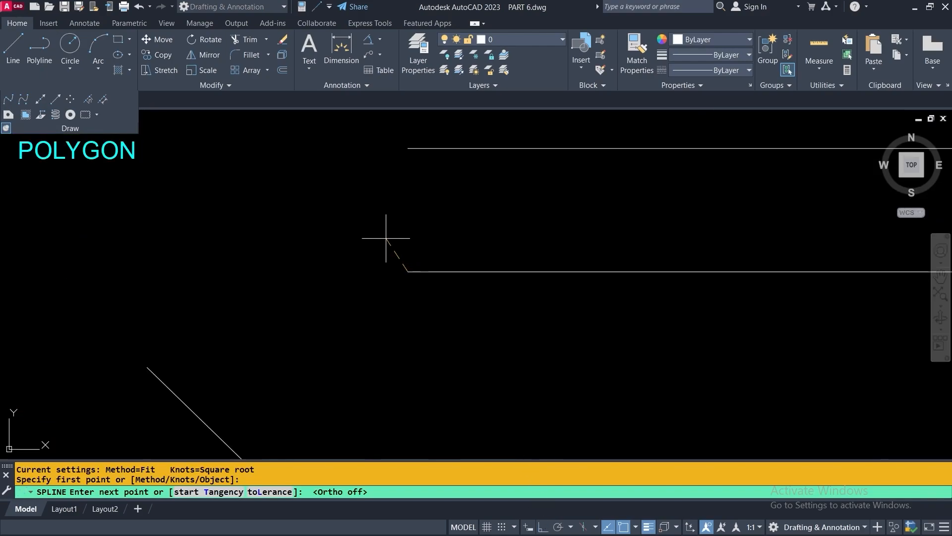
click(382, 232)
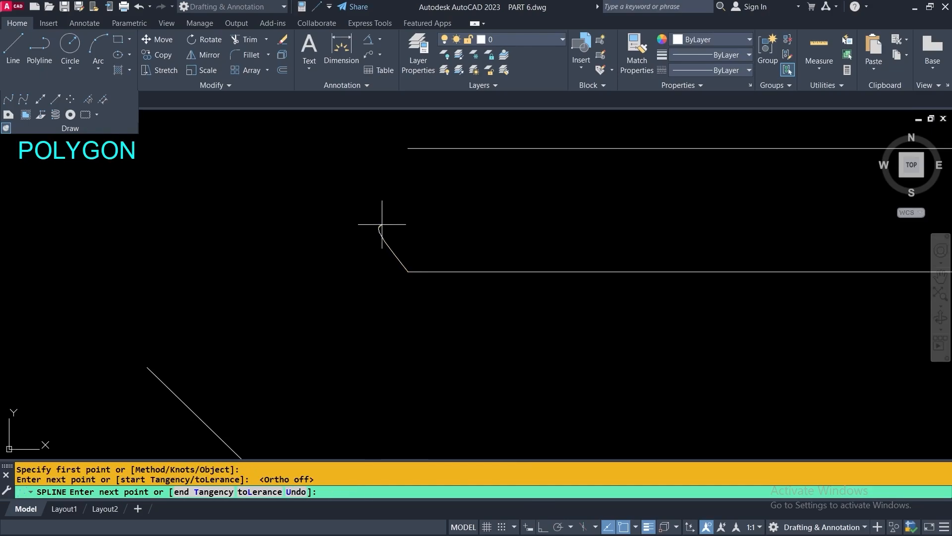
click(413, 203)
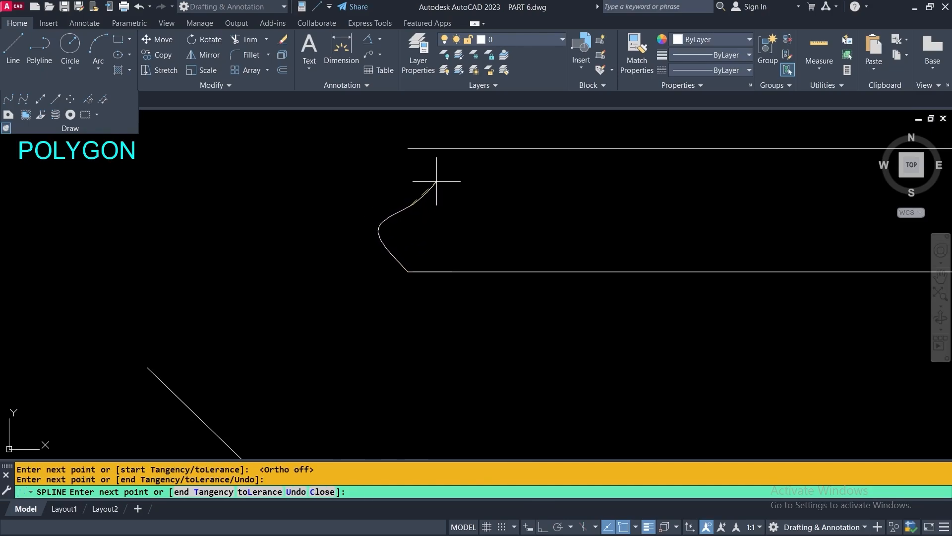
click(435, 180)
click(408, 148)
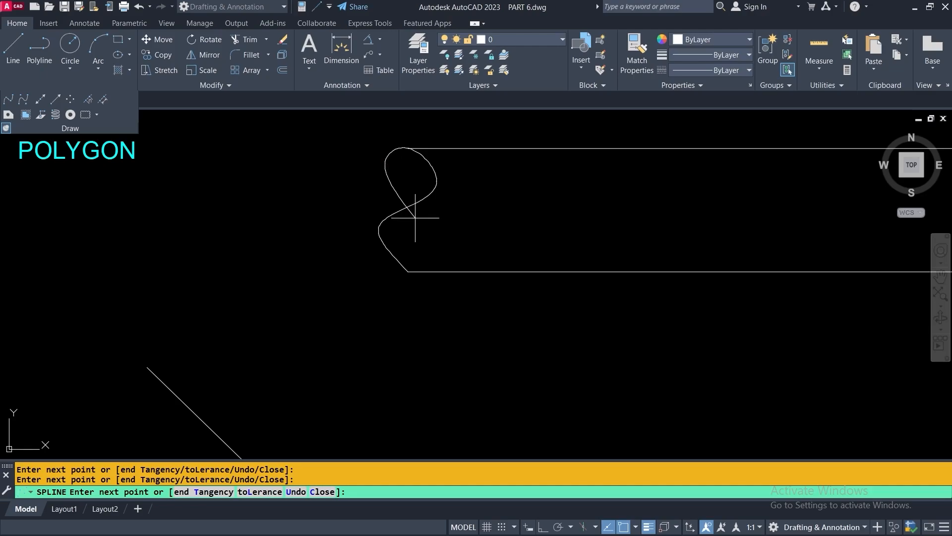
click(415, 217)
key(Return)
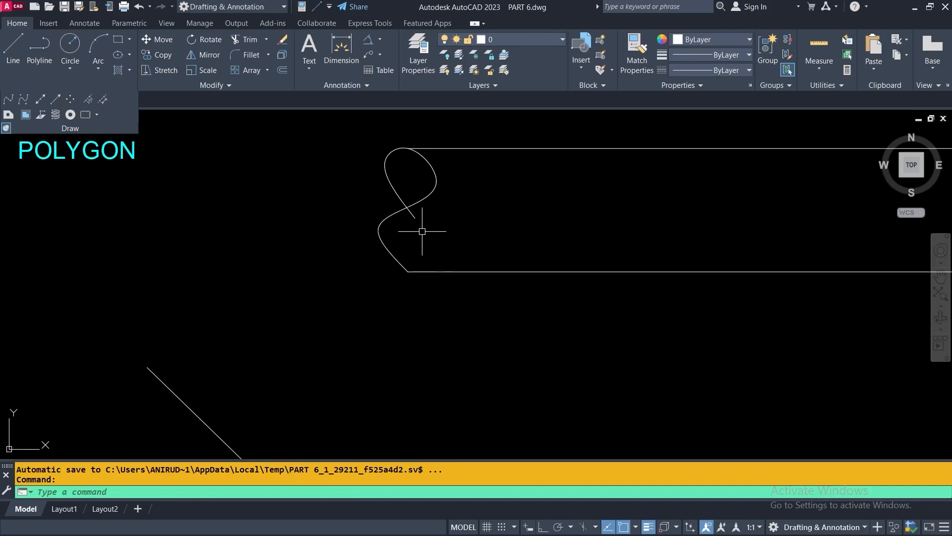
click(418, 216)
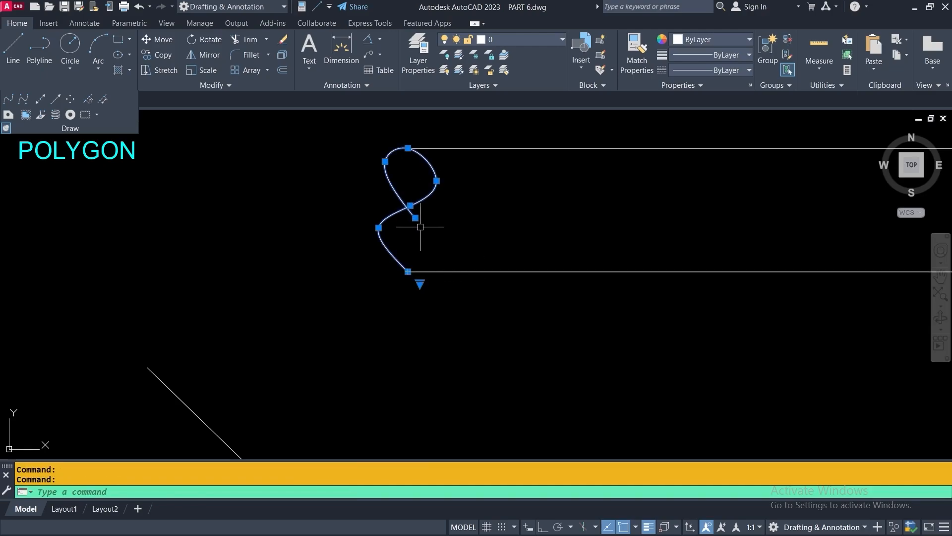
Move two of the loop's fit points to smooth its lower bend
scroll(414, 217, up, 2)
click(411, 216)
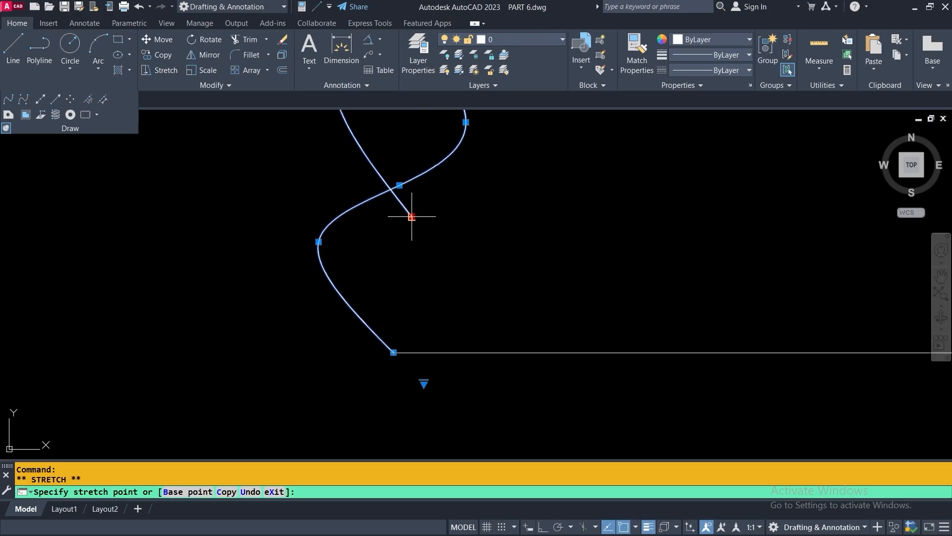
click(391, 189)
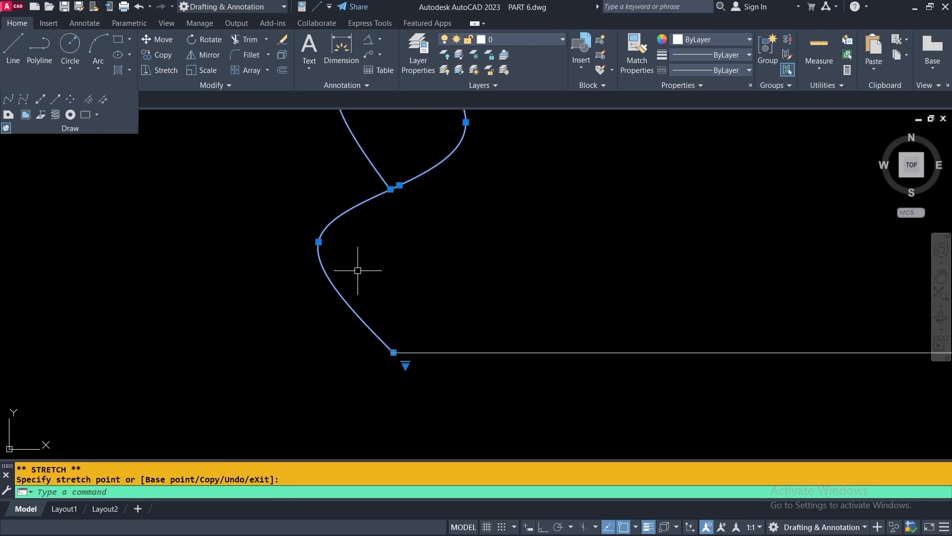
click(319, 242)
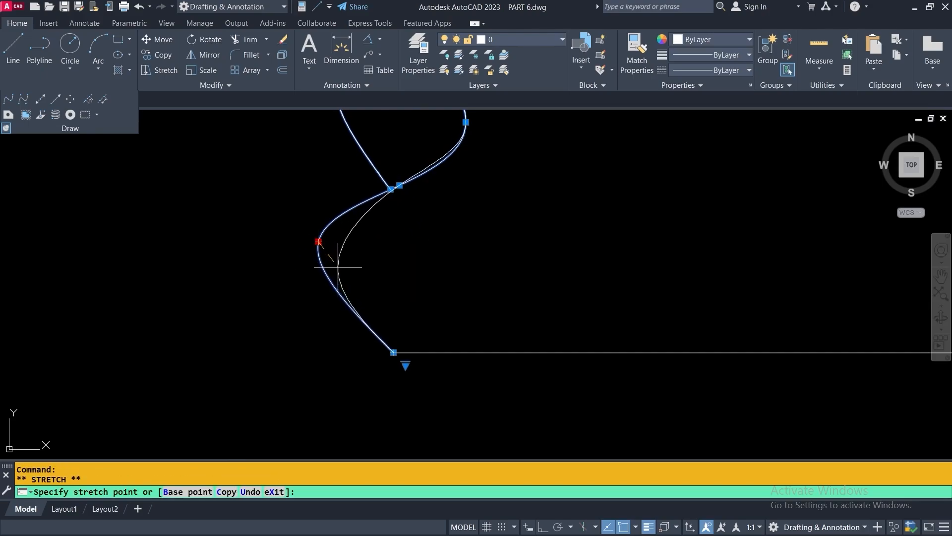
click(341, 263)
scroll(399, 255, down, 2)
scroll(425, 206, up, 3)
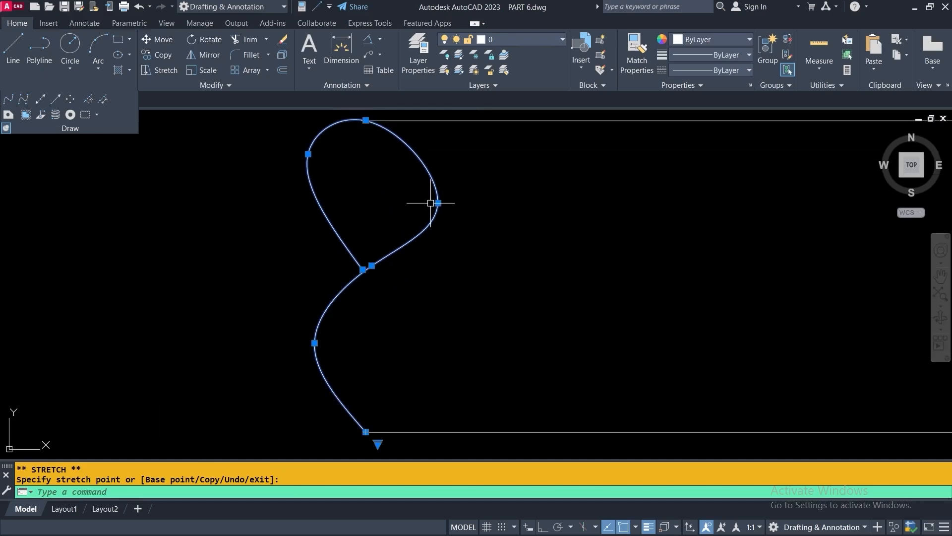
Move the loop's right and upper-left fit points to round it out, then clear the grips
click(437, 202)
click(411, 172)
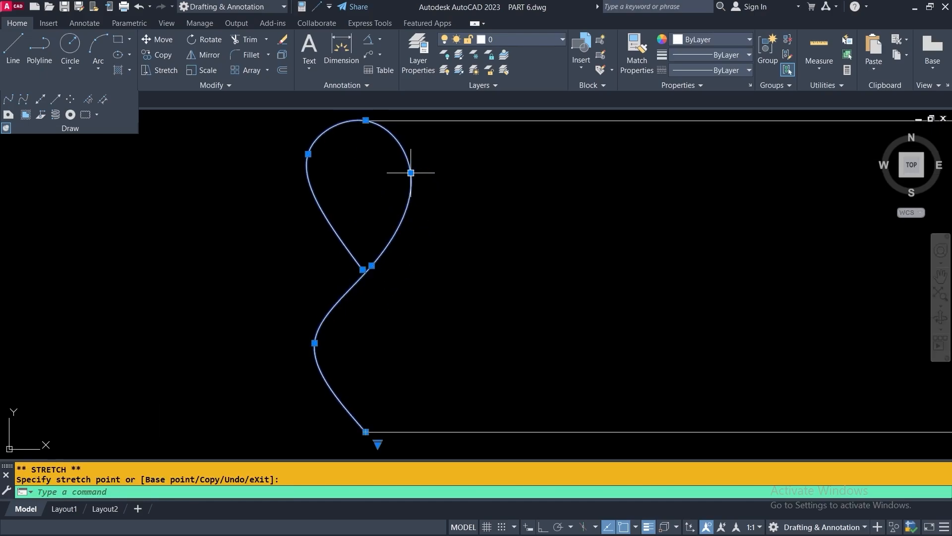
click(308, 154)
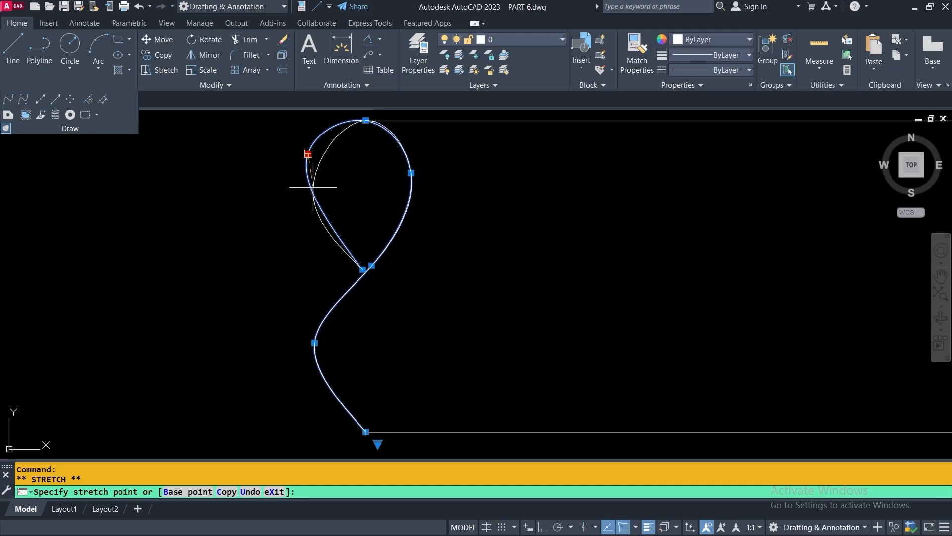
scroll(311, 184, up, 2)
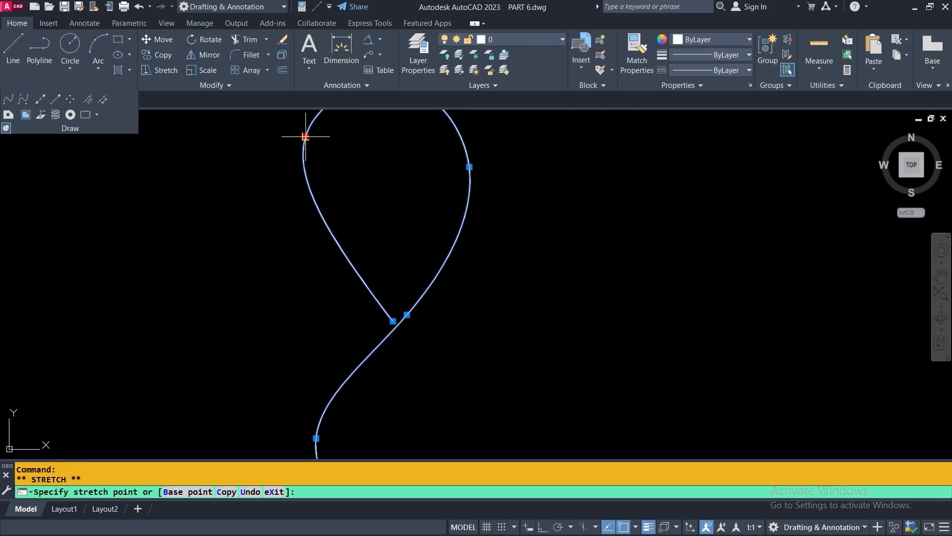
click(298, 200)
scroll(341, 239, down, 4)
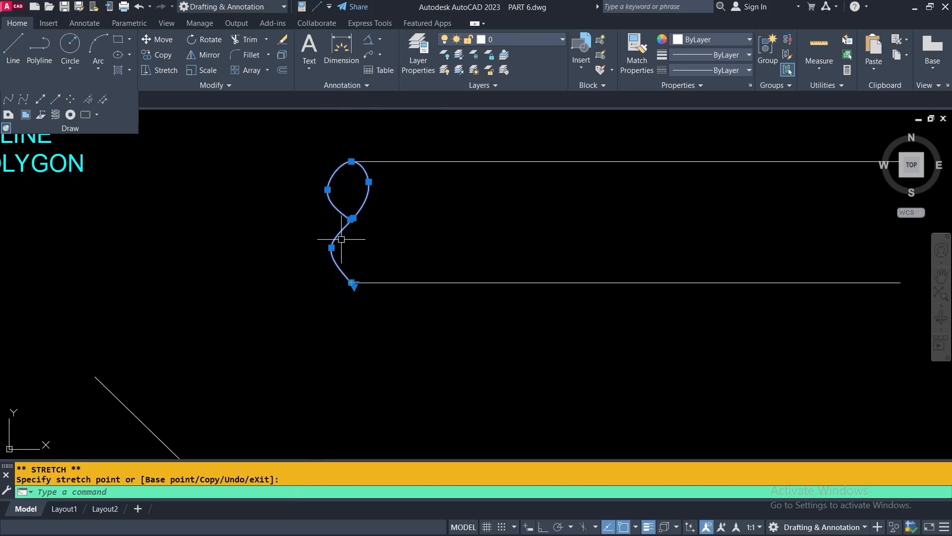
key(Escape)
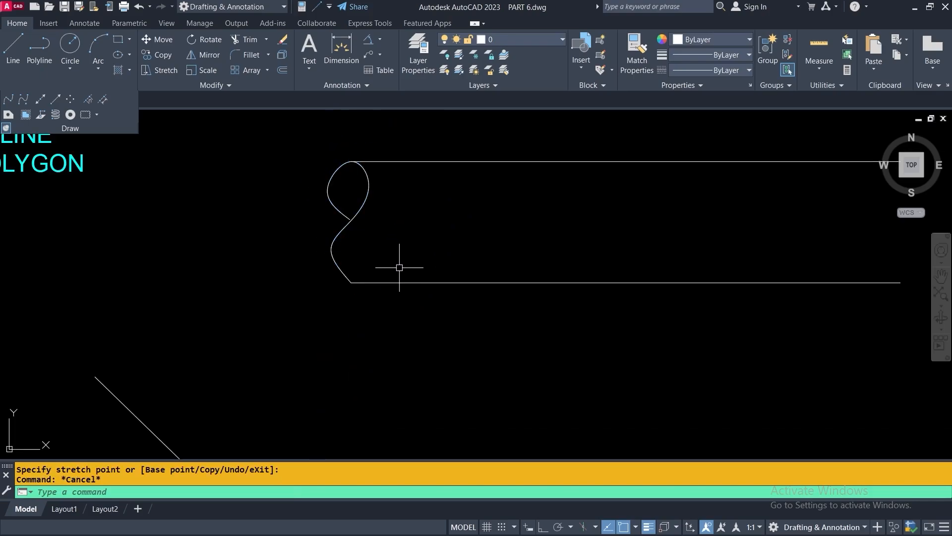
scroll(399, 266, down, 2)
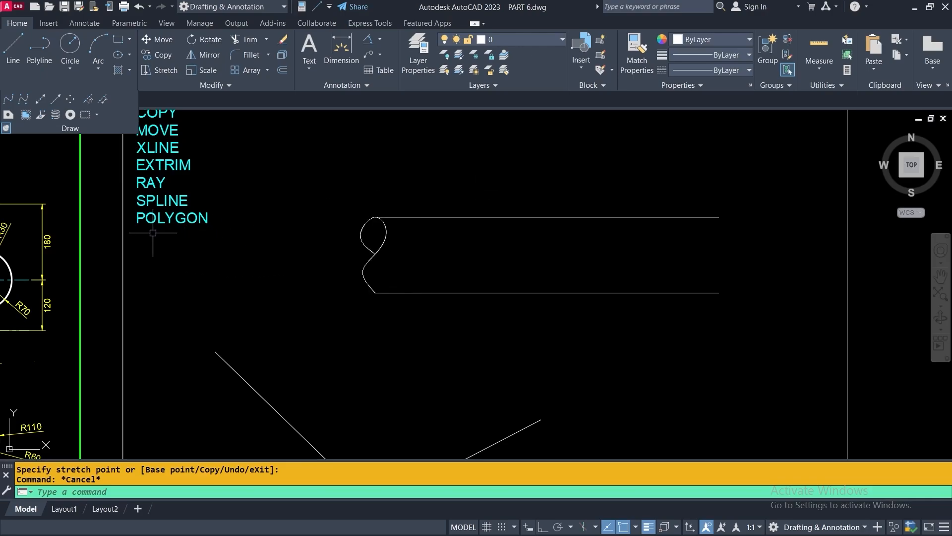
Delete the looping spline, two horizontal lines and two angled lines from the frame
click(505, 187)
click(321, 323)
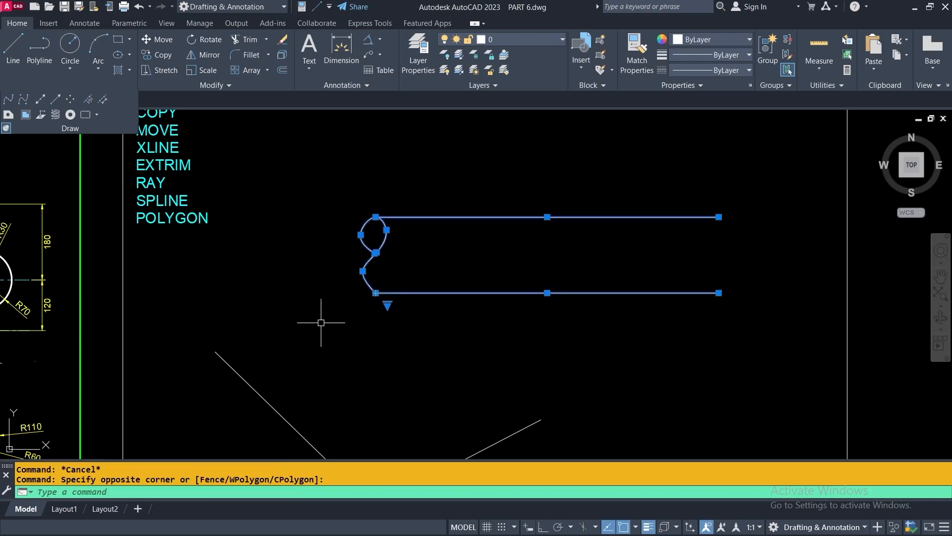
key(Delete)
scroll(347, 224, down, 3)
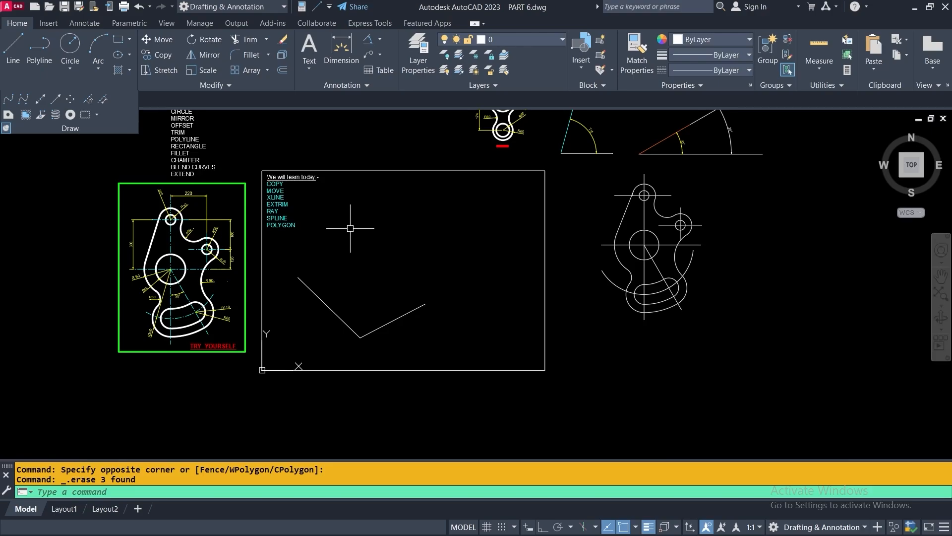
click(440, 256)
click(323, 338)
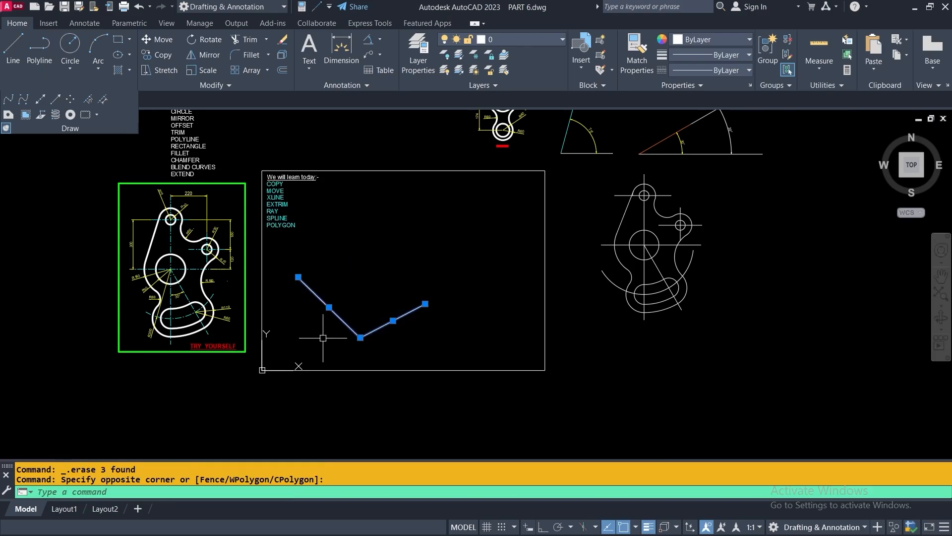
key(Delete)
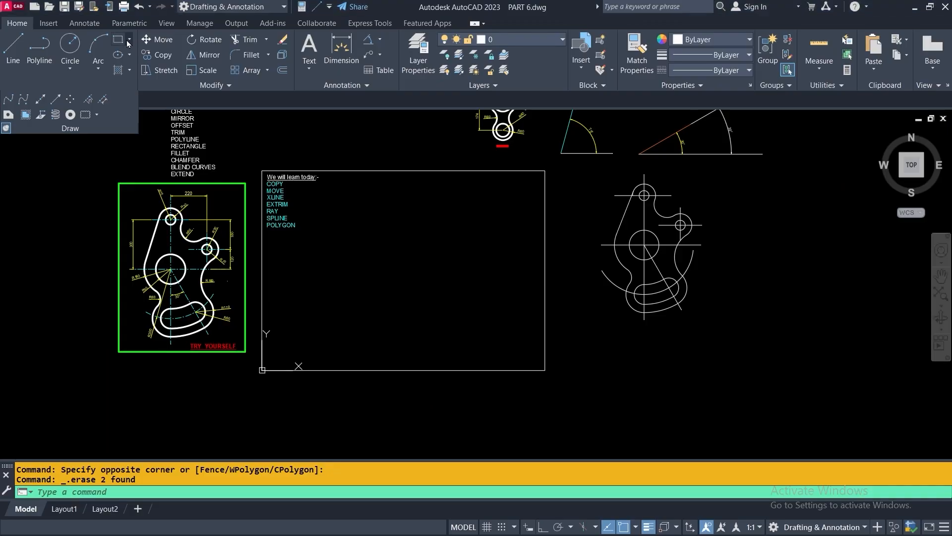
click(130, 40)
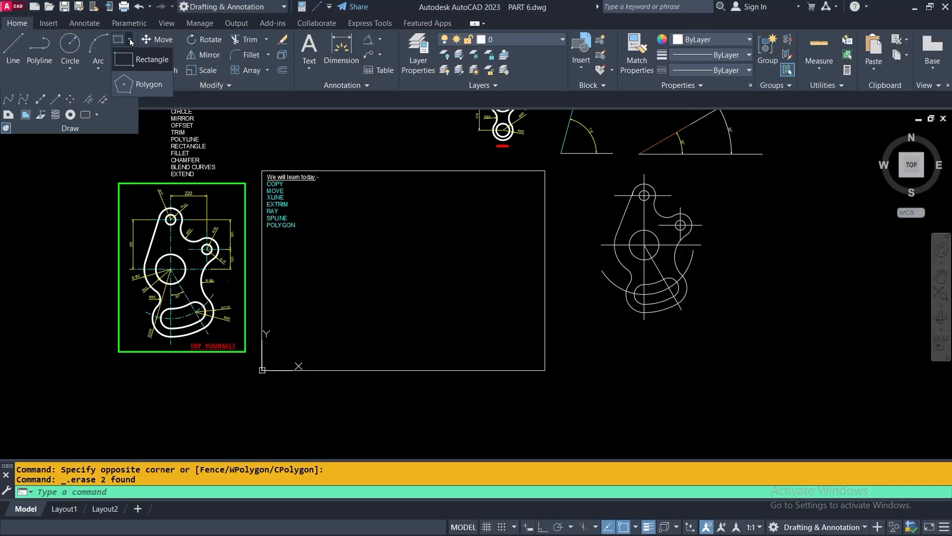
Draw a tilted 4-sided polygon by Edge, picking both edge endpoints inside the frame
click(150, 85)
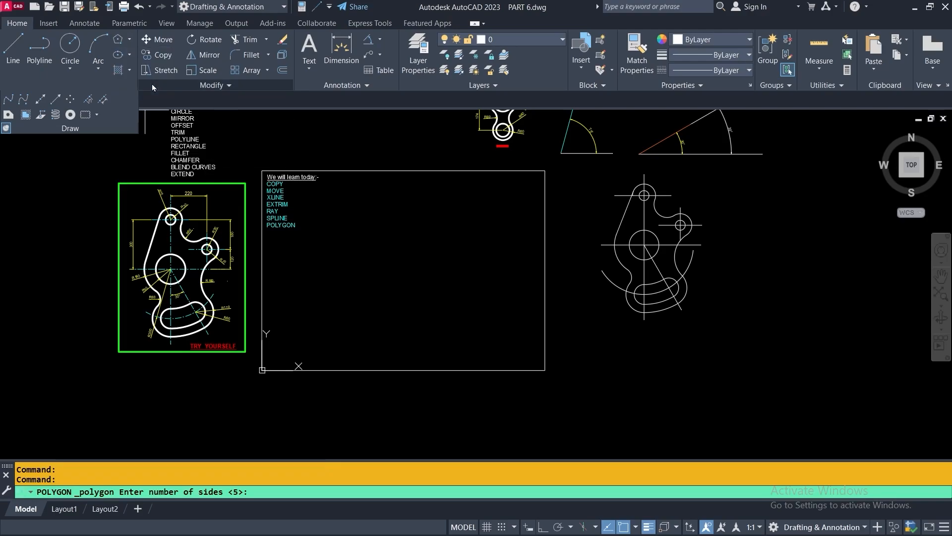
click(118, 39)
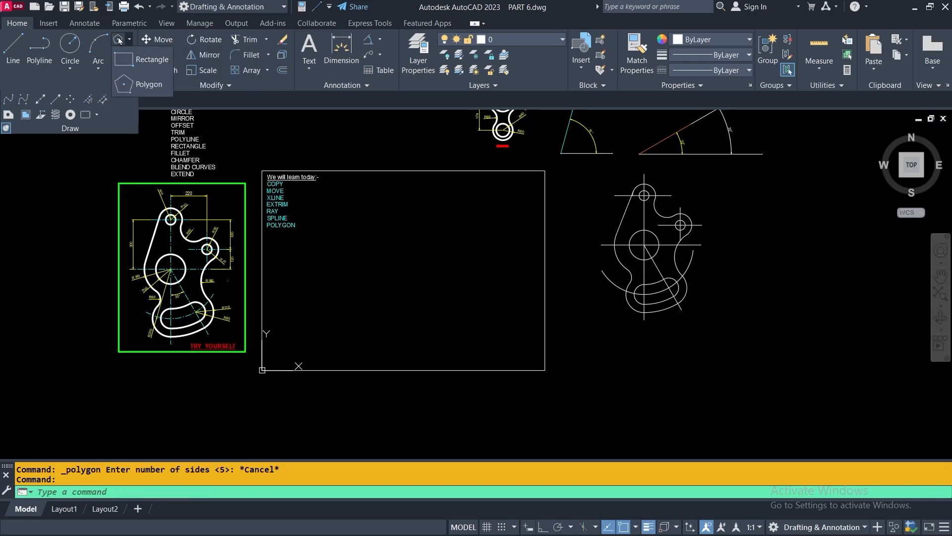
click(119, 41)
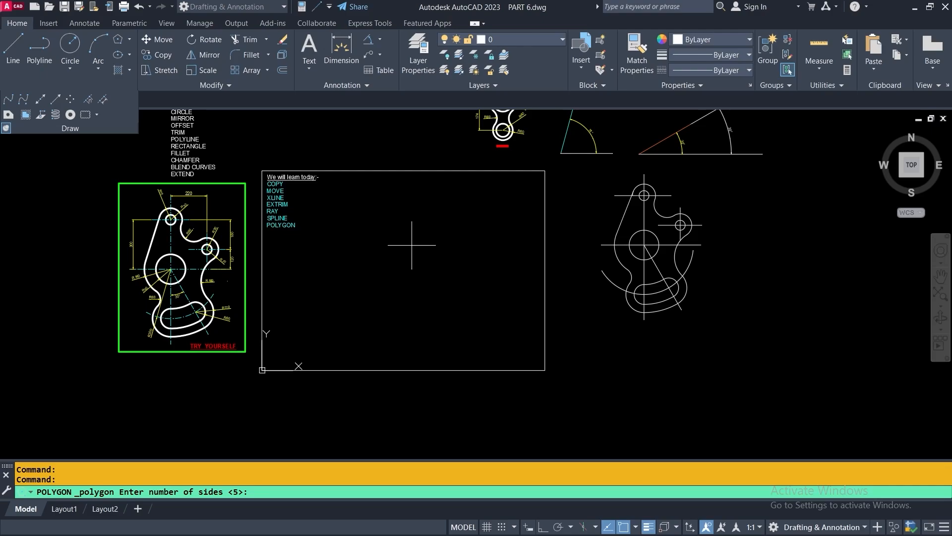
text(4)
key(Return)
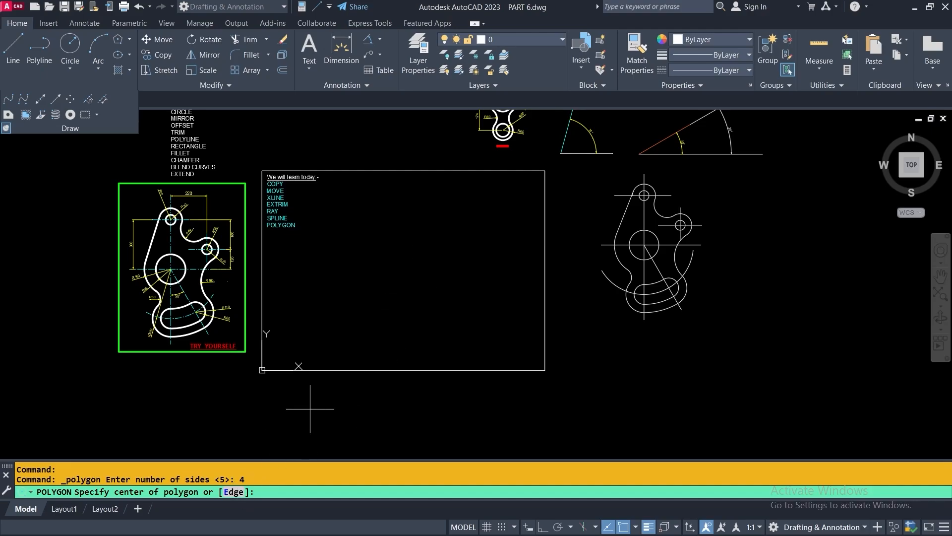
right_click(395, 216)
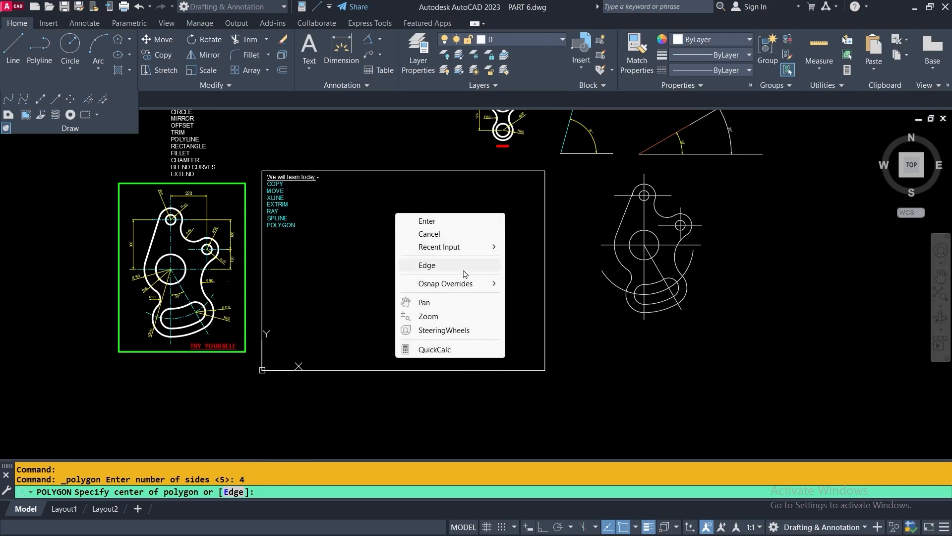
click(428, 265)
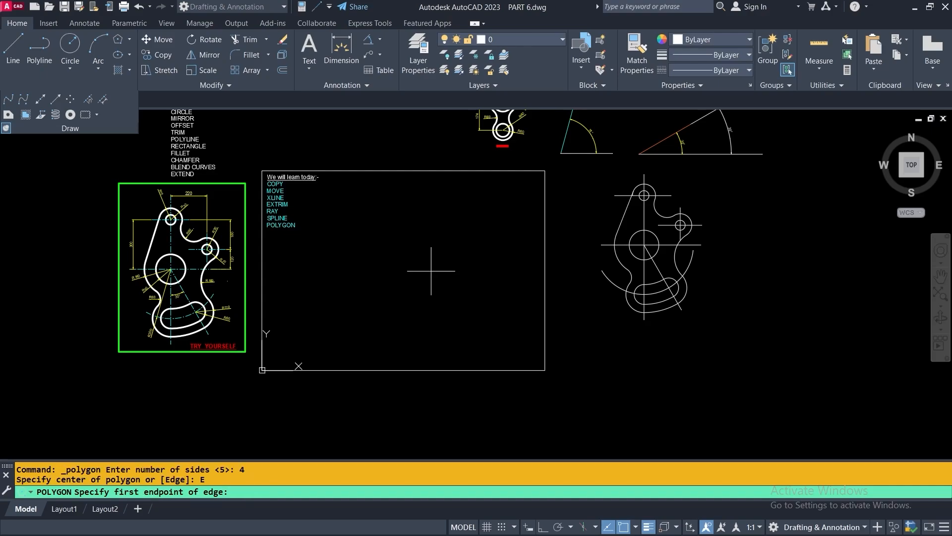
click(364, 292)
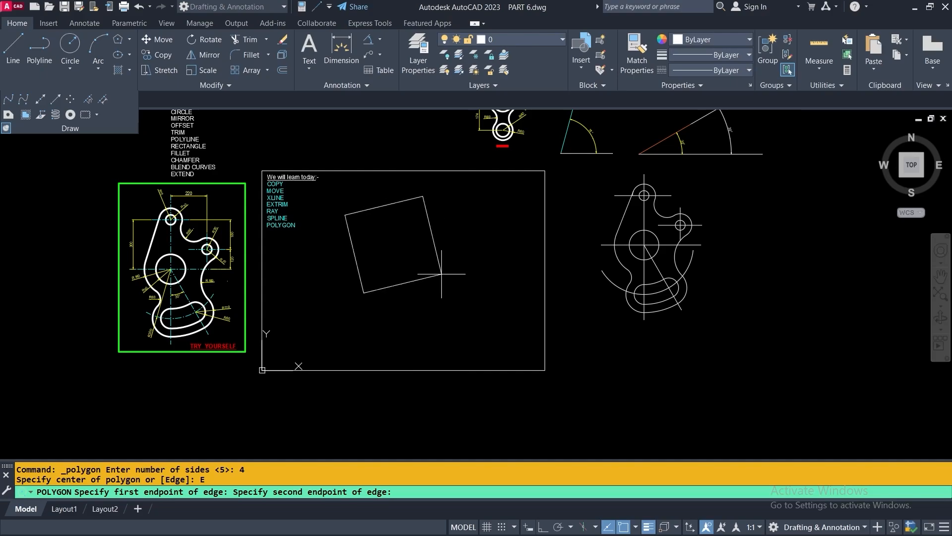
click(409, 270)
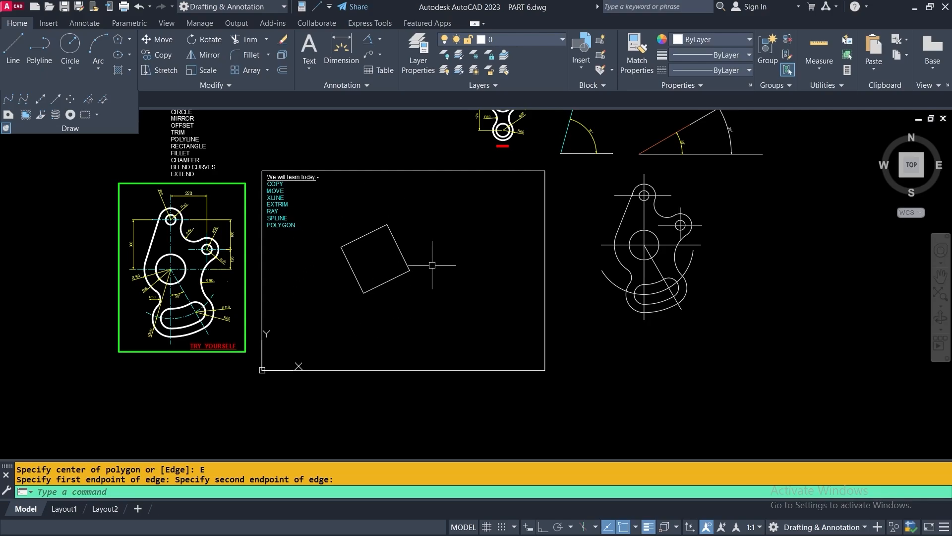
Draw an upright 4-sided polygon by Edge with Ortho on, edge length 175
click(120, 37)
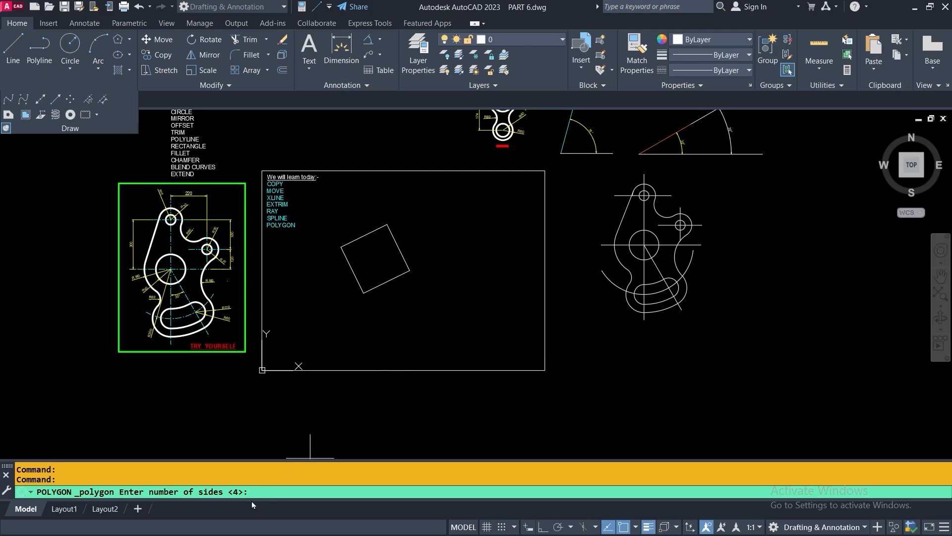
key(Return)
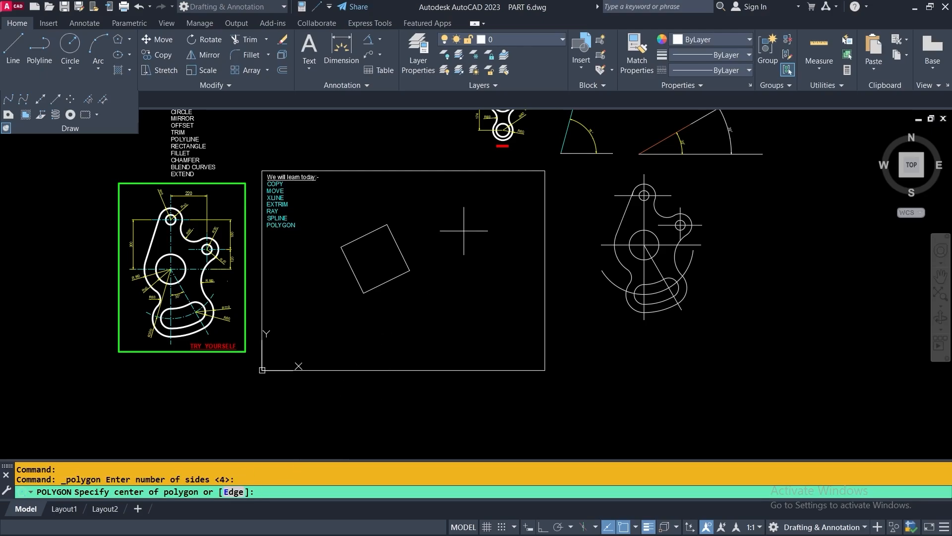
click(234, 492)
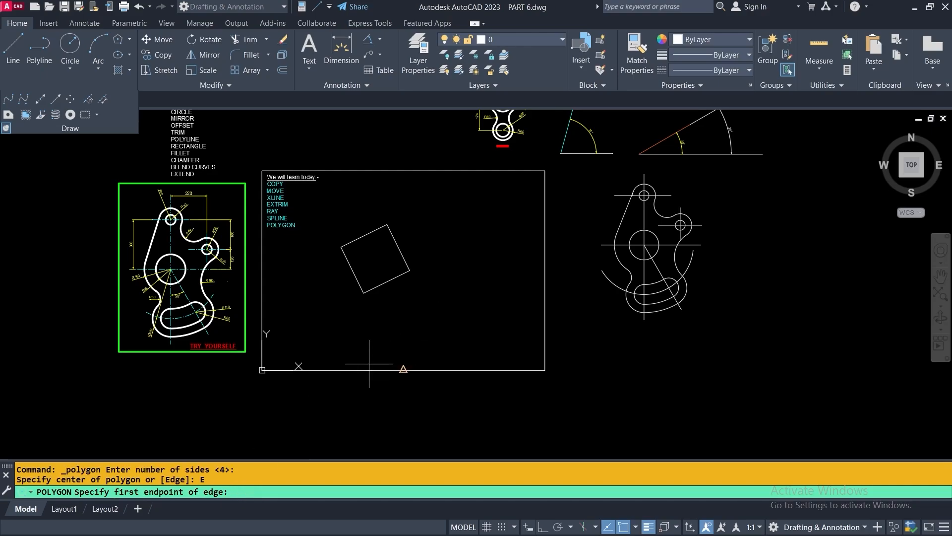
click(402, 312)
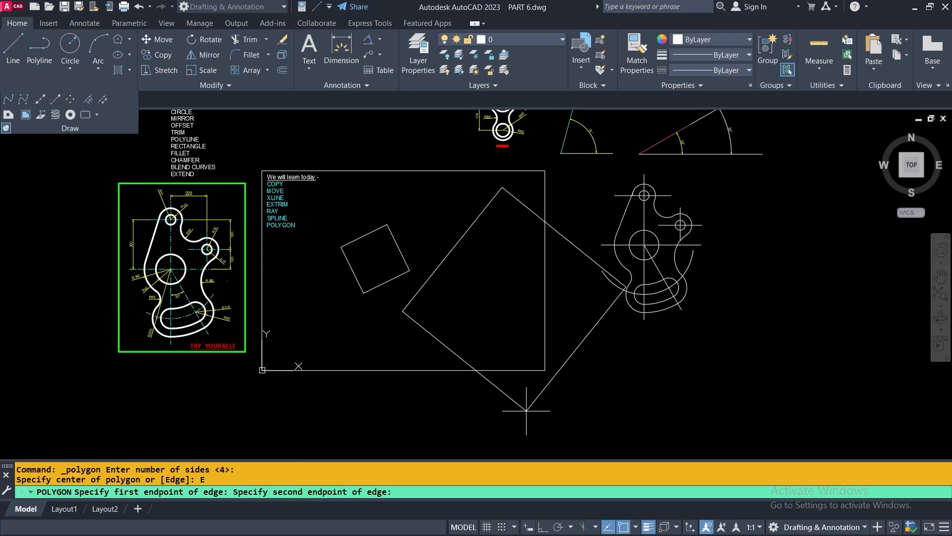
click(544, 529)
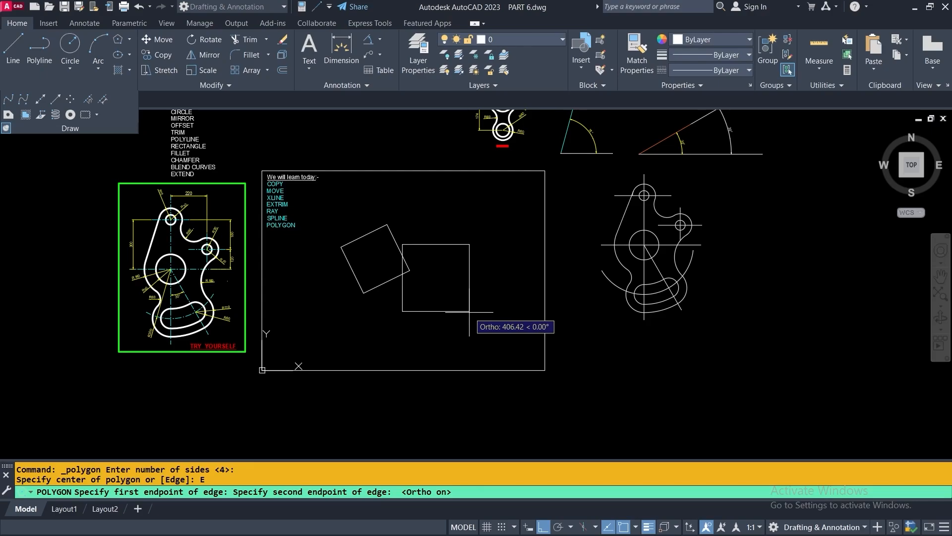
text(175)
key(Return)
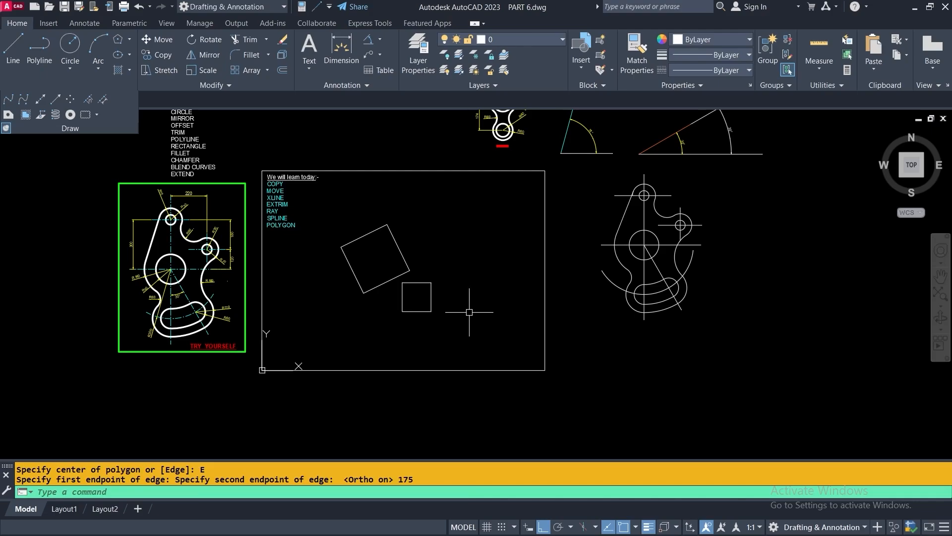
scroll(422, 308, up, 5)
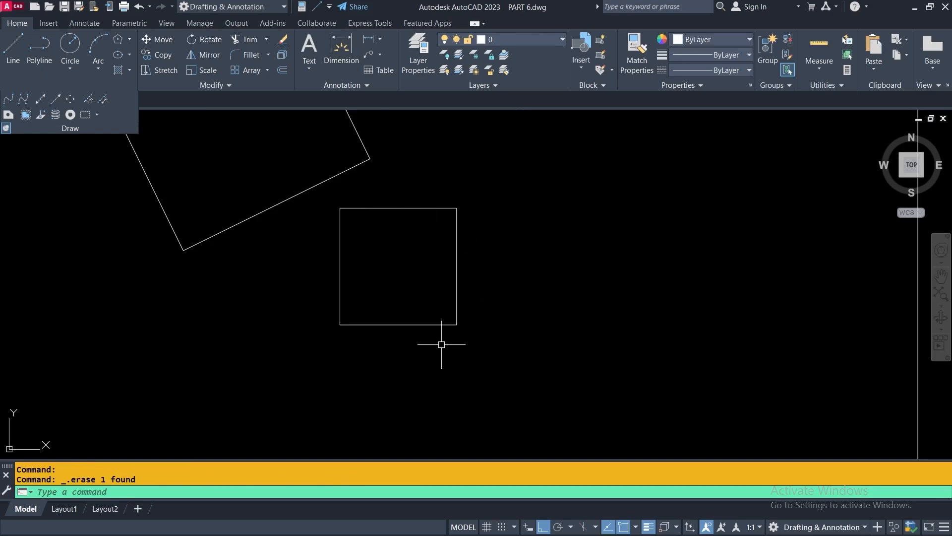
scroll(197, 317, down, 2)
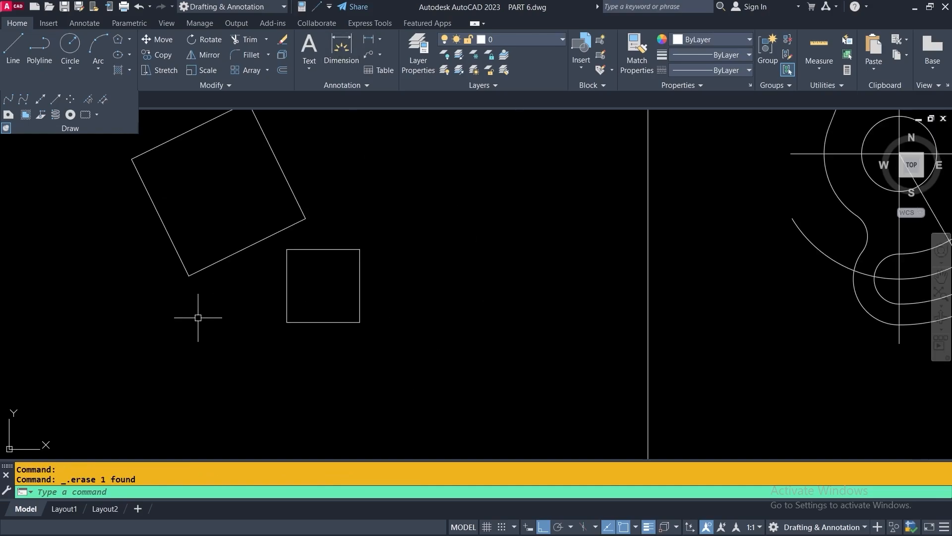
Draw a 5-sided polygon by Edge with a 200-unit edge beside the squares
middle_drag(430, 276, 350, 284)
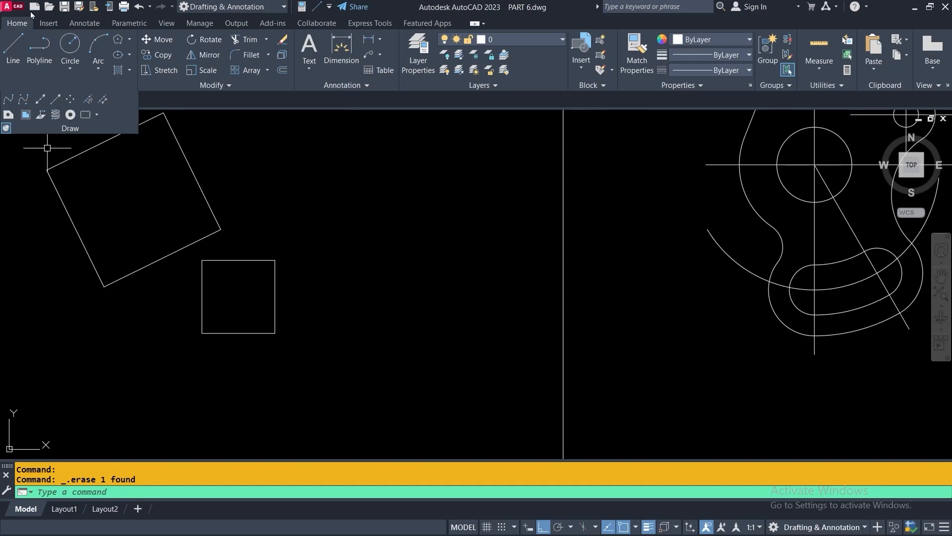
click(118, 39)
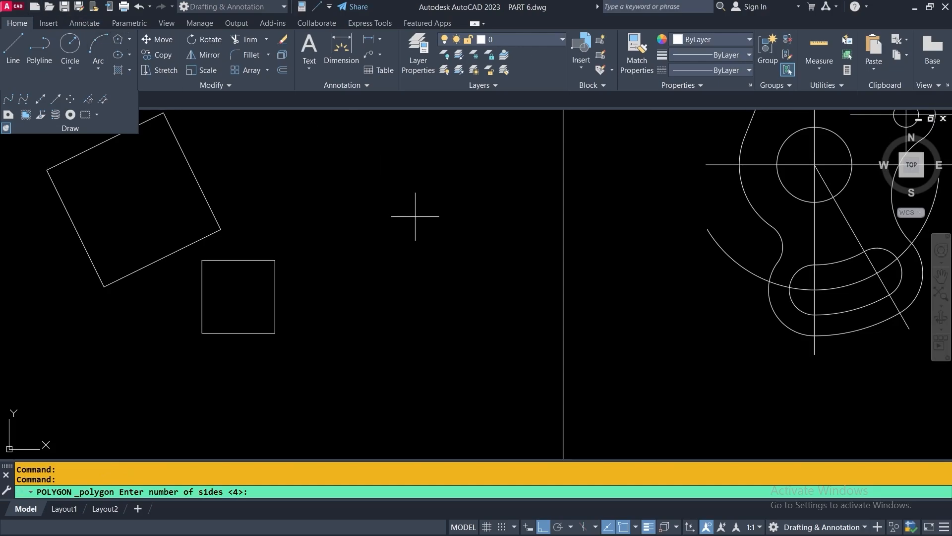
text(5)
key(Return)
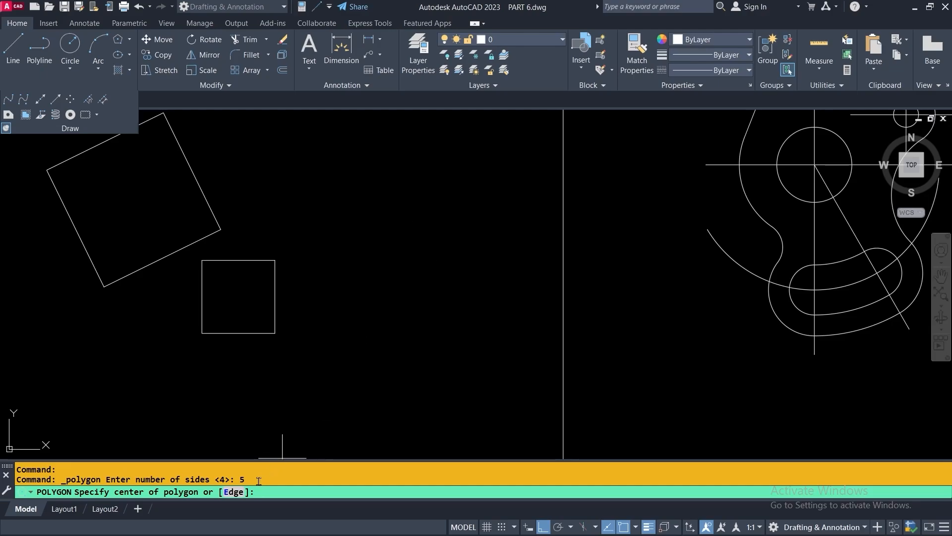
click(234, 492)
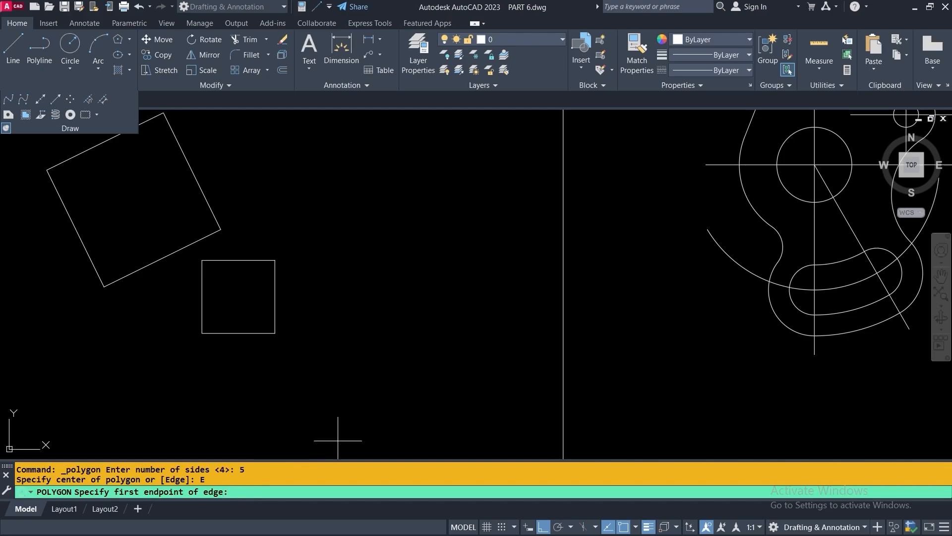
click(381, 289)
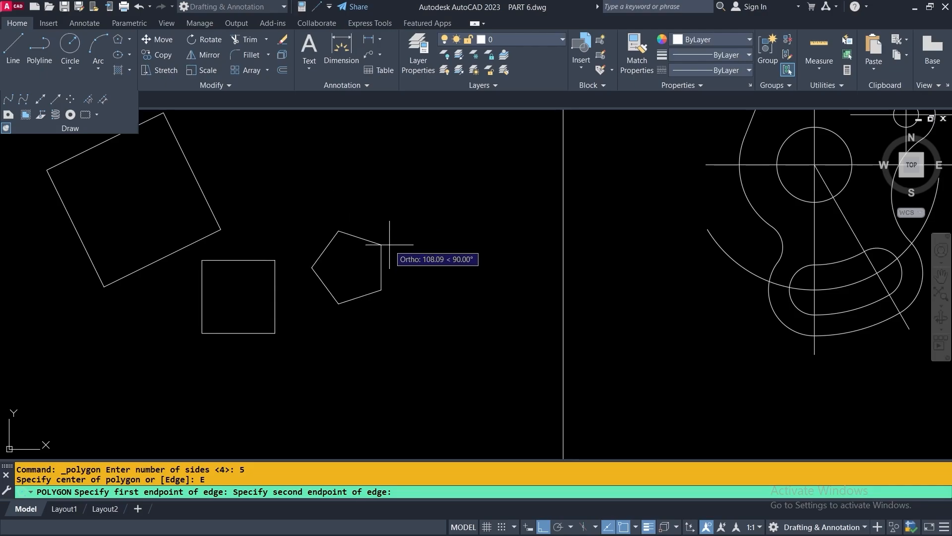
text(200)
key(Return)
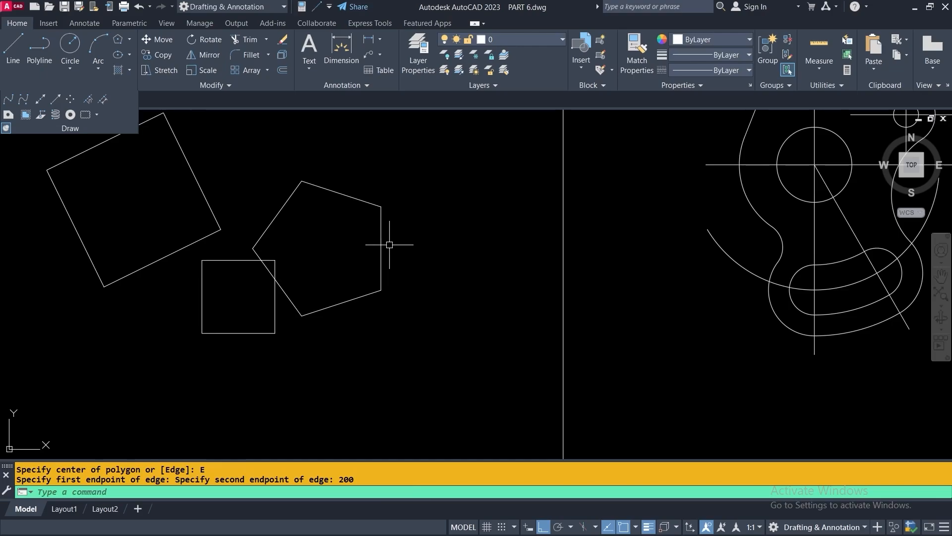
Erase the pentagon and both squares
click(306, 260)
click(199, 214)
click(282, 40)
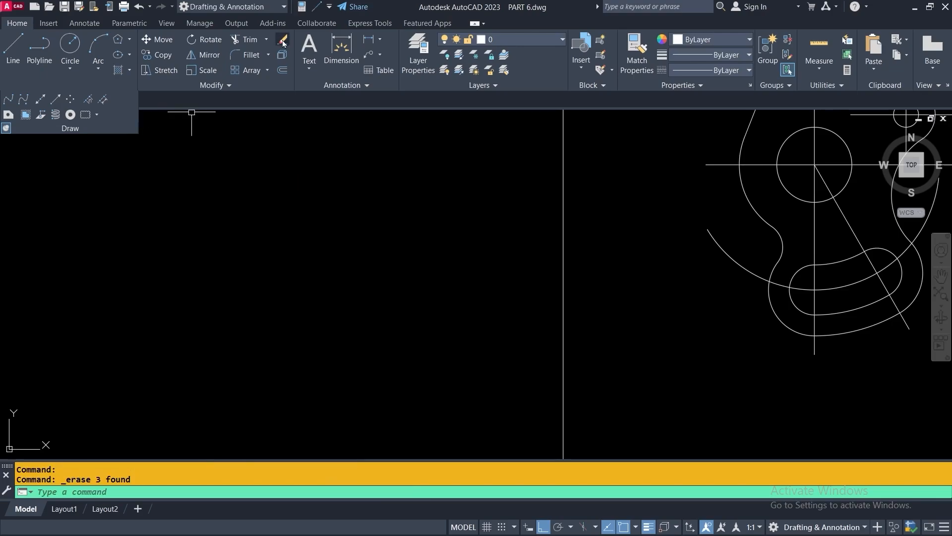
Draw a circle of radius 300 in the frame beside the topic list
click(70, 46)
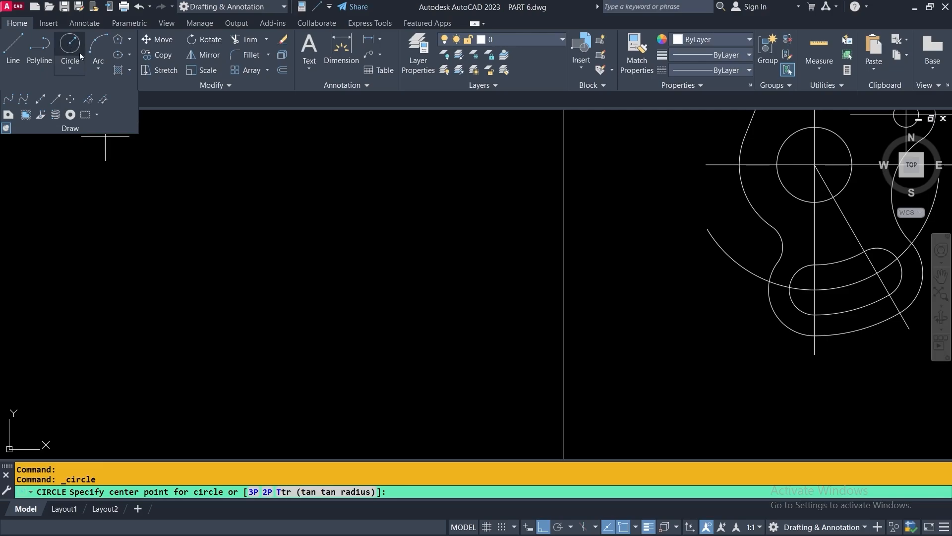
click(308, 279)
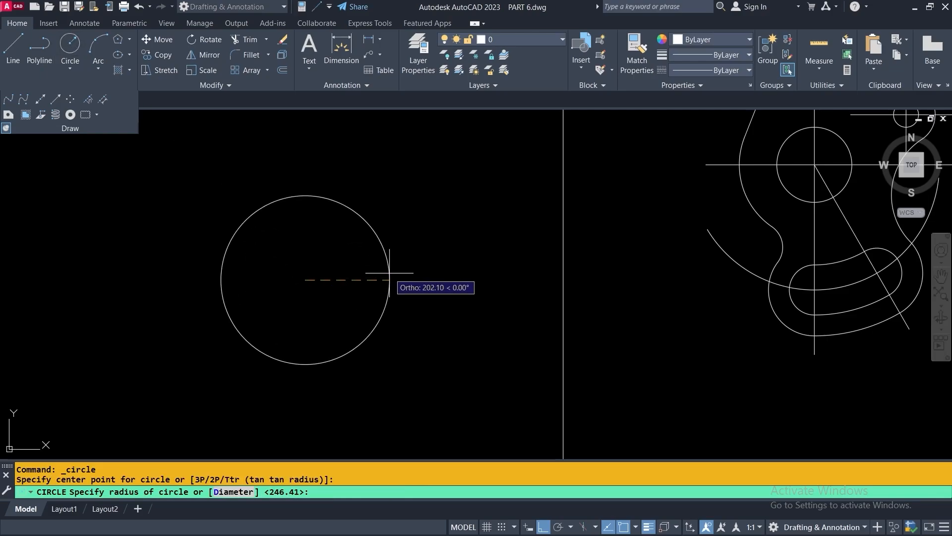
text(300)
key(Return)
scroll(373, 272, down, 2)
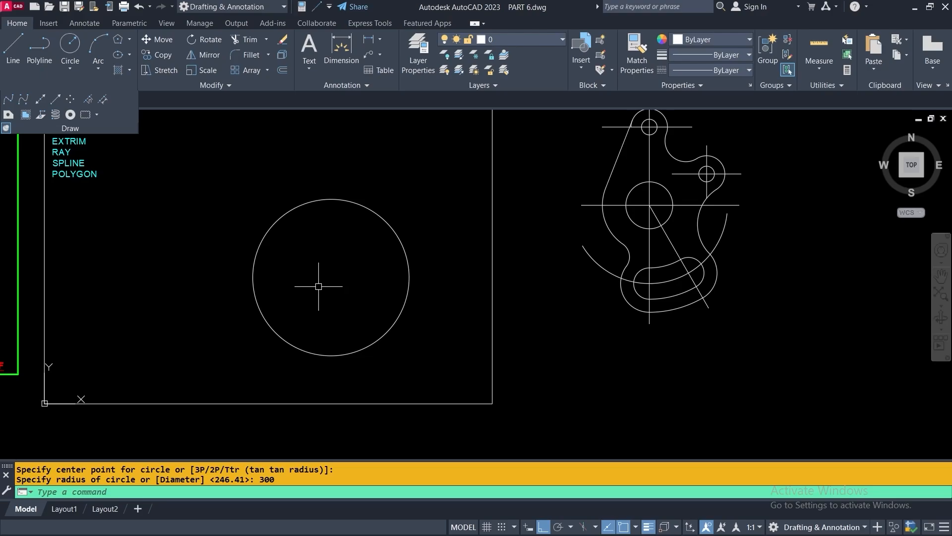
Draw a 5-sided polygon inscribed in the circle, centred on it, reaching its right quadrant
click(117, 40)
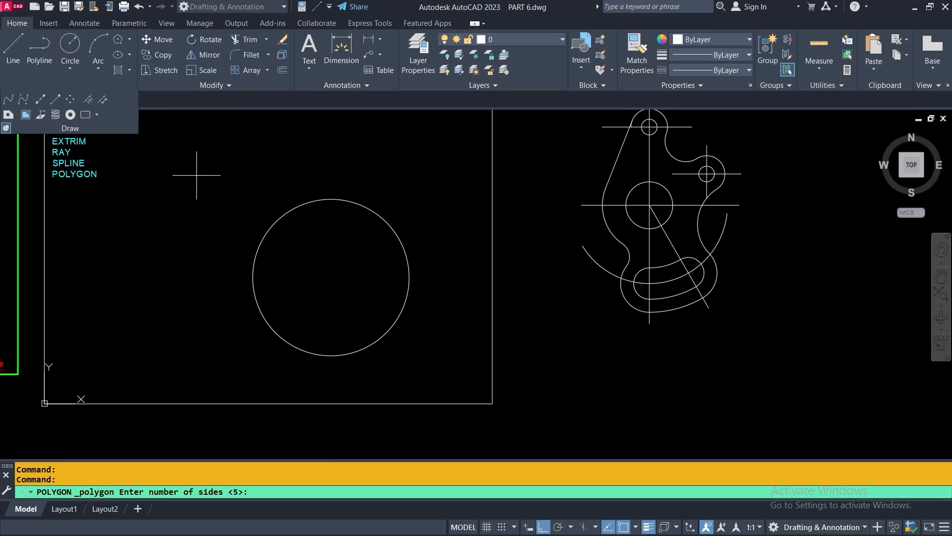
key(Return)
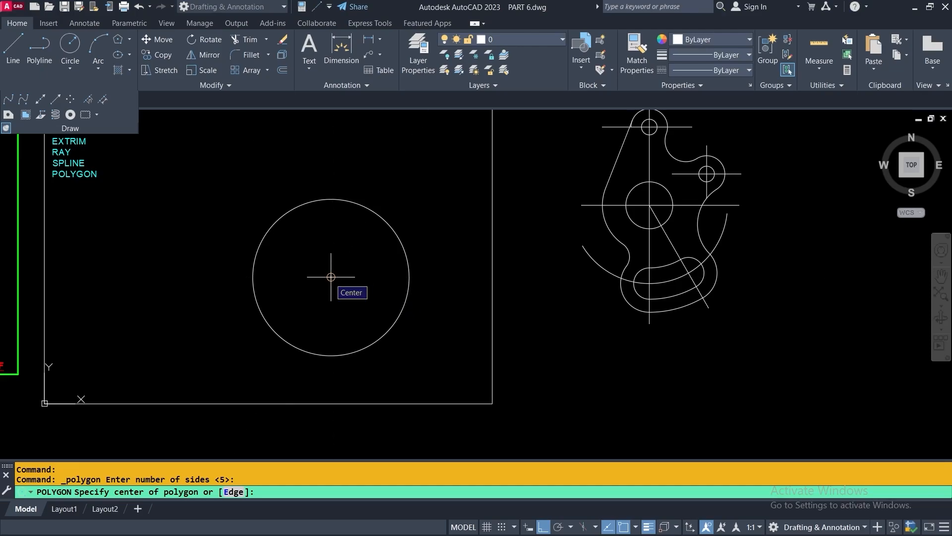
click(331, 277)
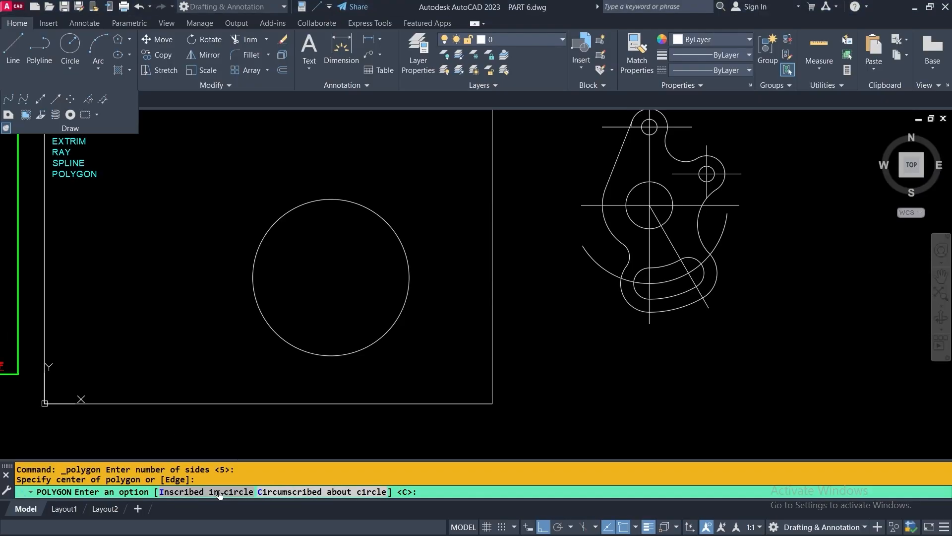
right_click(339, 240)
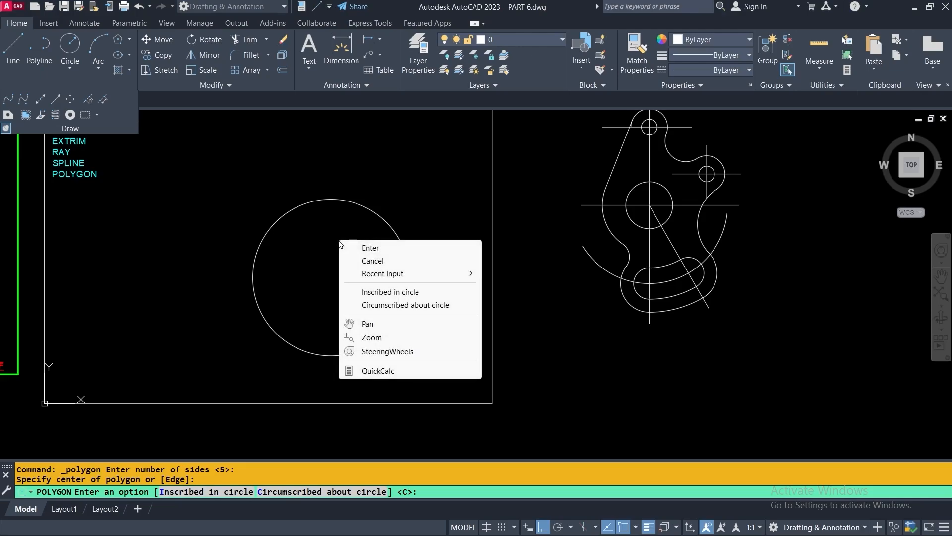
click(390, 294)
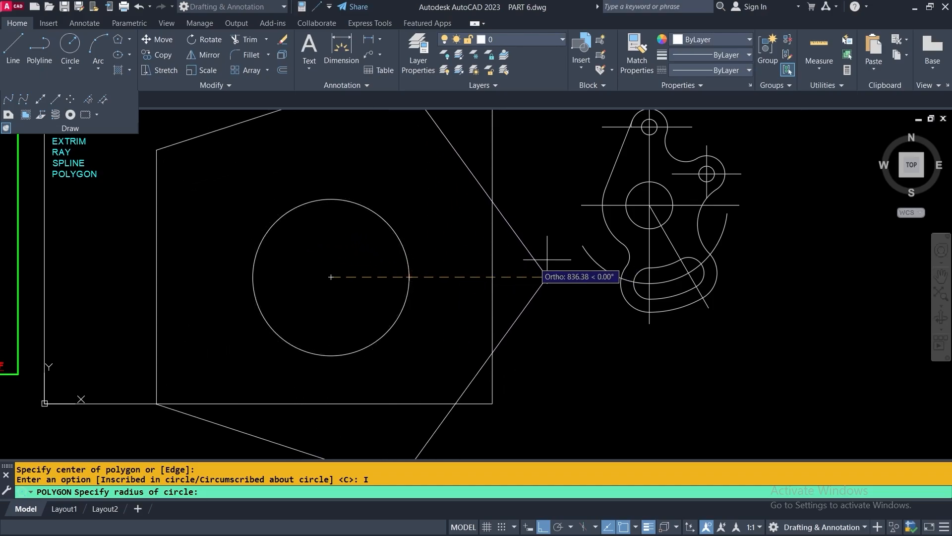
click(409, 277)
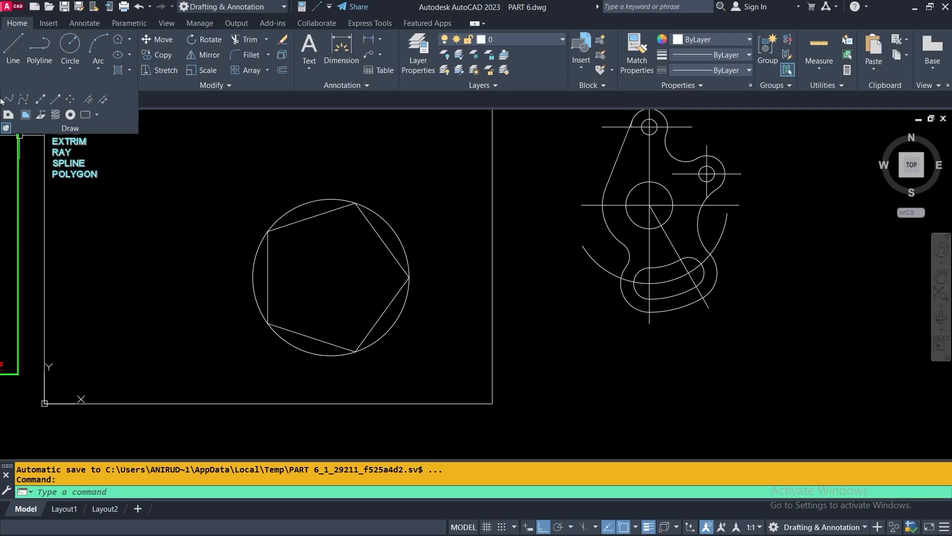
Draw a line from the circle's centre to the pentagon's right vertex
click(13, 47)
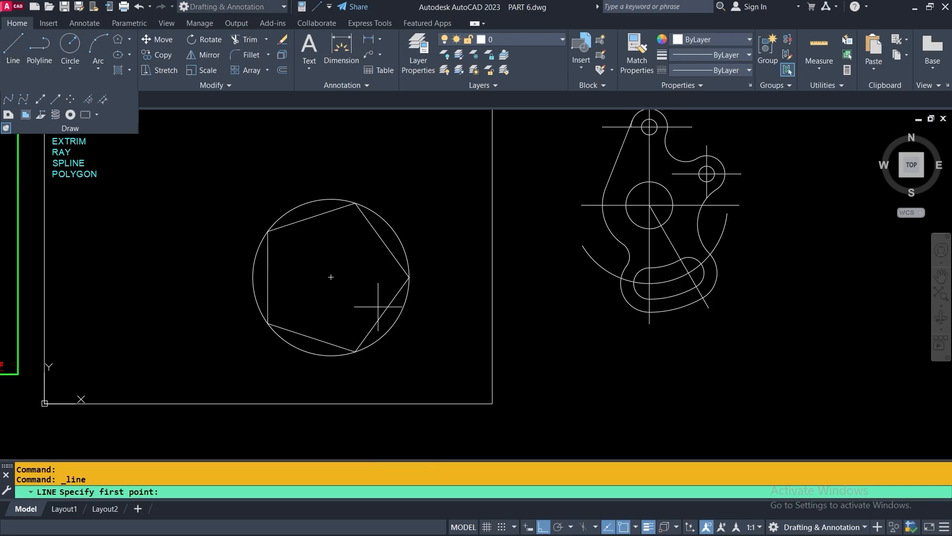
click(331, 277)
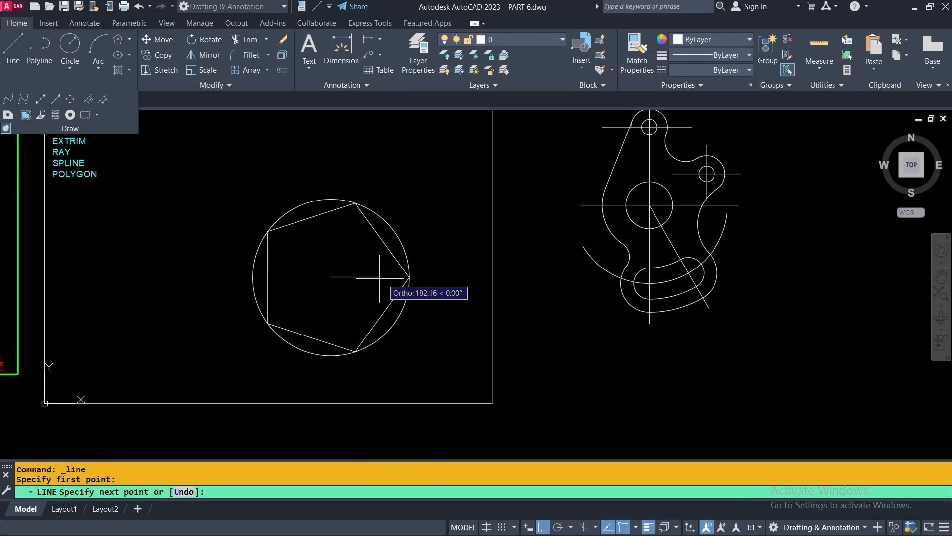
click(410, 277)
key(Return)
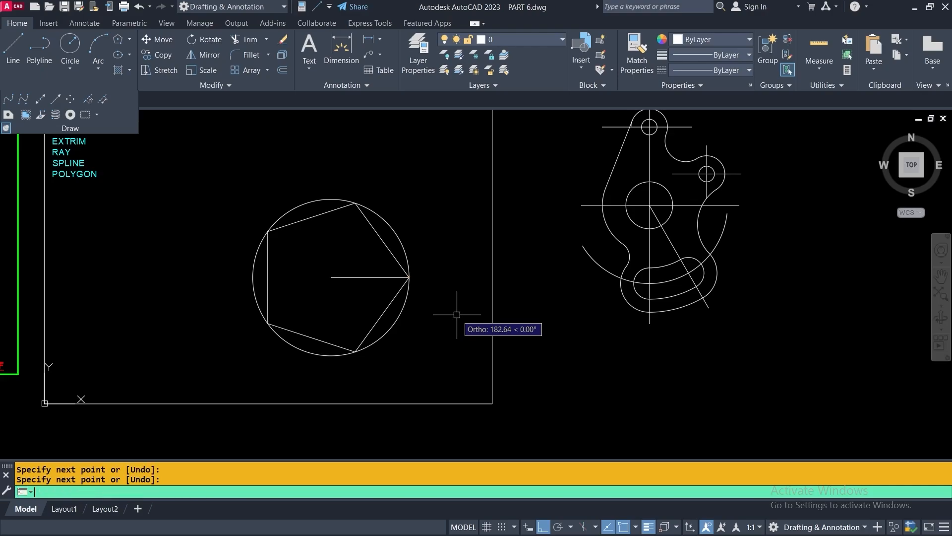
scroll(456, 314, down, 2)
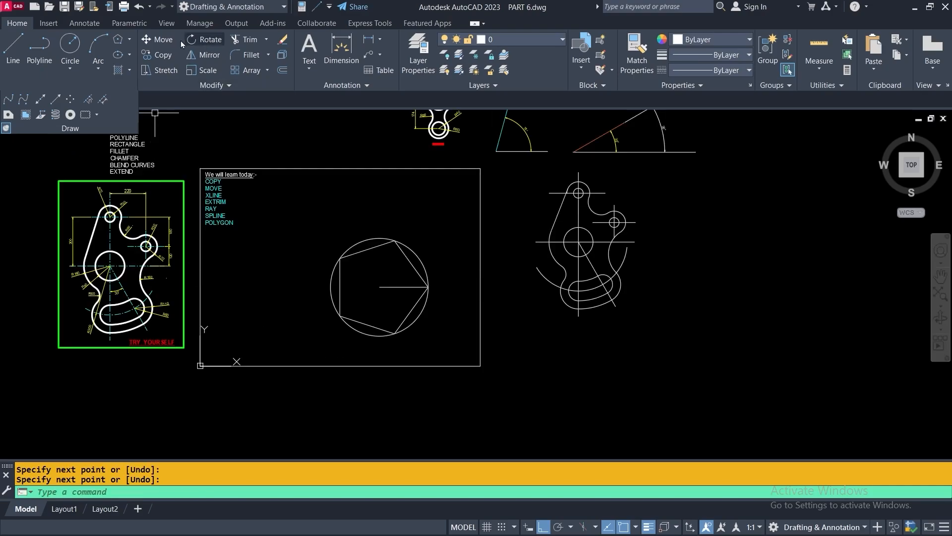
Copy the circle from its centre to a spot left of the original
click(158, 55)
click(390, 291)
key(Return)
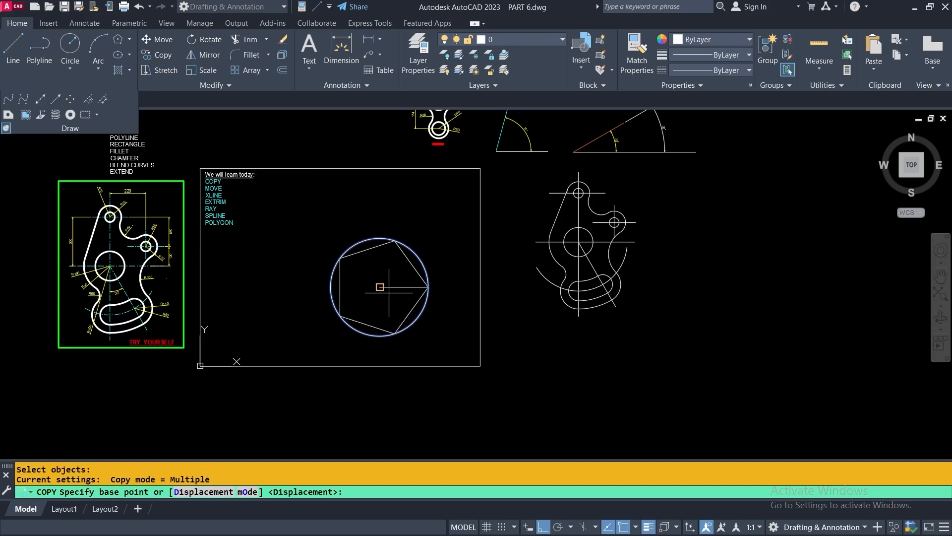
click(379, 287)
click(263, 296)
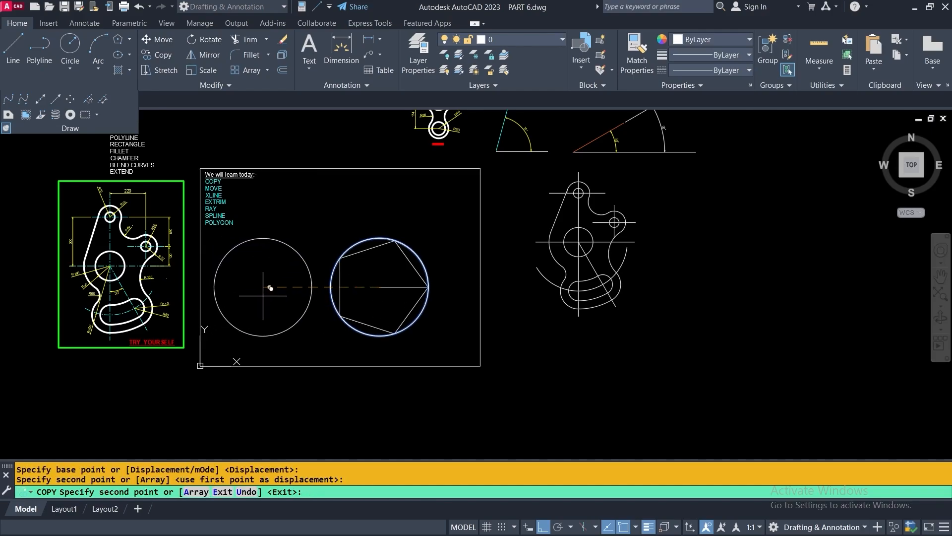
key(Return)
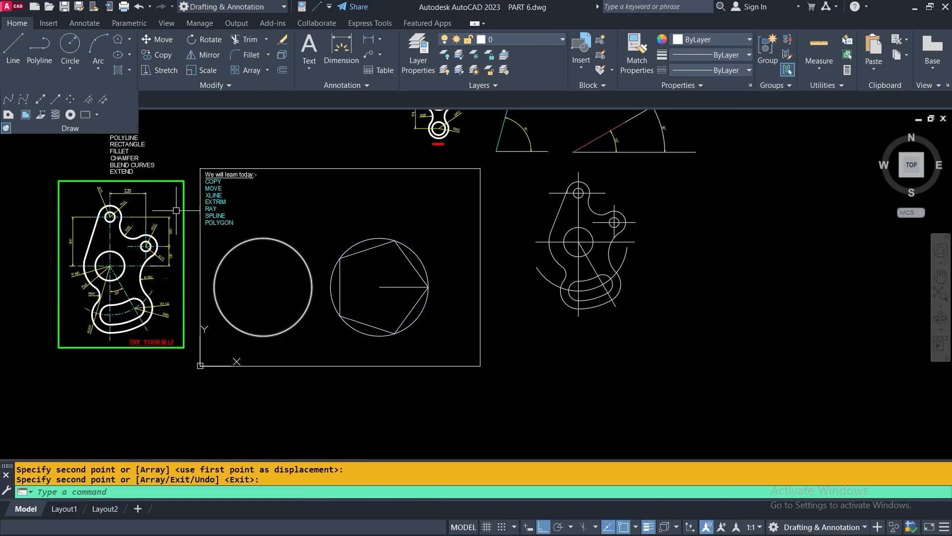
click(117, 39)
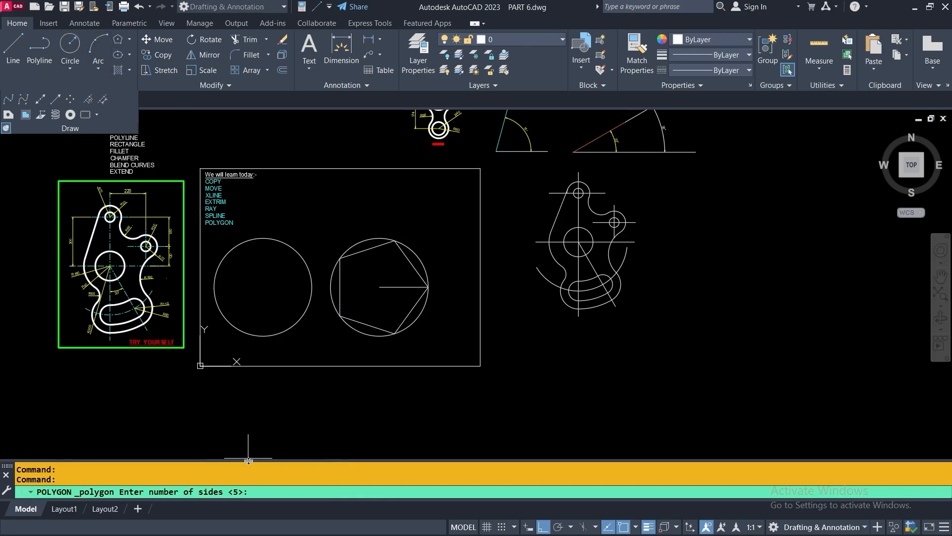
Draw a 5-sided polygon inscribed in the left circle with radius 300
key(Return)
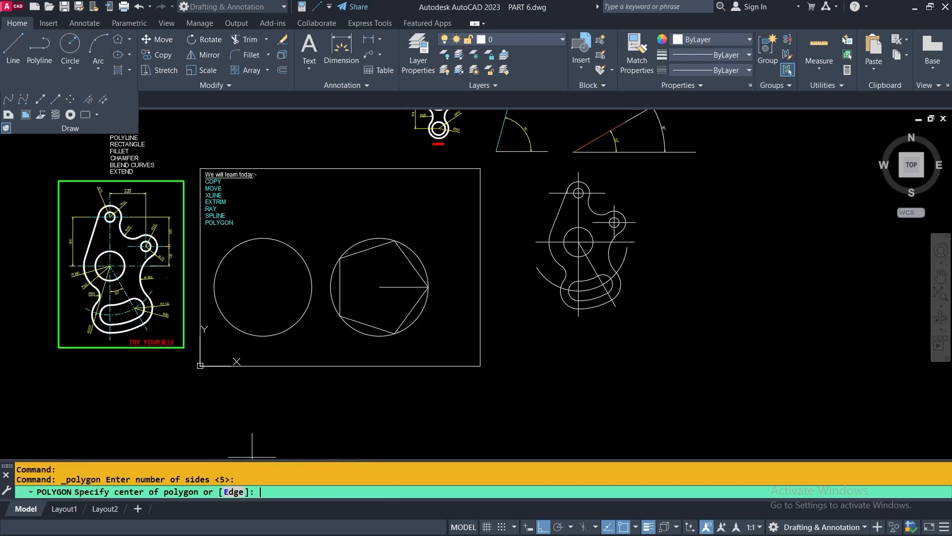
click(262, 287)
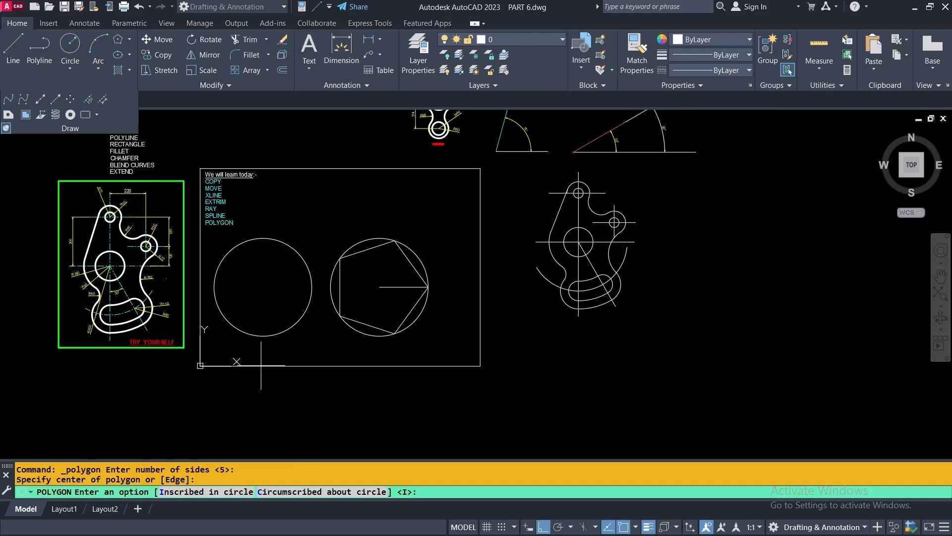
click(194, 492)
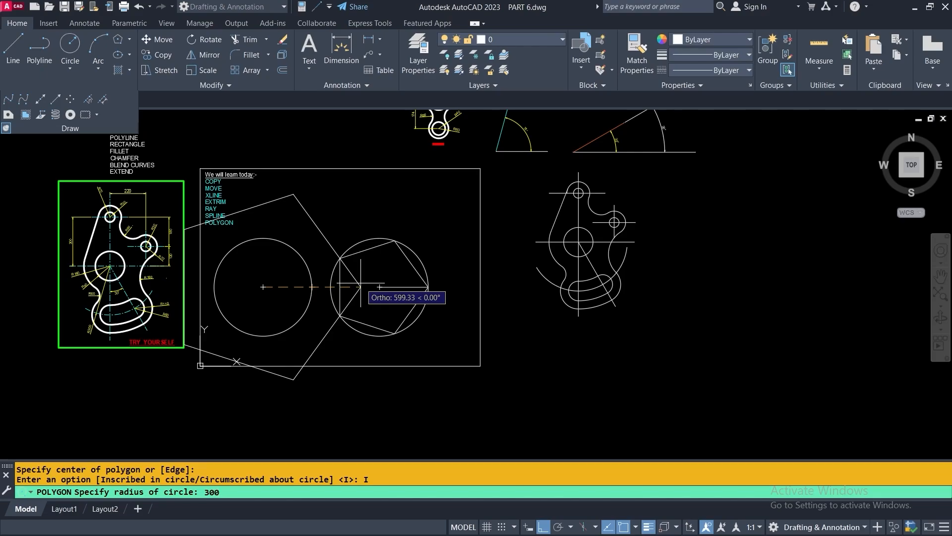
text(300)
key(Return)
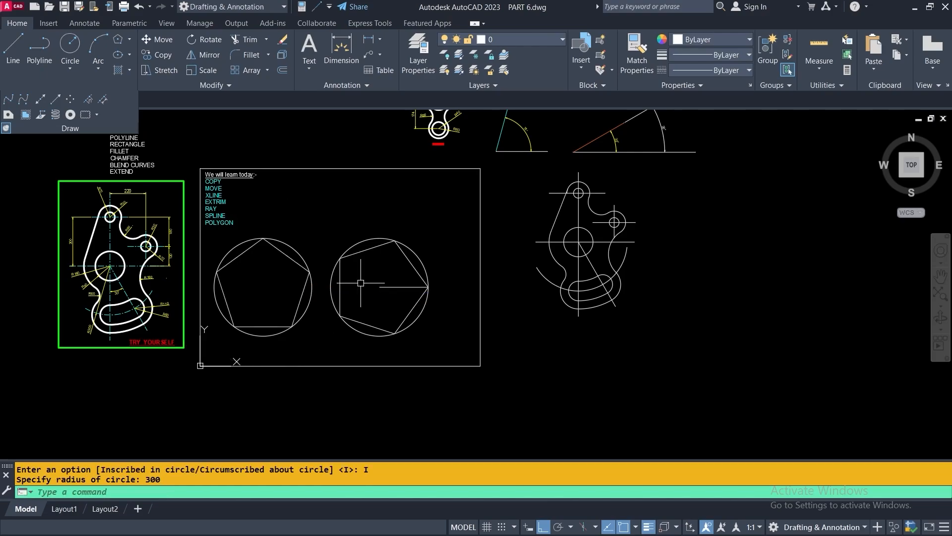
scroll(277, 260, up, 2)
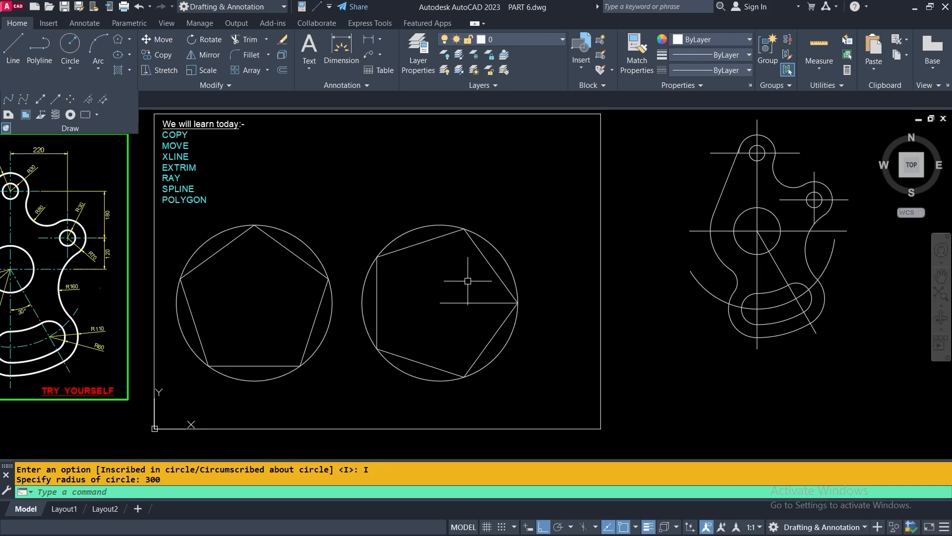
Delete the right circle's pentagon and its radius line
click(500, 266)
click(454, 324)
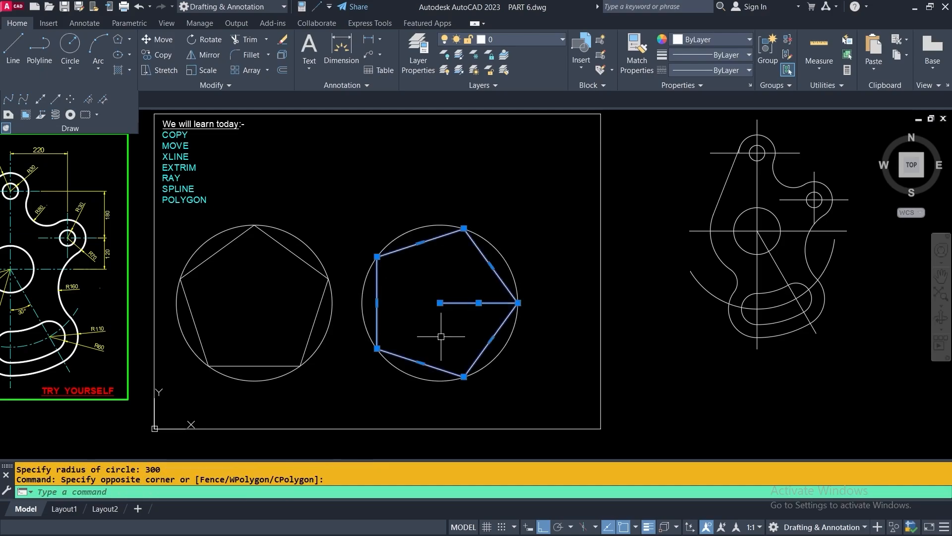
key(Delete)
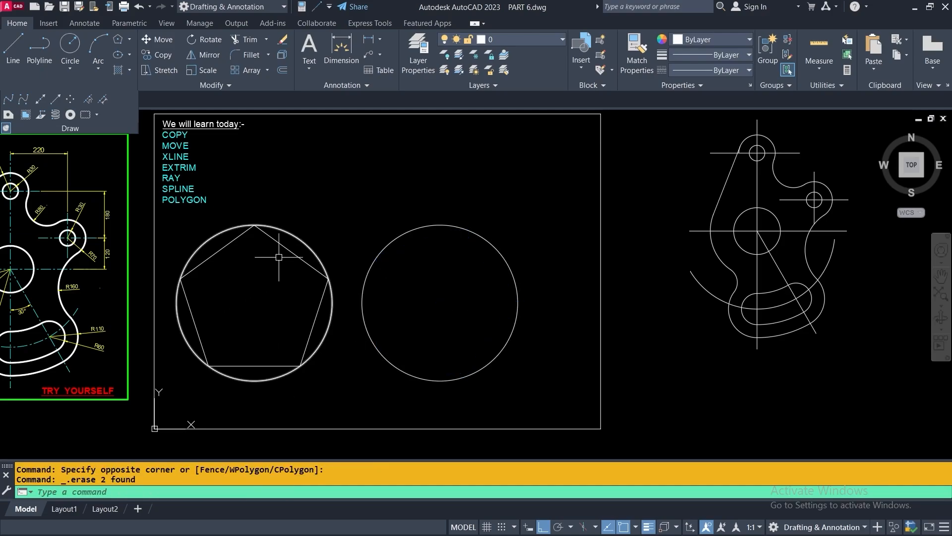
Draw a 5-sided polygon circumscribed about the right circle with radius 300
click(118, 40)
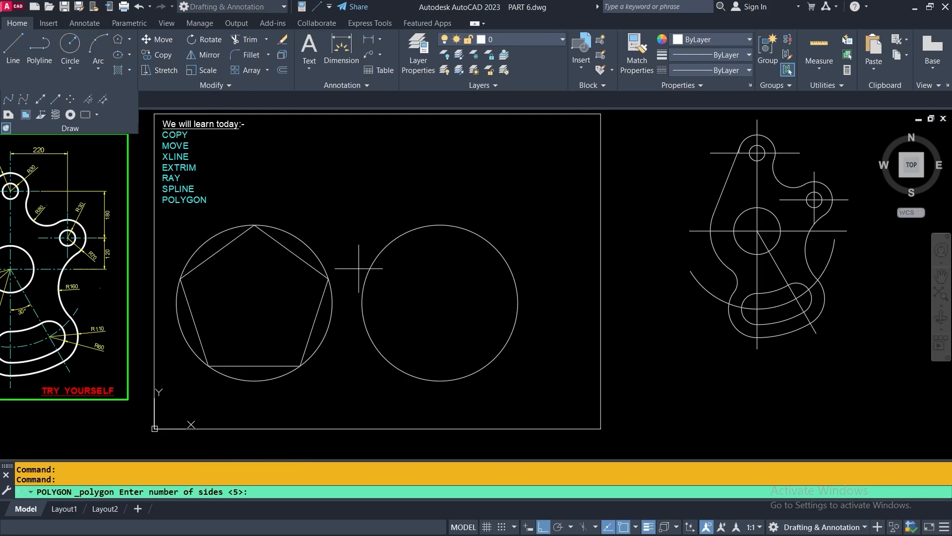
key(Return)
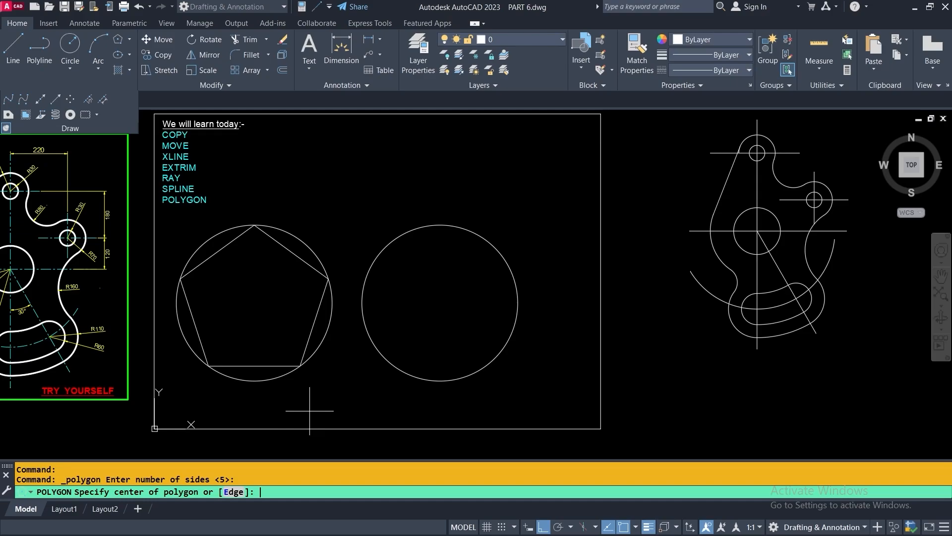
click(440, 303)
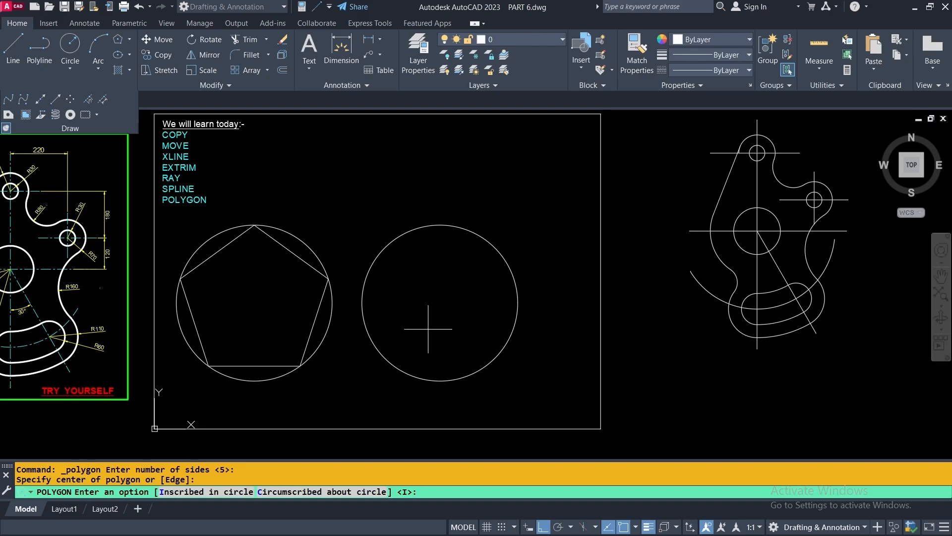
click(313, 487)
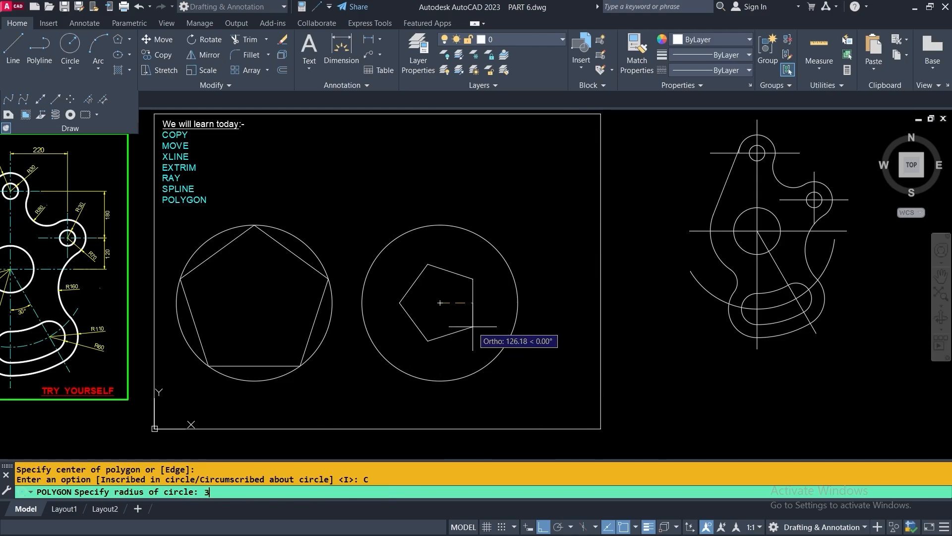
key(Return)
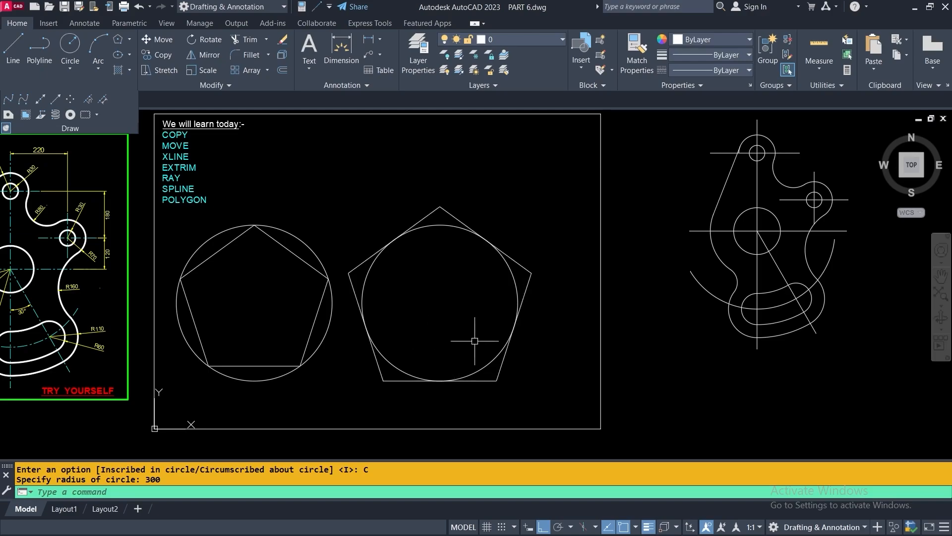
Draw a line from the right circle's centre to where a pentagon side touches it
click(16, 39)
click(440, 303)
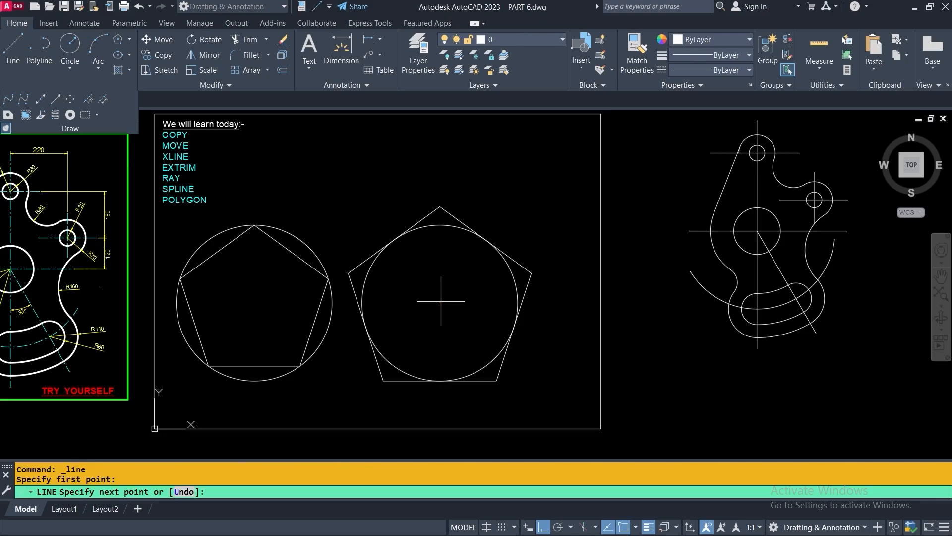
click(513, 327)
right_click(517, 328)
click(545, 336)
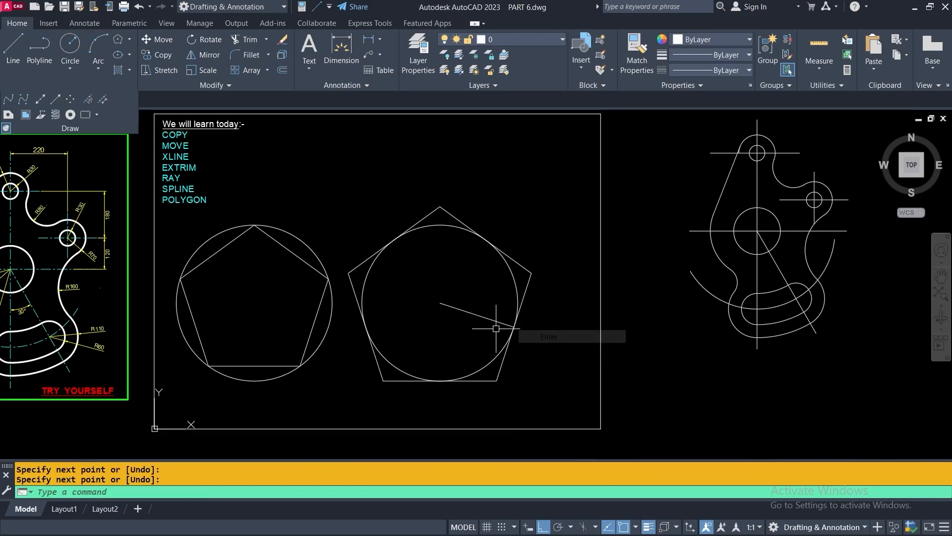
click(473, 311)
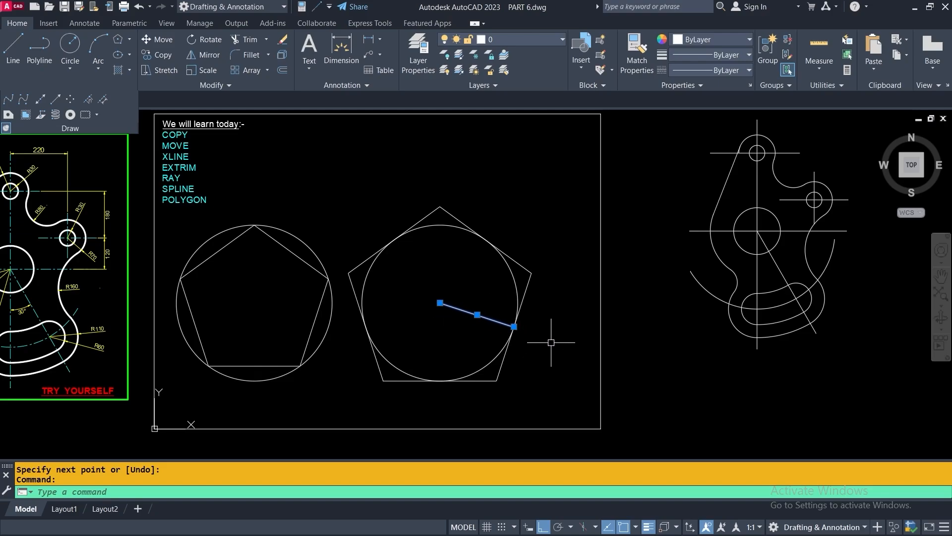
Draw a line from the left circle's centre to the left pentagon's vertex
click(9, 45)
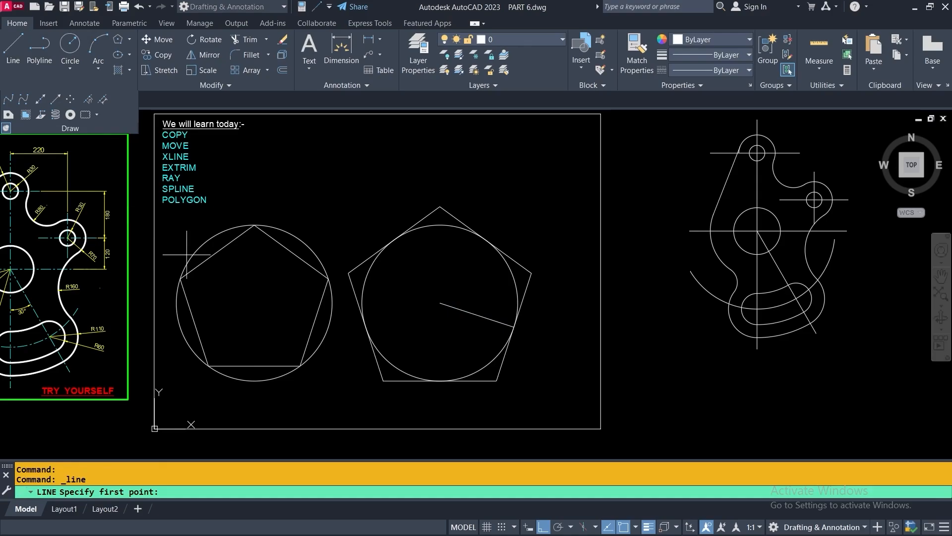
click(254, 303)
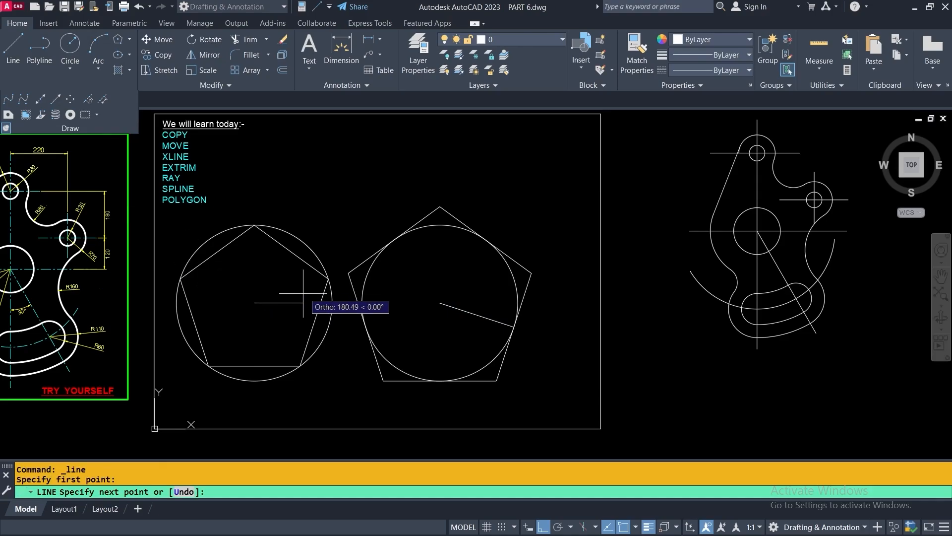
click(328, 278)
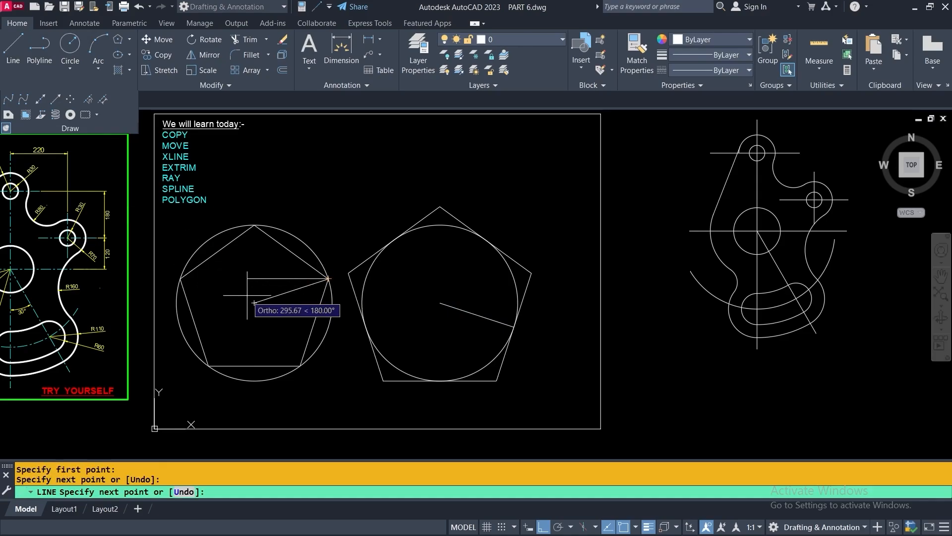